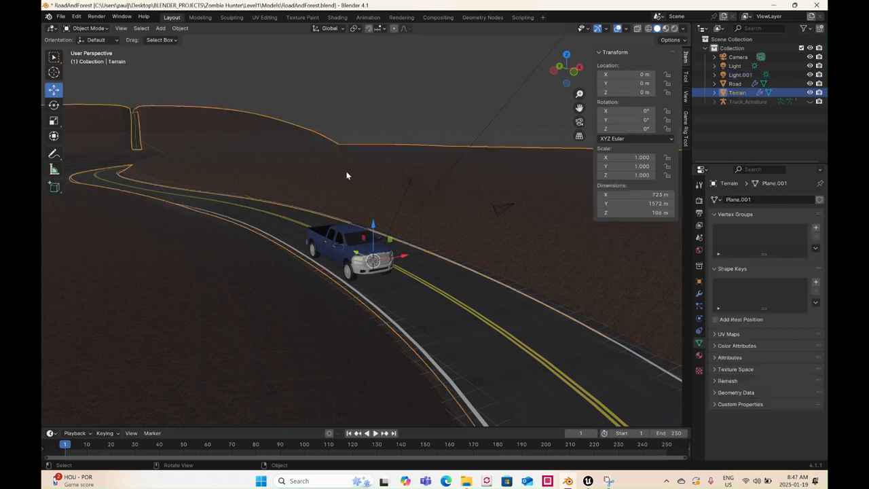
Step: Set up an FBX export of the terrain limited to selected, visible, active-collection mesh objects, with Custom Properties included
left_click(60, 17)
mouse_move(115, 152)
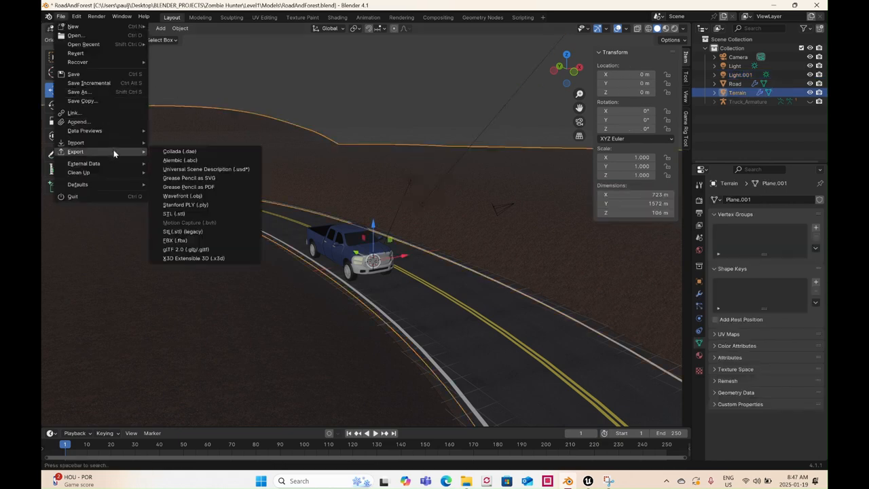
left_click(201, 240)
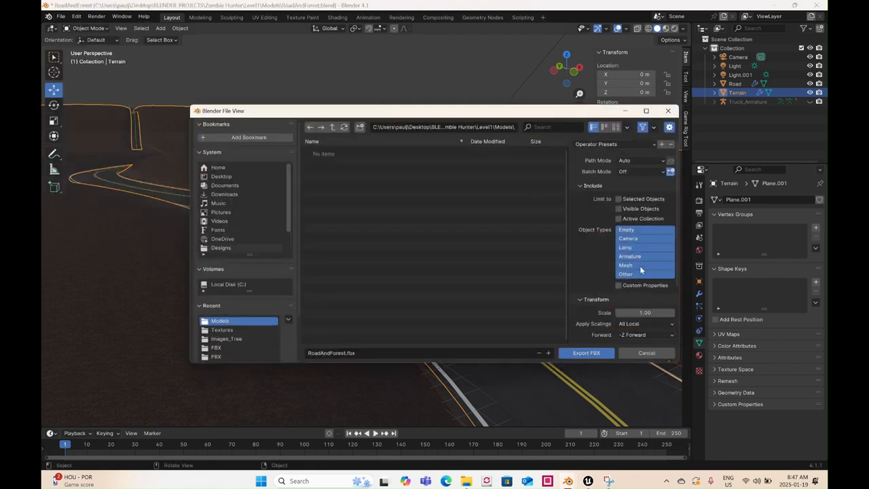
left_click(639, 265)
left_click(633, 218)
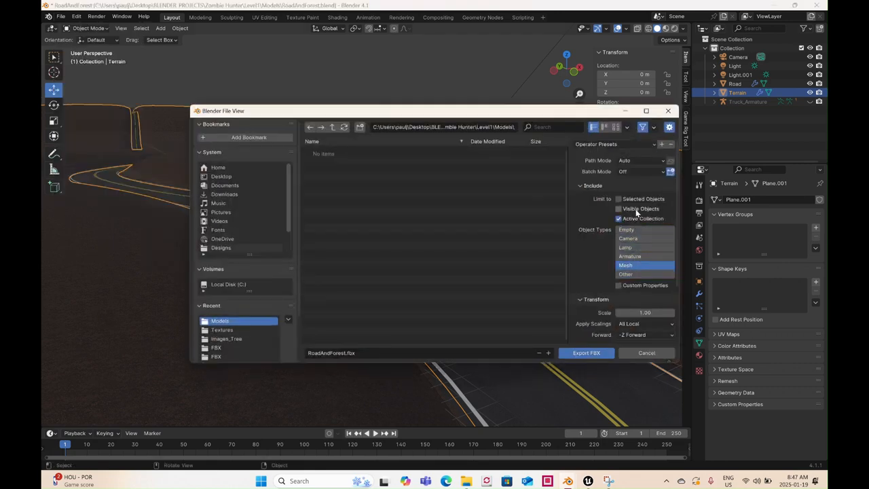
left_click(636, 210)
left_click(637, 199)
left_click(628, 285)
Step: Enable Apply Transform and disable Add Leaf Bones in the terrain's FBX export settings
scroll(630, 287, "down", 3)
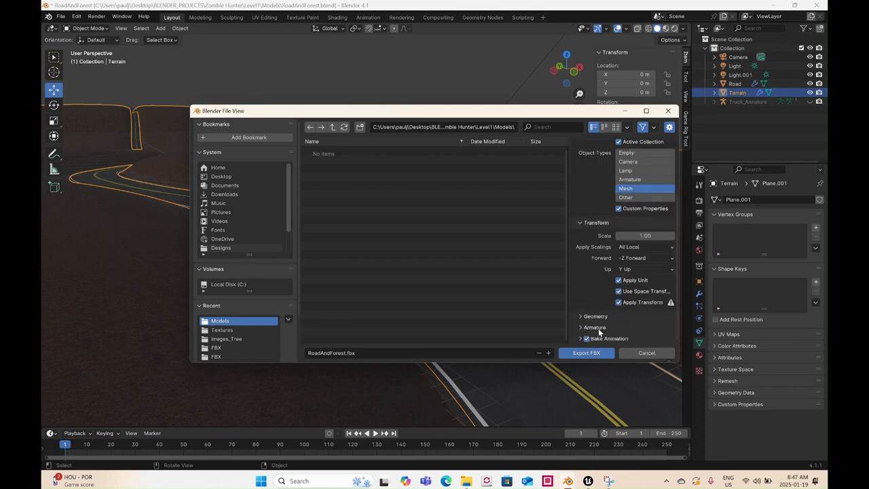
left_click(598, 328)
scroll(598, 325, "down", 2)
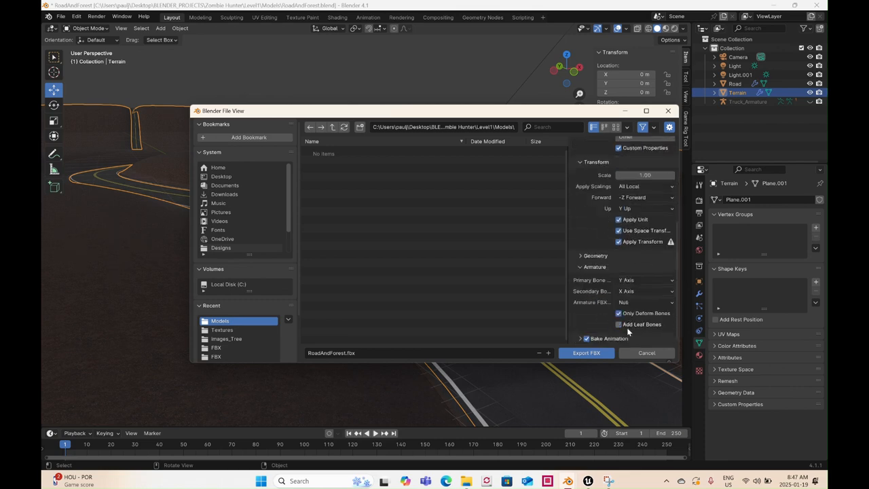
Step: Export the terrain as Terrain2 into the Level1 project's FBX folder
left_click(332, 127)
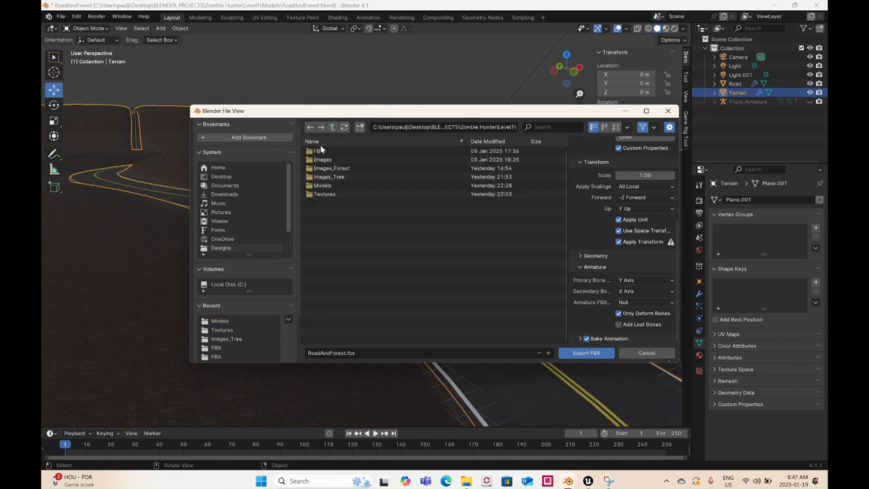
left_click(321, 150)
double_click(321, 150)
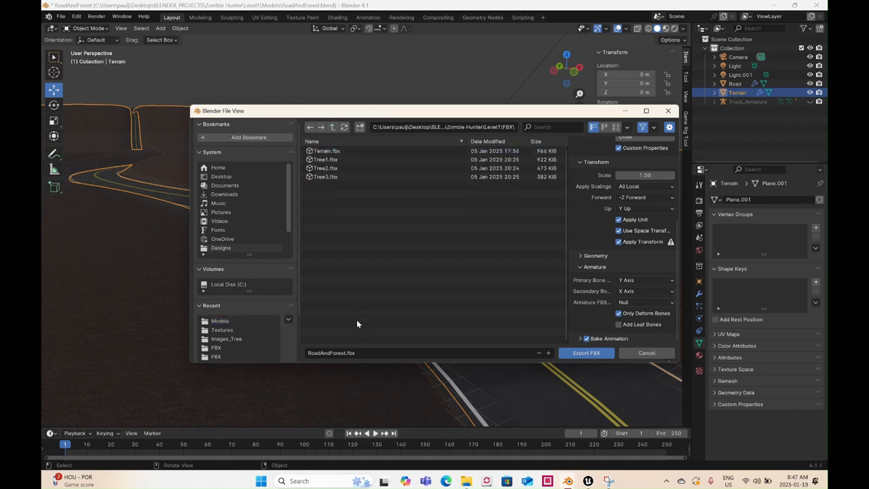
left_click(337, 353)
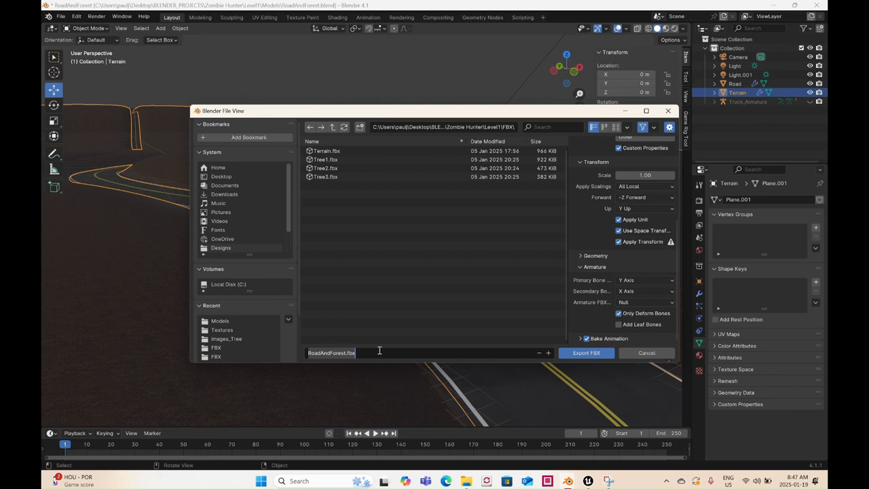
type("Terrain2")
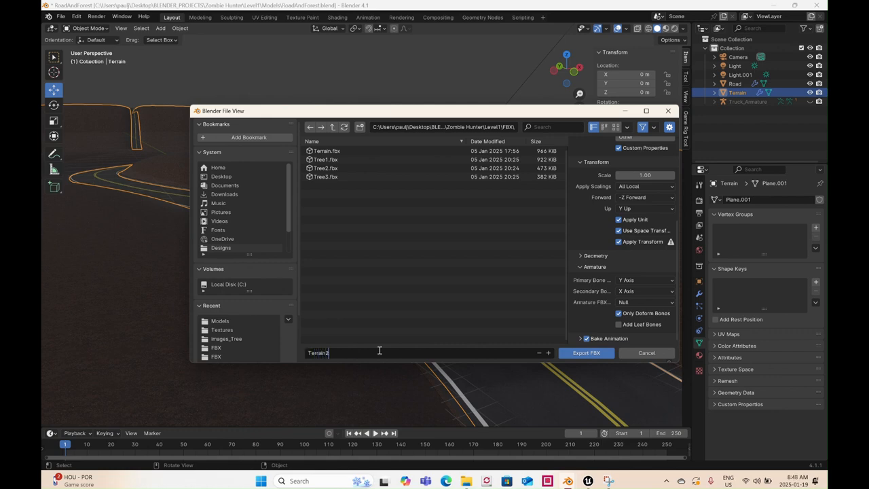
left_click(603, 354)
left_click(604, 354)
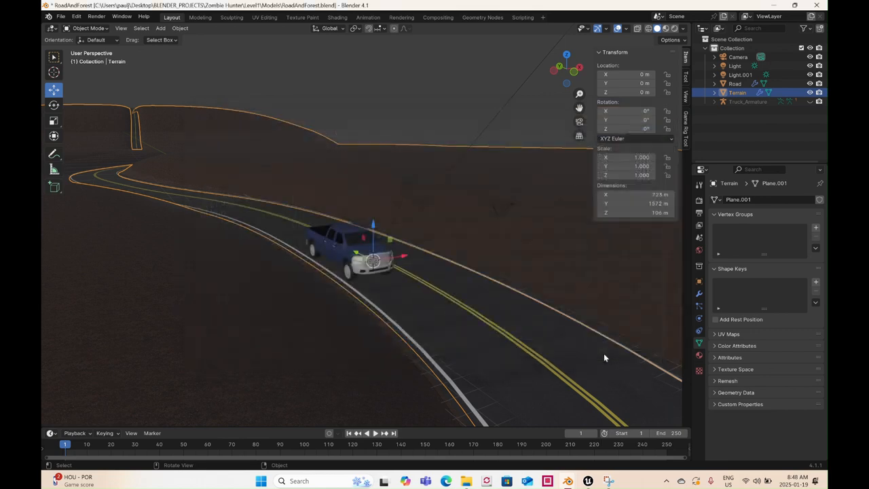
Step: Export only the road mesh in FBX format as Road into the same FBX folder, keeping the previous export settings
left_click(511, 352)
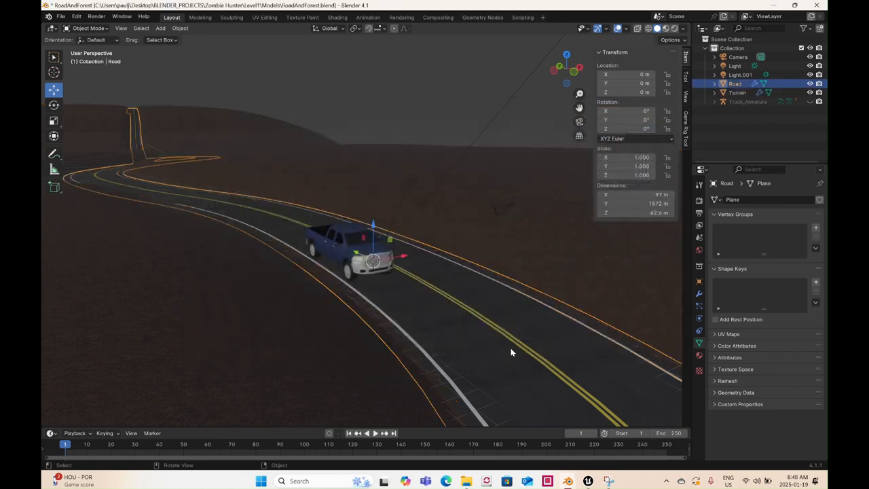
left_click(60, 15)
mouse_move(80, 152)
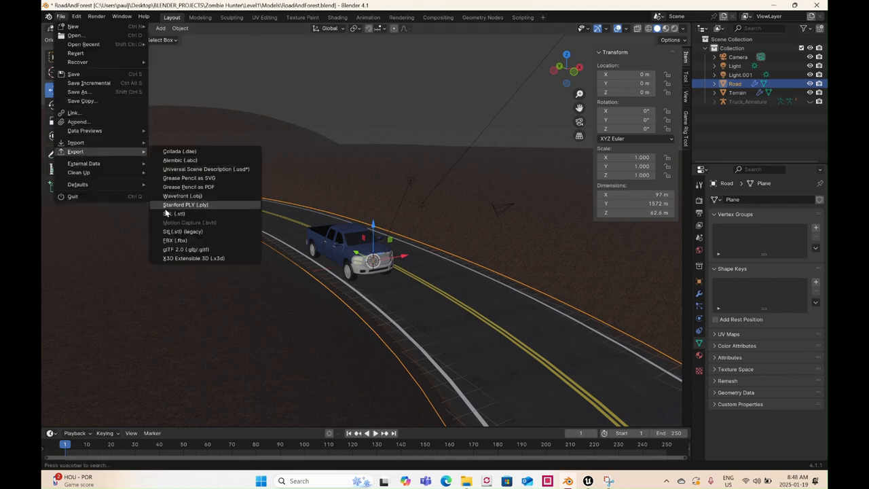
left_click(179, 241)
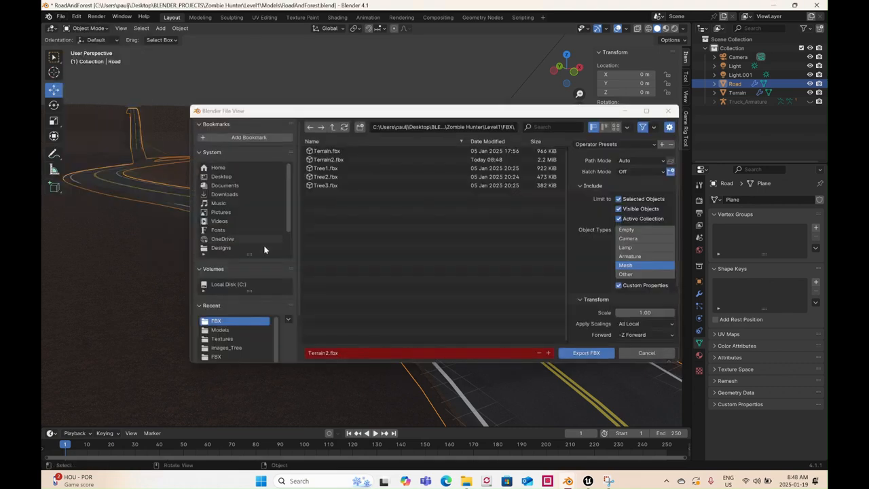
left_click(329, 353)
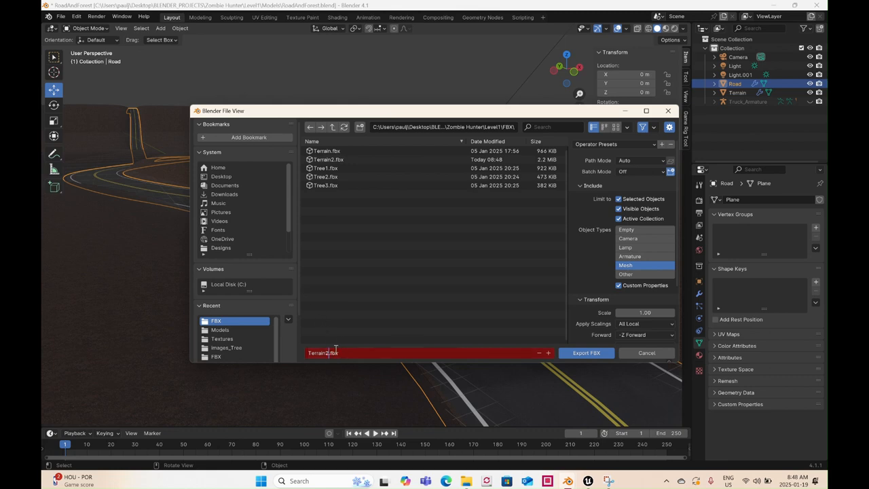
key("BackSpace")
key("BackSpace")
key("BackSpace")
key("BackSpace")
key("BackSpace")
key("BackSpace")
key("BackSpace")
key("BackSpace")
type("Road")
left_click(604, 355)
left_click(603, 355)
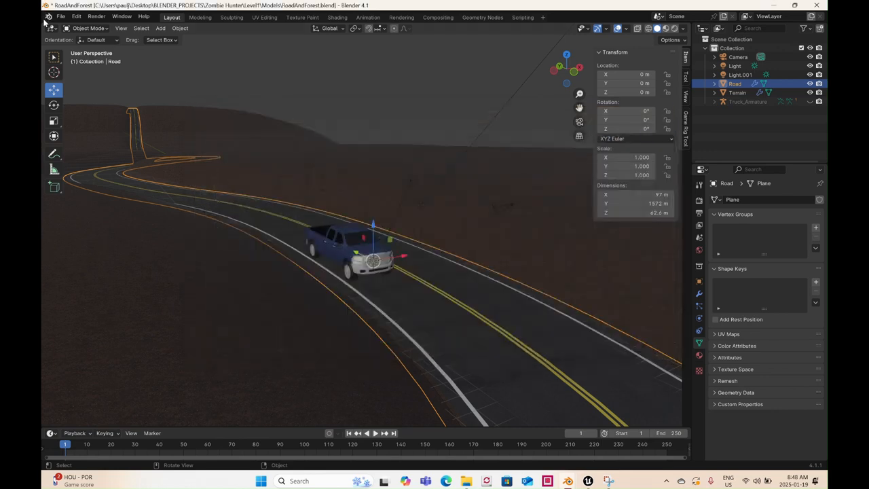
Step: Open Trees_NEW.blend from the Models folder, discarding the unsaved changes in the current file
left_click(62, 18)
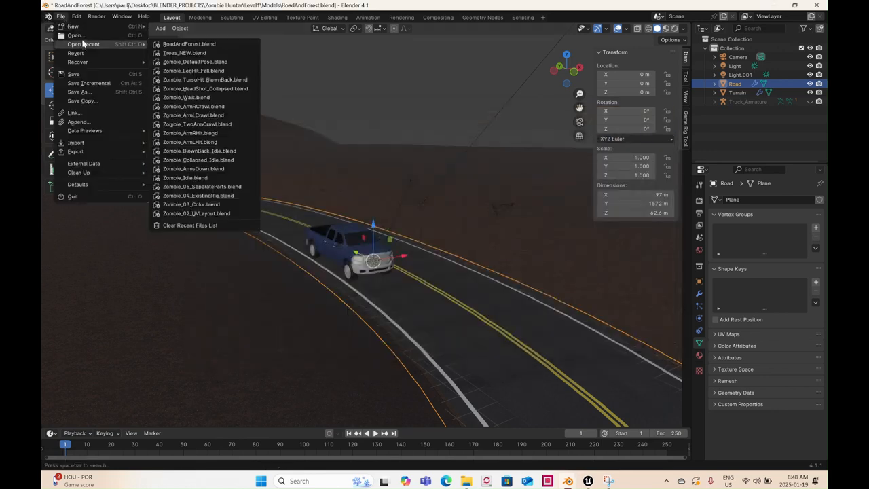
left_click(82, 38)
left_click(445, 255)
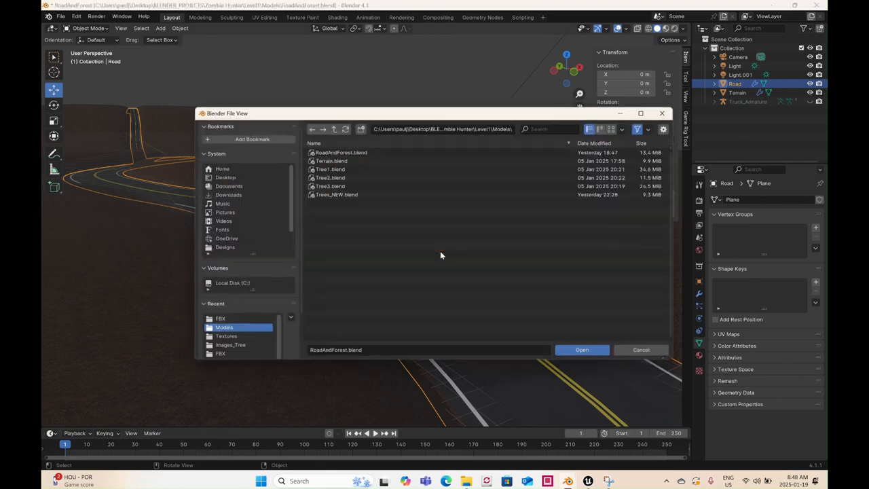
double_click(354, 193)
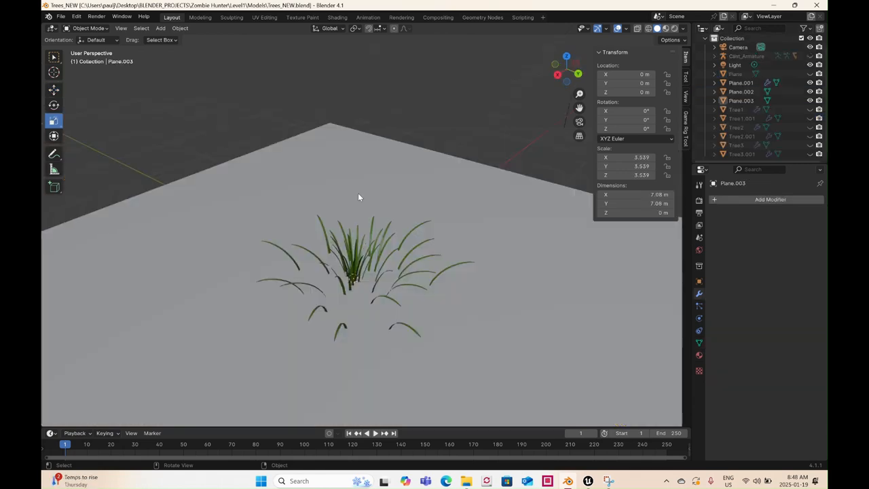
Step: Set up an FBX export of the grass clump limited to selected, visible, active-collection meshes, with Custom Properties included
scroll(358, 193, "down", 4)
middle_click_drag(431, 237, 386, 231)
left_click(362, 247)
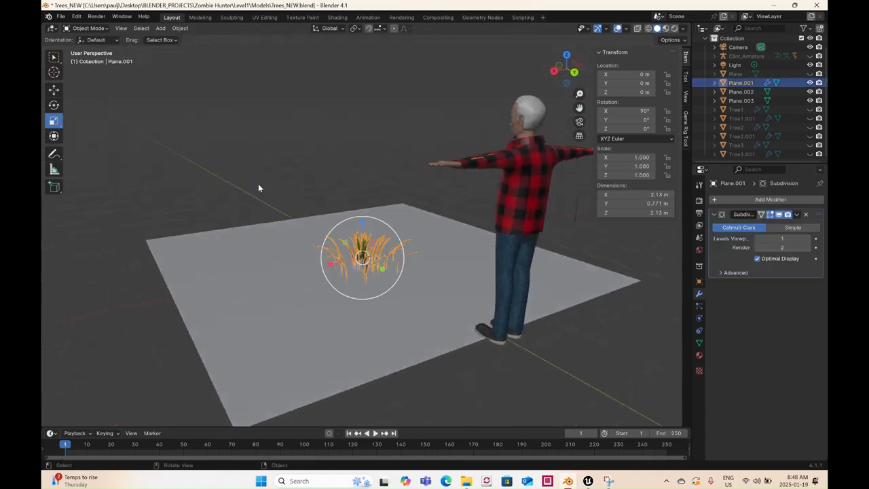
left_click(60, 17)
mouse_move(95, 152)
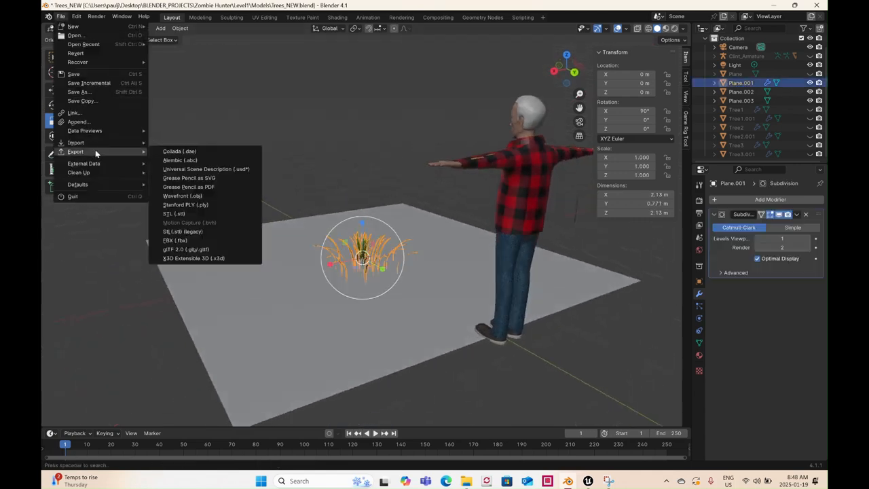
left_click(203, 242)
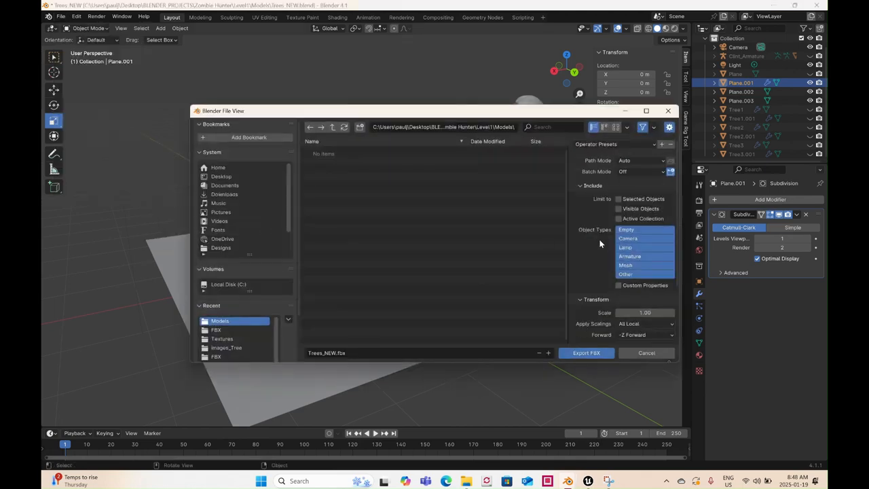
left_click(630, 265)
left_click(644, 219)
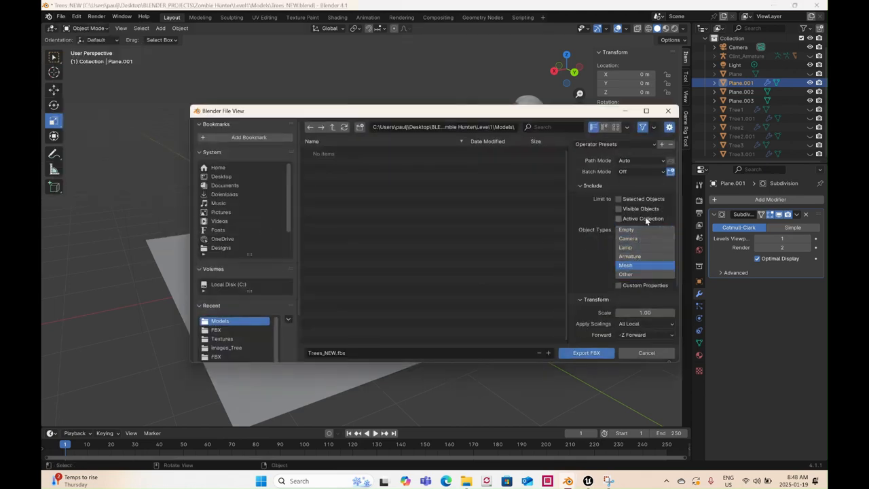
left_click(630, 285)
Step: Turn on Apply Transform and turn off Add Leaf Bones for the grass export
scroll(630, 282, "down", 3)
left_click(631, 302)
left_click(597, 328)
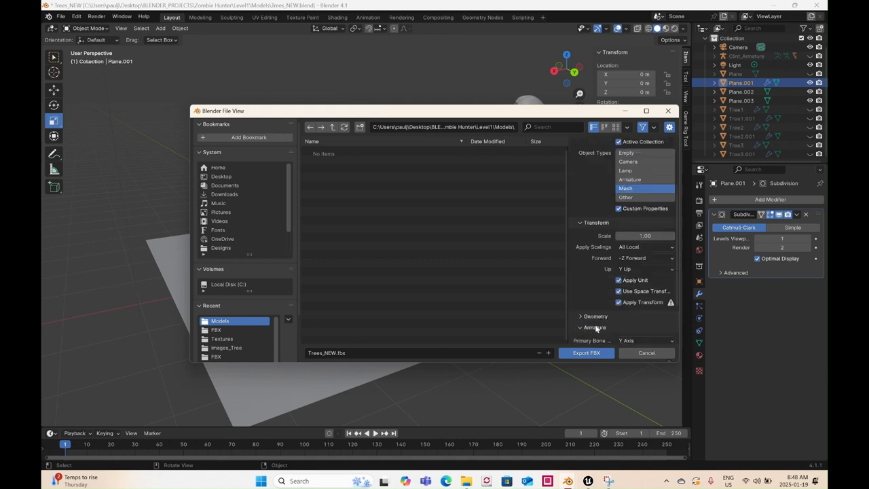
scroll(633, 303, "down", 1)
scroll(633, 298, "down", 2)
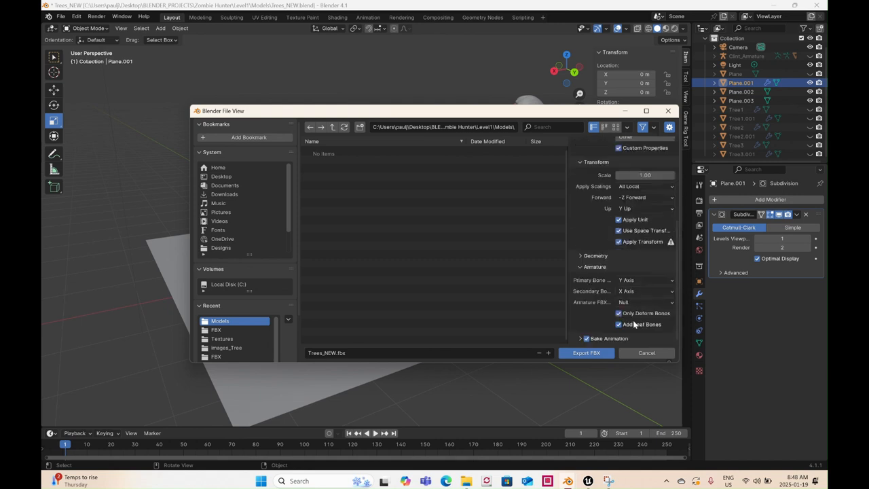
left_click(635, 326)
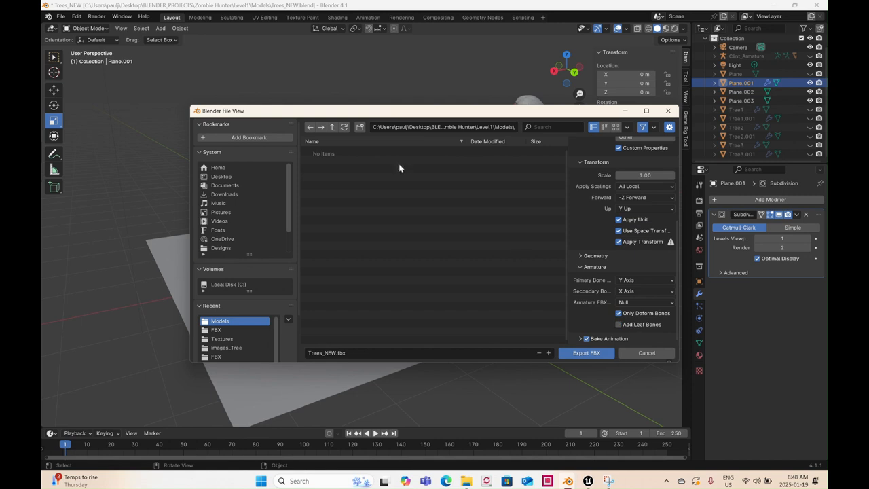
Step: Export the grass clump as Grass into the Level1 project's FBX folder
left_click(332, 127)
double_click(328, 151)
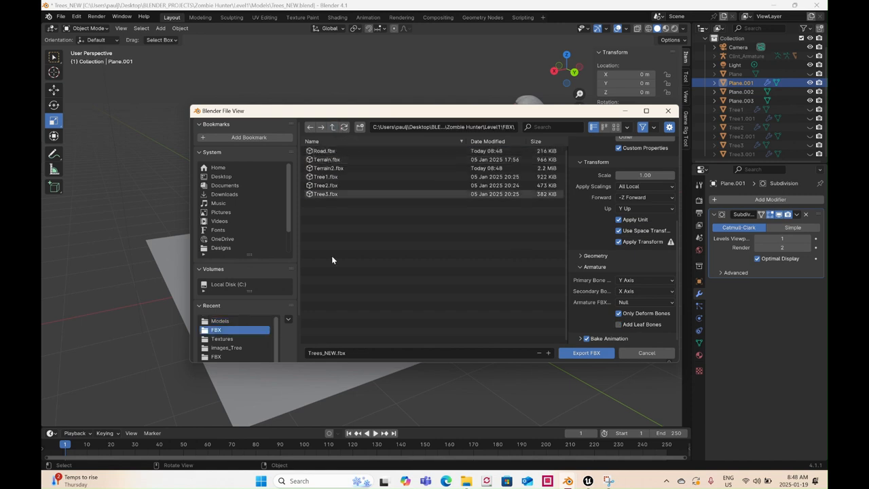
left_click(326, 355)
left_click(337, 353)
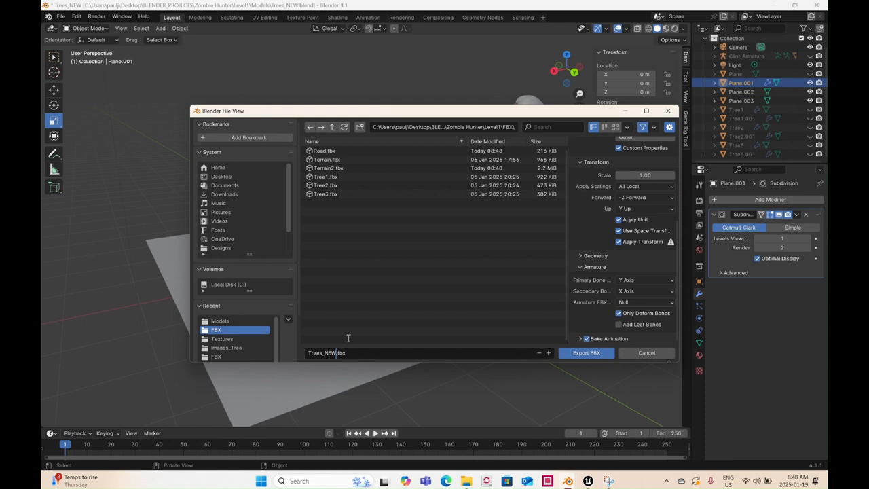
key("BackSpace")
key("BackSpace")
key("BackSpace")
key("BackSpace")
key("BackSpace")
key("BackSpace")
key("BackSpace")
key("BackSpace")
key("BackSpace")
type("Grass")
left_click(576, 352)
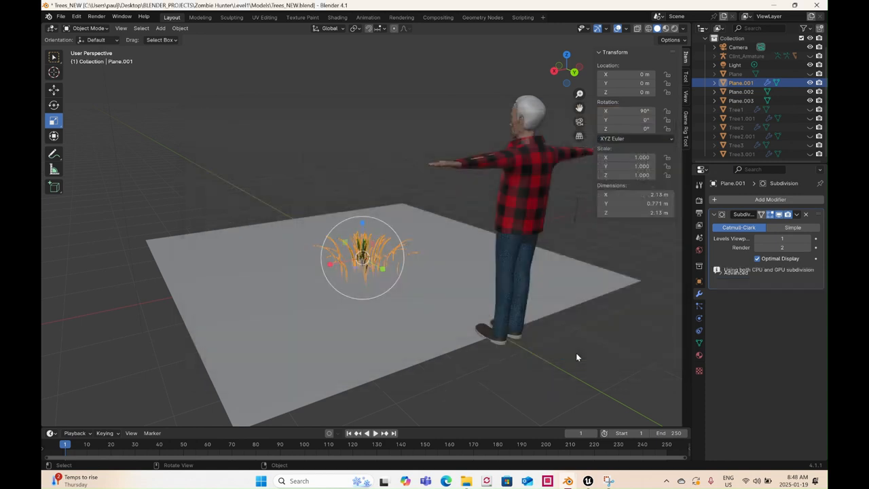
Step: Hide the grass clump, then show and select the Tree1 object
left_click(811, 82)
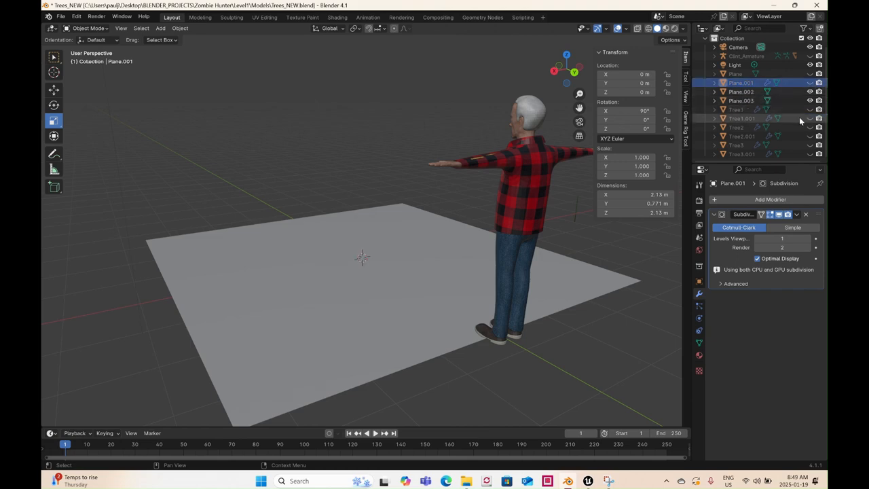
left_click(810, 109)
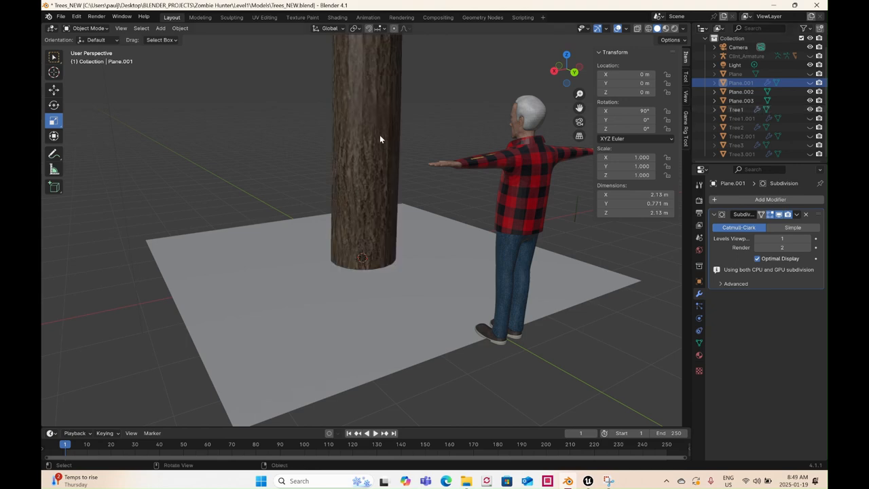
left_click(360, 131)
scroll(359, 130, "down", 6)
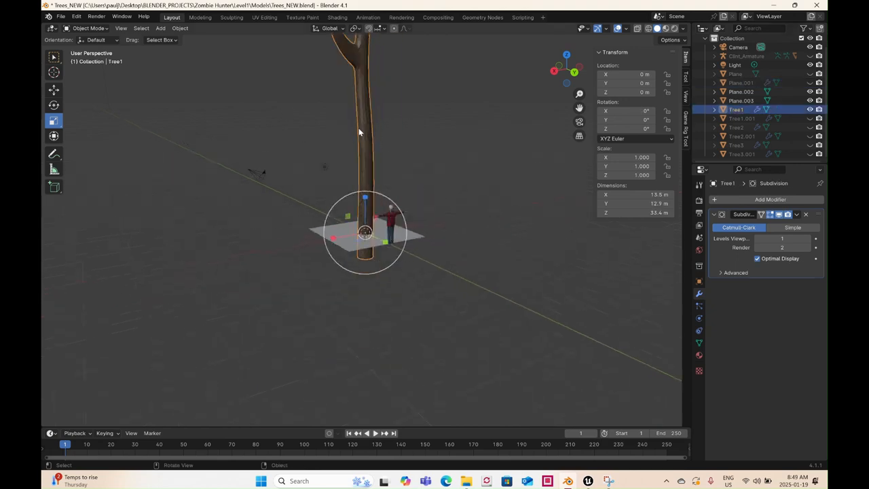
middle_click_drag(312, 145, 377, 194, "shift")
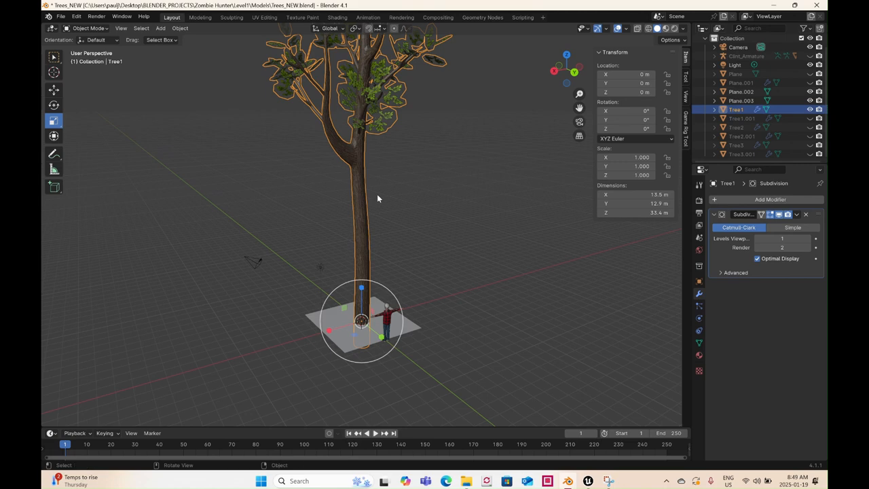
scroll(377, 193, "down", 3)
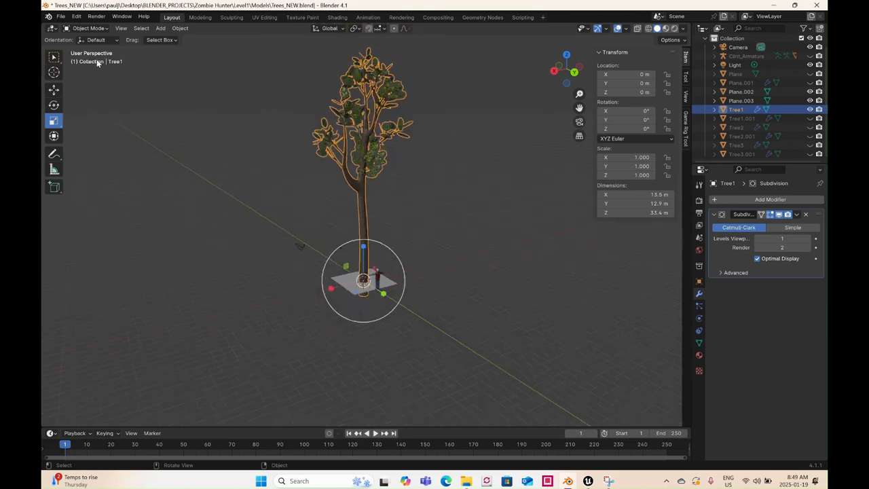
Step: Export the selected Tree1 object as Tree_NEW_1 in FBX format to the Level1 project's FBX folder
left_click(61, 16)
mouse_move(109, 152)
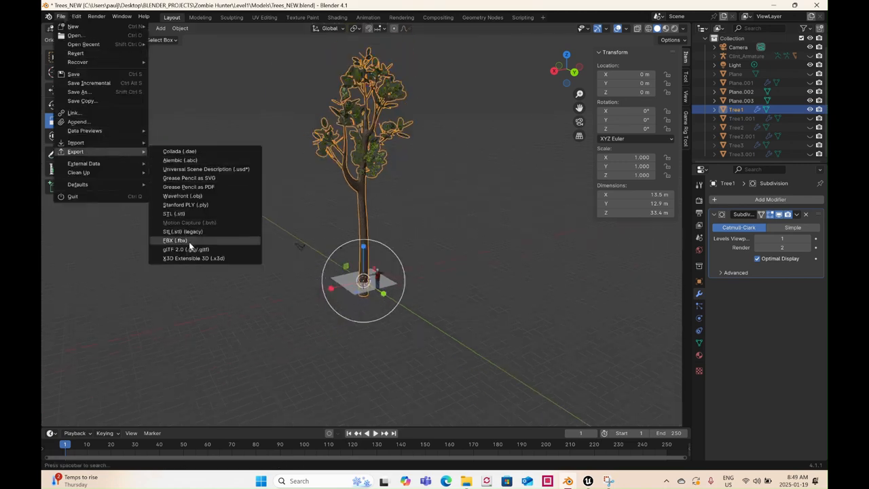
left_click(190, 242)
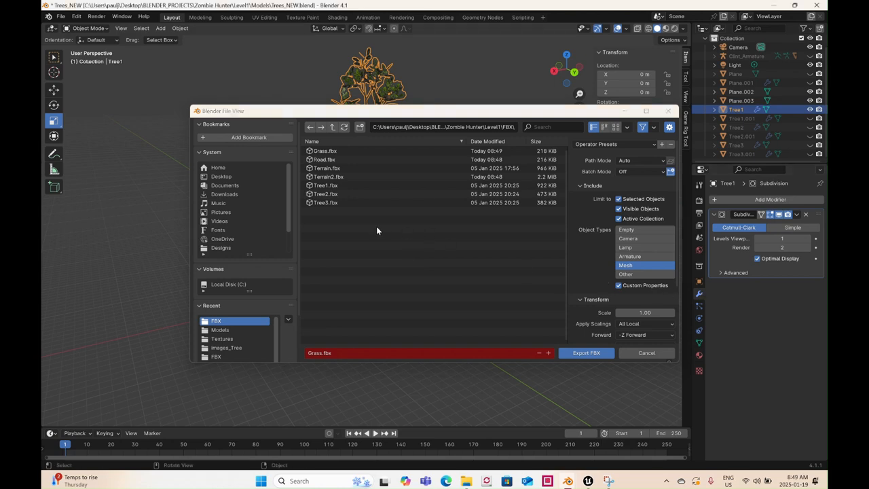
left_click(333, 354)
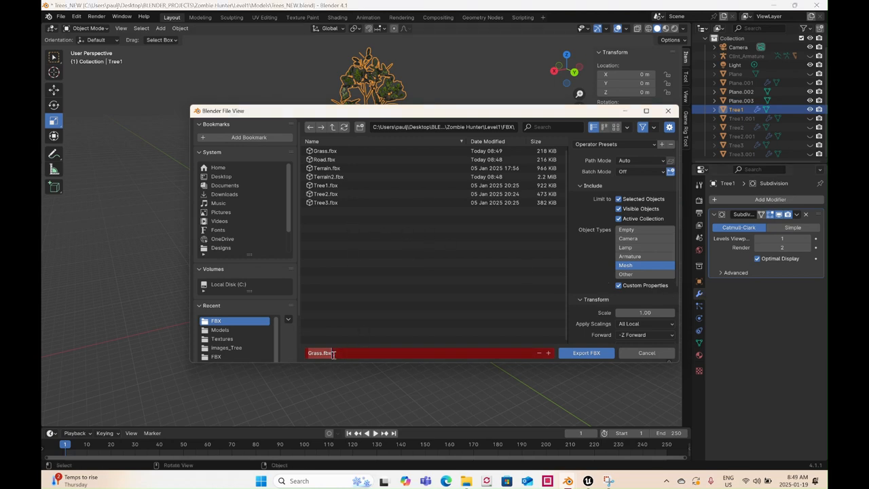
type("Tree_NEW_1")
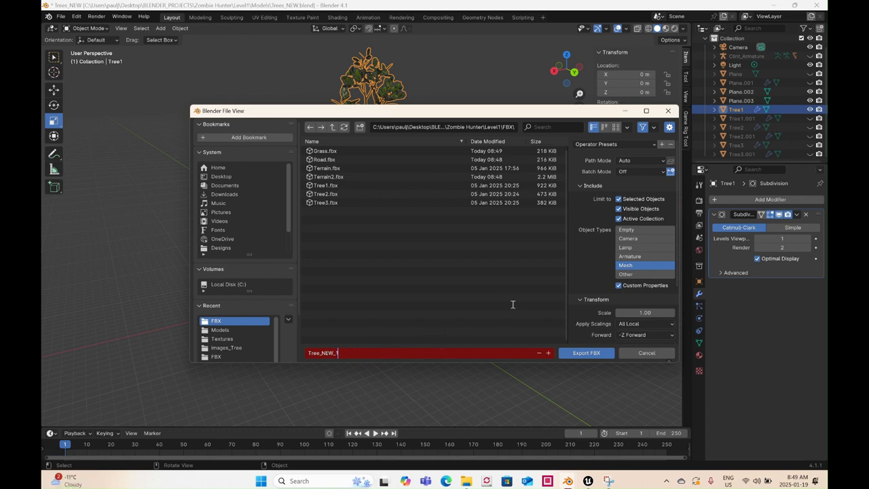
left_click(581, 353)
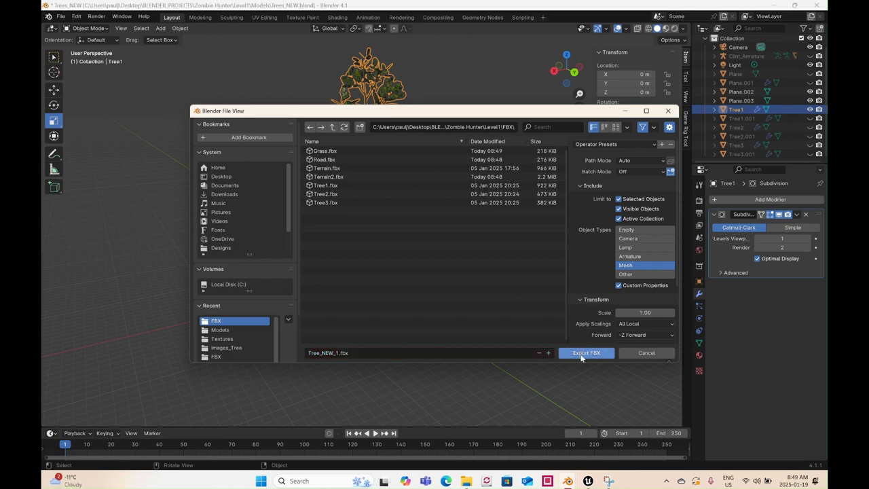
Step: Hide Tree1, then show and select the Tree2 object
left_click(810, 109)
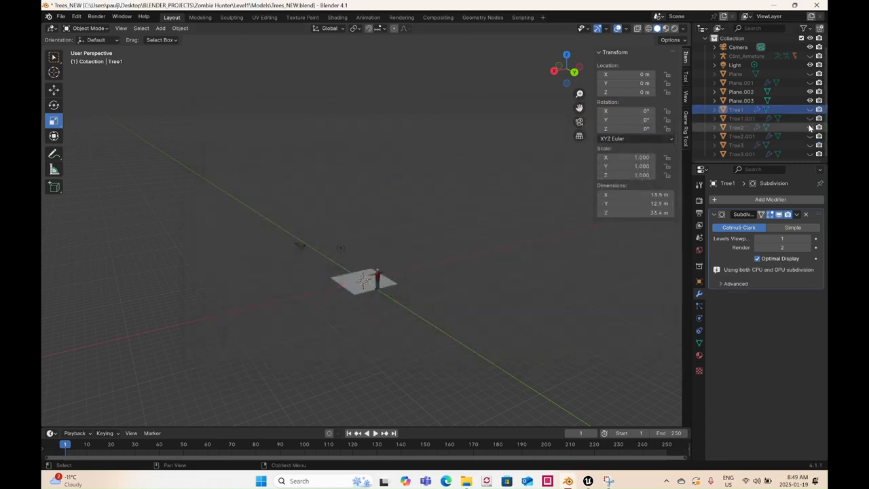
left_click(809, 127)
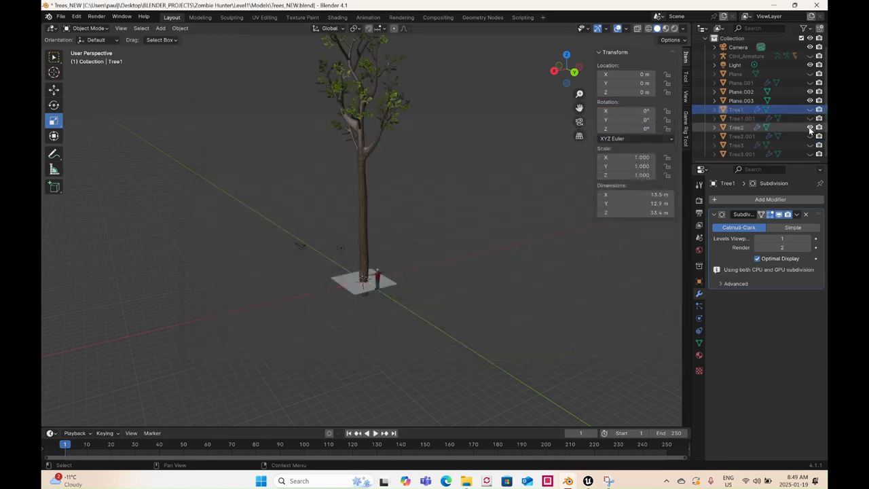
left_click(364, 124)
Step: Export the selected Tree2 object as Tree_NEW_2.fbx to the same FBX folder
left_click(61, 17)
mouse_move(75, 152)
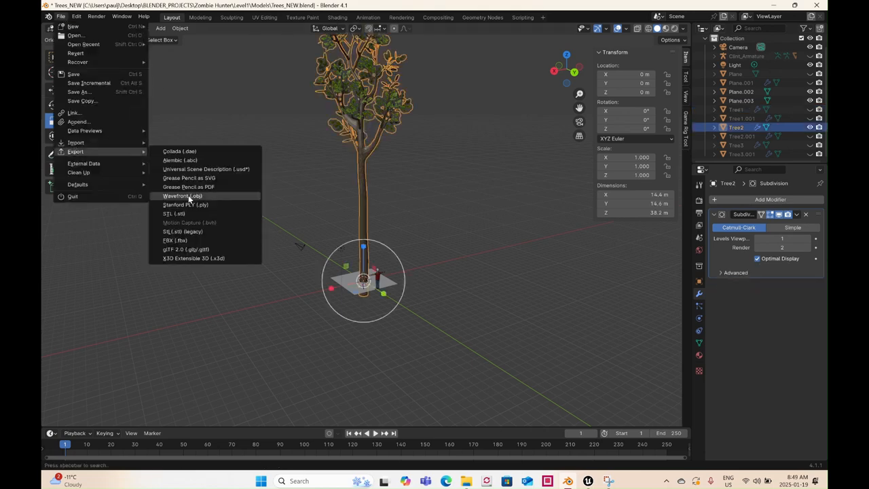
left_click(241, 243)
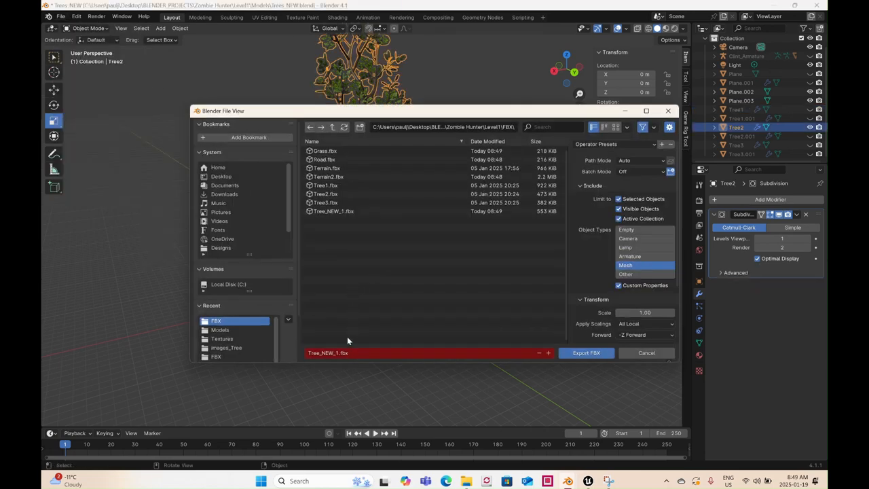
left_click(337, 354)
key("Delete")
type("2")
left_click(586, 353)
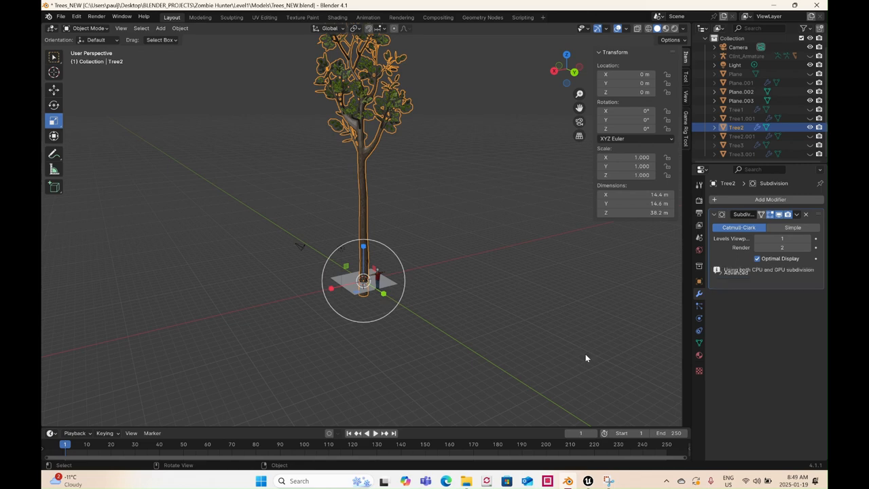
Step: Hide Tree2, then show and select the Tree3 object
left_click(810, 128)
left_click(810, 146)
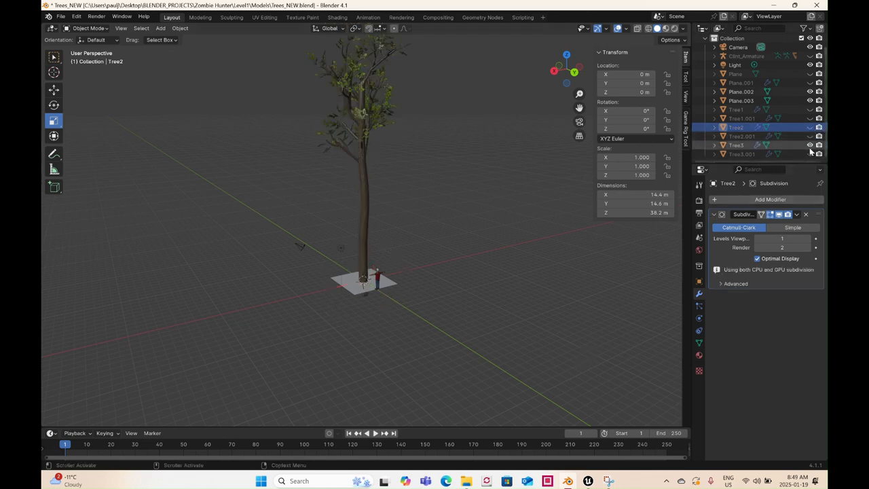
middle_click_drag(347, 126, 380, 146)
left_click(380, 146)
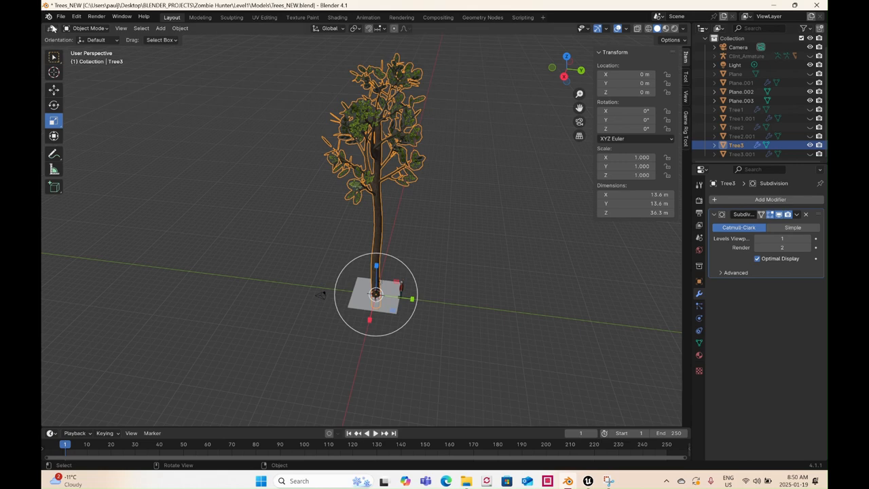
Step: Export the selected Tree3 object as Tree_NEW_3.fbx to the same FBX folder
left_click(61, 16)
mouse_move(94, 151)
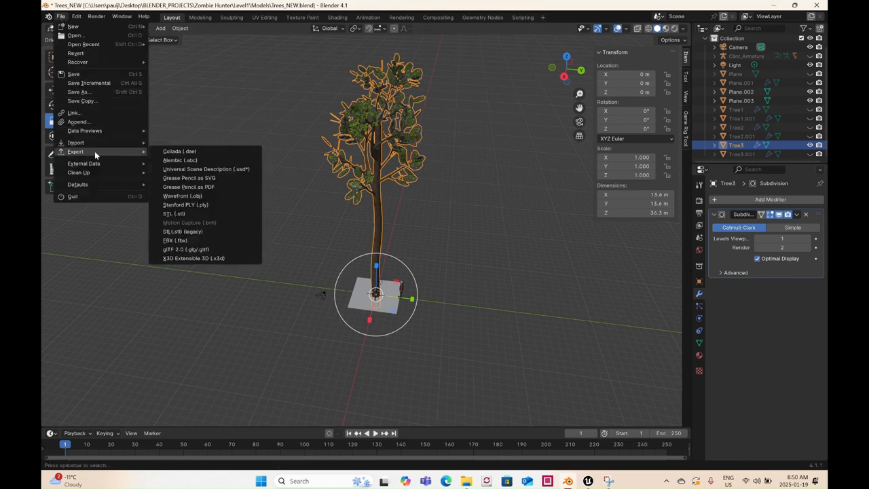
left_click(167, 240)
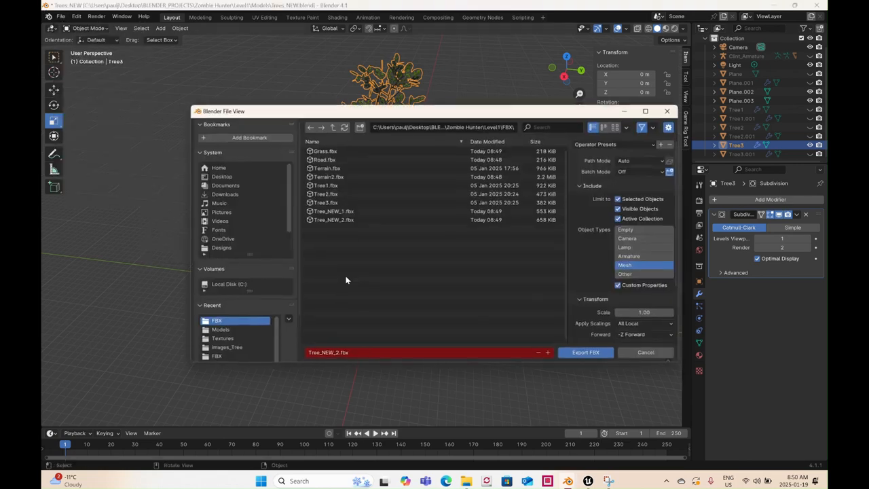
left_click(331, 354)
left_click(338, 353)
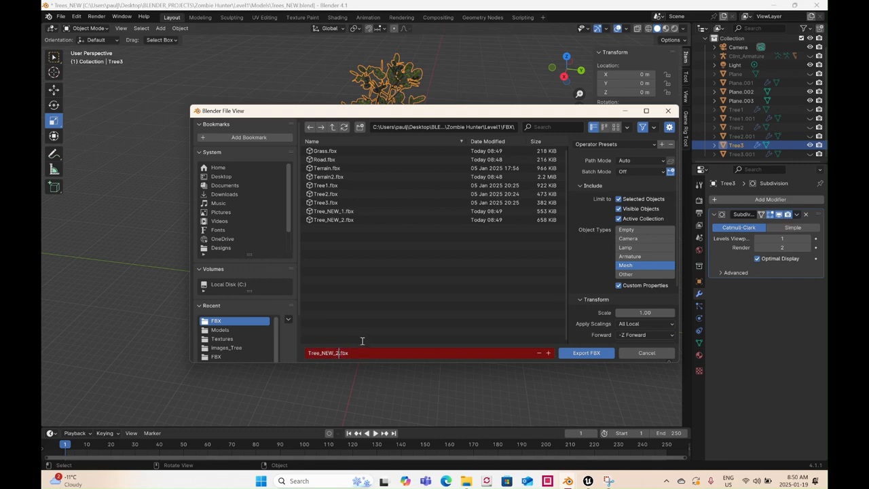
key("BackSpace")
type("3")
left_click(605, 356)
left_click(604, 355)
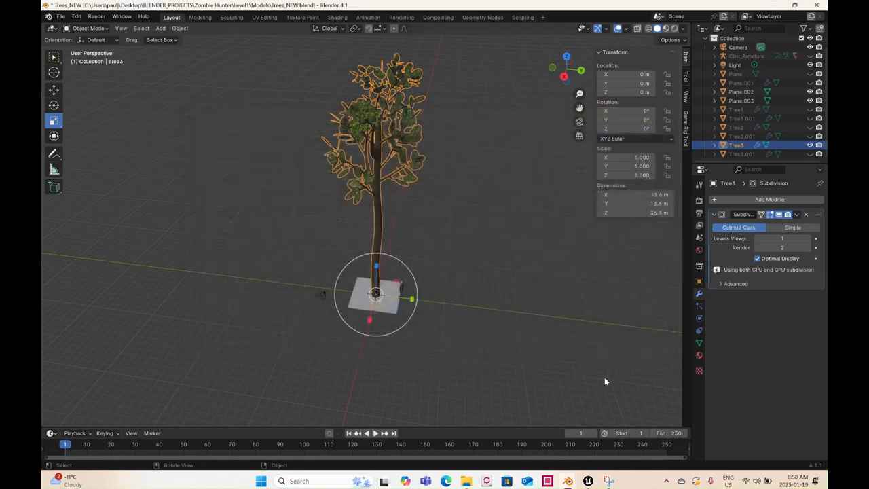
Step: Switch to the ZombieHunter project in Unreal Editor and open the Level1 map from the Levels folder
left_click(588, 481)
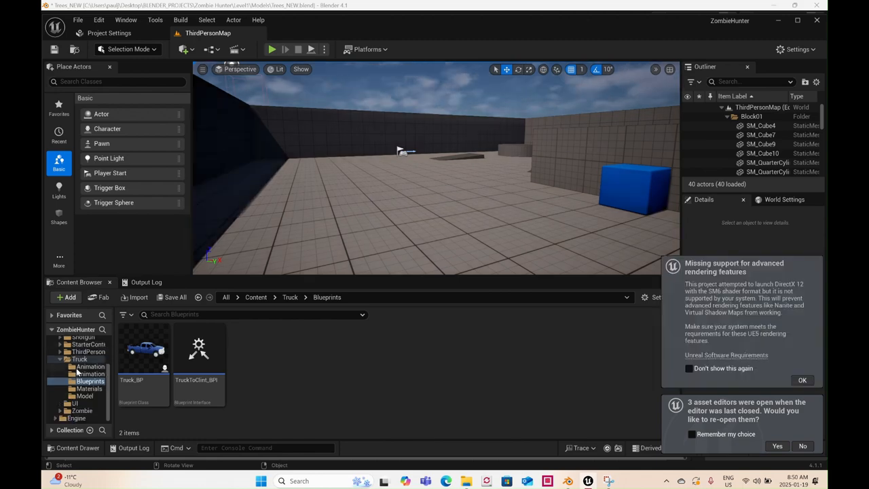
scroll(78, 377, "up", 3)
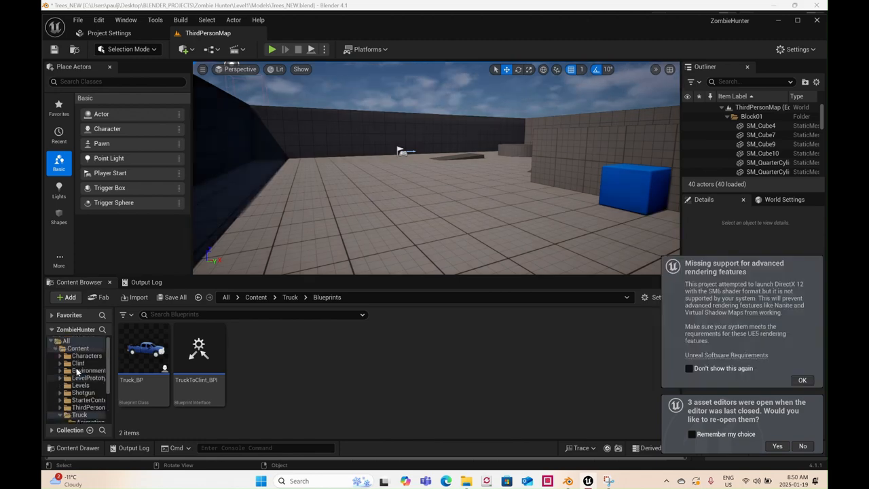
left_click(81, 385)
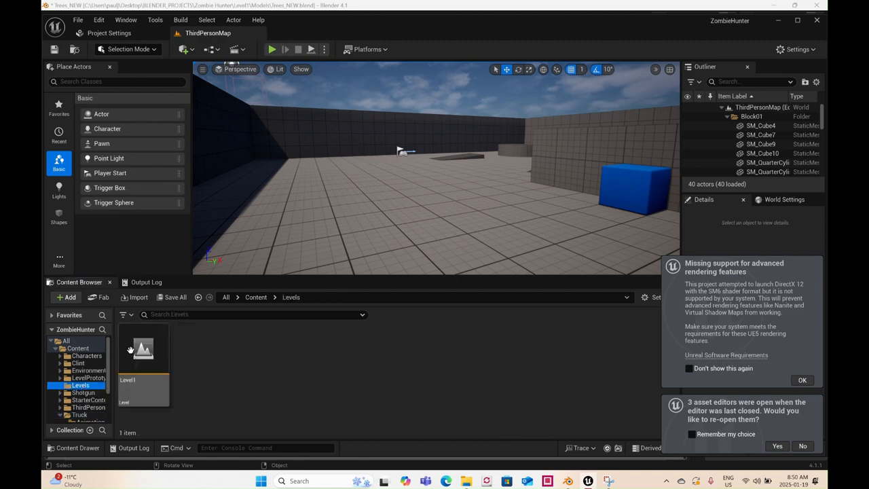
double_click(131, 355)
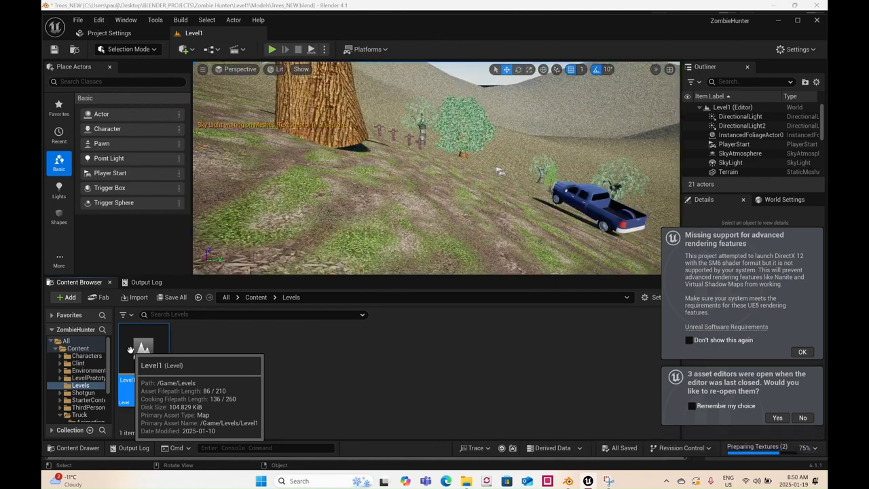
Step: Open the Models folder inside Environments/Level1 in the project content
left_click(79, 372)
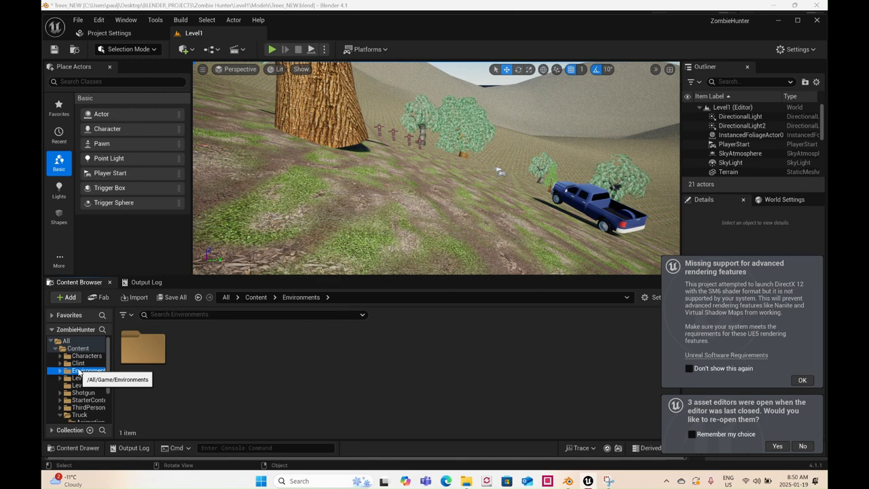
left_click(150, 351)
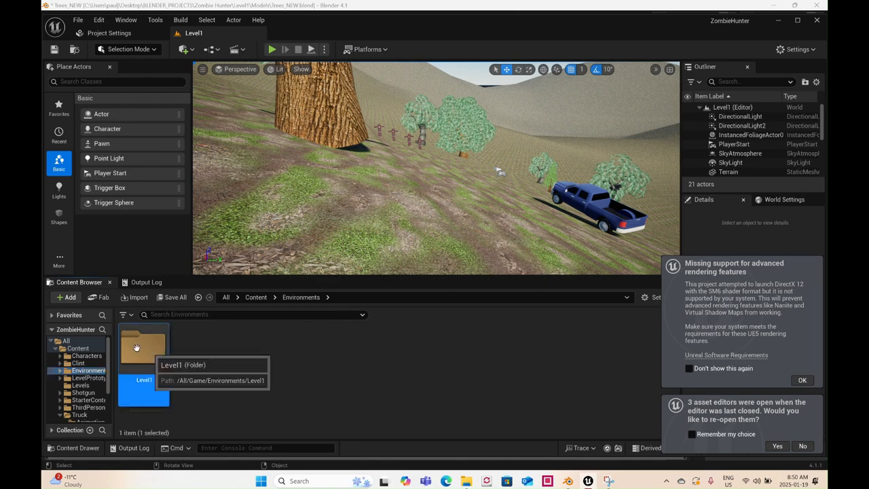
double_click(136, 349)
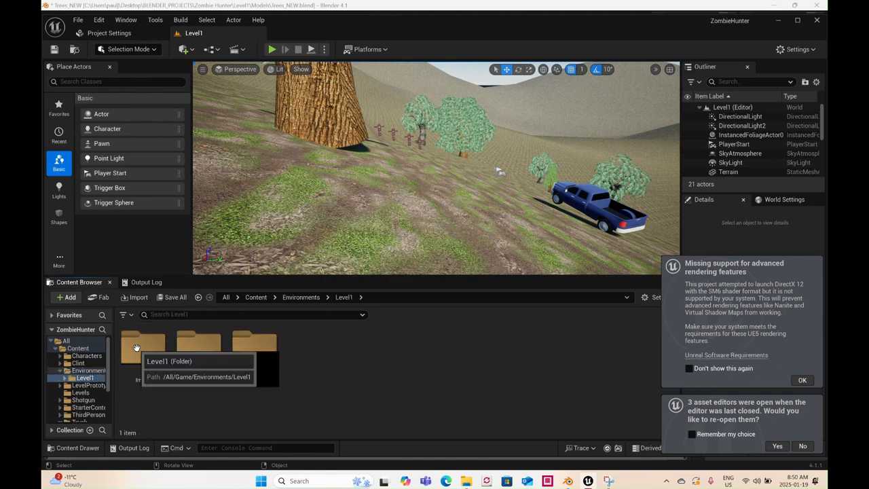
right_click(365, 365)
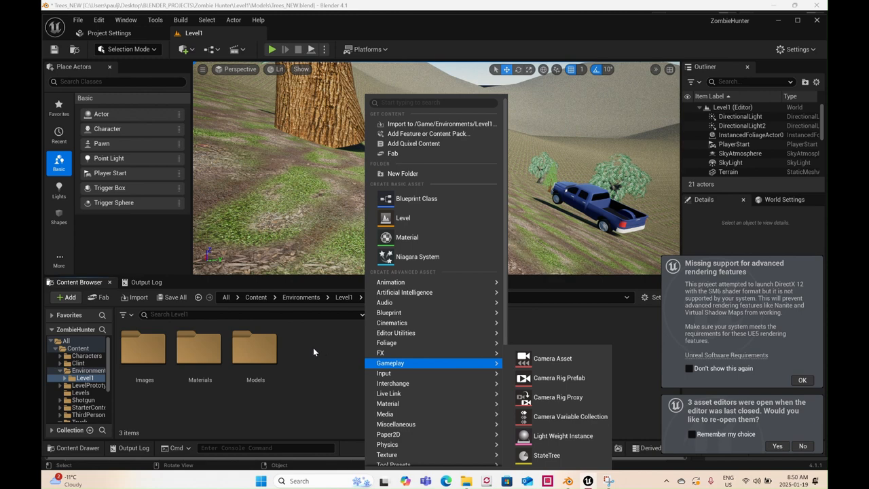
left_click(257, 356)
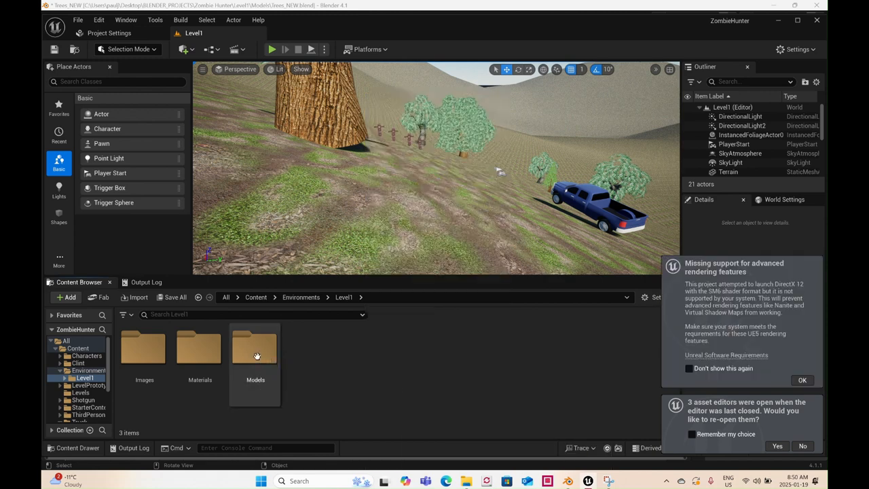
double_click(257, 356)
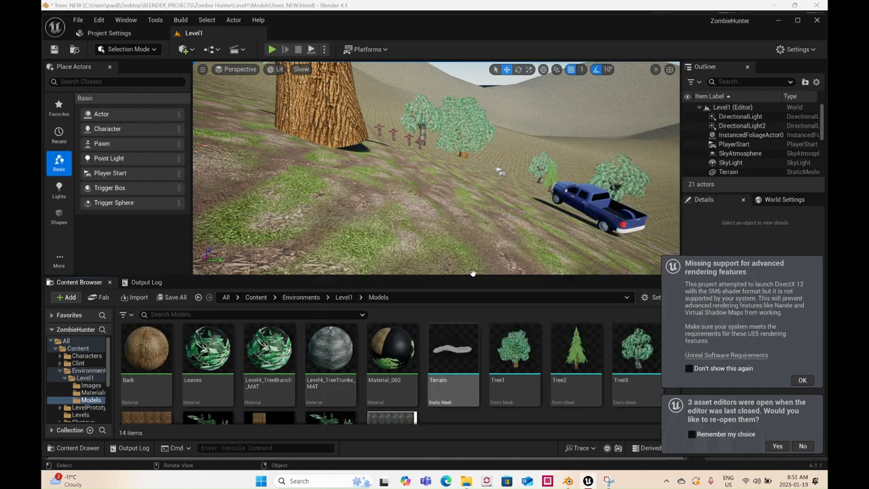
Step: Delete the tree actors Tree1 through Tree9 from the Level1 map
scroll(742, 145, "down", 4)
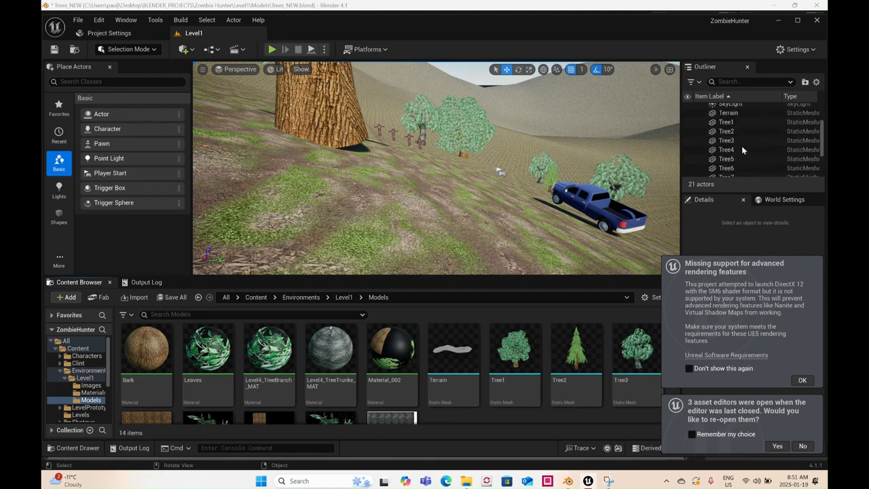
scroll(733, 145, "up", 3)
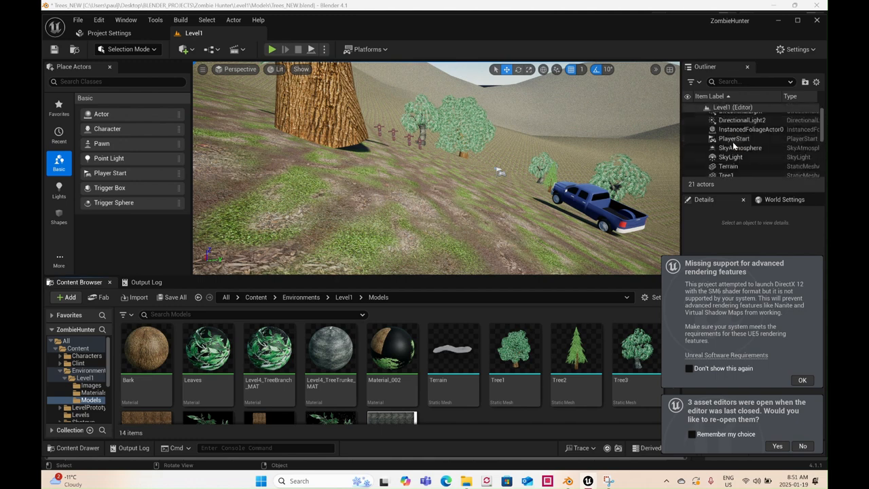
scroll(730, 158, "down", 1)
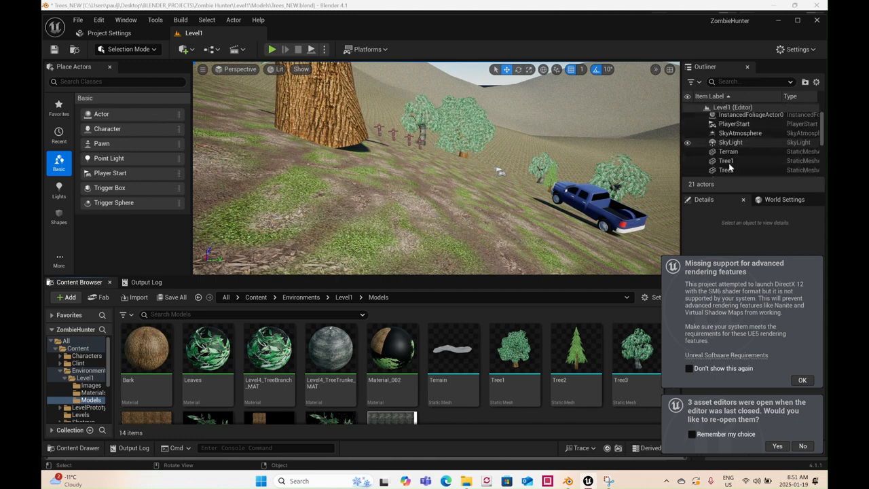
left_click(730, 161)
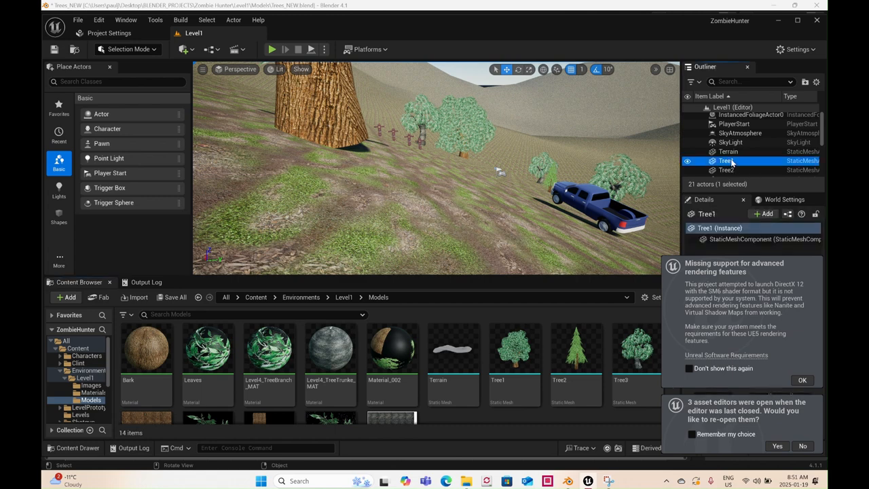
scroll(731, 160, "down", 4)
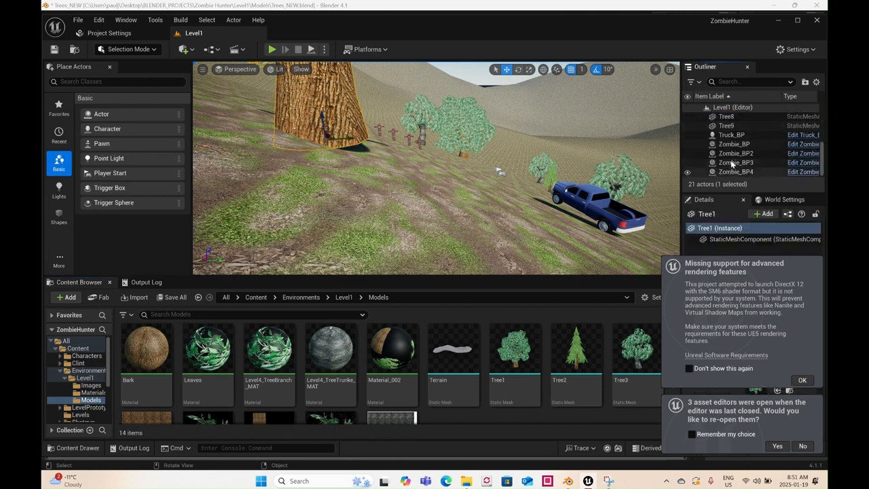
left_click(732, 126, "shift")
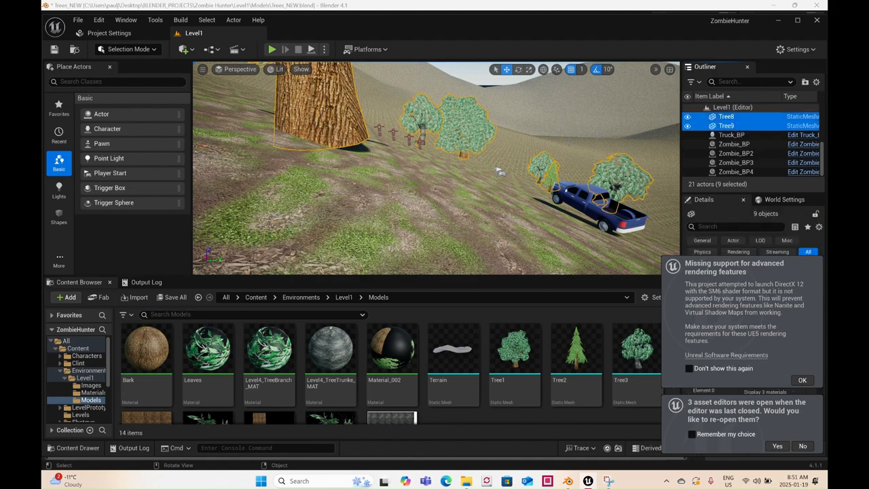
key("Delete")
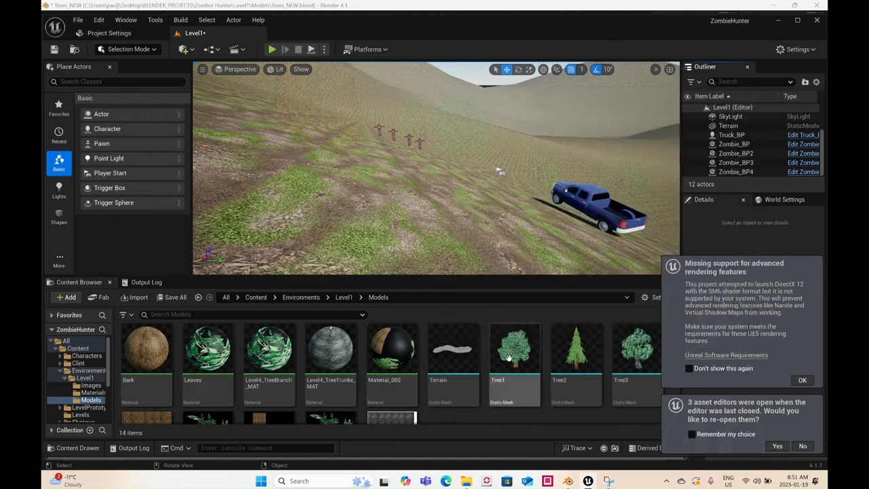
Step: Force delete the Tree1 to Tree3 meshes and all materials and textures in the Models folder, keeping only the Terrain mesh
left_click(620, 362, "shift")
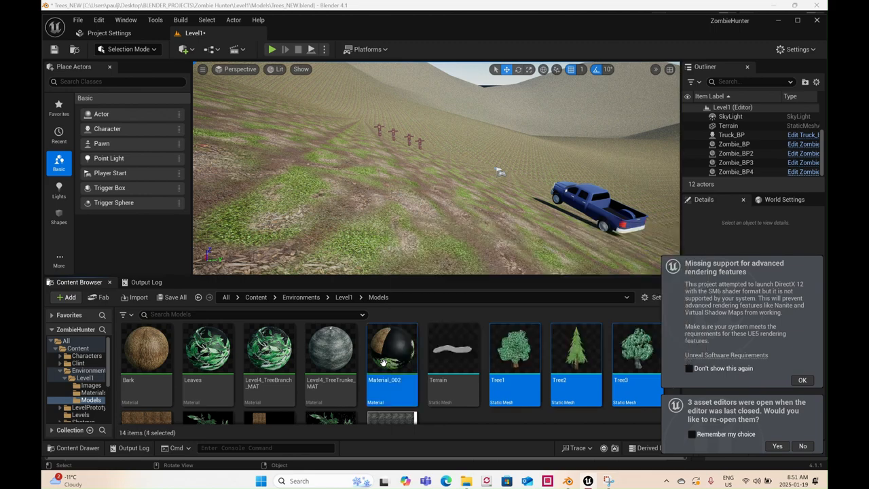
left_click(383, 363, "ctrl")
left_click(328, 358, "ctrl")
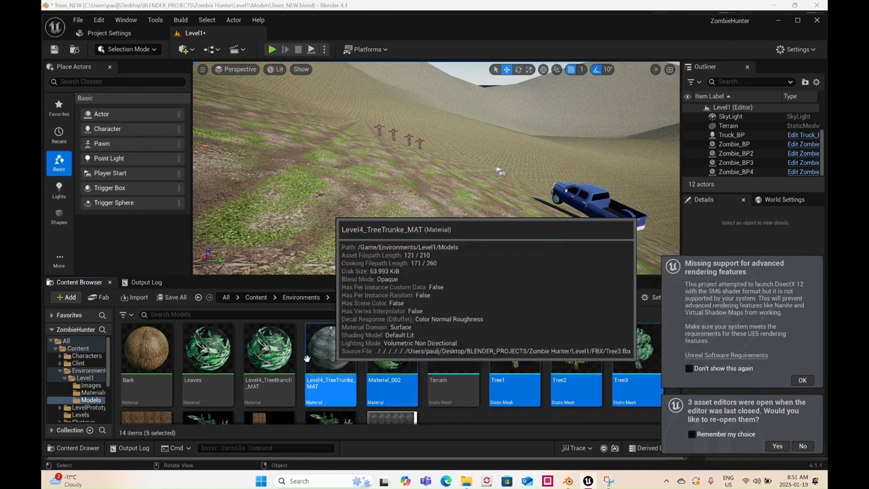
left_click(255, 353, "ctrl")
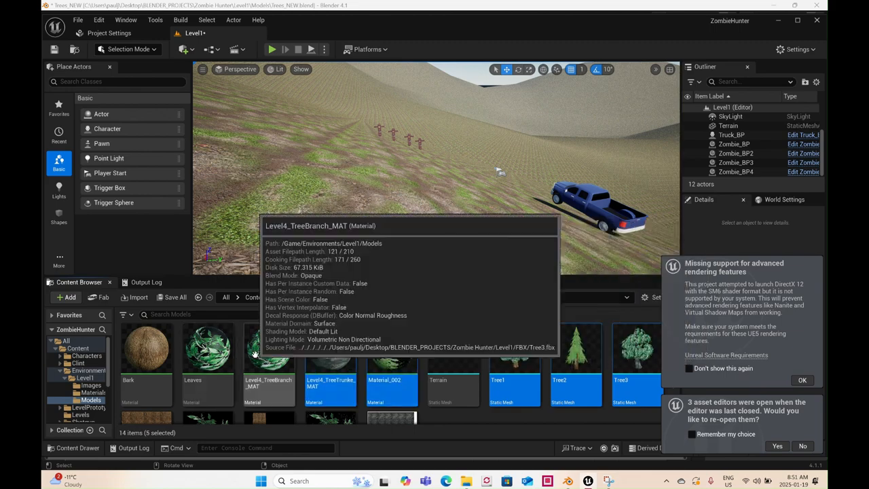
left_click(209, 350, "ctrl")
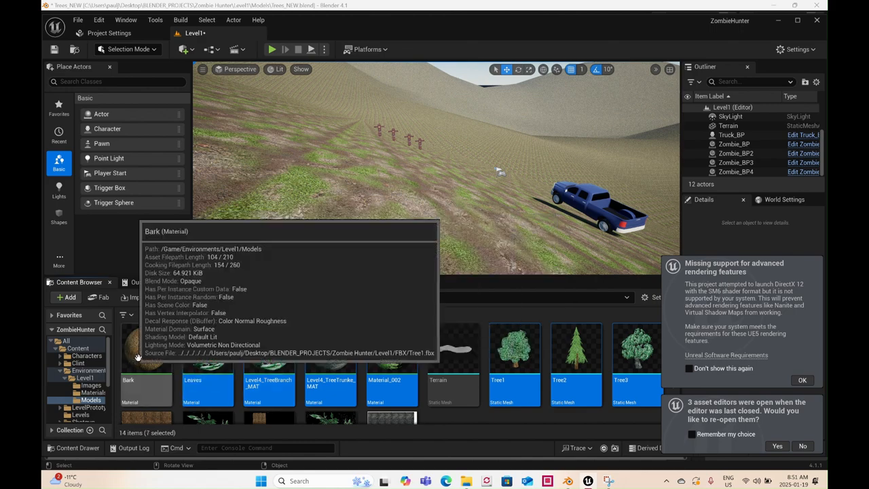
scroll(268, 356, "down", 1)
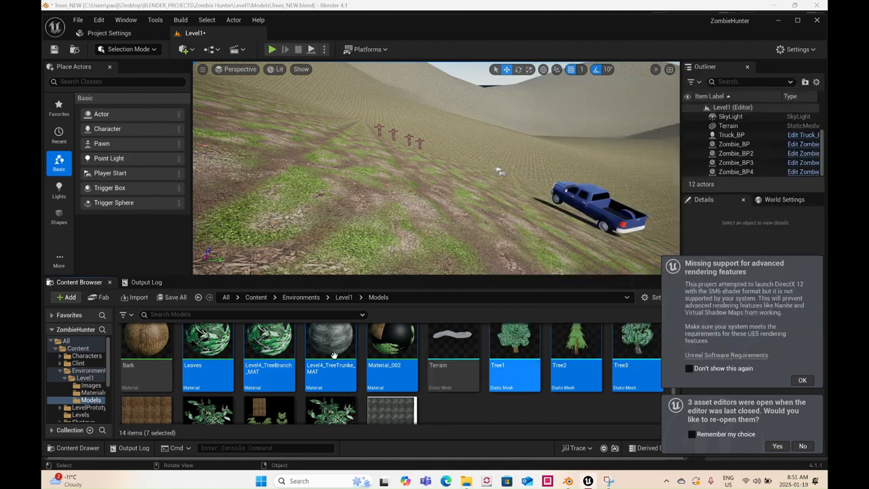
left_click(153, 416, "ctrl")
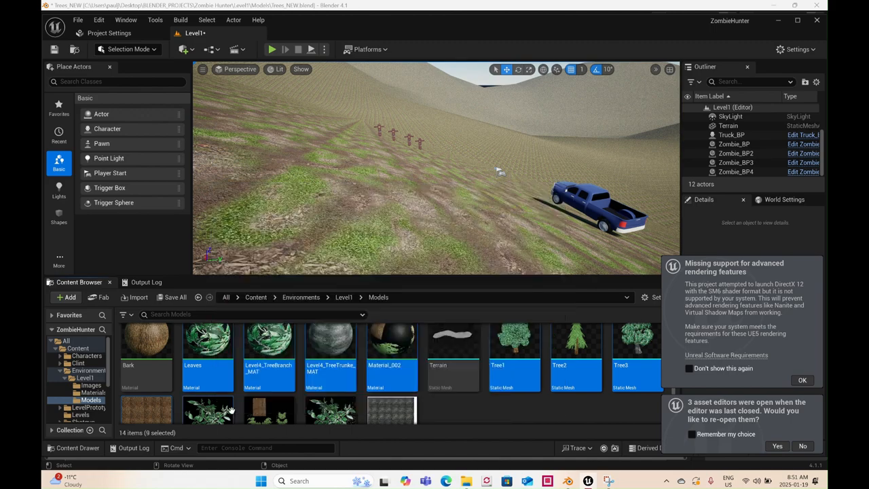
left_click(262, 412, "ctrl")
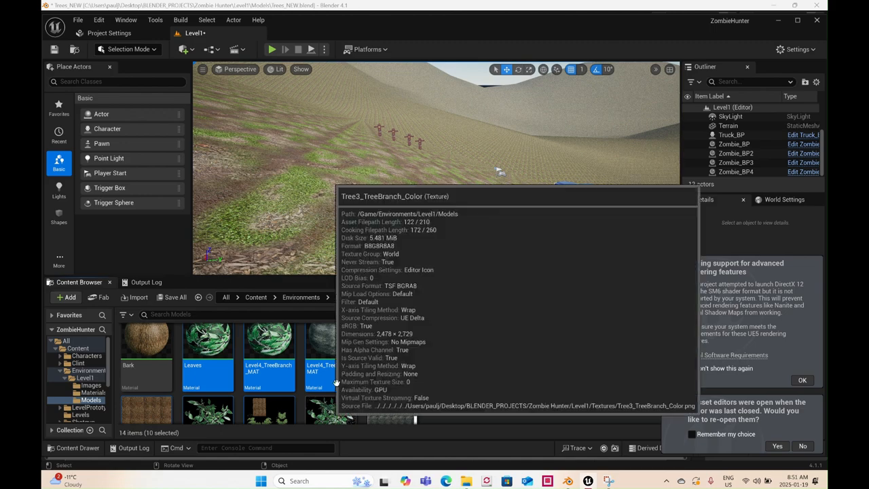
scroll(333, 381, "down", 2)
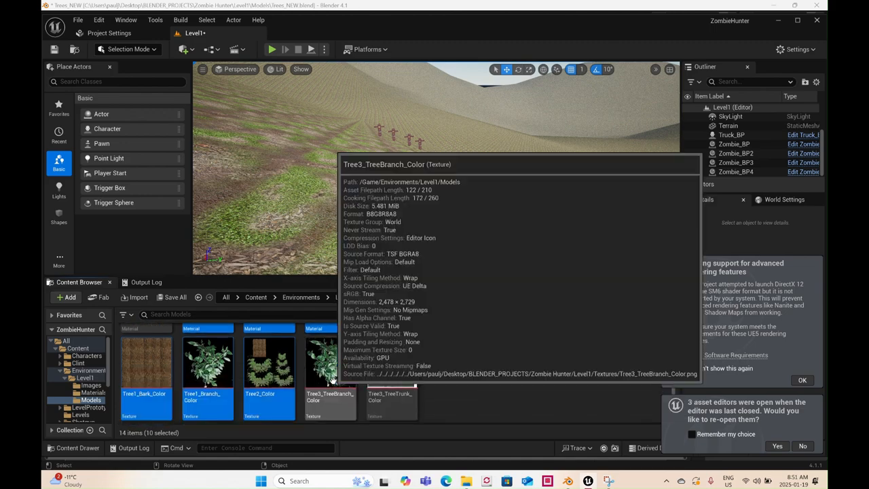
left_click(382, 372, "ctrl")
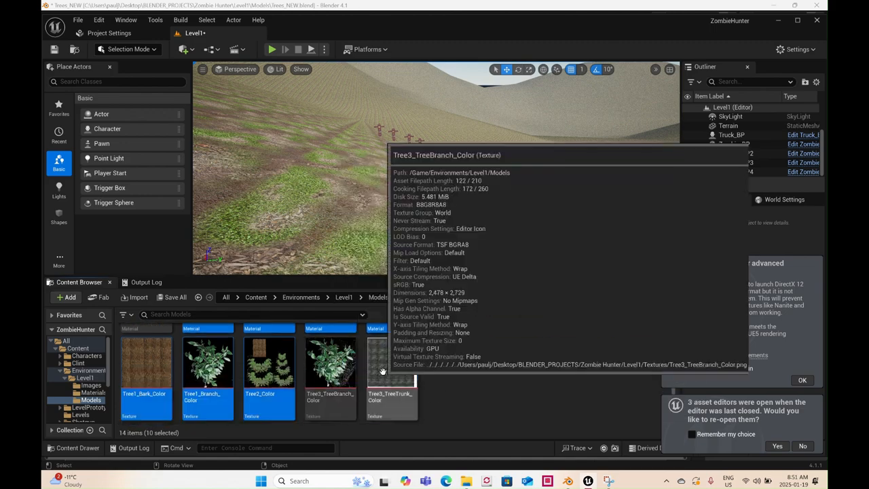
left_click(348, 371, "ctrl")
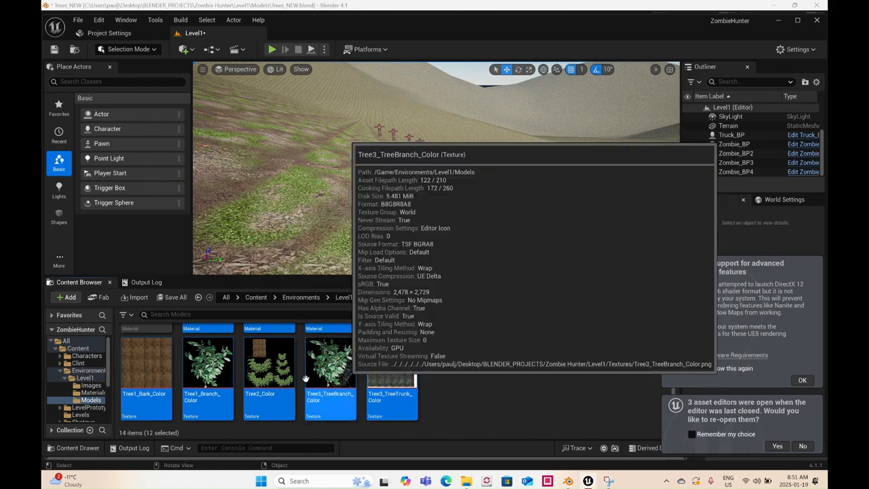
scroll(306, 379, "up", 2)
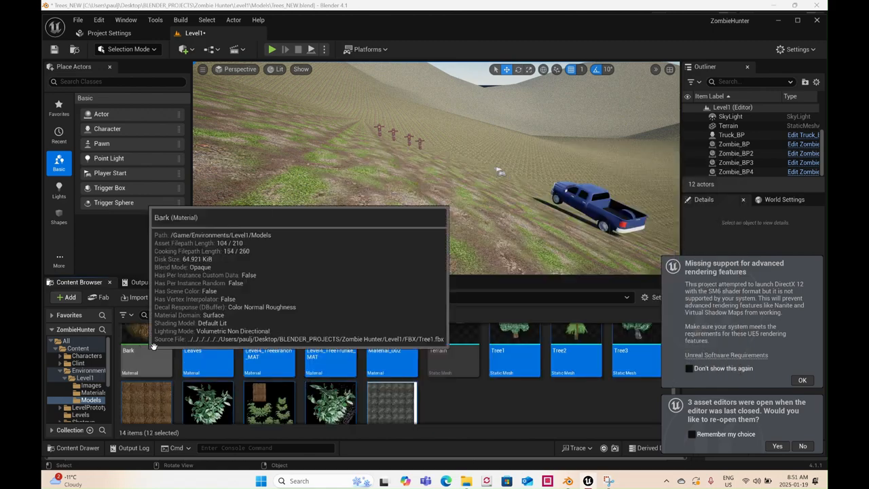
scroll(153, 348, "up", 1)
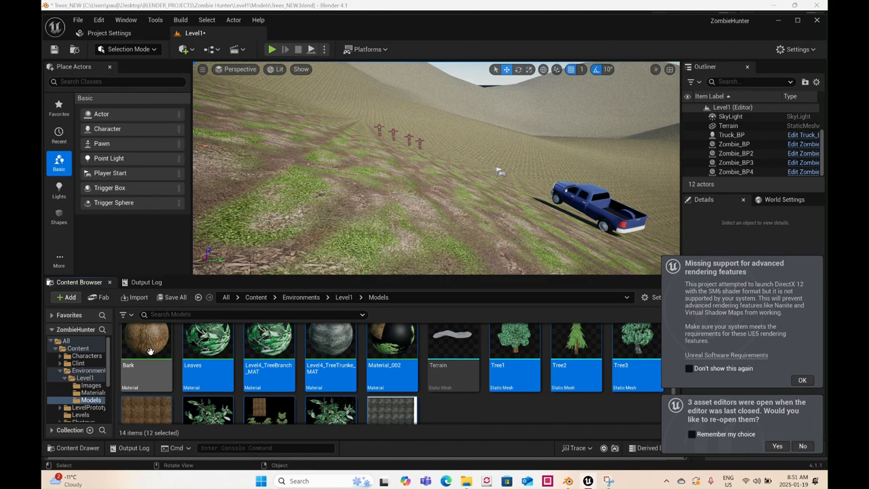
left_click(150, 351, "ctrl")
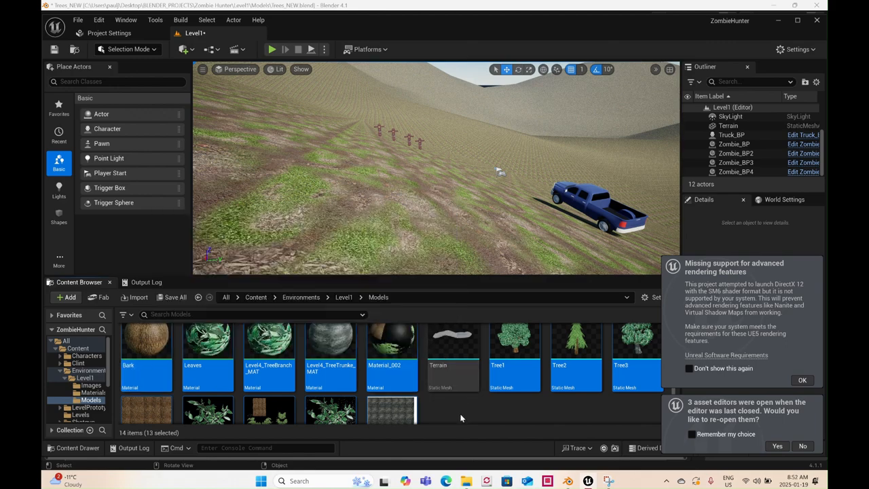
key("Delete")
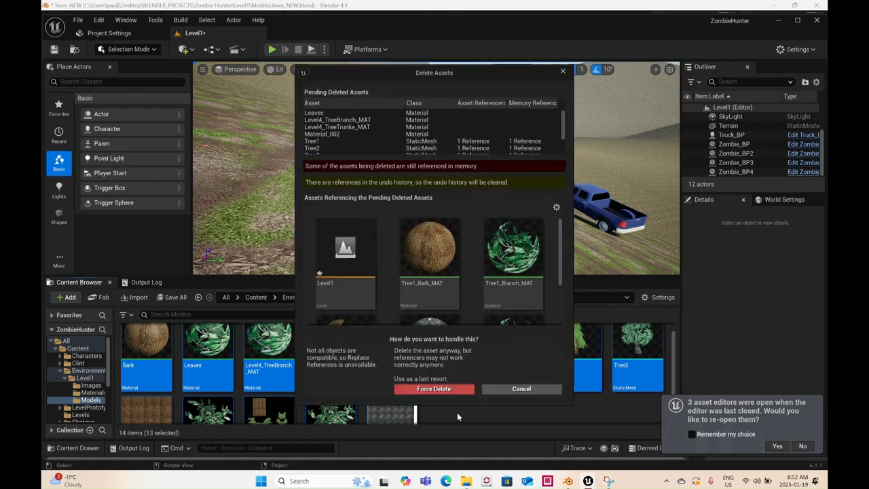
left_click(435, 389)
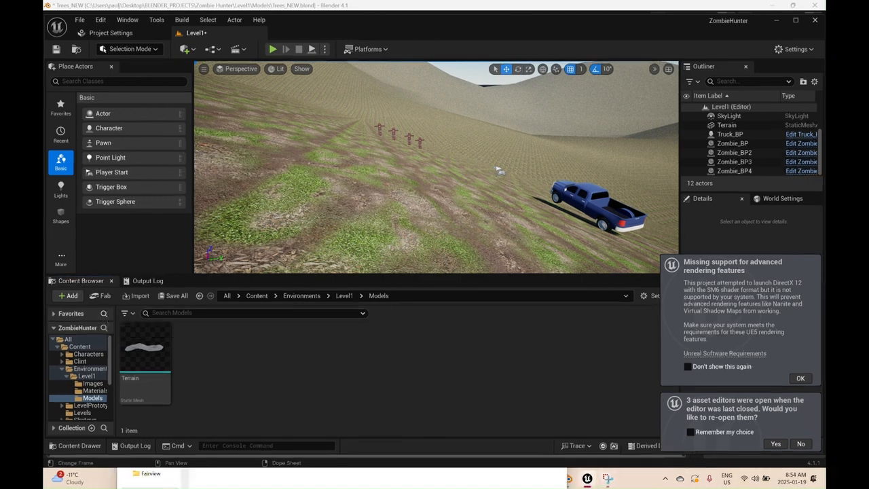
Step: Delete the Terrain actor from the level and force delete the Terrain mesh asset from the Models folder
left_click(499, 170)
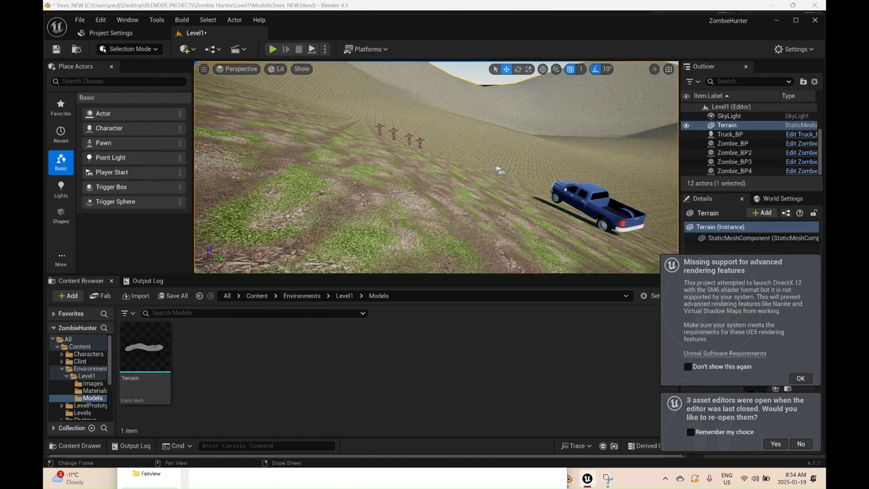
key("Delete")
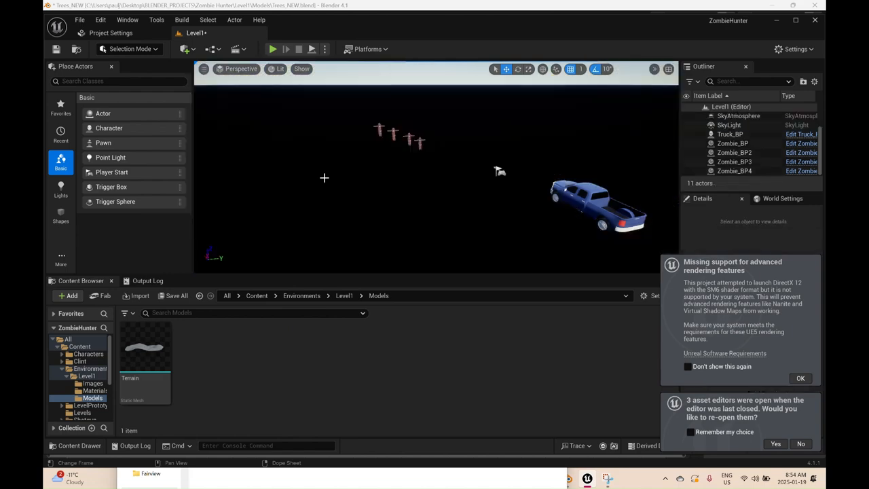
left_click(138, 351)
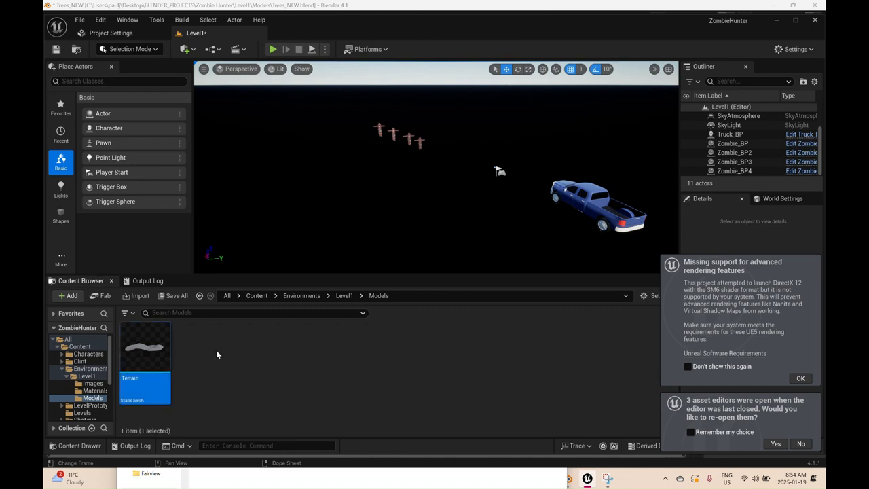
key("Delete")
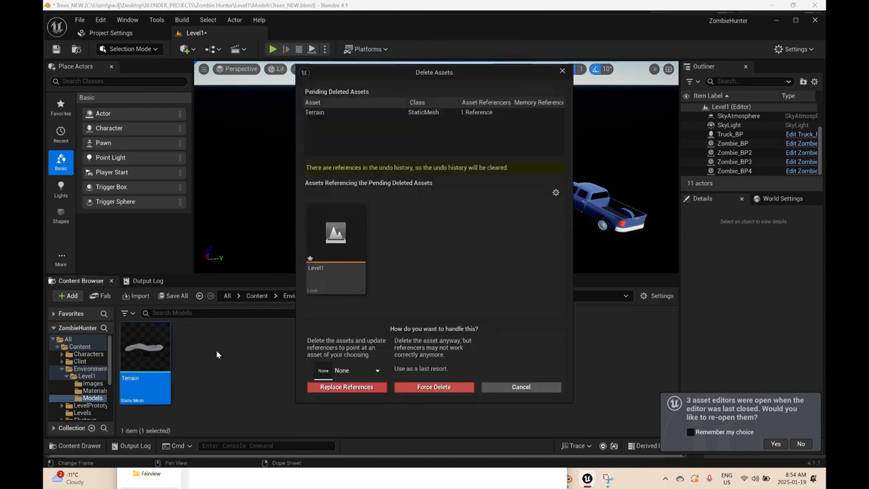
left_click(403, 387)
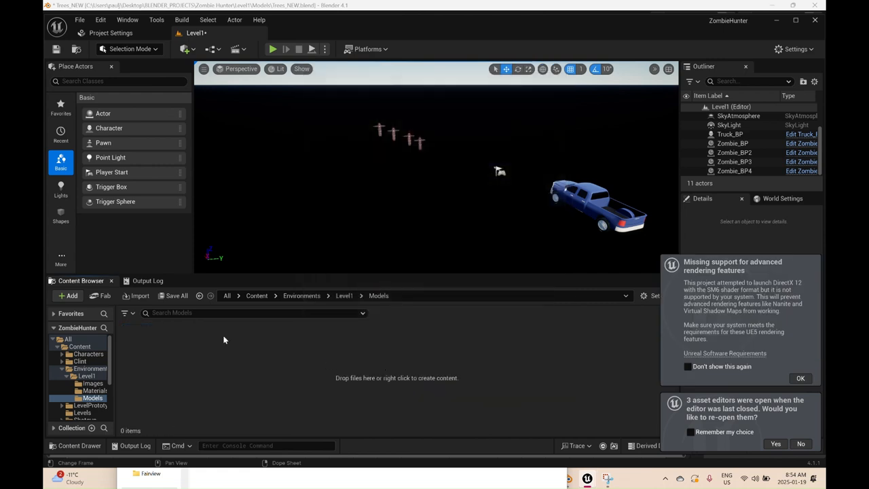
Step: Dismiss the rendering-support notice, then start an import and browse to Desktop/BLENDER_PROJECTS/Zombie Hunter/Level1/FBX
left_click(801, 378)
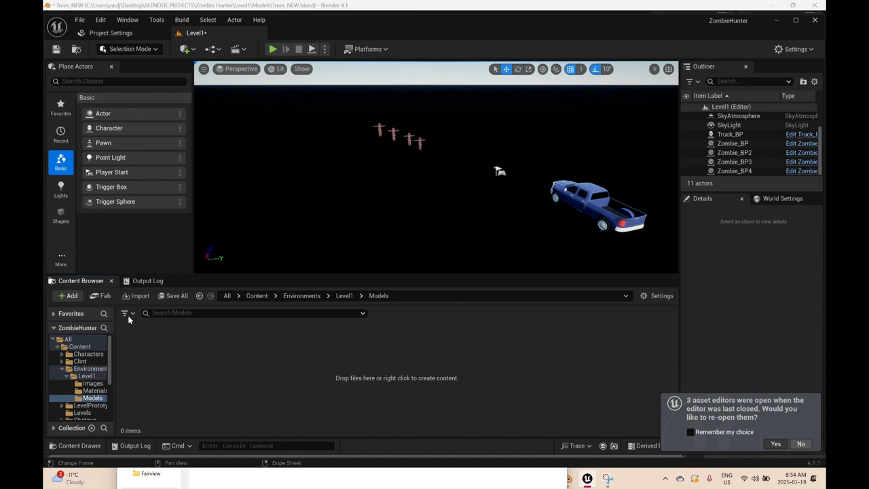
left_click(140, 297)
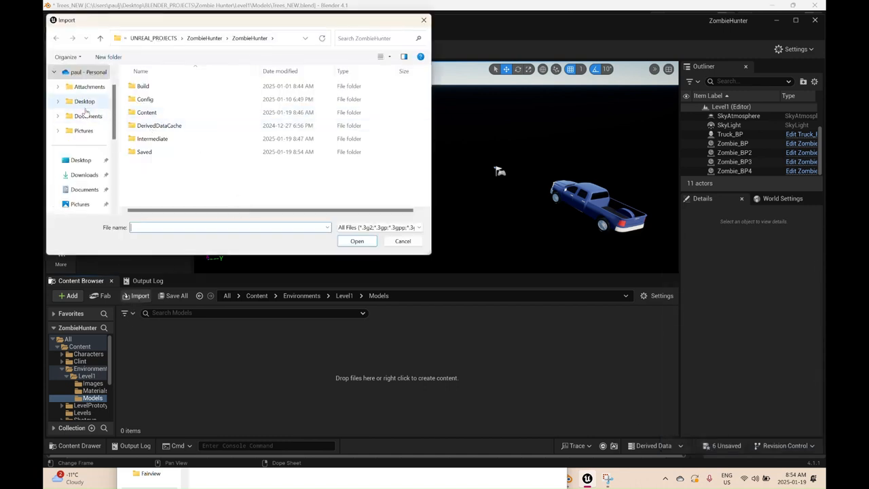
left_click(85, 101)
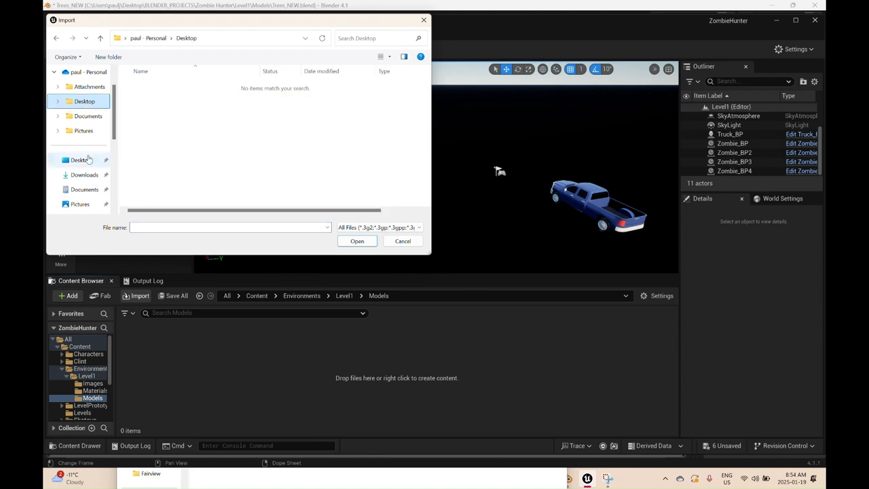
left_click(81, 160)
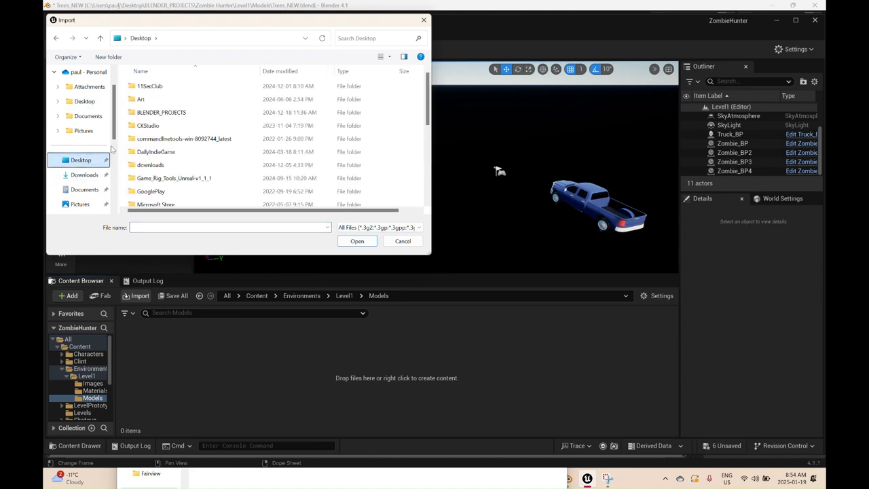
double_click(139, 112)
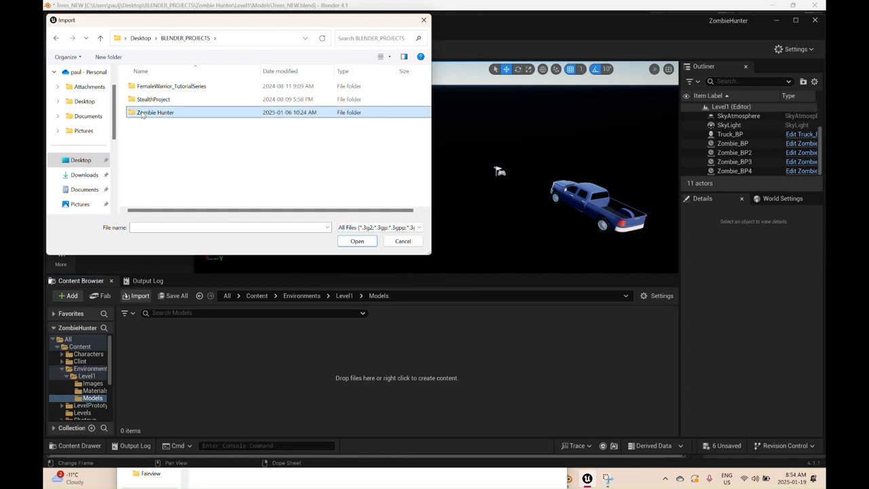
double_click(142, 112)
double_click(144, 99)
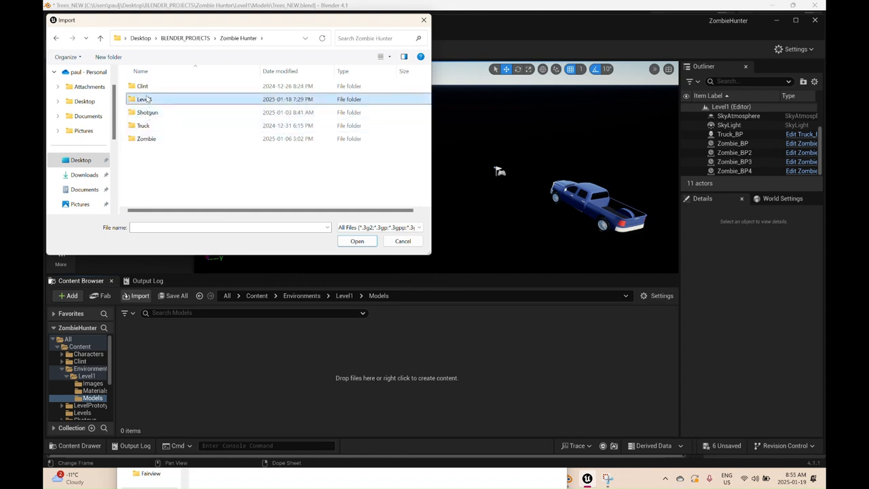
double_click(143, 87)
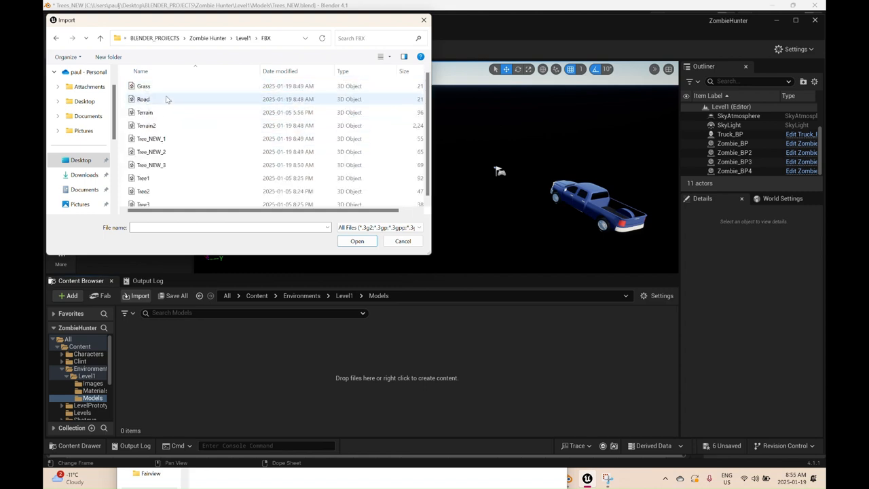
Step: Import the Grass, Road, Terrain2, Tree_NEW_1, Tree_NEW_2 and Tree_NEW_3 models into the Models folder with the default import settings
left_click(145, 86)
left_click(152, 99, "ctrl")
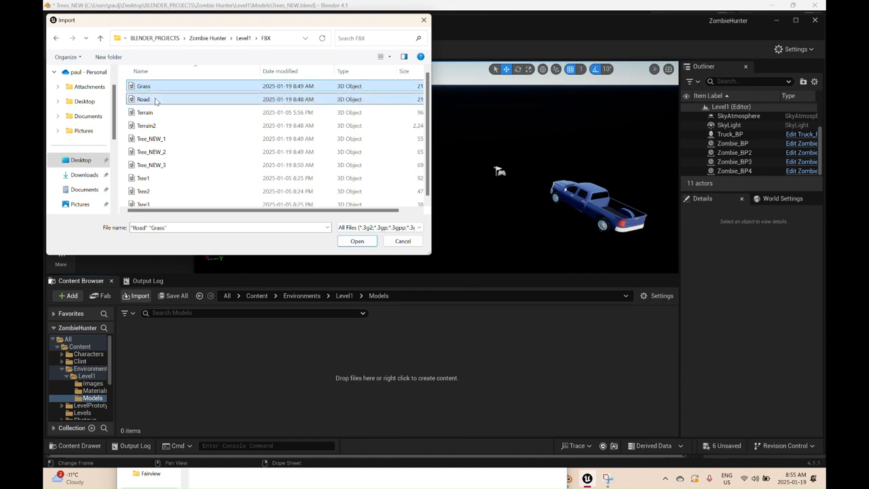
left_click(159, 126, "ctrl")
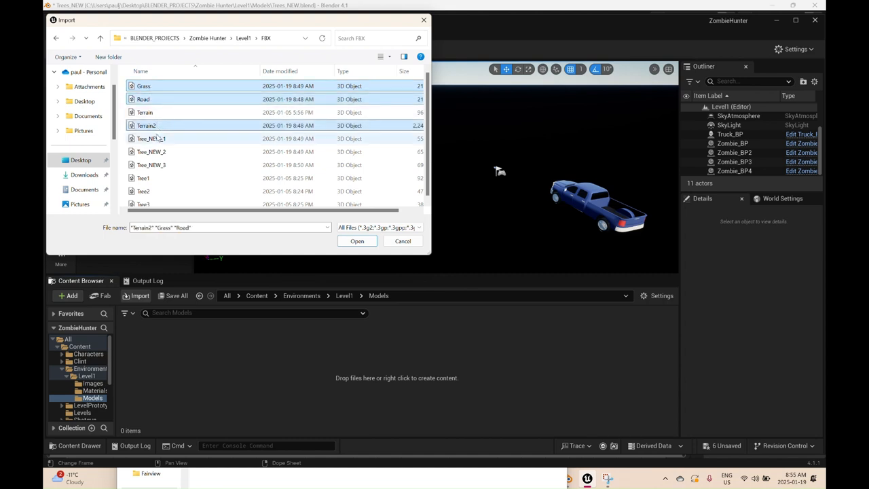
left_click(160, 139, "ctrl")
left_click(156, 151, "ctrl")
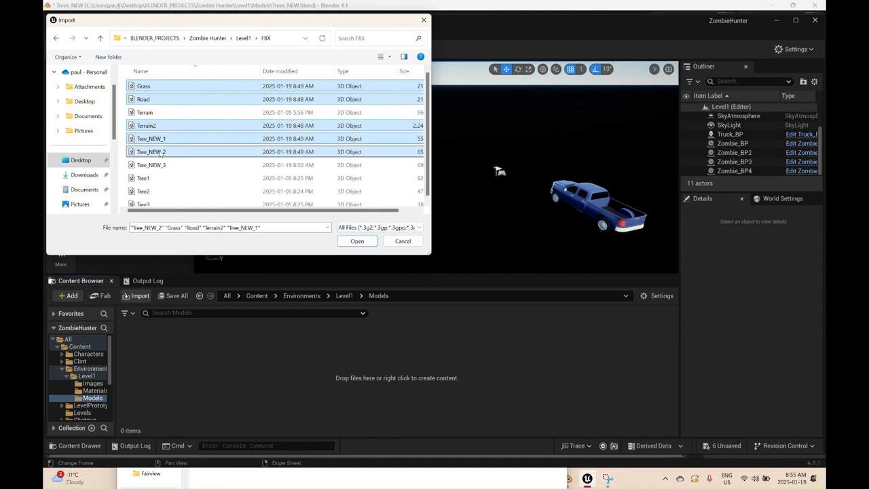
left_click(152, 166, "ctrl")
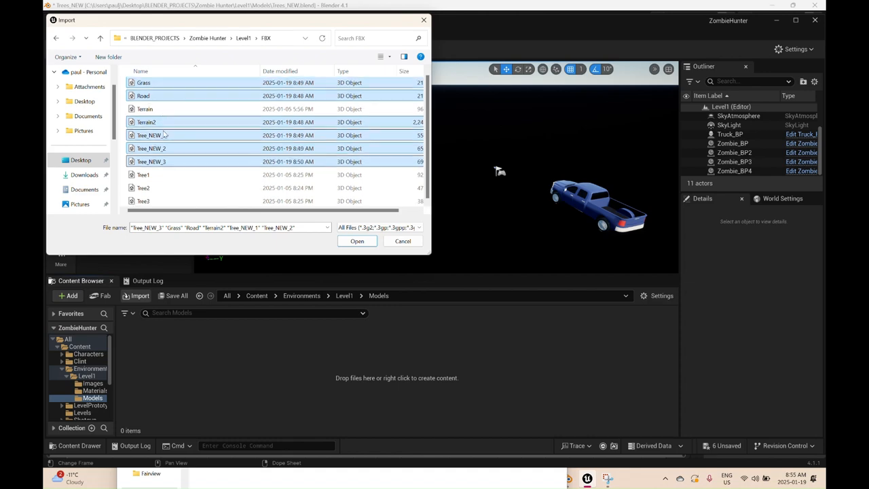
left_click(370, 242)
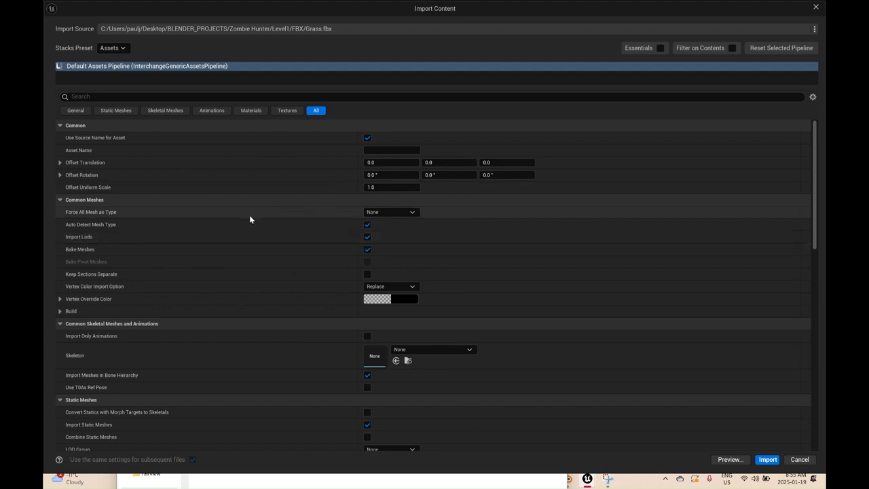
scroll(250, 219, "down", 5)
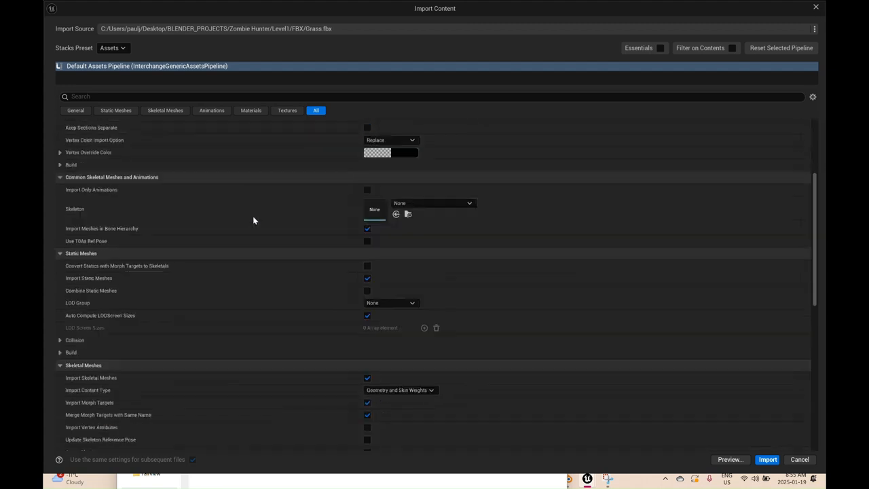
left_click(767, 459)
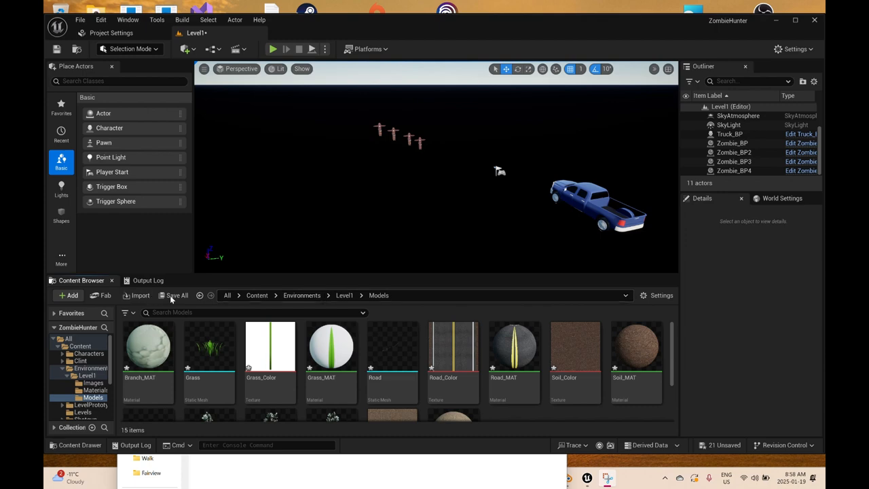
Step: Save all the newly imported Level1 assets together with the modified level
left_click(170, 295)
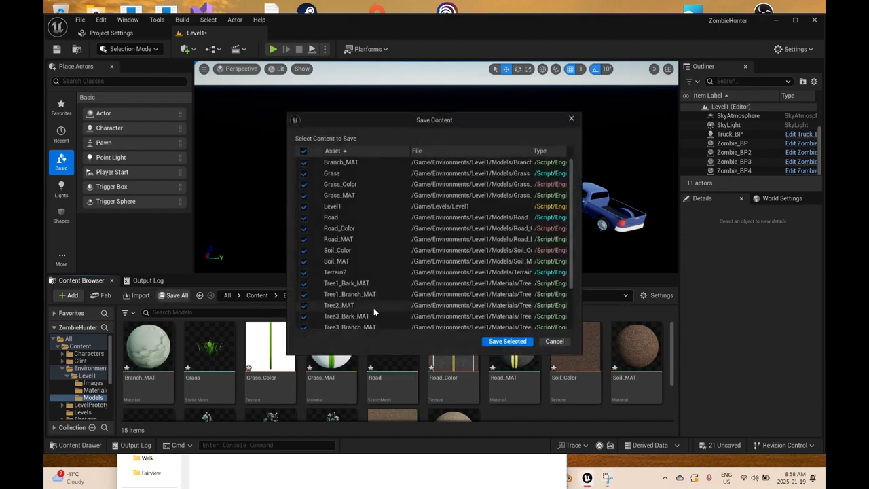
left_click(492, 342)
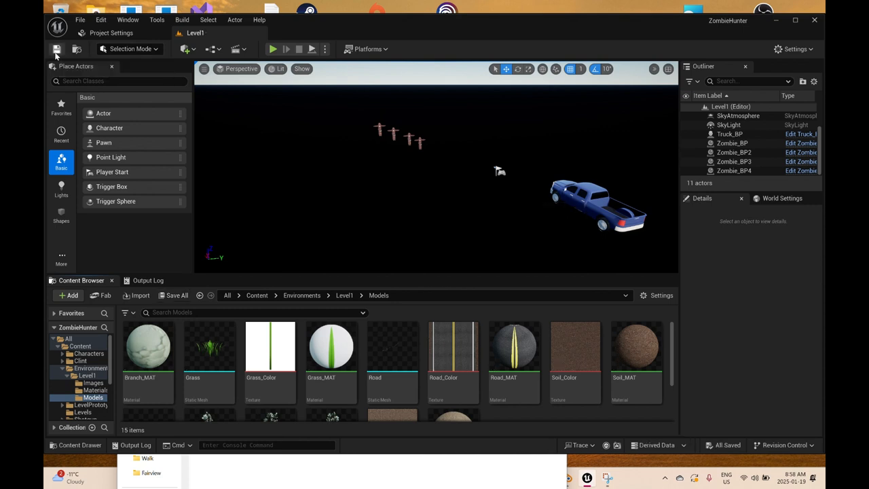
left_click(80, 20)
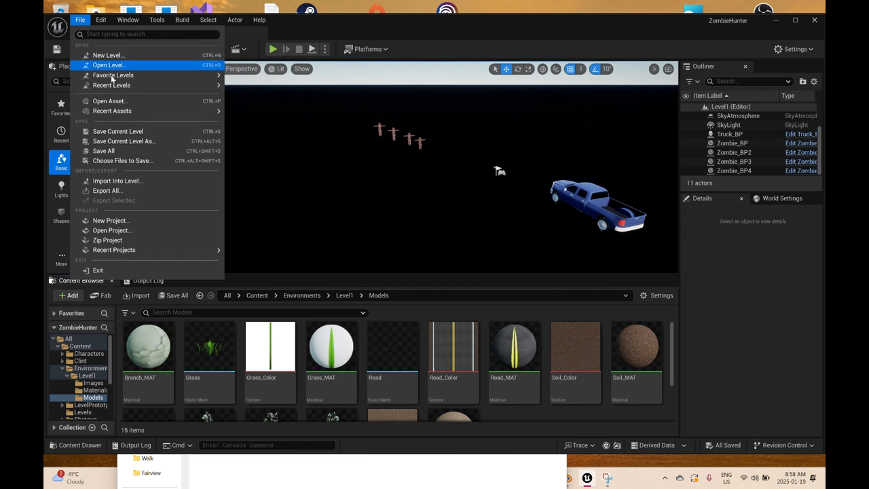
left_click(109, 151)
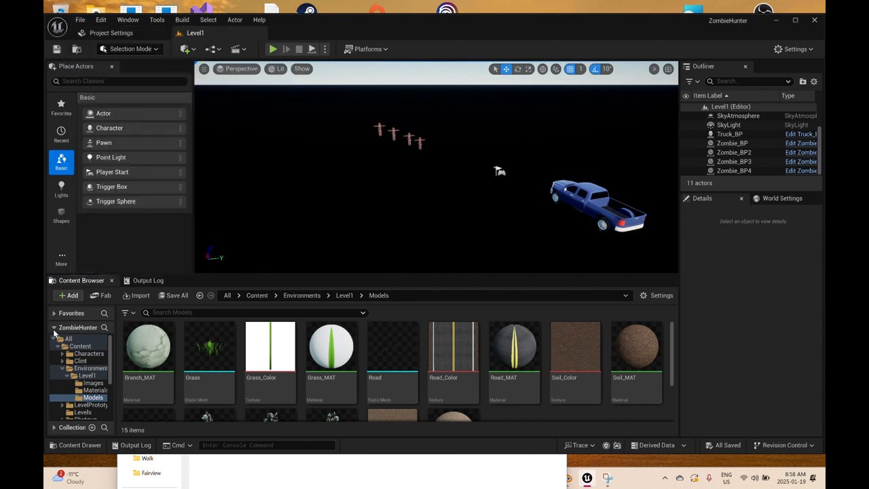
Step: Delete all the old materials, Terrain_MAT through Tree3_Branch_MAT, from the Level1 Materials folder
left_click(95, 391)
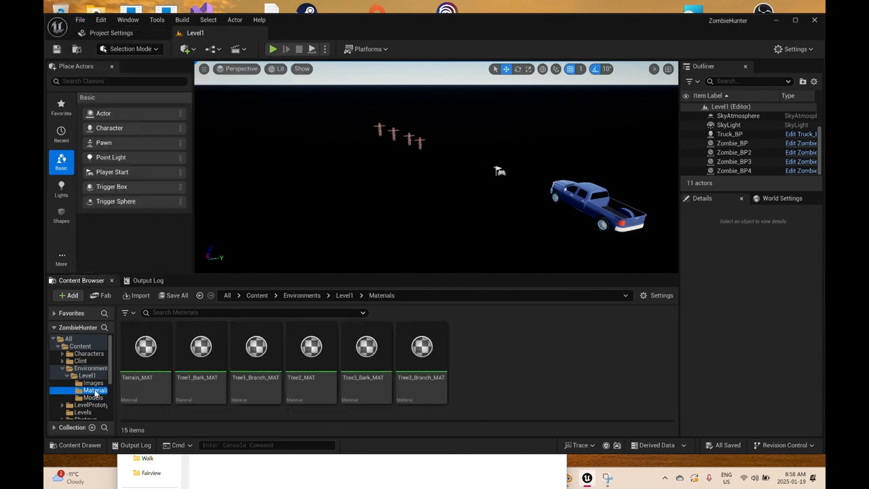
left_click(416, 354)
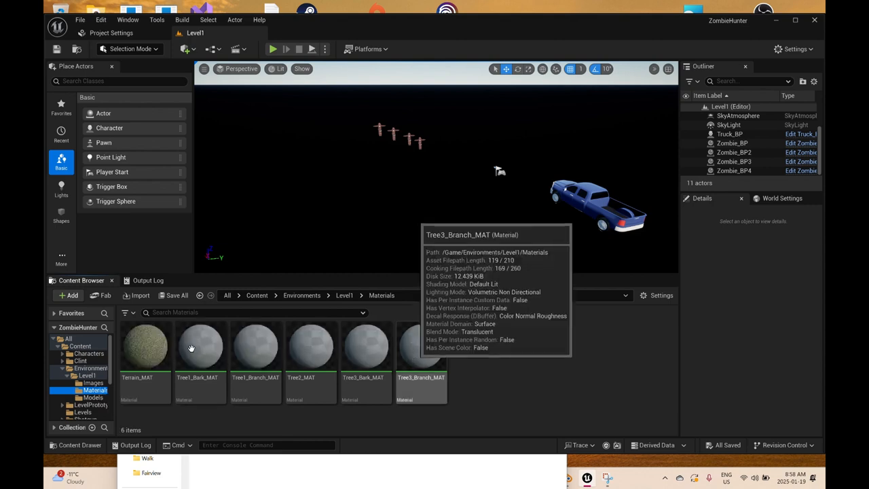
left_click(141, 349, "shift")
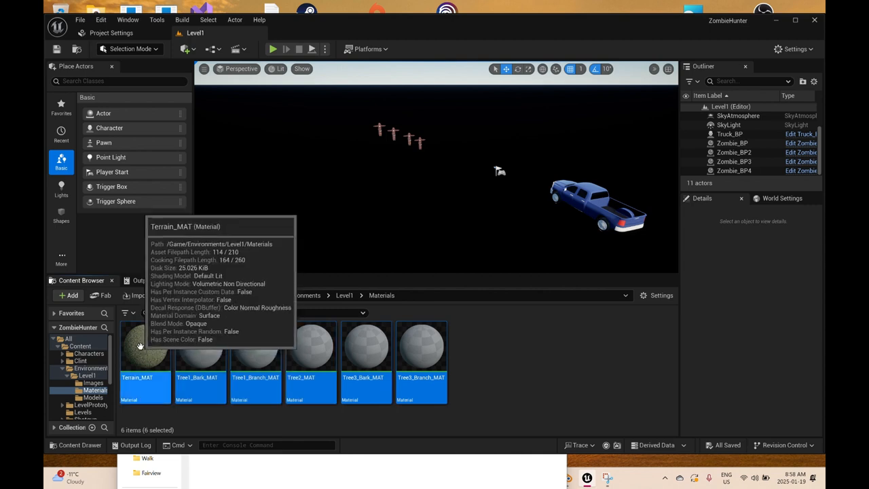
key("Delete")
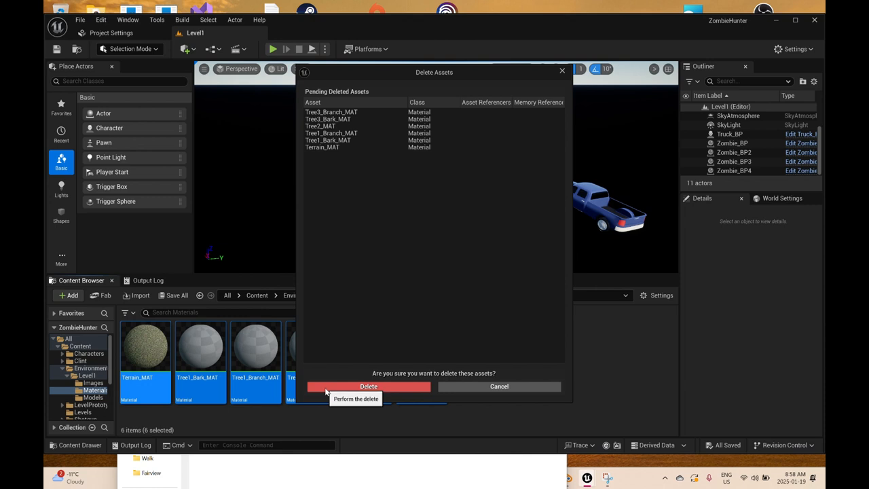
left_click(325, 387)
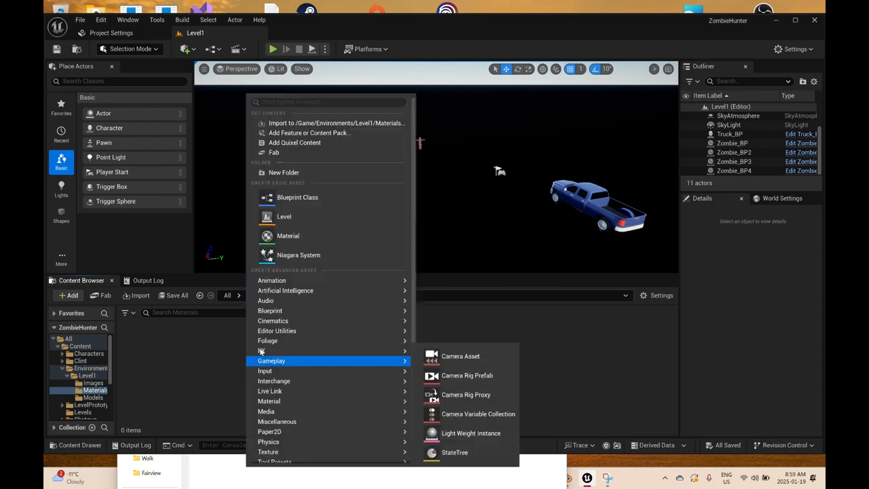
Step: Create two new materials named Terrain_MAT and Road_MAT in the Level1 Materials folder
left_click(275, 236)
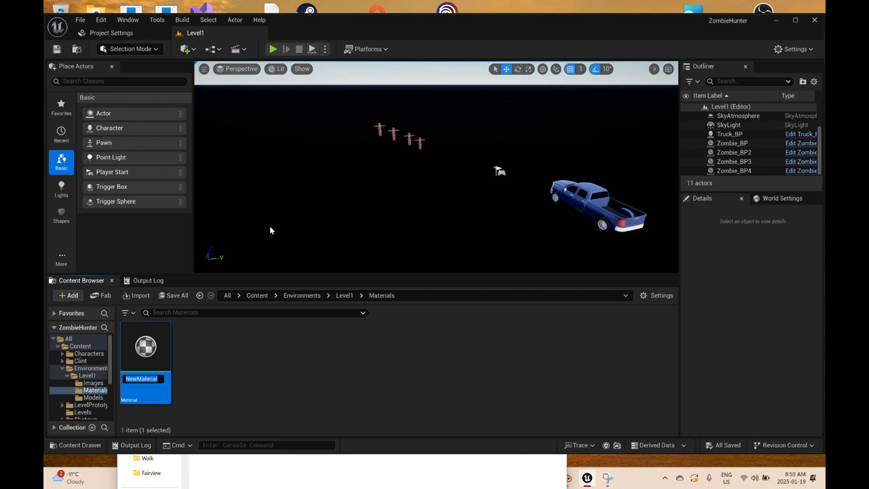
type("Terrain_MAT")
key("Return")
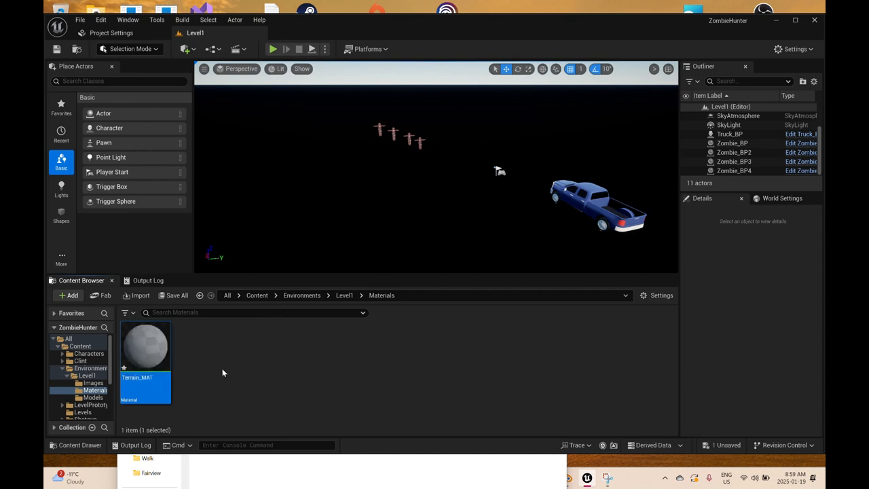
right_click(222, 368)
left_click(281, 240)
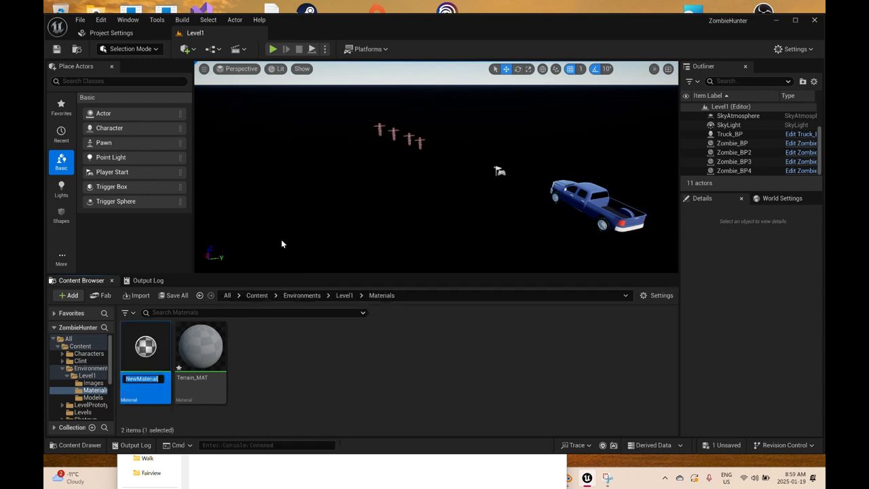
type("Road_MAT")
key("Return")
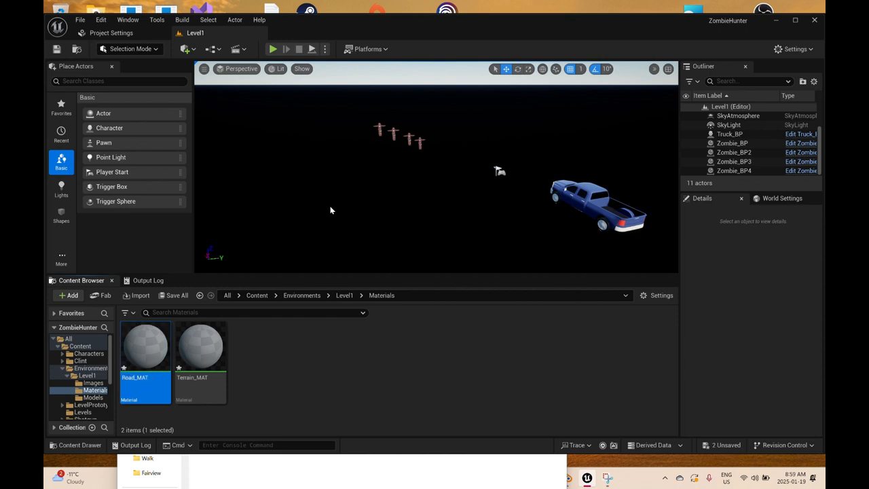
Step: Create a new material named Grass_MAT in the Materials folder
right_click(344, 357)
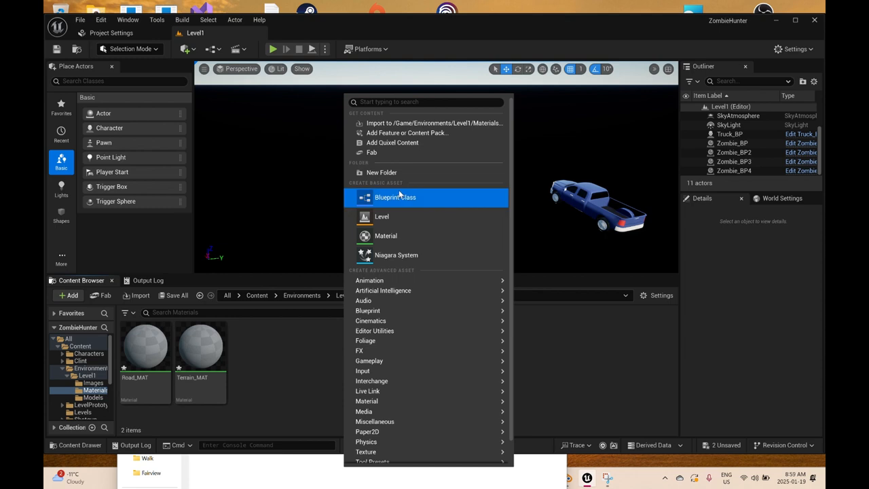
left_click(387, 236)
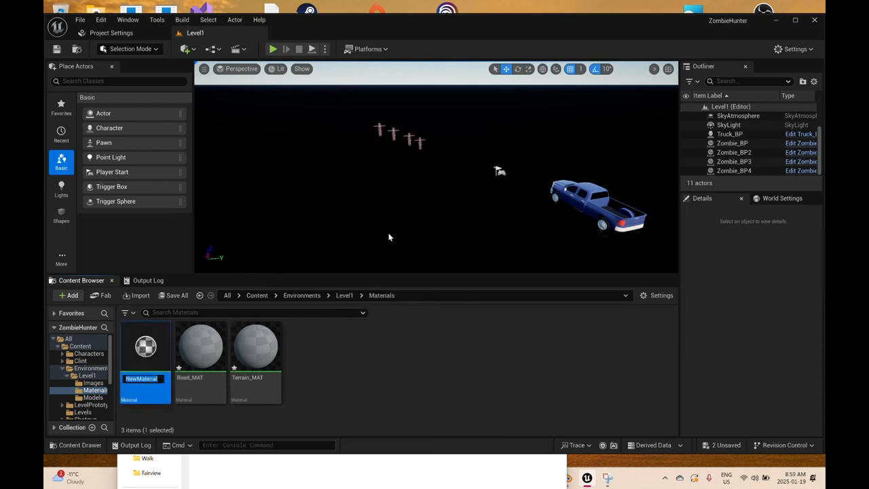
type("GRass")
key("BackSpace")
key("BackSpace")
key("BackSpace")
key("BackSpace")
type("rass_MAT")
key("Return")
Step: Create a new material named TreeTrunk_MAT in the Materials folder
right_click(306, 345)
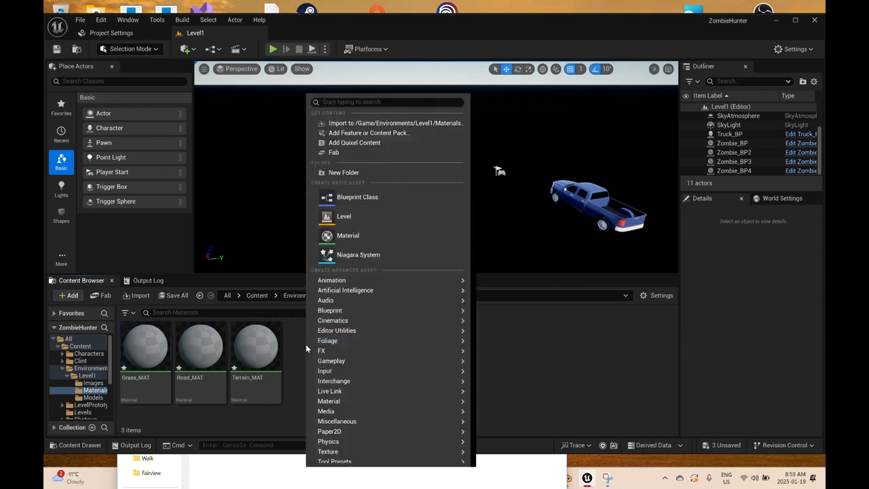
left_click(361, 235)
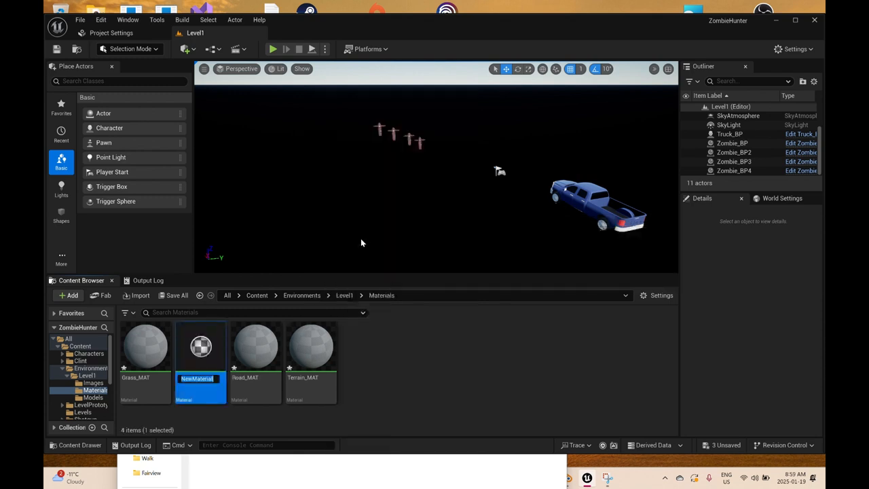
type("TreeTrunk_MAT")
key("Return")
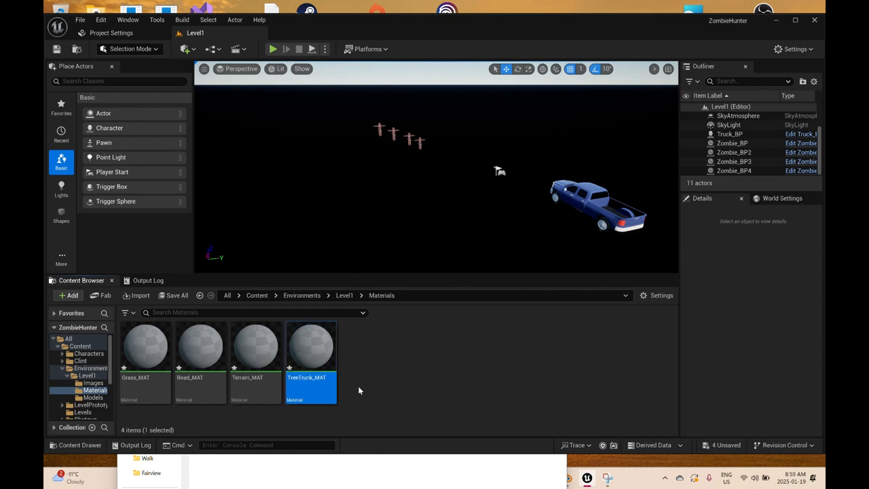
Step: Create a new material named TreeBranch_MAT in the Materials folder and save all the new materials
right_click(404, 370)
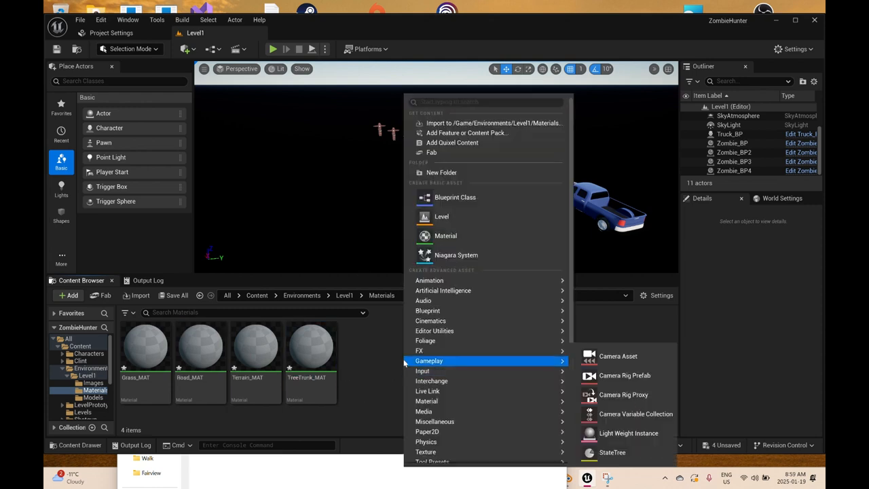
left_click(455, 236)
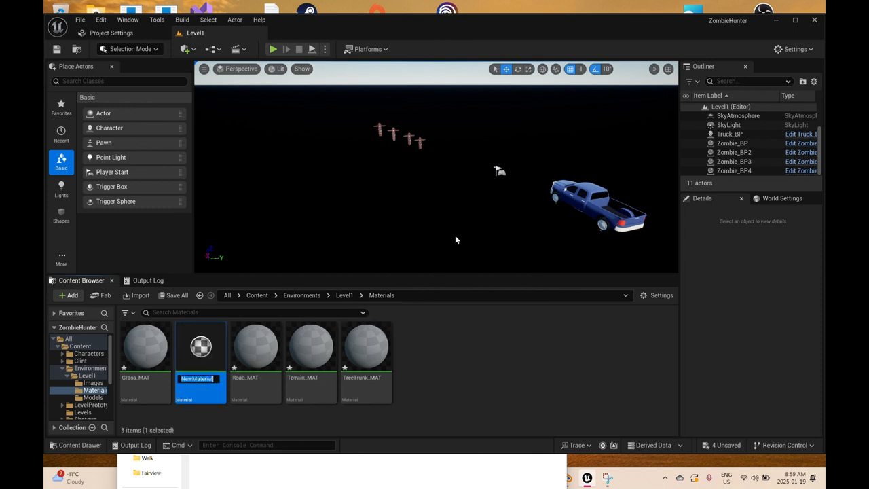
type("Tre")
type("eBra")
type("n")
type("ch")
type("_MAT")
key("Return")
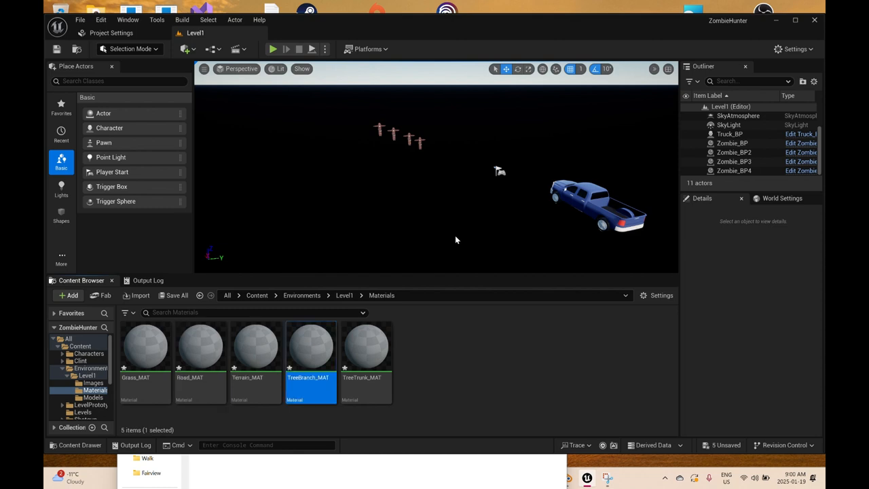
left_click(172, 296)
left_click(501, 342)
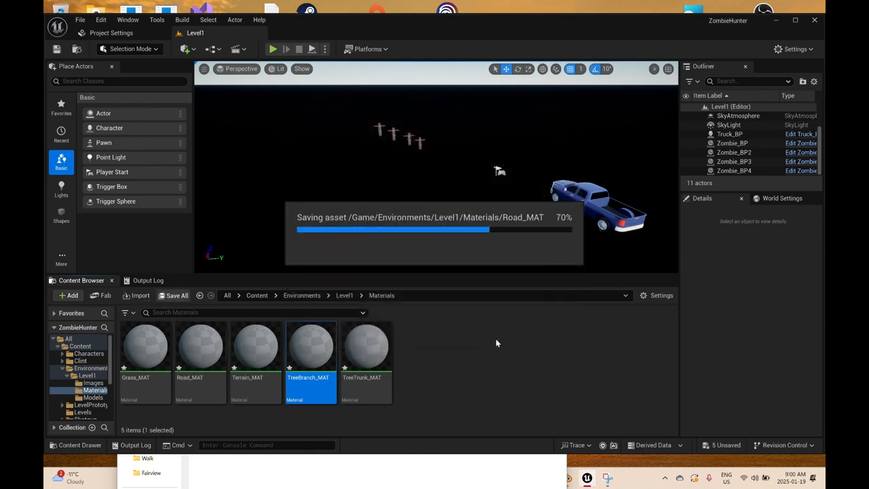
Step: Open Grass_MAT in the material editor, dock it beside the Level1 tab and return to the level
double_click(145, 354)
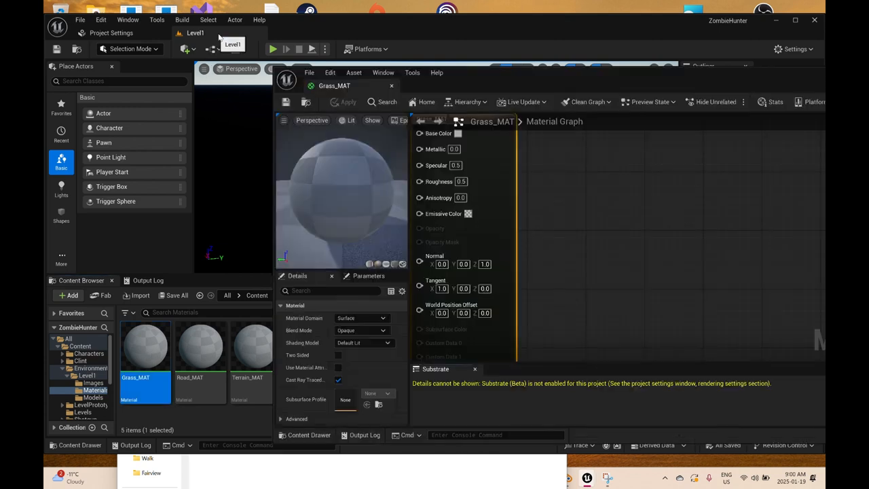
left_click_drag(351, 75, 344, 37)
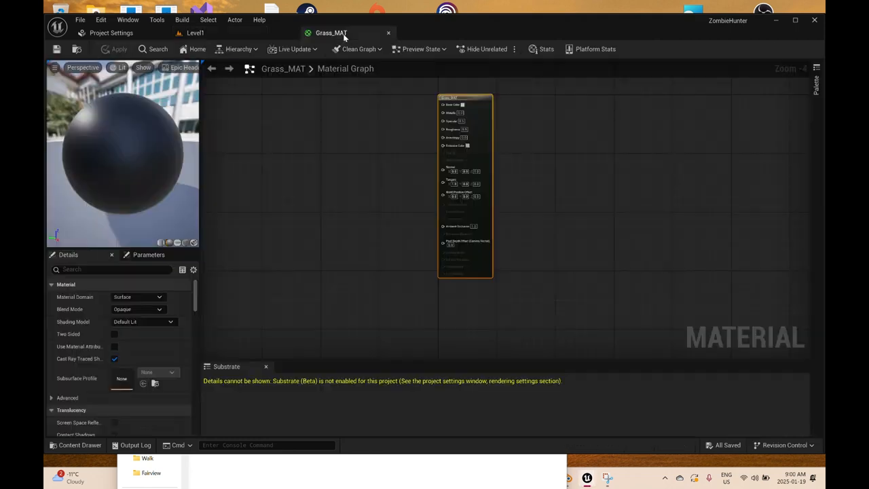
left_click(239, 36)
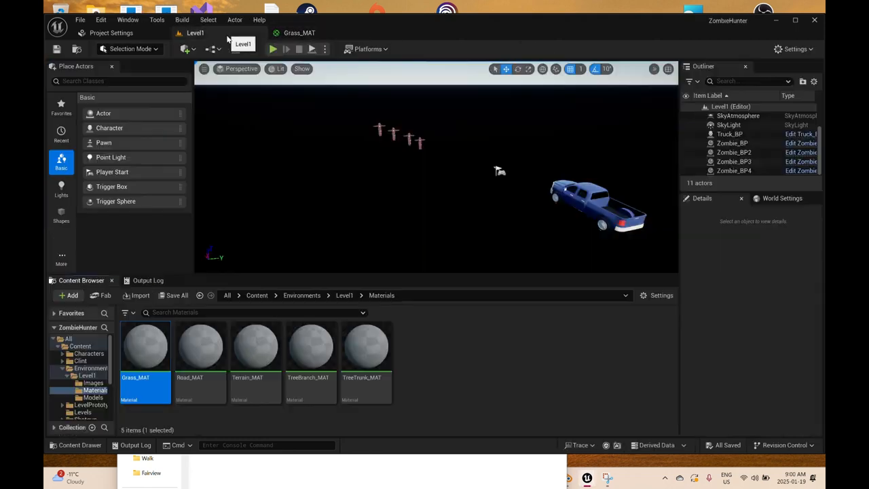
Step: Open Road_MAT, Terrain_MAT, TreeBranch_MAT and TreeTrunk_MAT from the Materials folder, each in its own material editor
left_click(198, 343)
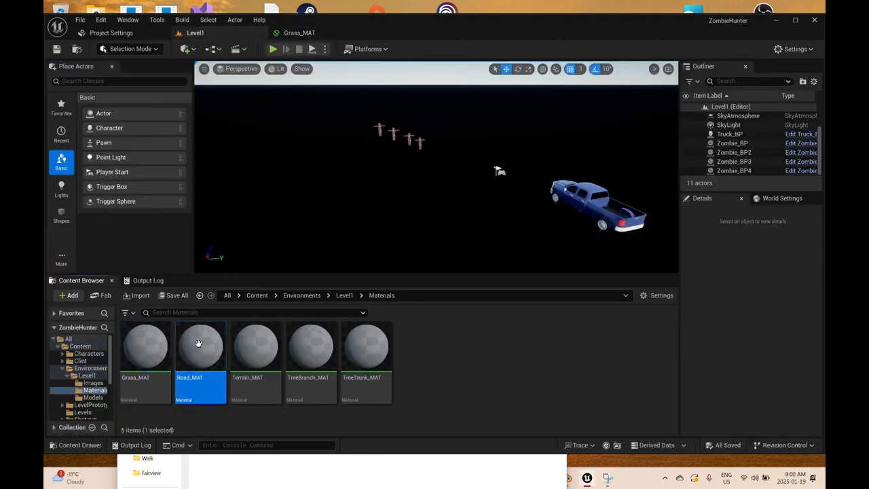
double_click(198, 344)
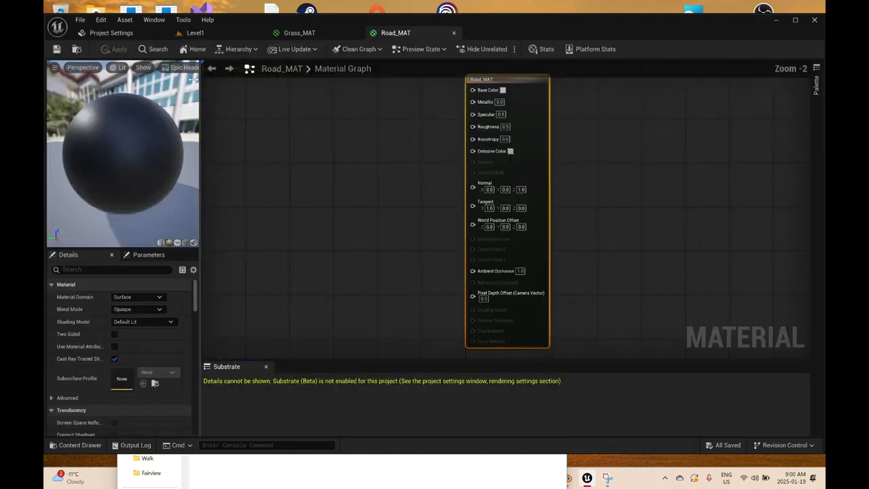
left_click(223, 33)
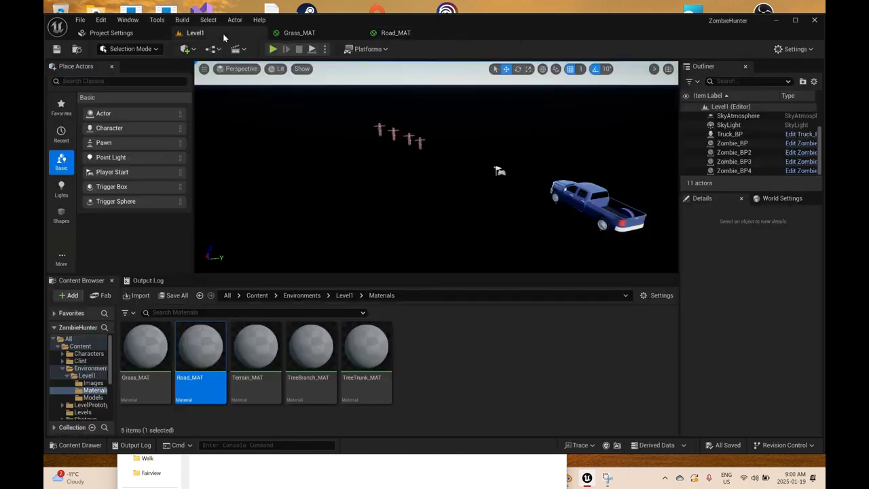
double_click(246, 326)
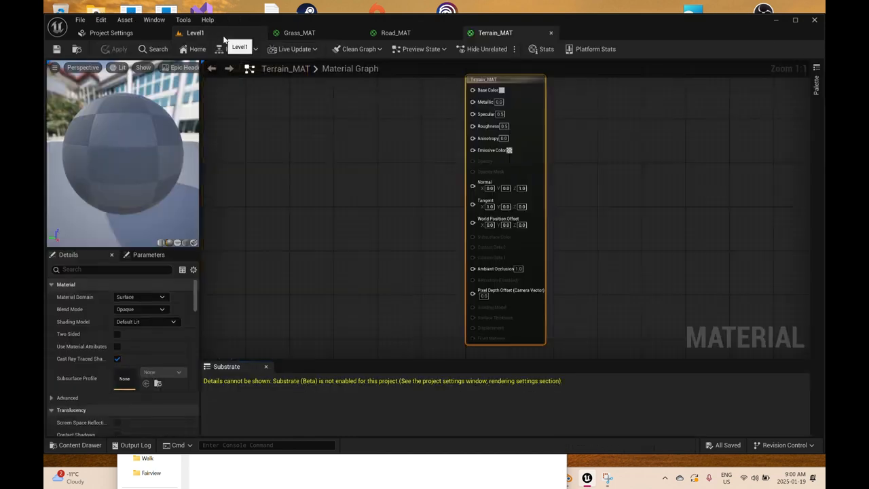
left_click(222, 35)
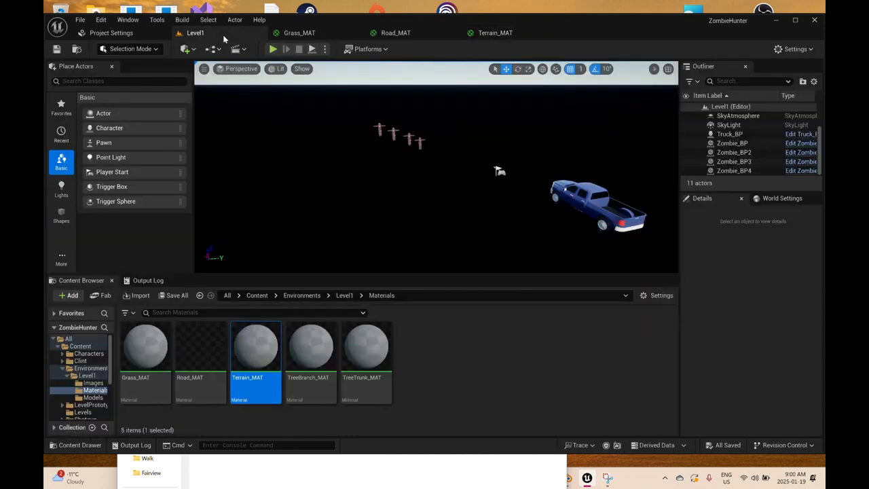
double_click(320, 348)
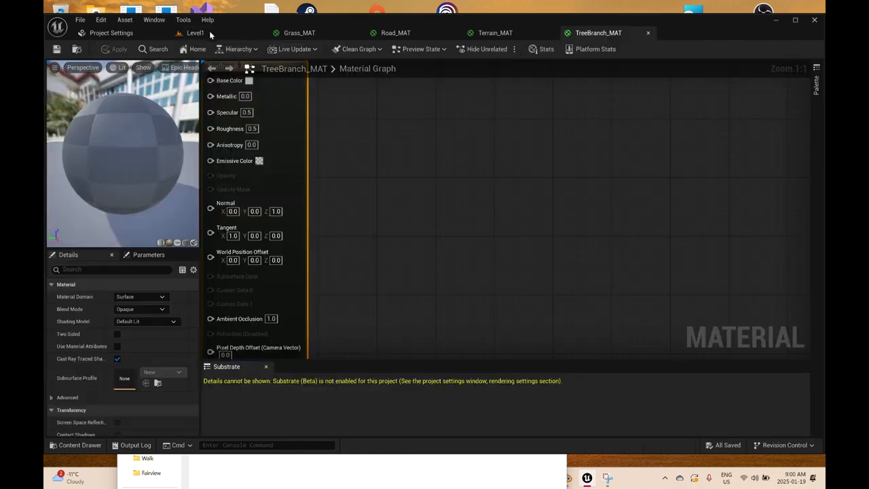
left_click(211, 34)
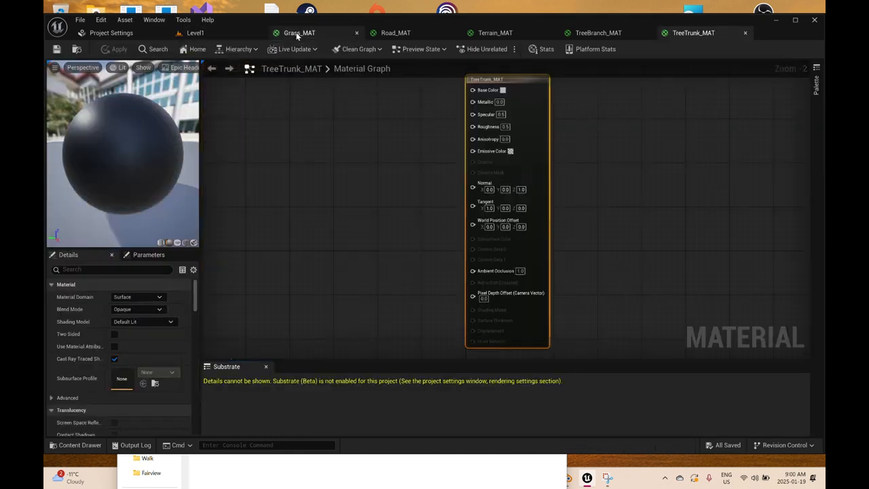
Step: Add a Texture Sample node to the Grass_MAT material graph
left_click(297, 34)
right_click_drag(307, 188, 336, 234)
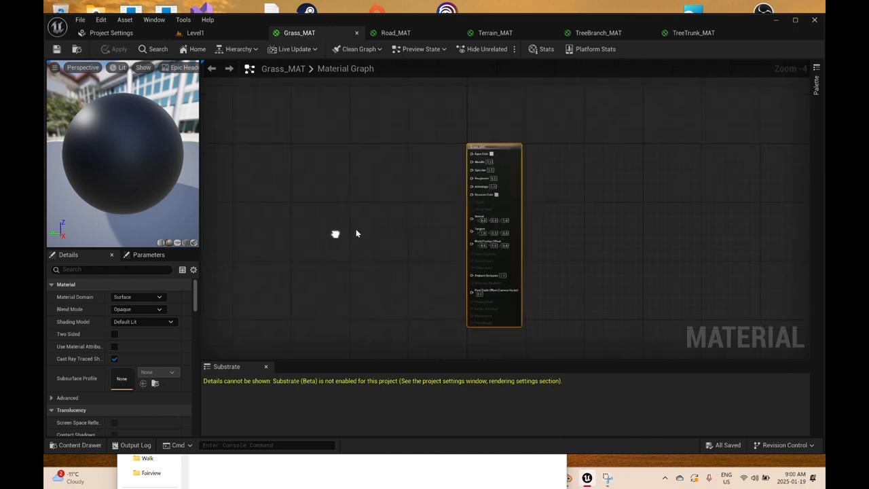
scroll(325, 221, "up", 1)
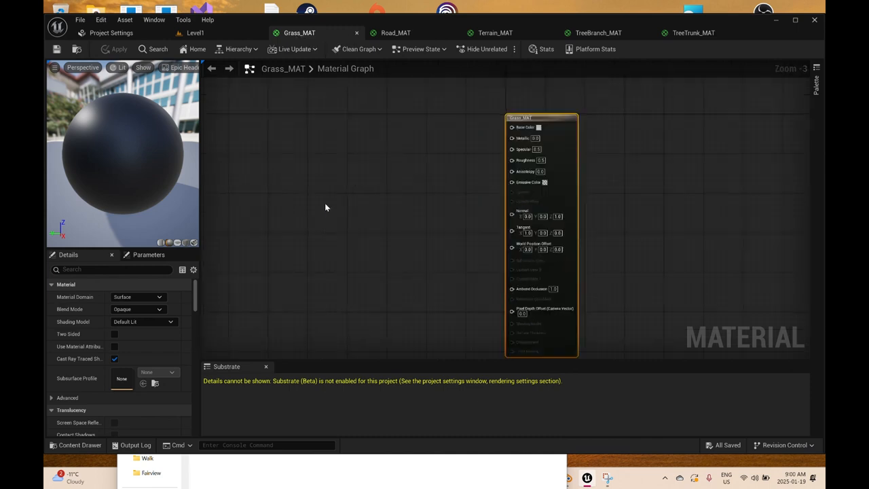
right_click(324, 203)
type("texture")
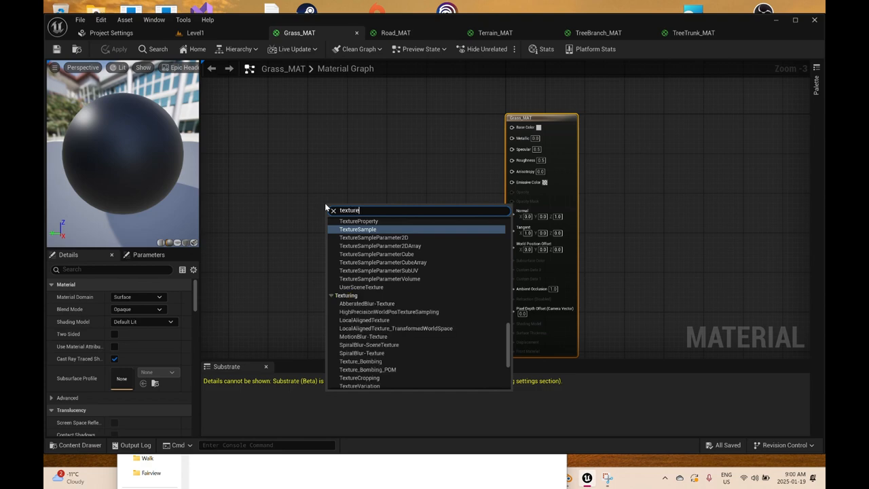
left_click(363, 229)
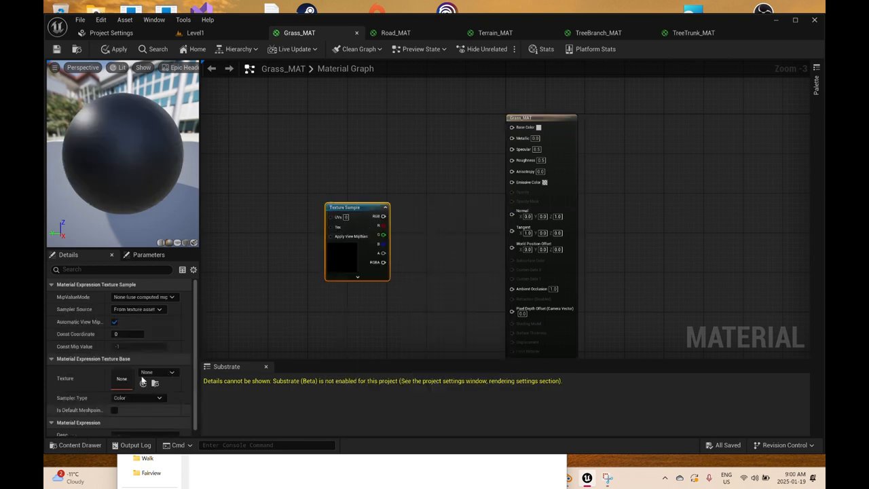
Step: Assign the Grass_Color texture to the Texture Sample and connect its RGB output to Base Color
left_click(150, 377)
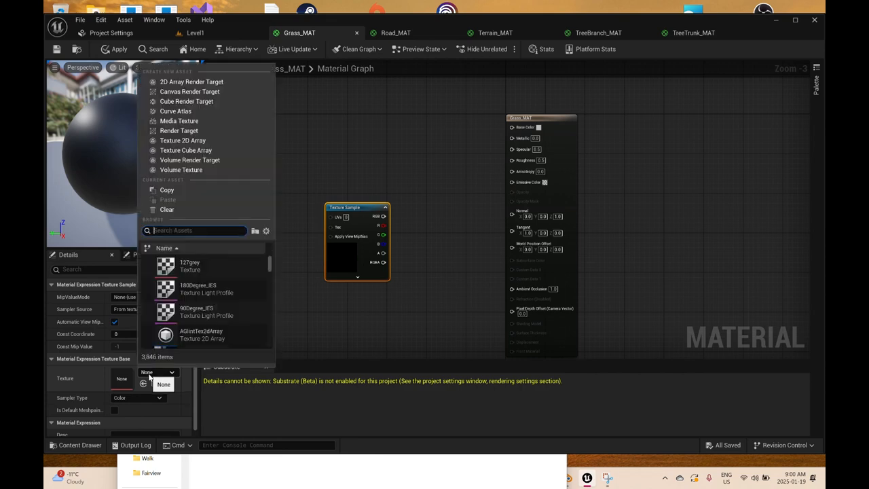
type("gras")
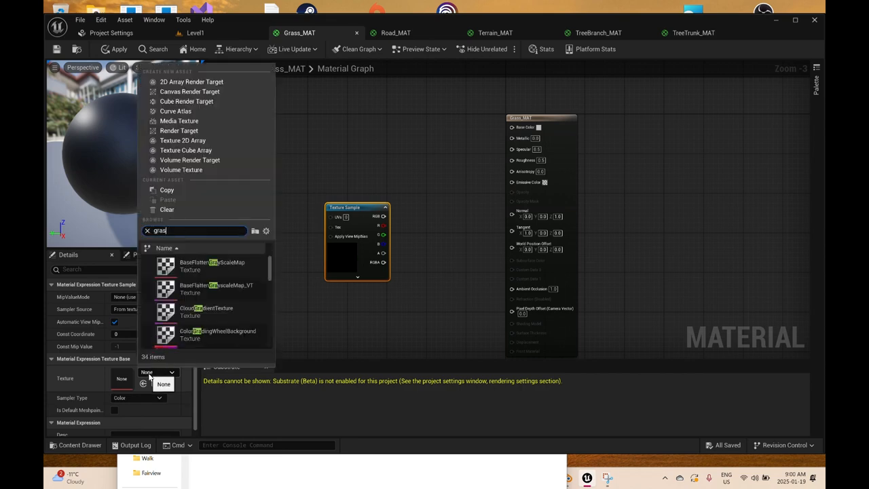
type("s")
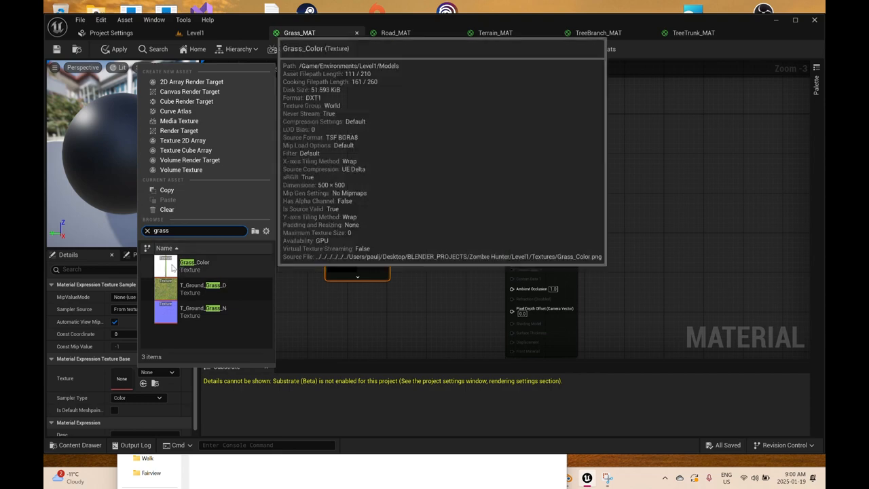
left_click(173, 269)
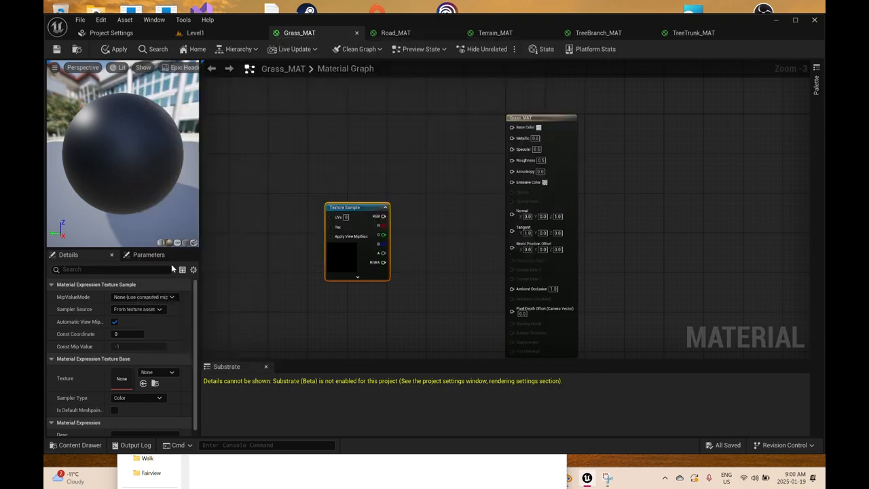
left_click_drag(383, 217, 512, 127)
right_click(440, 235)
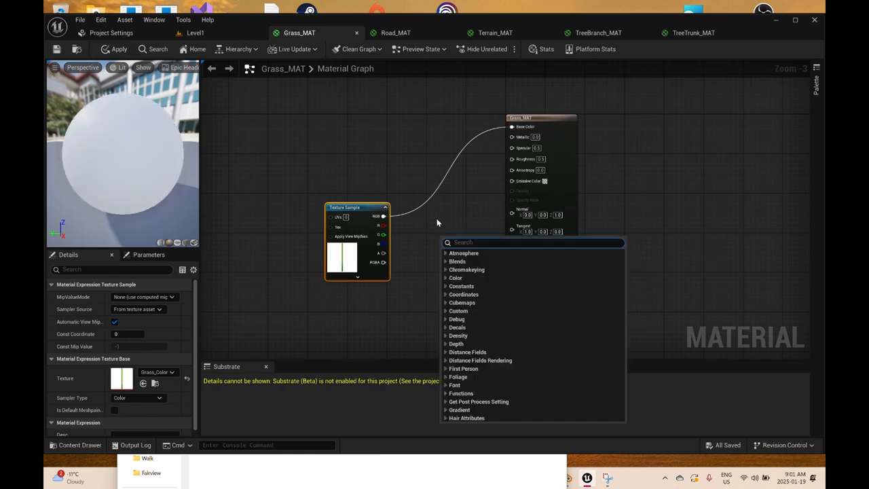
type("vector pa")
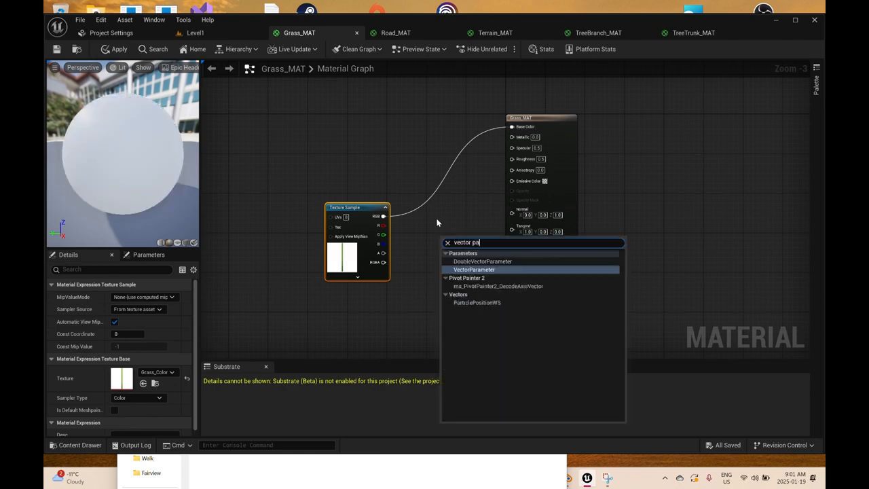
type("ra")
left_click(483, 269)
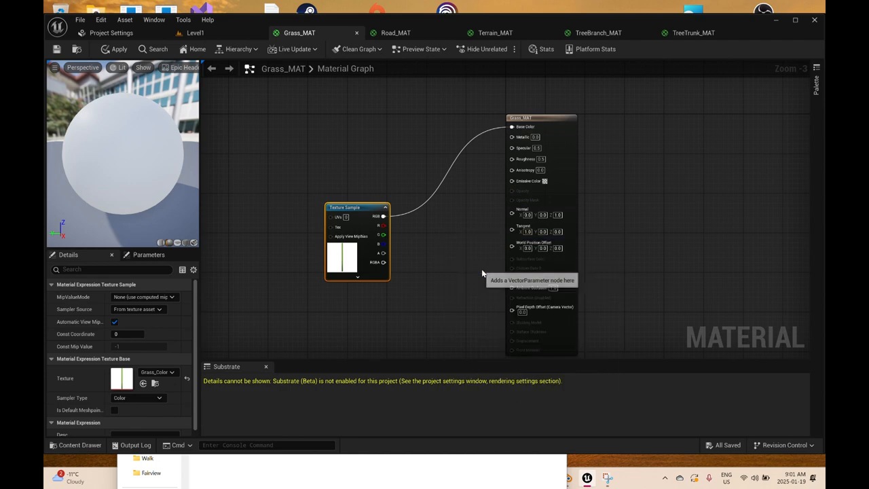
left_click(419, 274)
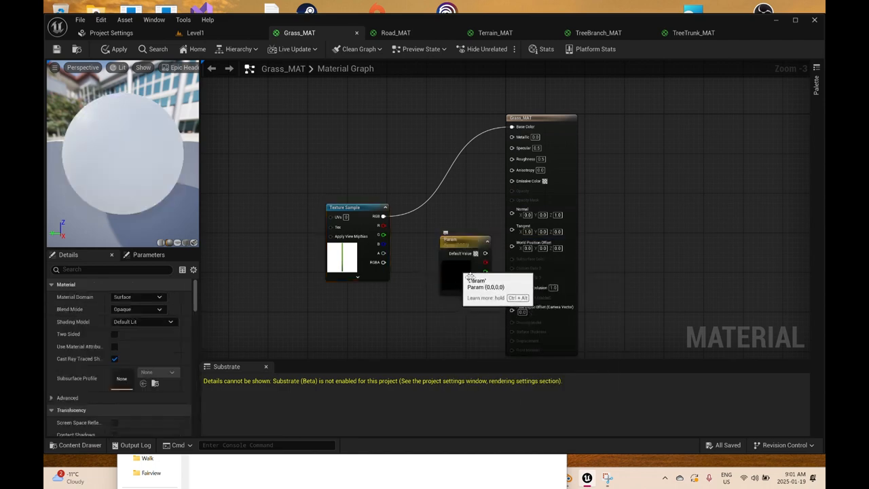
left_click(458, 276)
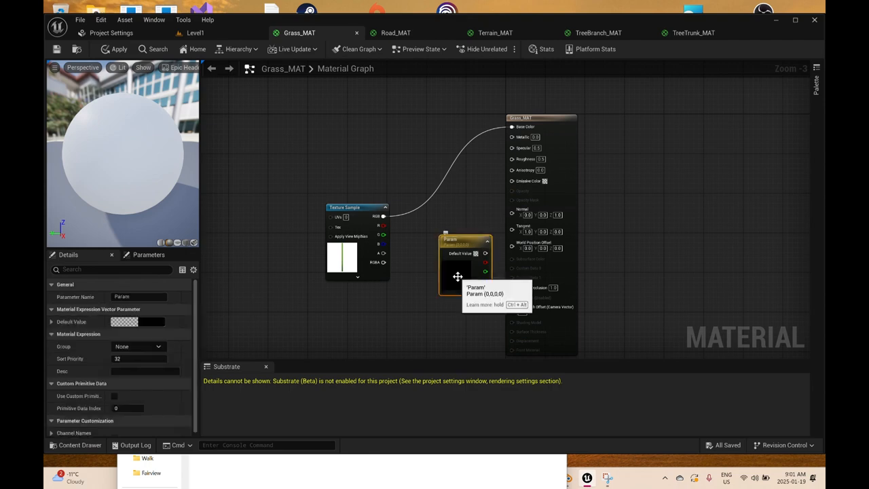
double_click(458, 276)
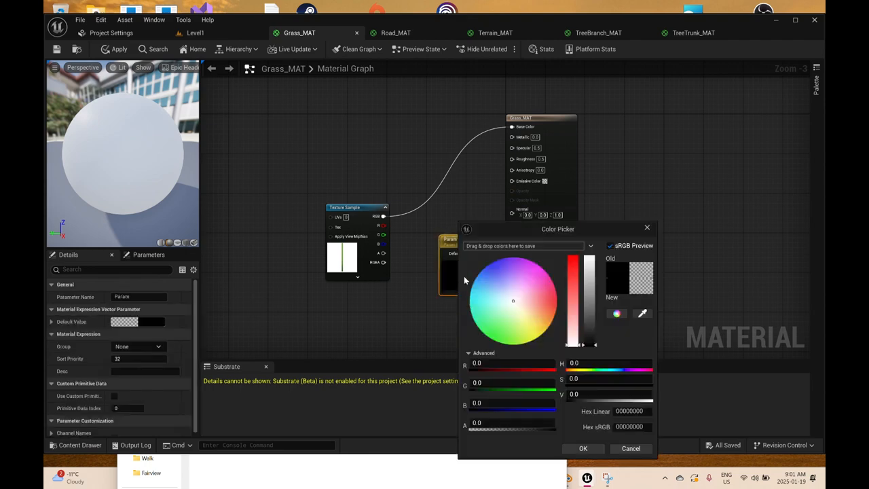
left_click(648, 227)
left_click_drag(487, 257, 500, 201)
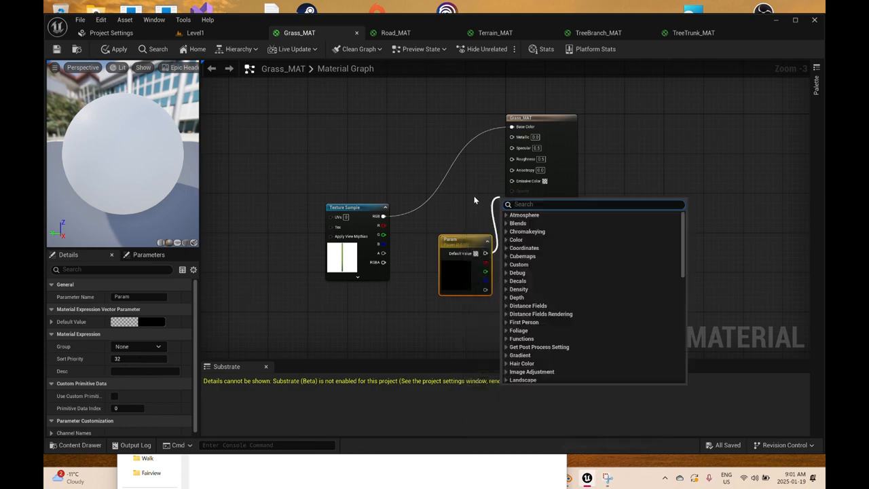
left_click(477, 200)
left_click(461, 239)
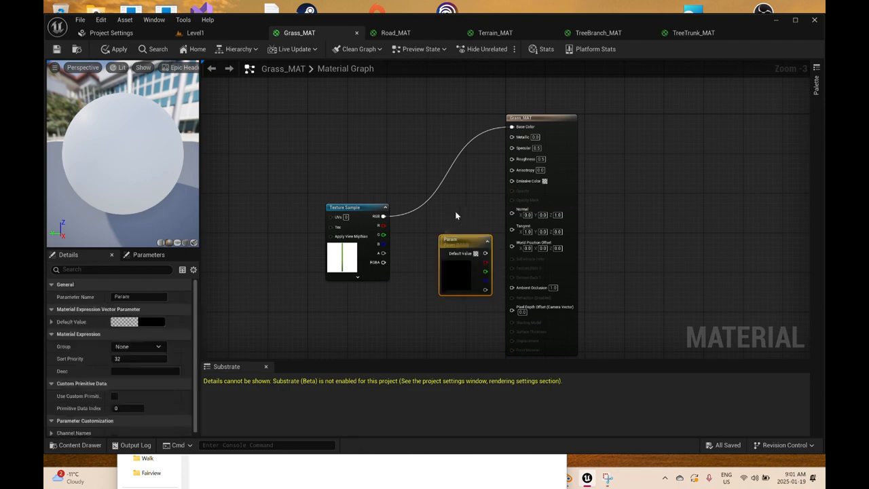
key("Delete")
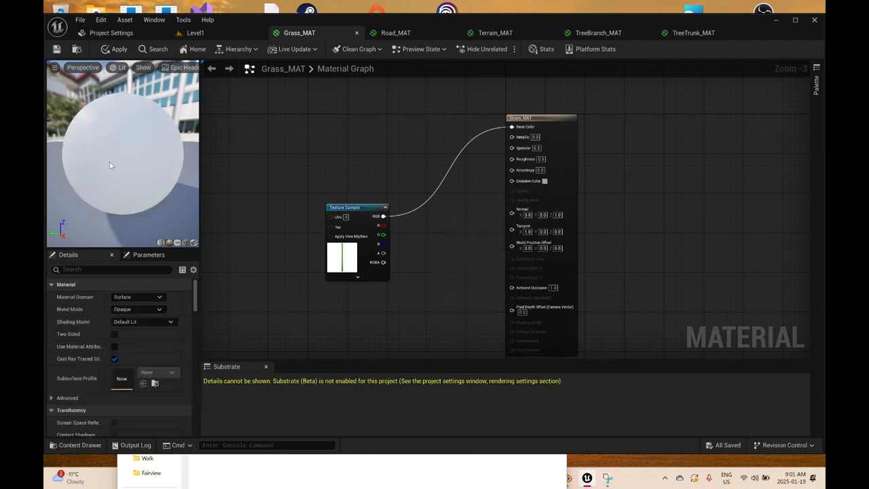
Step: Try the Masked blend mode for Grass_MAT, feeding Opacity Mask from the texture's alpha output and then from its RGBA output
left_click_drag(108, 156, 200, 157)
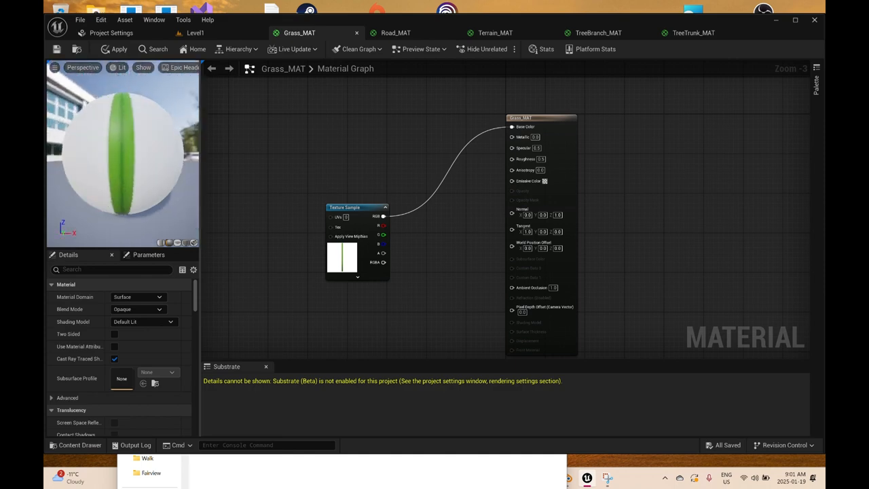
left_click(143, 310)
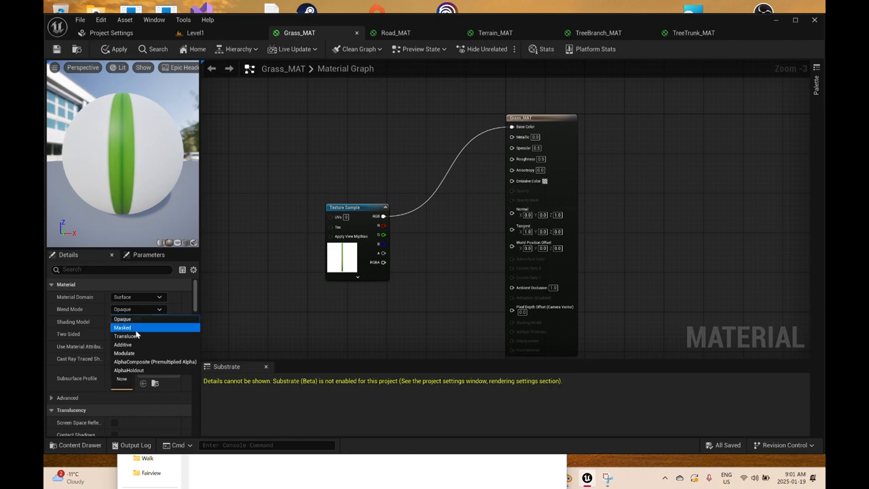
left_click(136, 329)
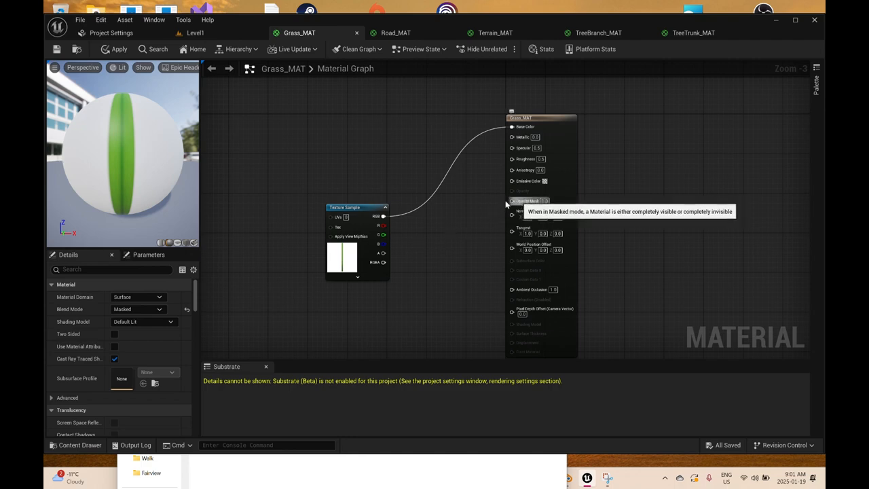
scroll(528, 190, "up", 2)
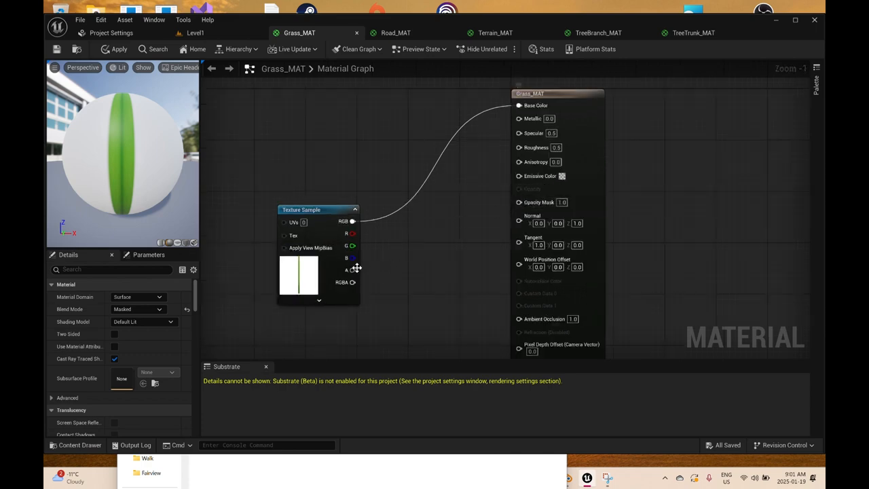
left_click_drag(353, 270, 520, 203)
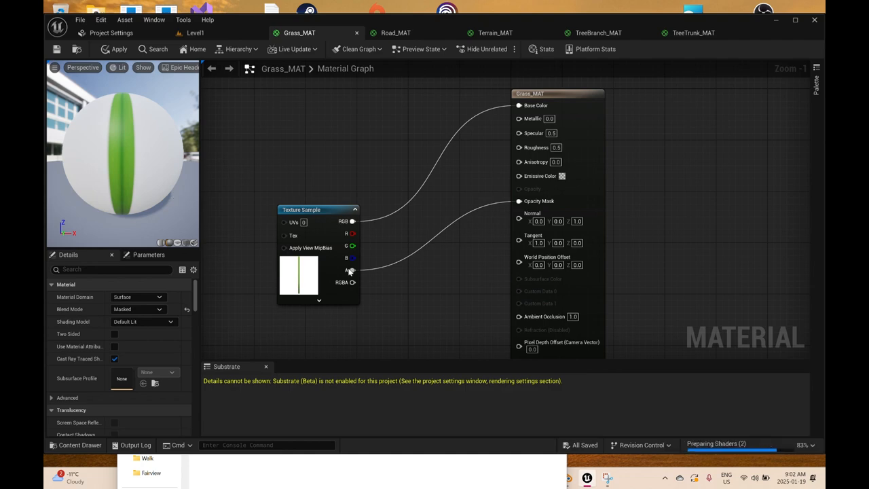
left_click_drag(351, 282, 518, 202)
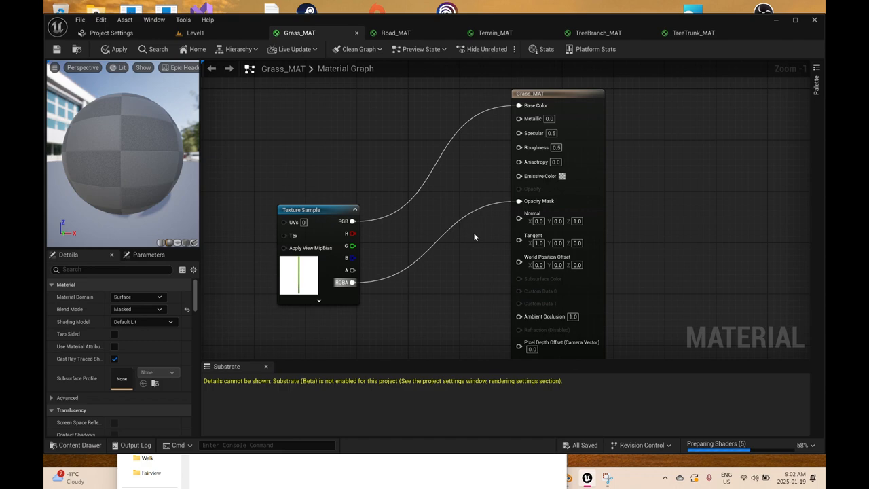
Step: Break all links of the Texture Sample node and reconnect its RGB output to Base Color
right_click(352, 283)
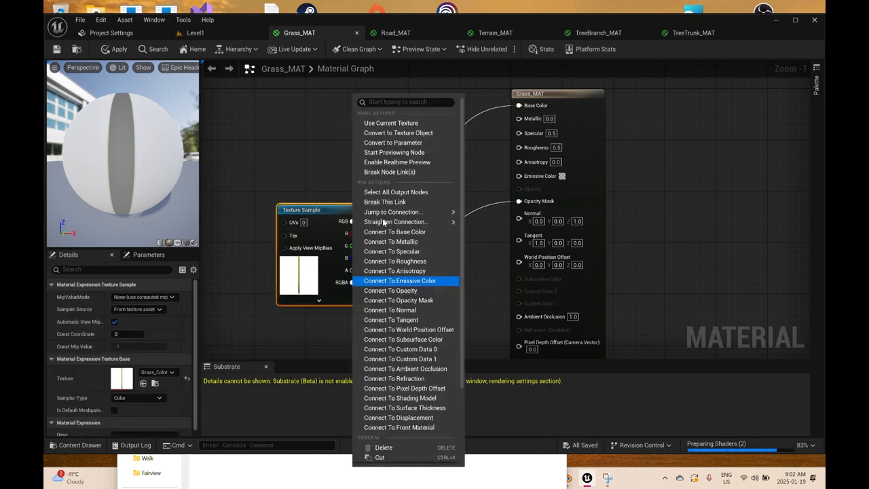
left_click(380, 172)
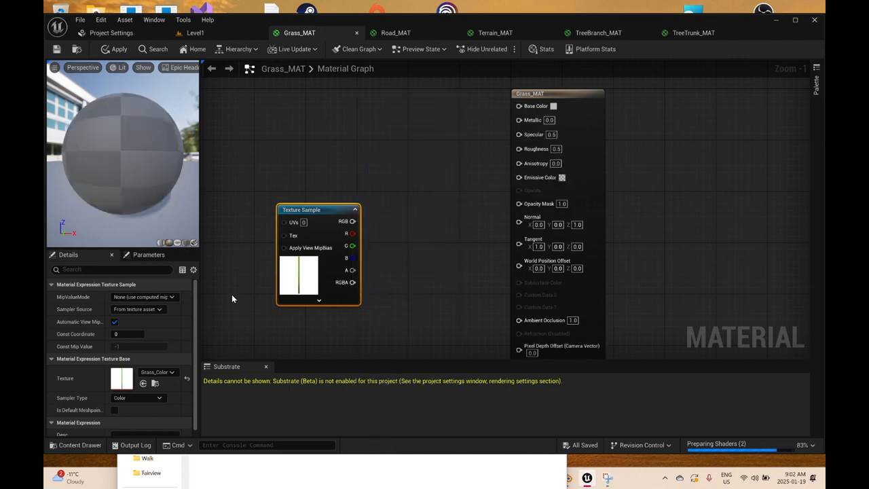
left_click_drag(352, 222, 519, 105)
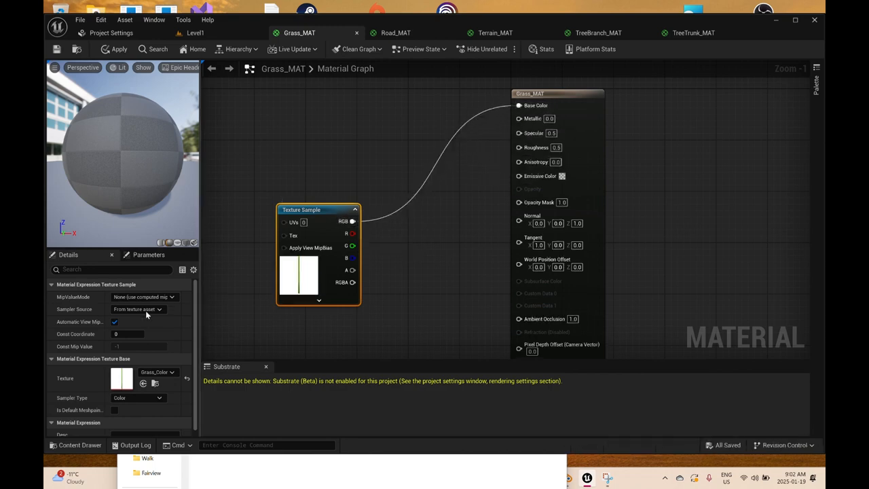
Step: Set the Grass_MAT blend mode to Translucent and connect the texture's alpha, then its RGBA output, to Opacity
left_click(580, 169)
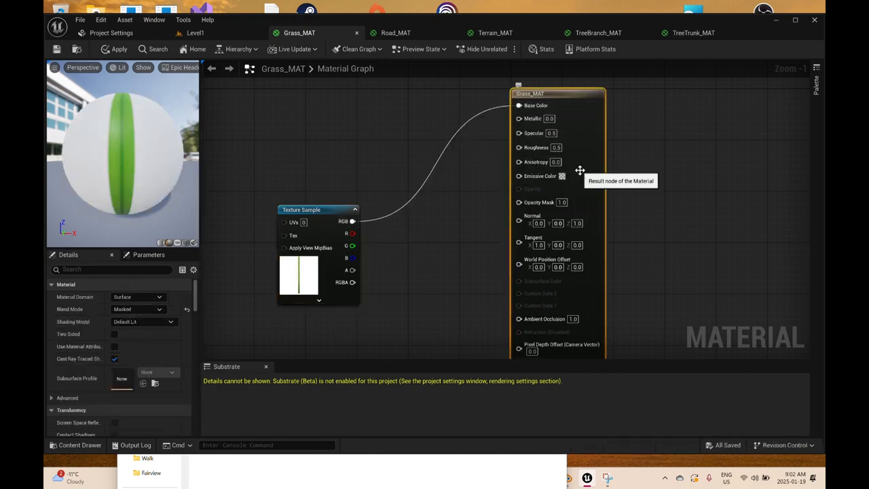
left_click(144, 309)
left_click(136, 337)
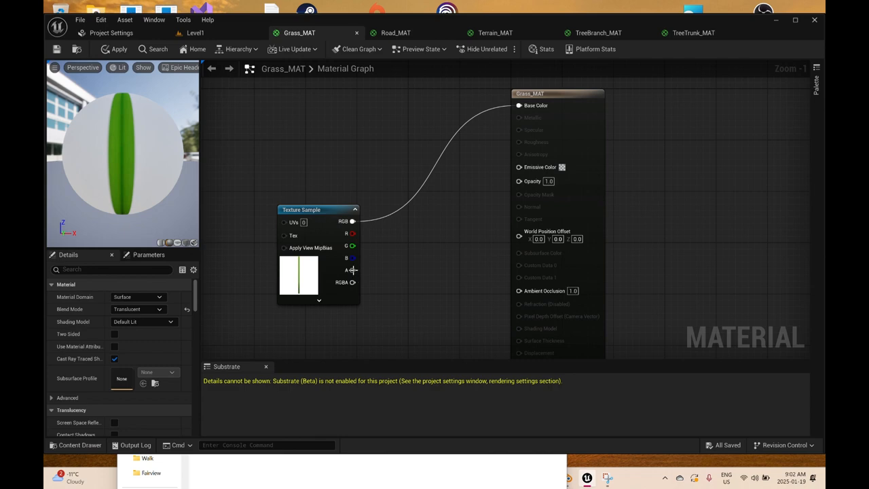
left_click_drag(352, 269, 520, 186)
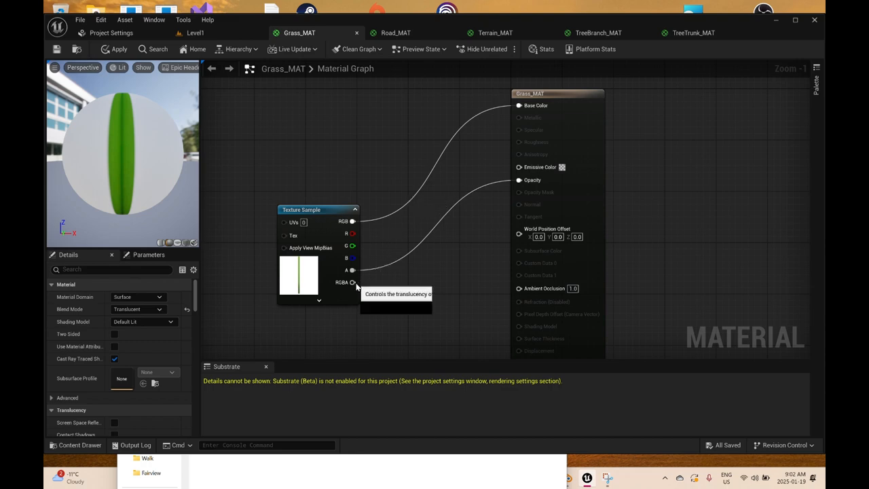
left_click_drag(353, 283, 520, 181)
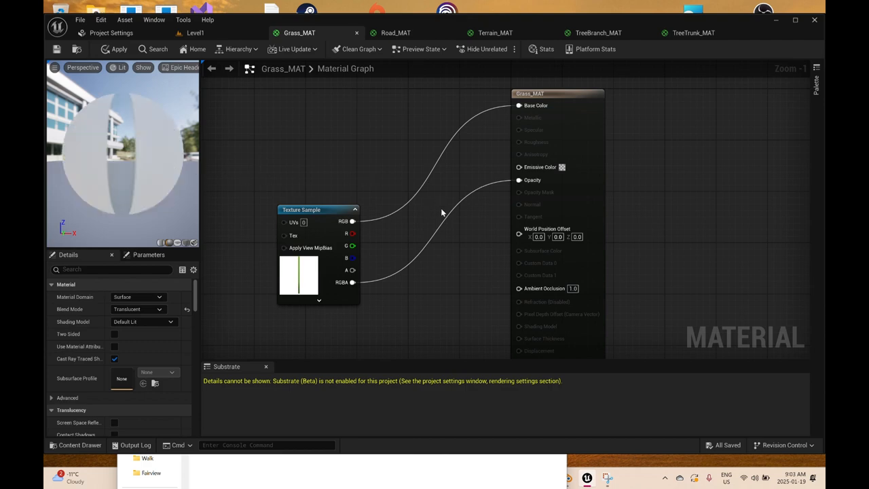
left_click_drag(143, 163, 190, 153)
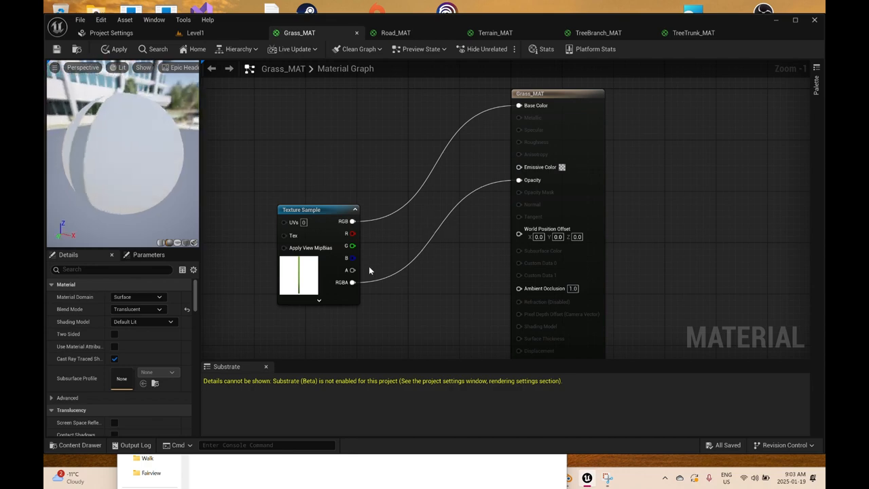
left_click_drag(353, 282, 393, 277)
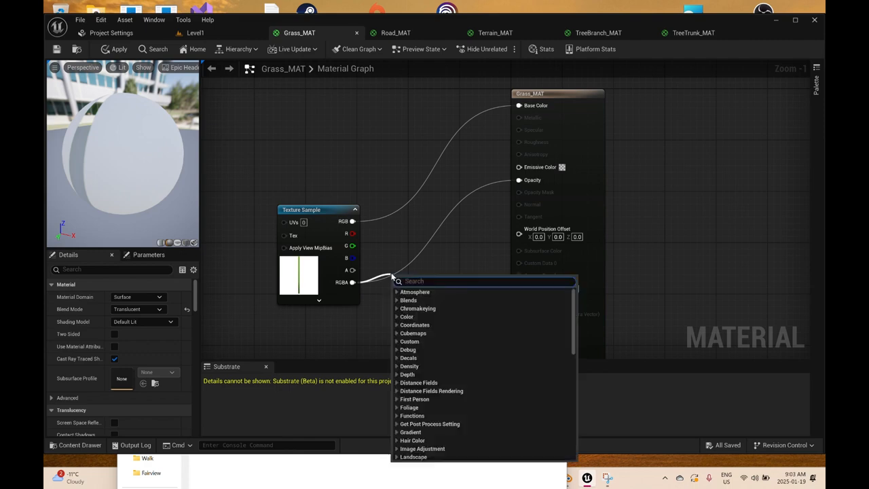
type("inve")
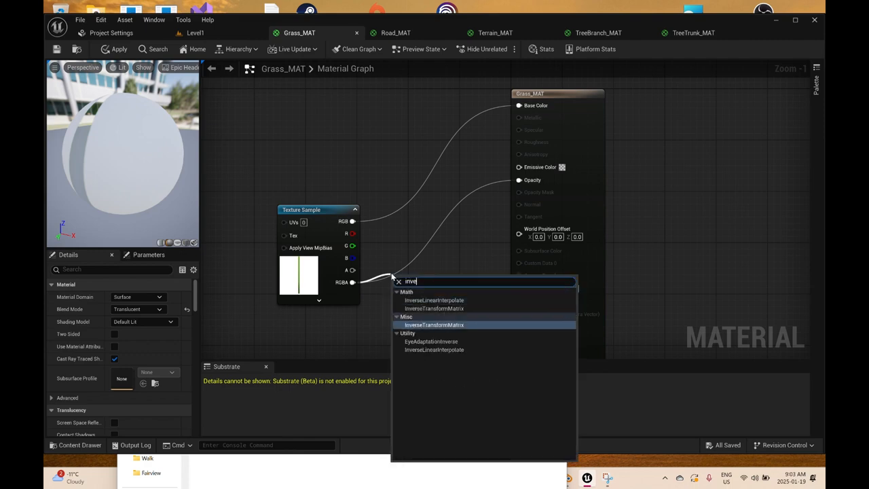
left_click(264, 345)
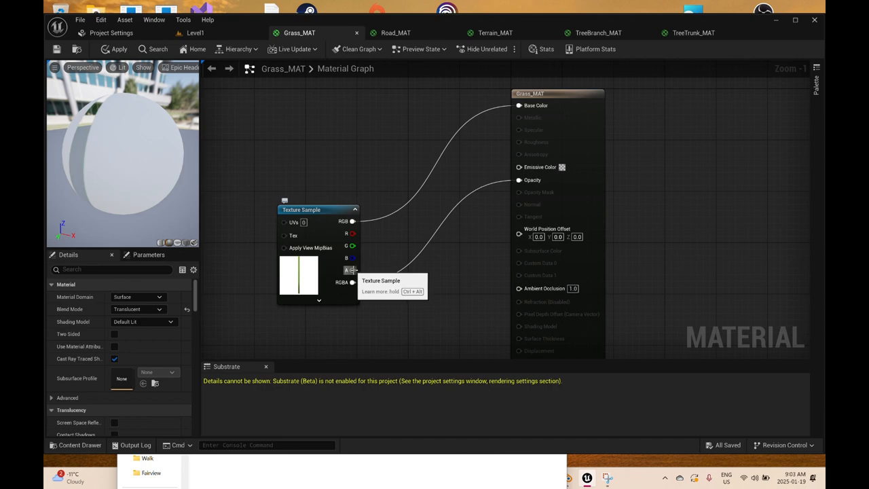
Step: Connect the Texture Sample's alpha output to Opacity in place of the RGBA output
left_click_drag(352, 270, 518, 180)
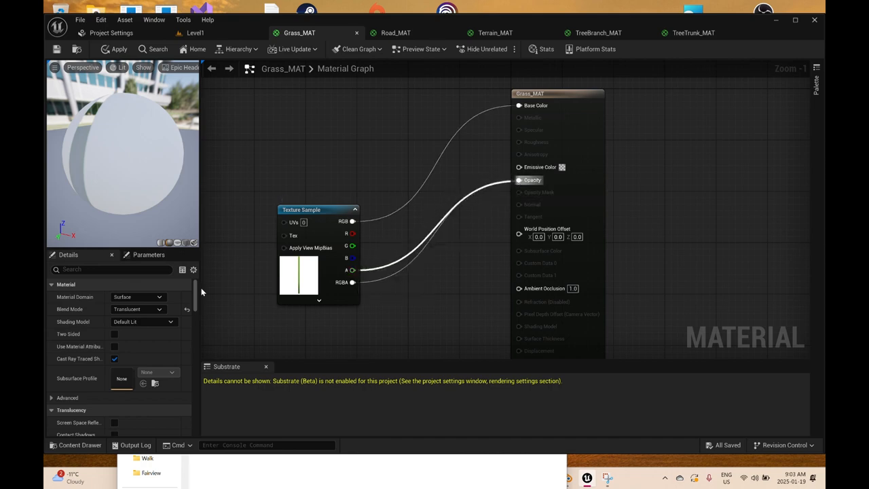
Step: Check the file properties of the Grass_Color PNG in the Level1 Textures folder in File Explorer
left_click(144, 324)
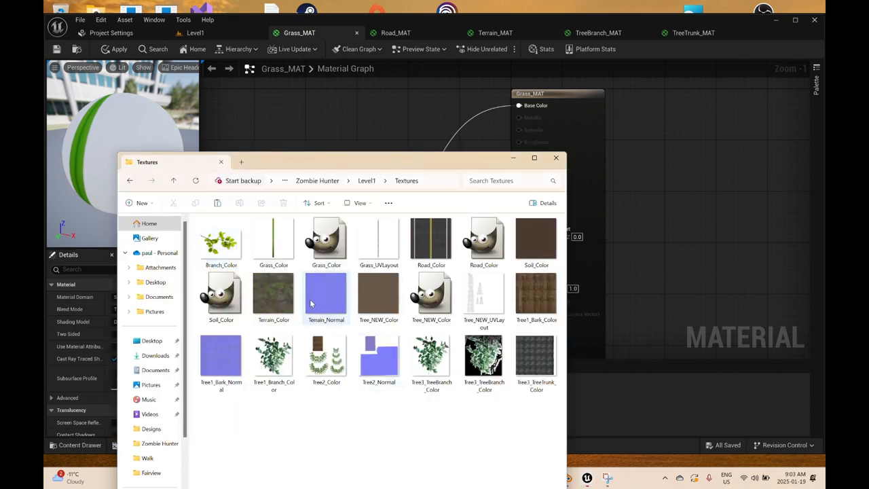
left_click(278, 255)
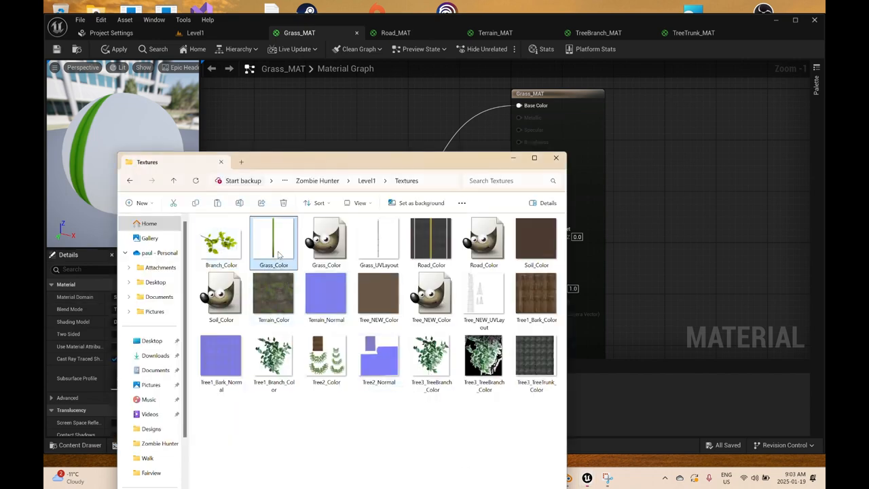
right_click(278, 255)
left_click(312, 294)
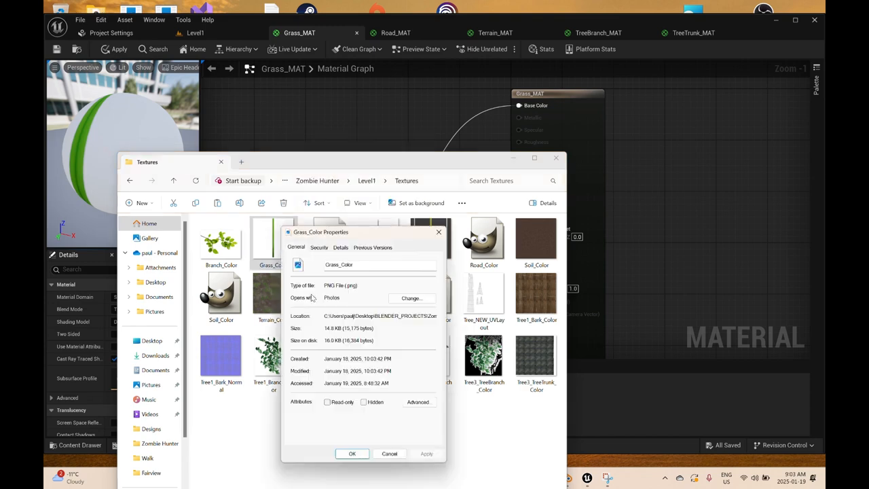
left_click(438, 233)
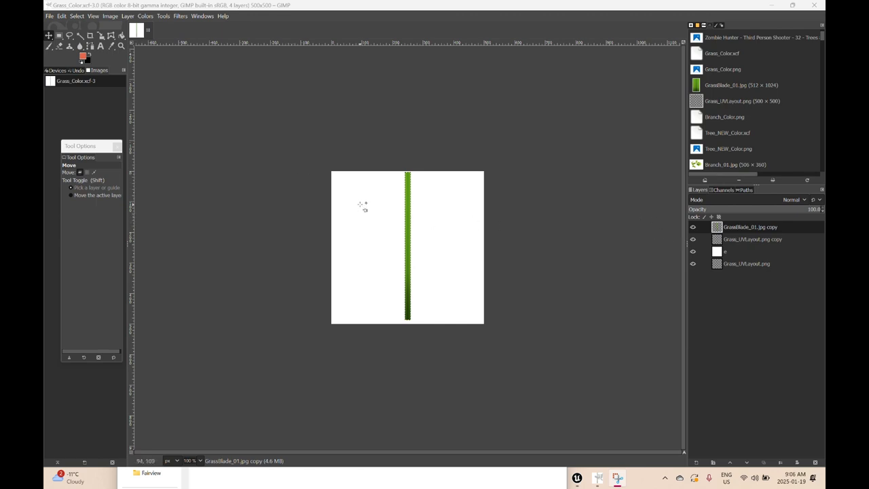
Step: In GIMP, hide the white background layer of Grass_Color.xcf and export the image over the existing Grass_Color.png
left_click(693, 252)
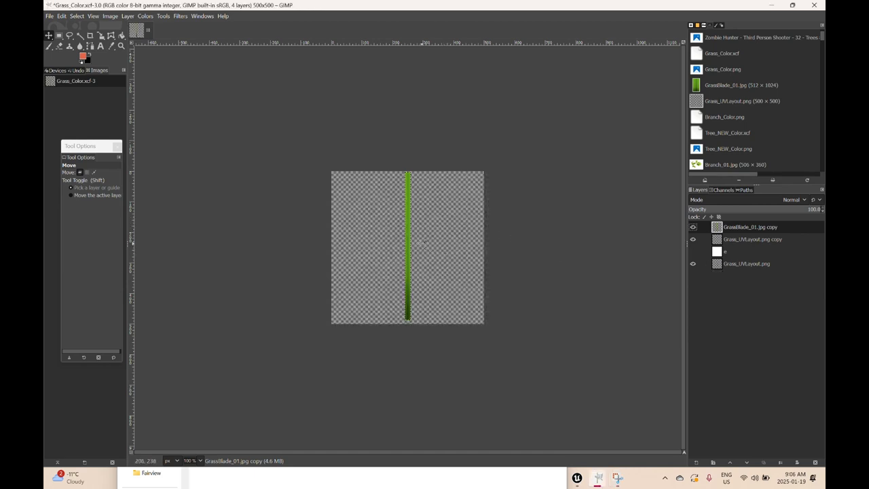
left_click(49, 15)
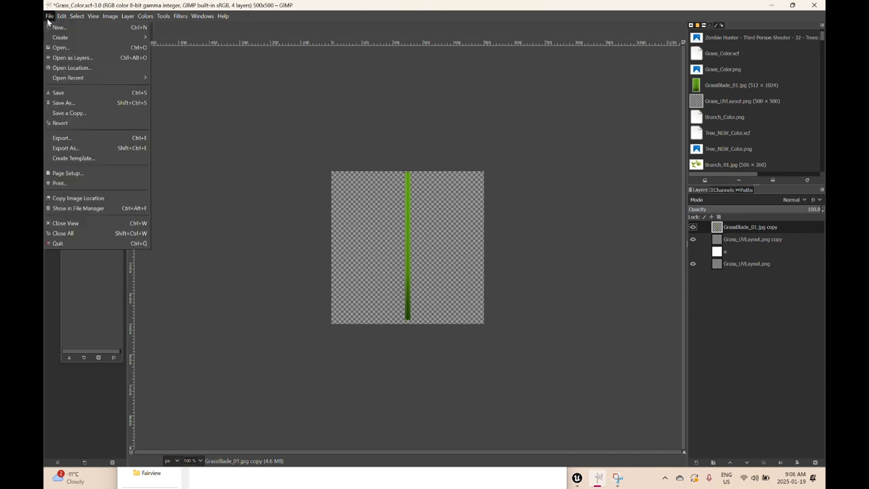
left_click(63, 149)
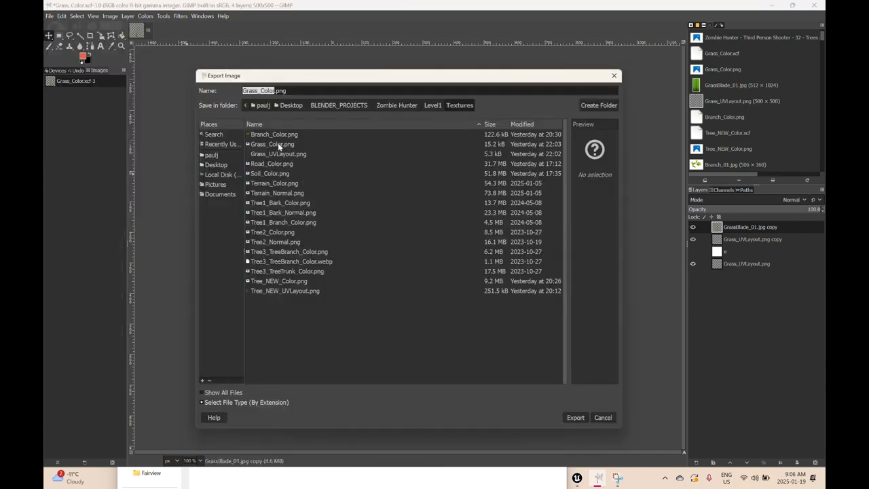
double_click(278, 144)
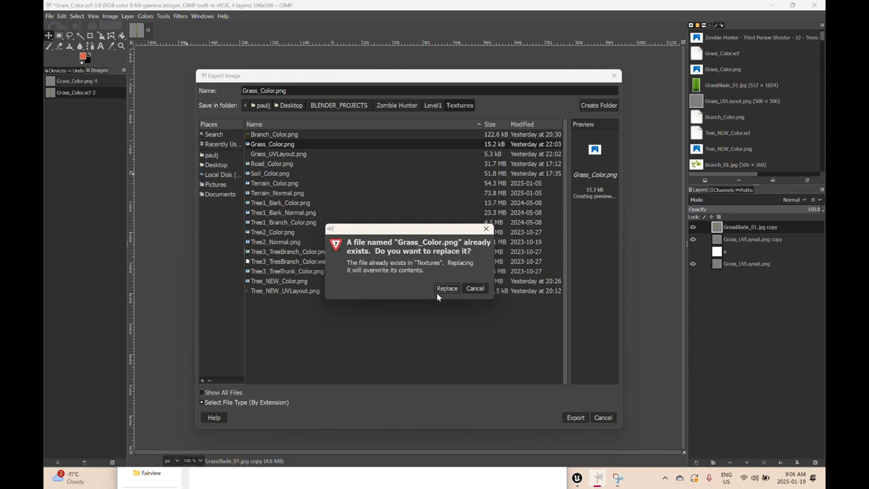
left_click(447, 289)
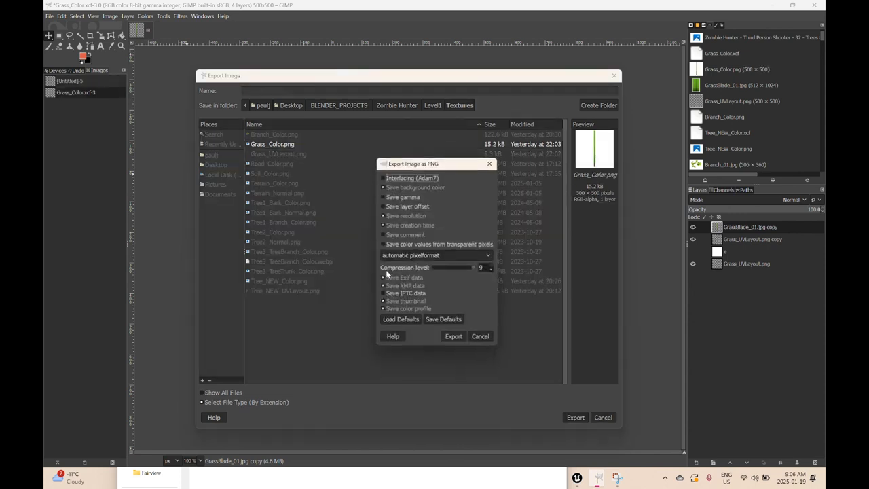
left_click(465, 342)
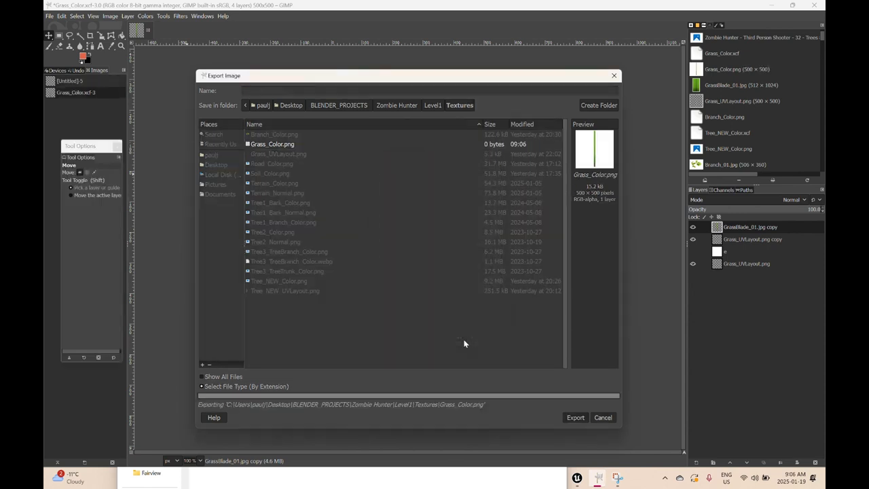
Step: Save the edited image as Grass_Color.xcf in the Textures folder and close it
left_click(49, 17)
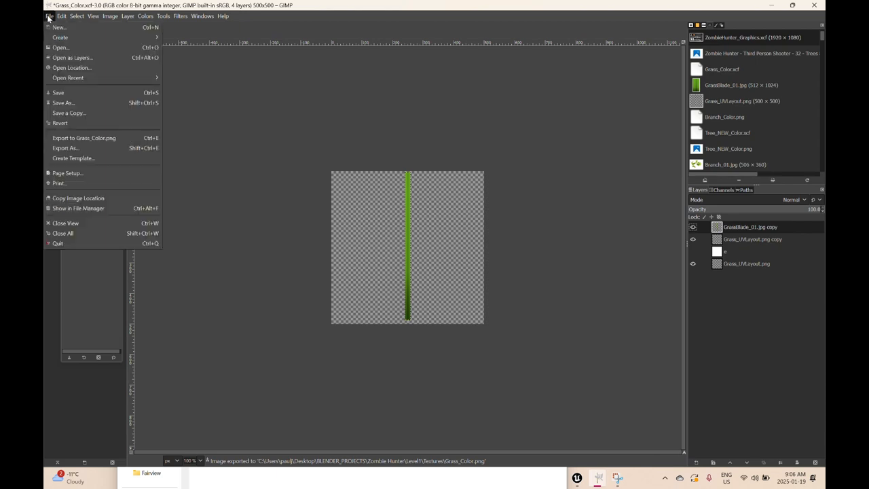
left_click(61, 103)
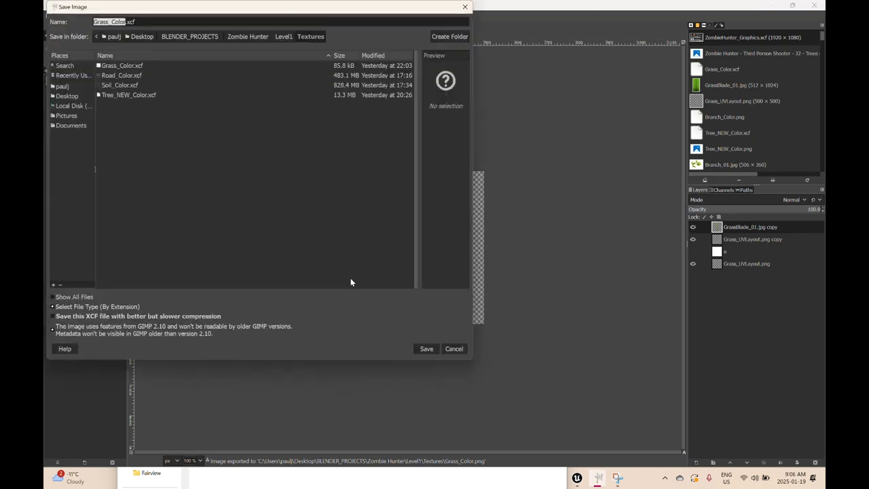
left_click(427, 350)
left_click(295, 220)
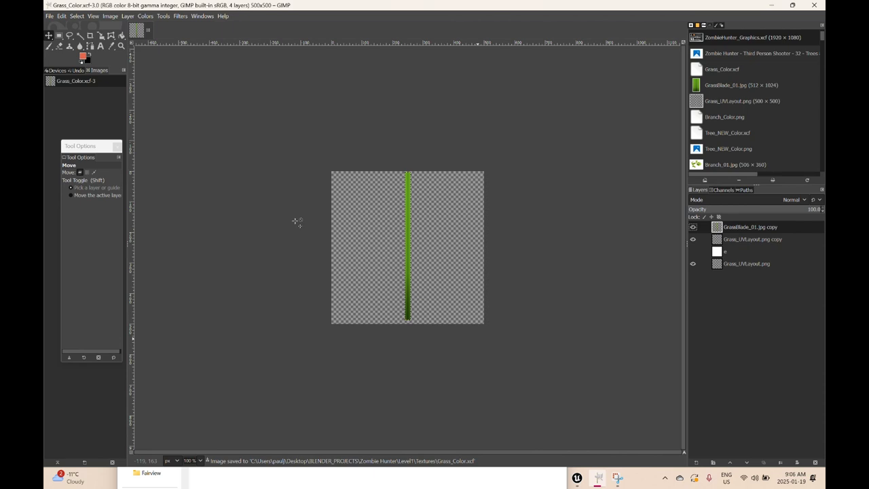
left_click(148, 30)
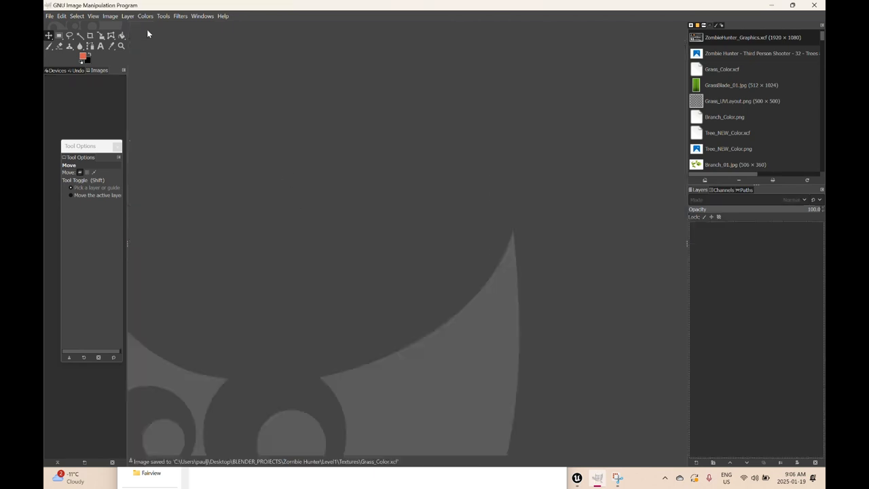
Step: Switch to Unreal and reimport the Grass_Color texture in the Level1 Models folder from the updated Grass_Color.png
left_click(578, 478)
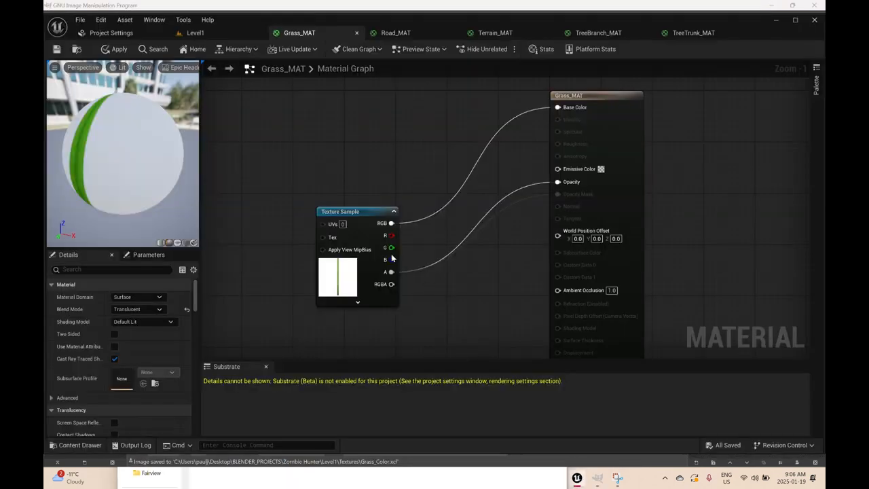
left_click(195, 33)
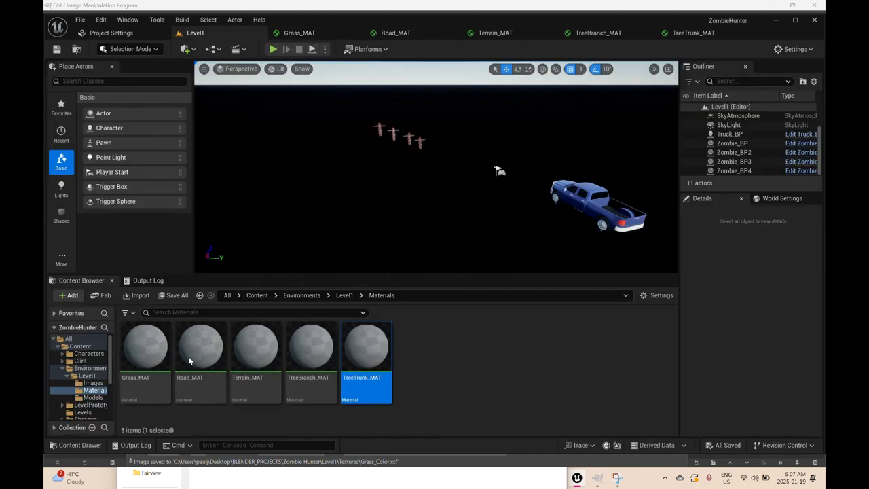
left_click(94, 398)
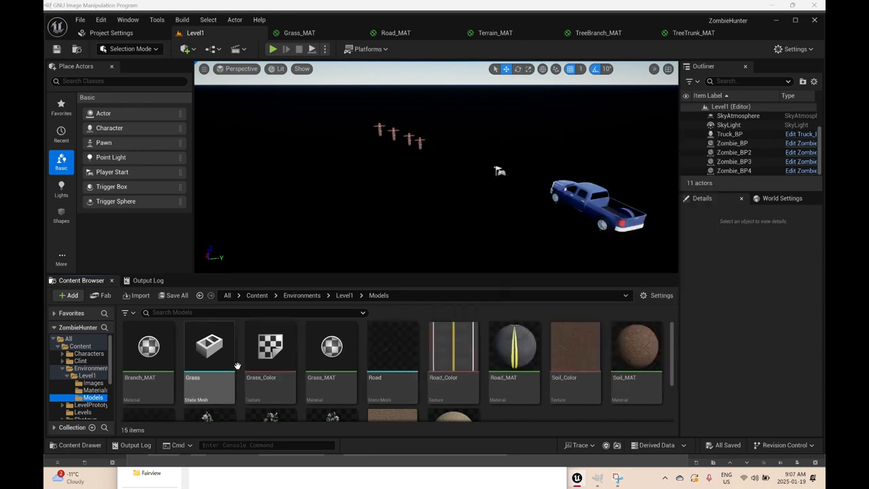
left_click(258, 356)
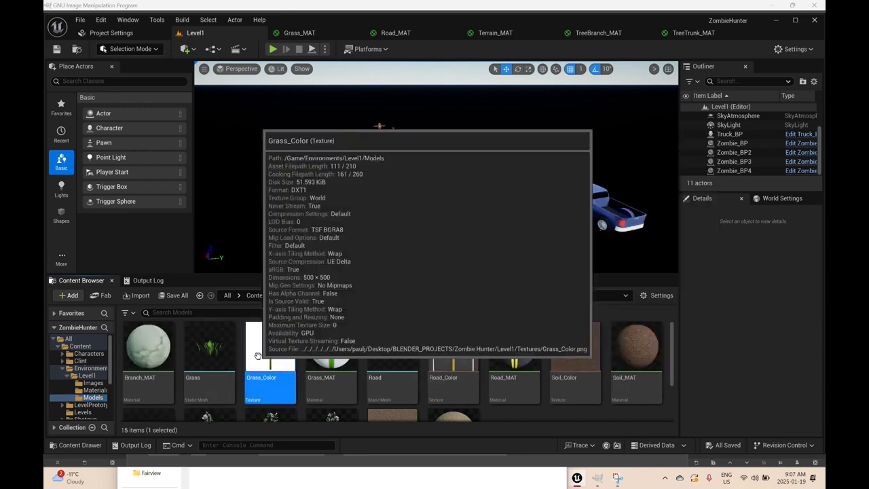
right_click(258, 357)
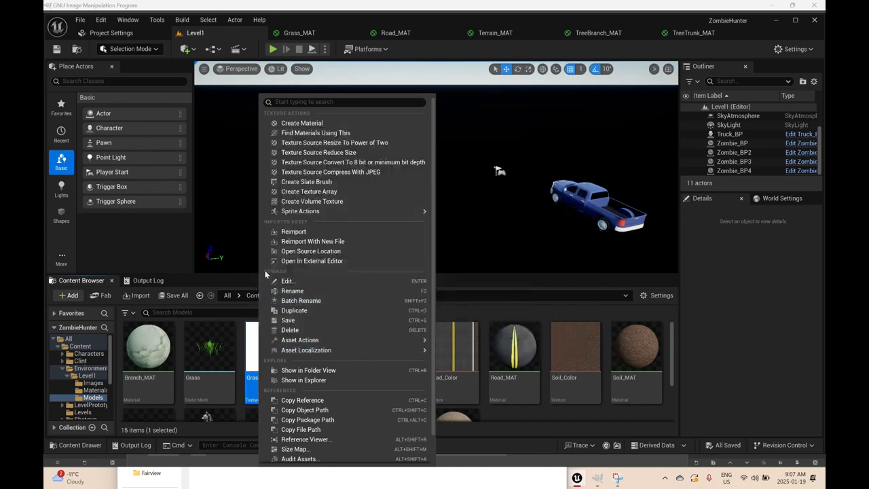
left_click(289, 243)
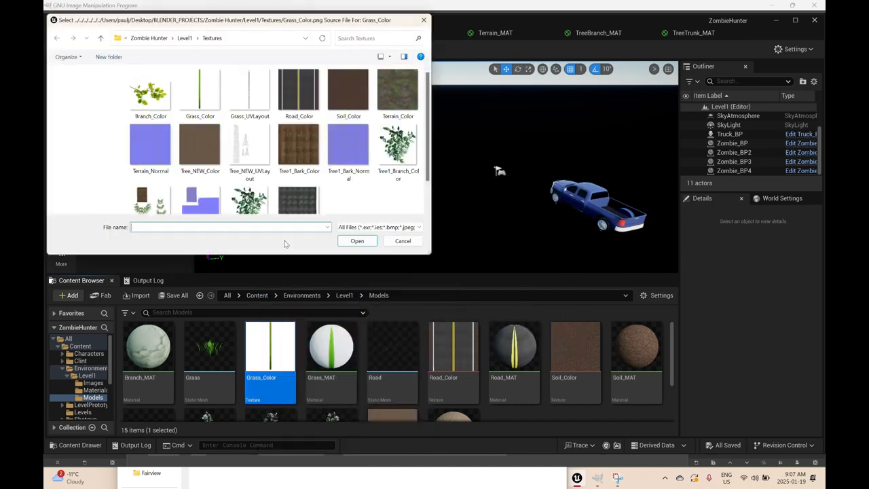
double_click(200, 92)
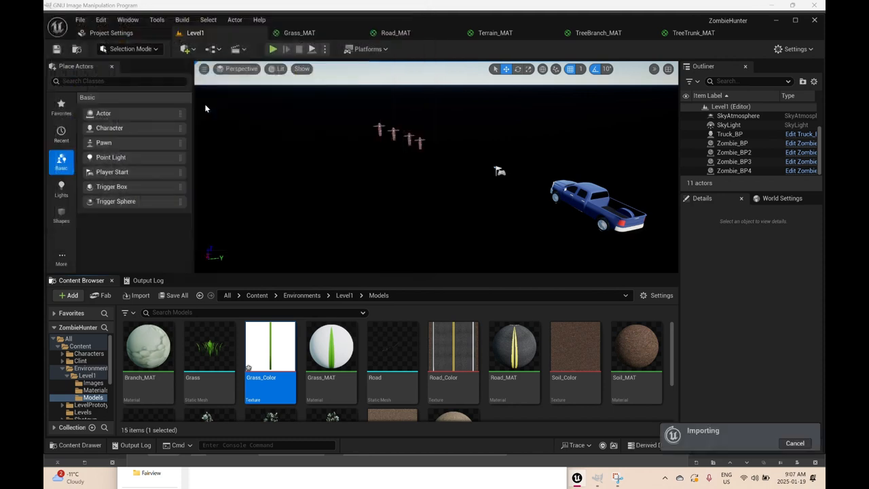
Step: Save the reimported Grass_Color texture, then check the Grass_MAT preview and save that material
left_click(175, 297)
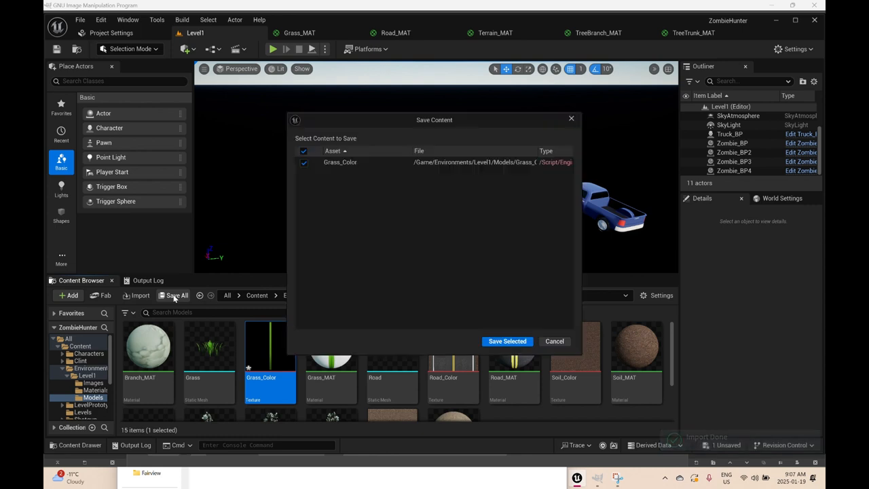
left_click(506, 341)
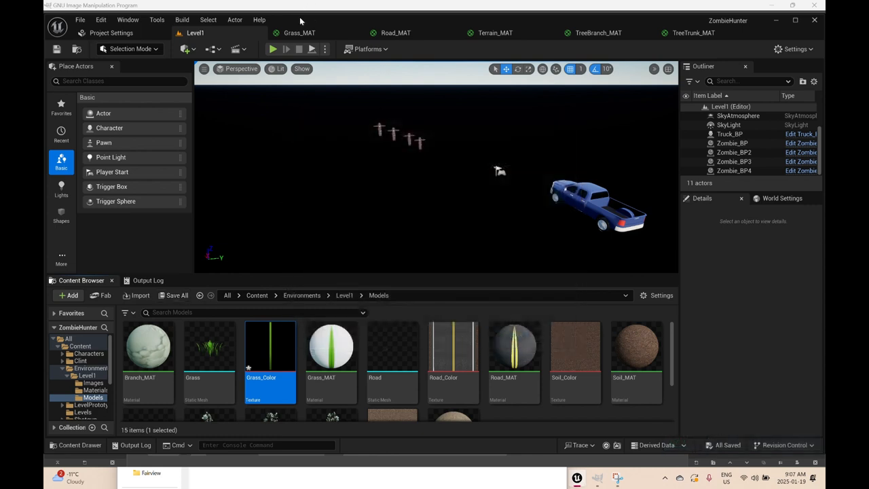
left_click(299, 34)
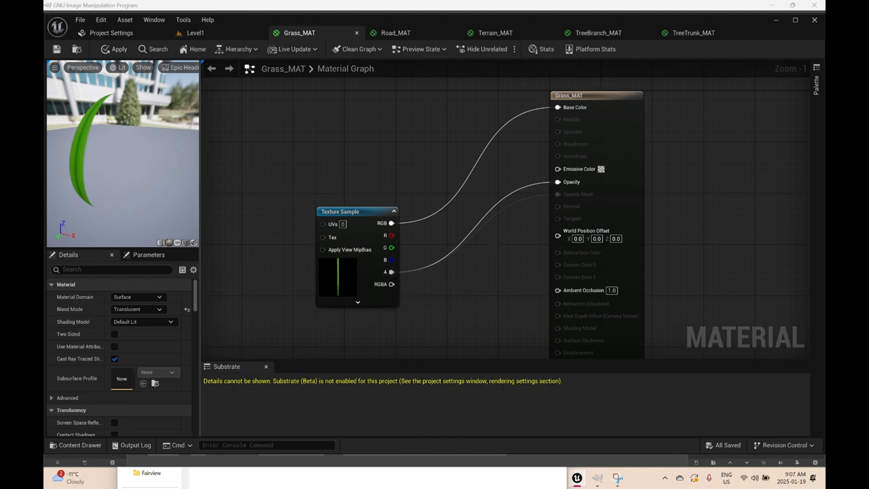
left_click_drag(127, 178, 163, 179)
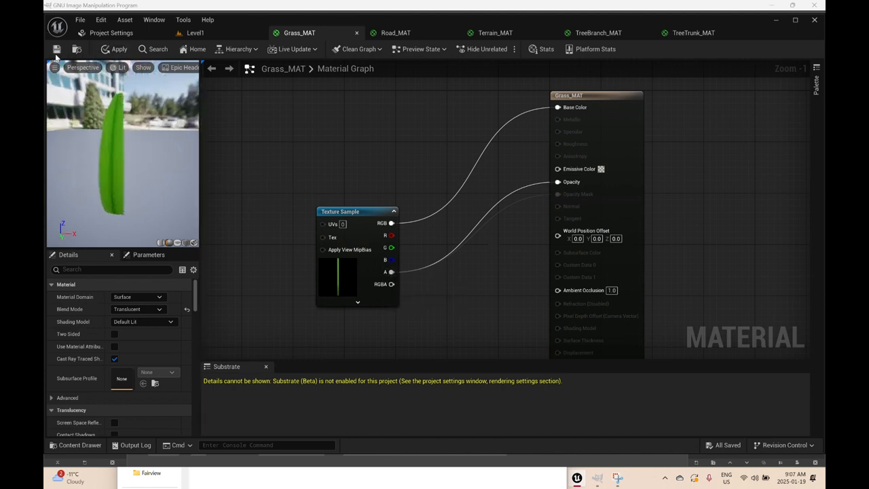
left_click(56, 50)
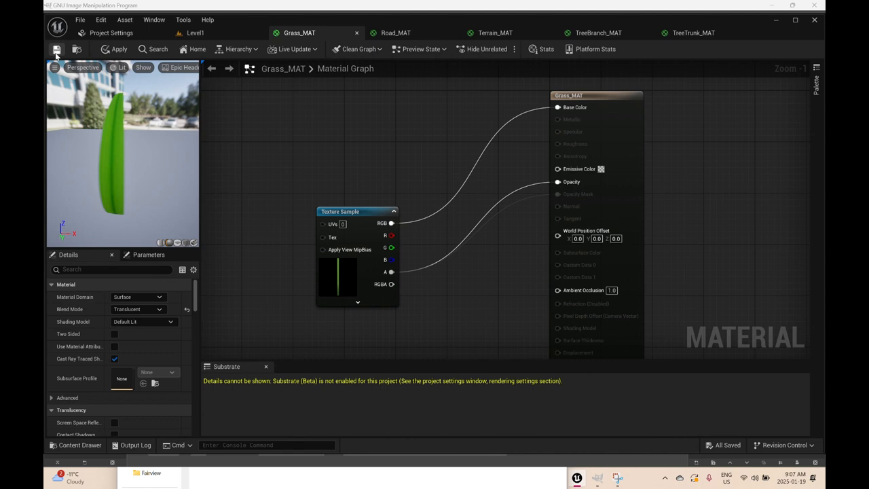
Step: Add a Texture Sample node to the Road_MAT graph and assign it the Road_Color texture
left_click(389, 37)
right_click(312, 205)
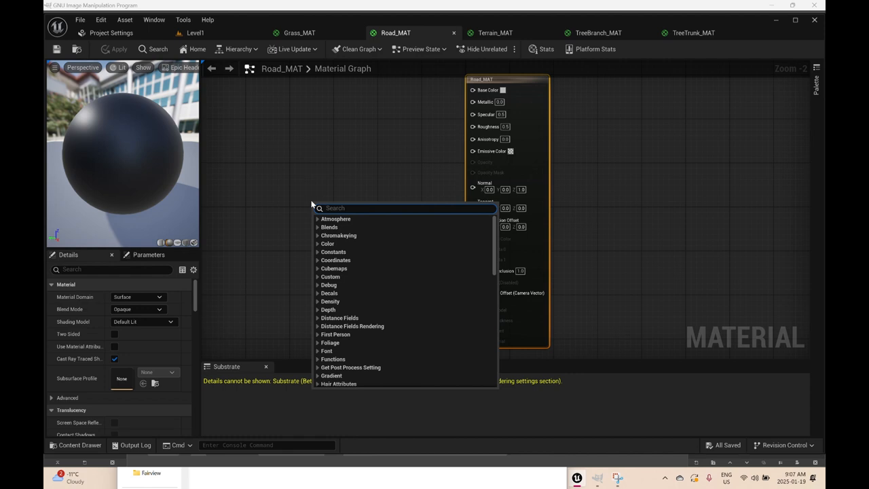
type("textu")
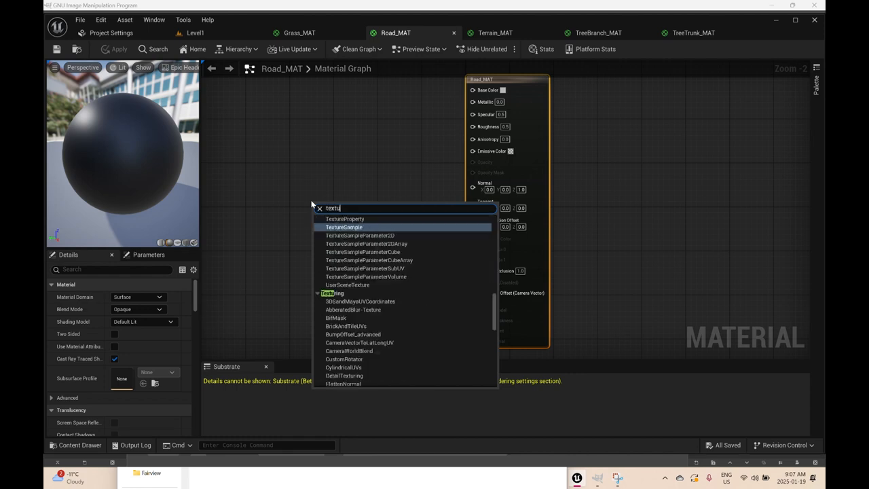
type("re")
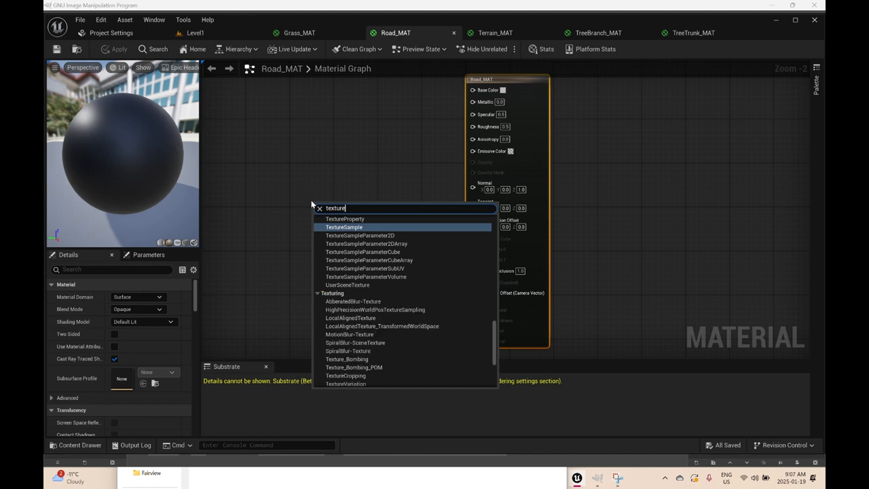
left_click(332, 228)
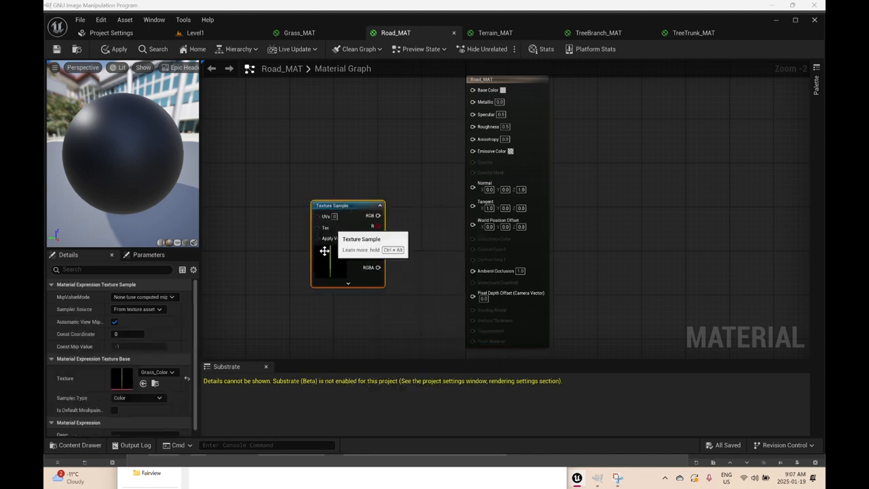
left_click(154, 373)
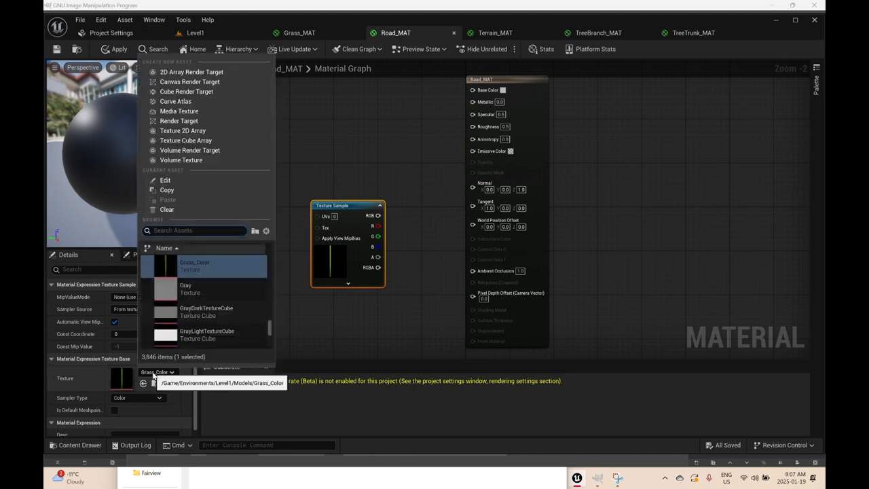
type("road")
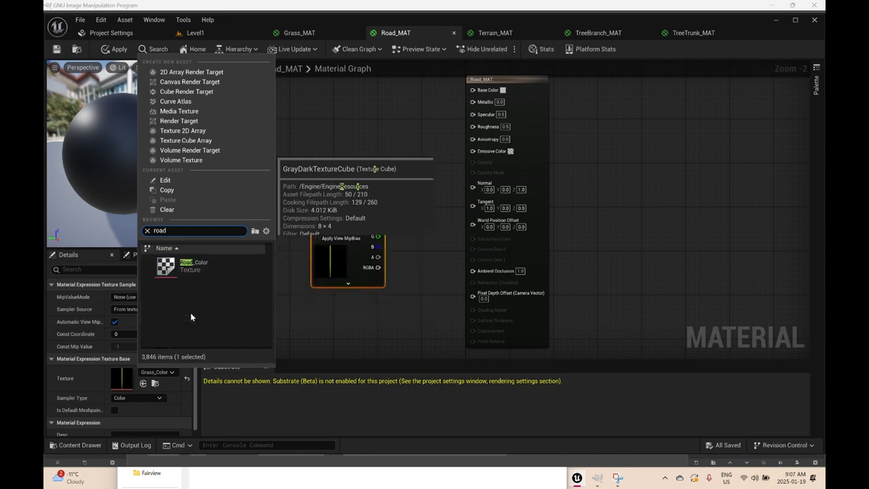
left_click(168, 265)
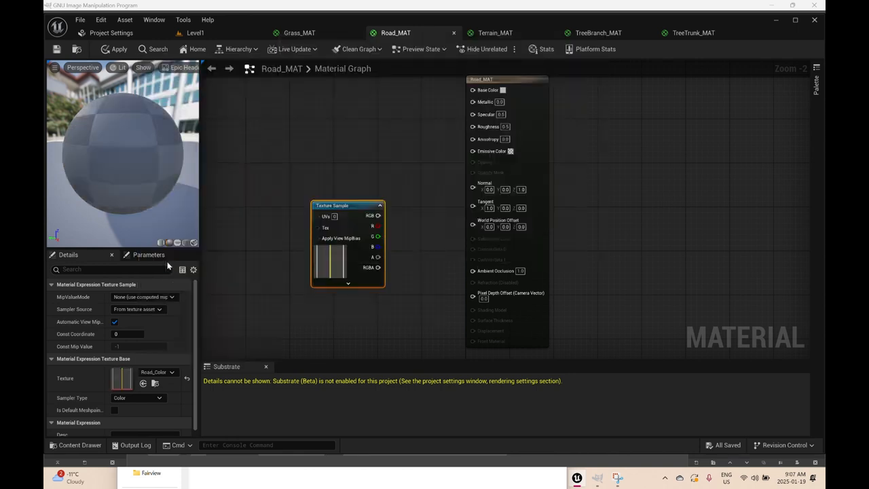
Step: Connect the Texture Sample's RGB output to Base Color of Road_MAT and move the node up beside that input
right_click_drag(321, 163, 297, 183)
left_click_drag(346, 236, 442, 112)
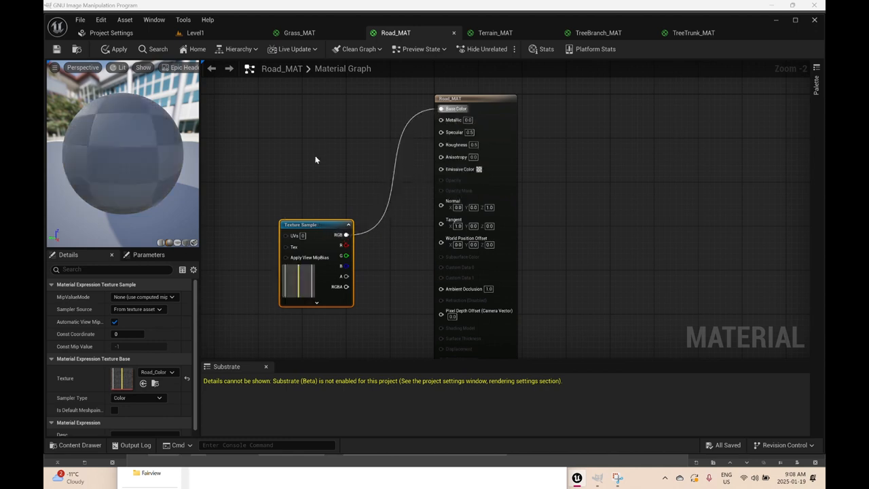
left_click_drag(320, 224, 269, 144)
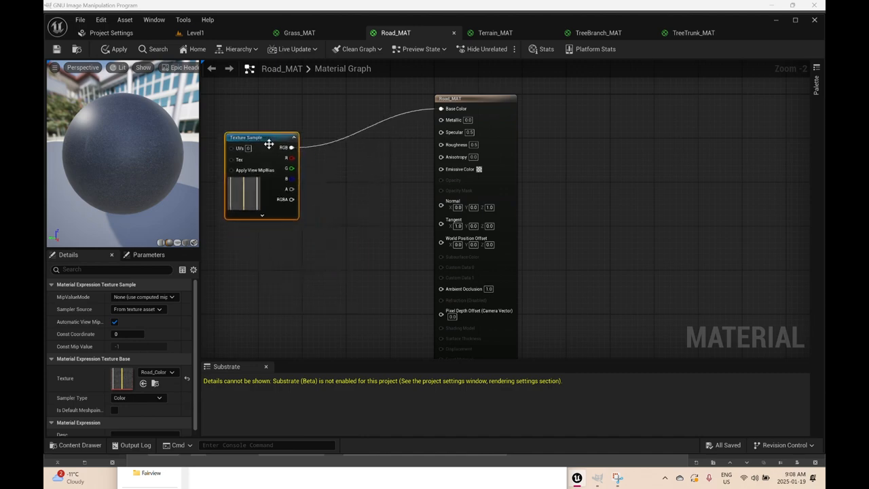
Step: Add a VectorParameter node to the Road_MAT graph, connect its output to Specular, and save the material after checking its preview
right_click(327, 197)
type("vector")
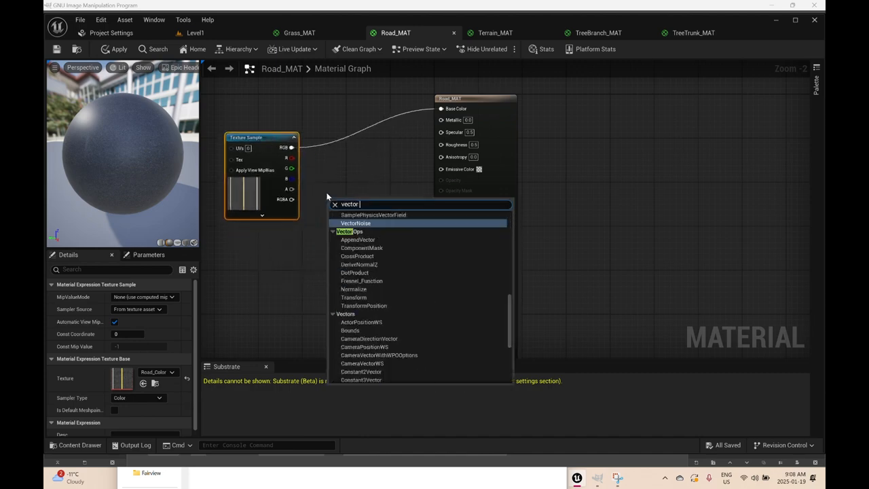
type(" paramete")
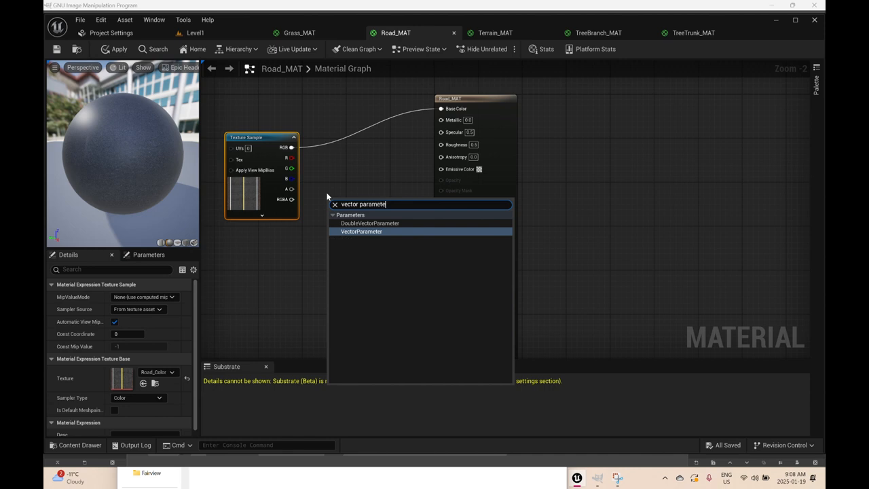
key("Return")
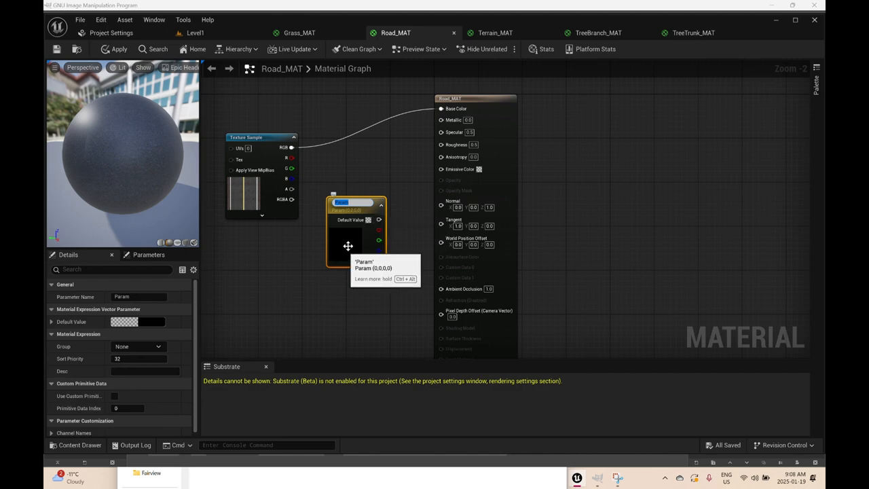
left_click_drag(378, 218, 445, 138)
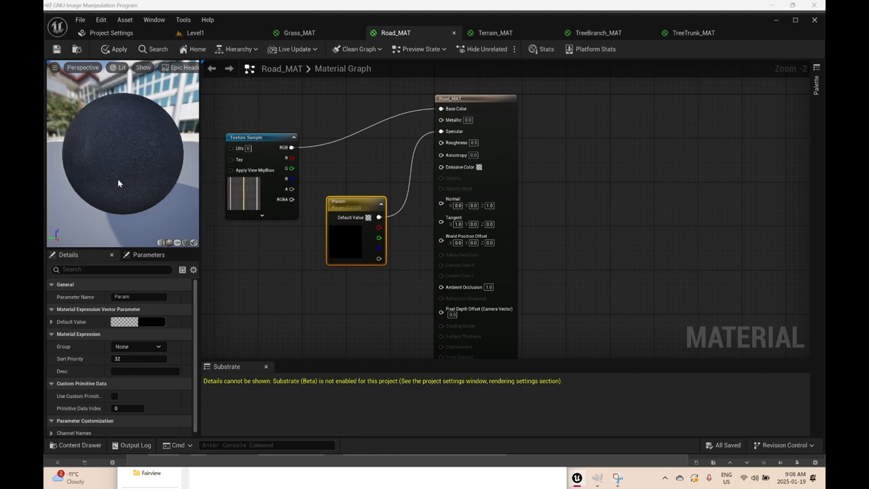
left_click_drag(123, 157, 190, 158)
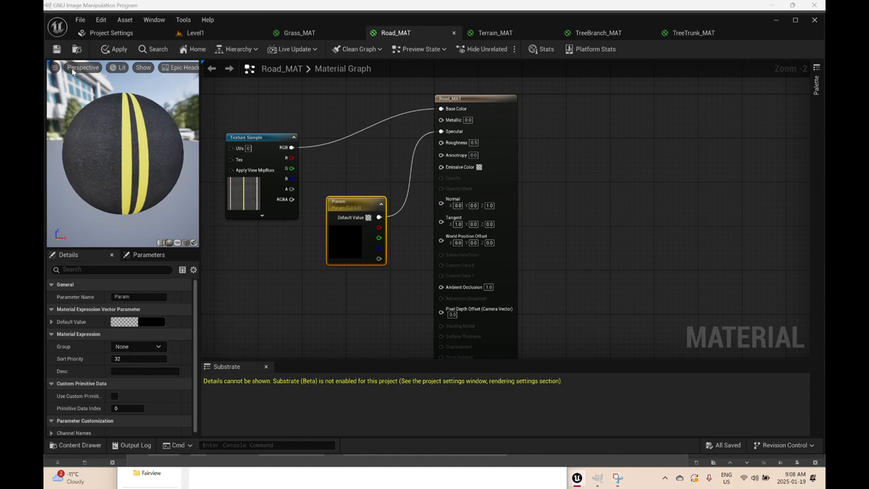
left_click(57, 50)
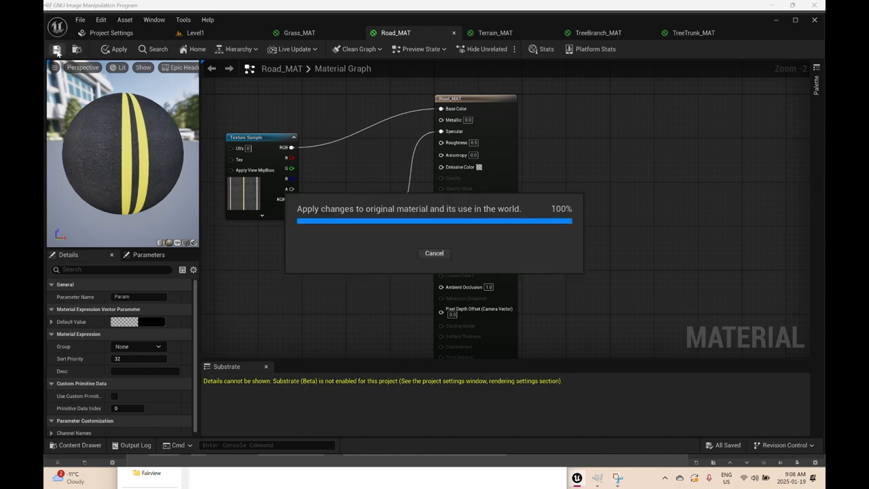
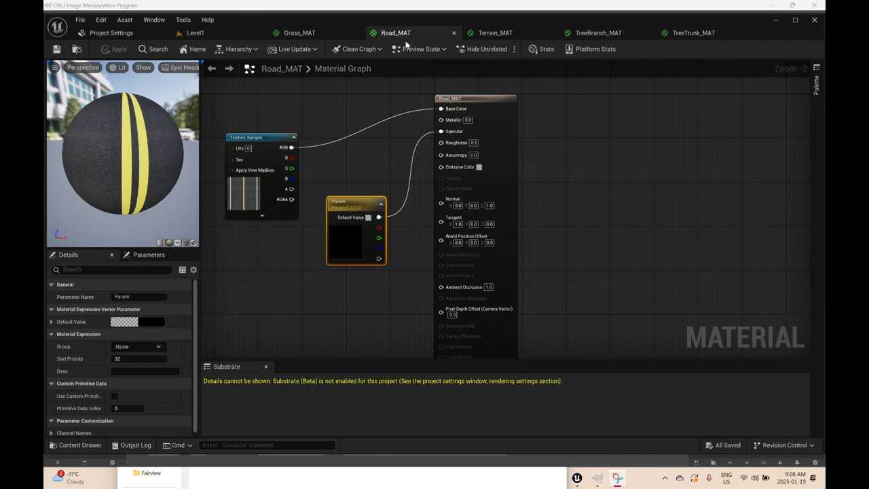
Step: Add a TextureCoordinate node beside the Texture Sample in Road_MAT and connect it to that node's UVs input
right_click_drag(322, 163, 495, 180)
right_click(323, 176)
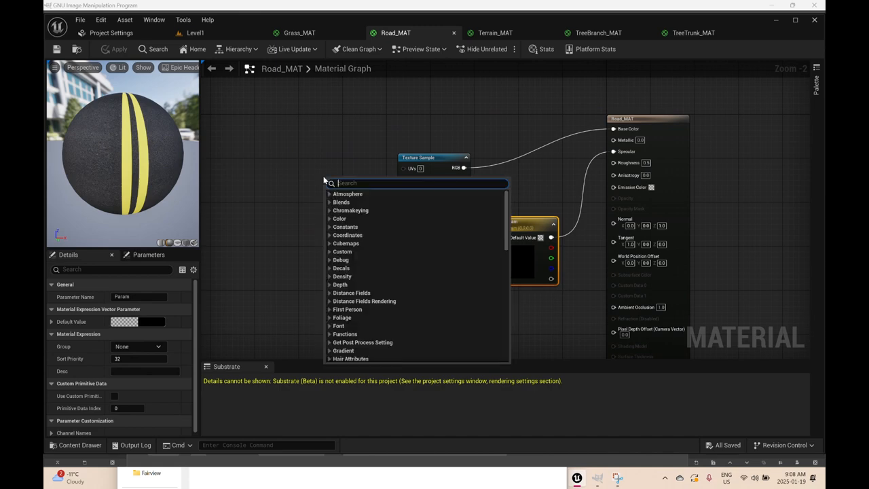
type("text")
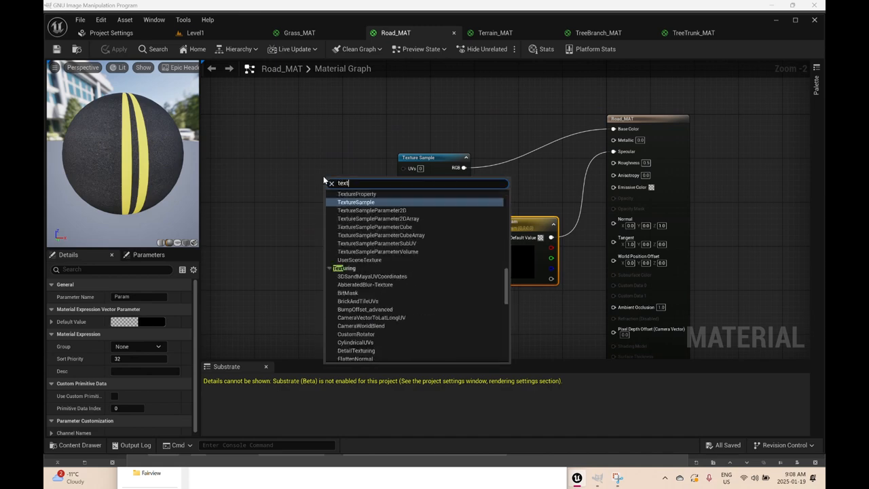
type("ur coo")
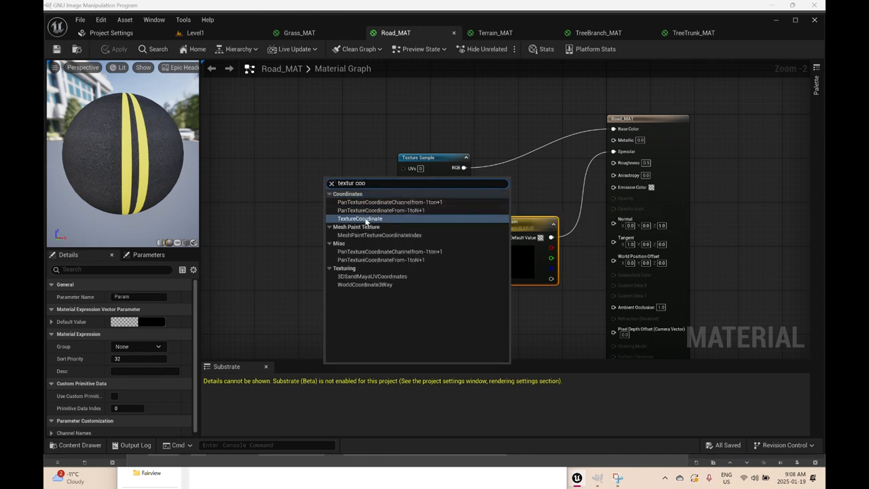
left_click(367, 219)
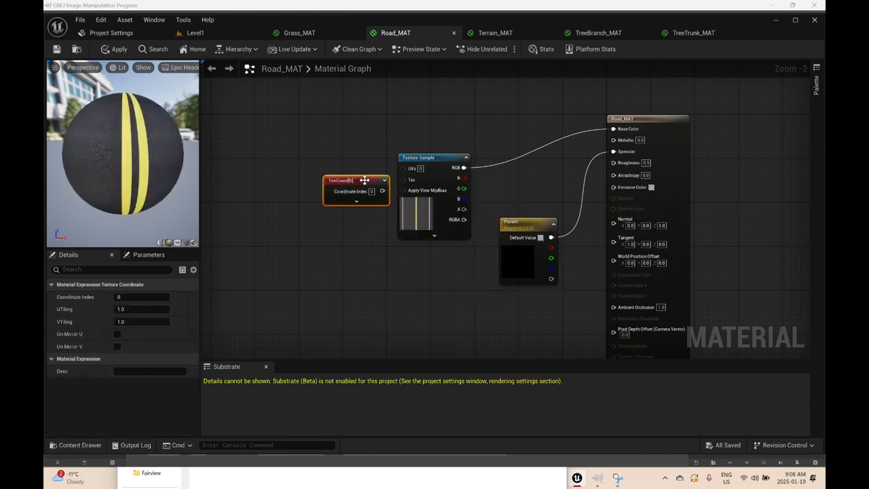
left_click_drag(361, 184, 403, 168)
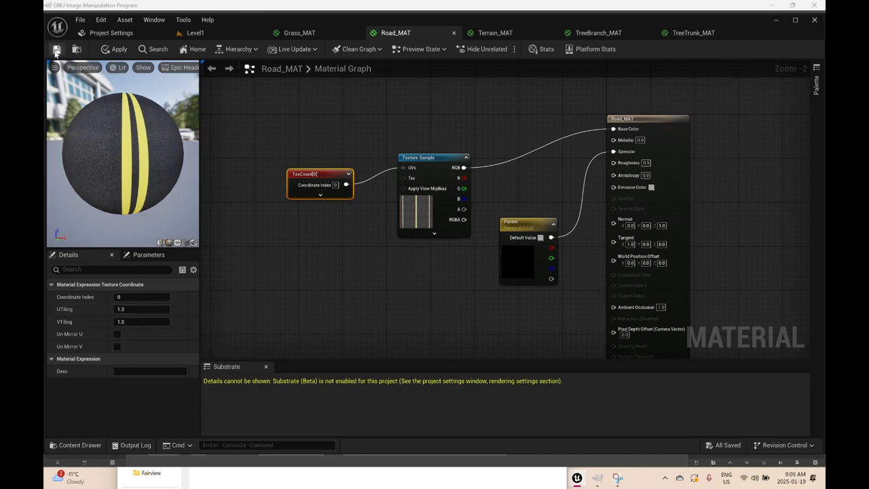
Step: Switch to the Terrain_MAT graph and add a Texture Sample node beside the material's main node
left_click(494, 34)
right_click_drag(378, 161, 478, 232)
right_click(428, 235)
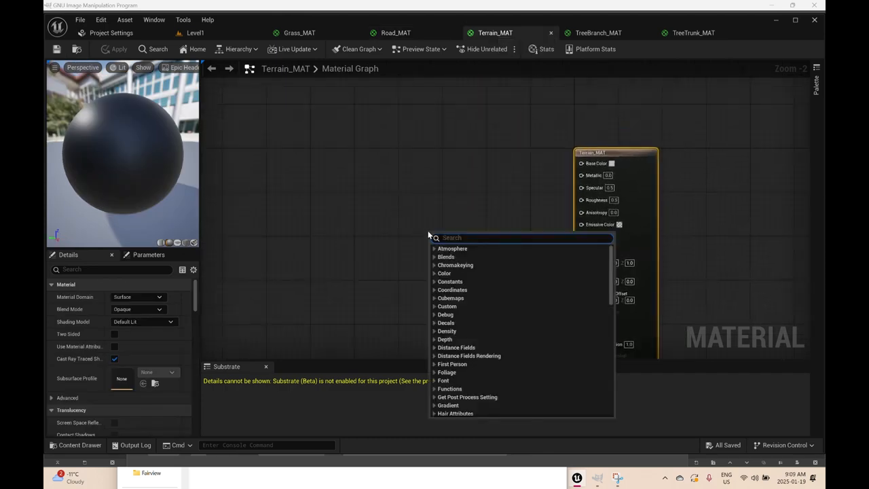
type("textur")
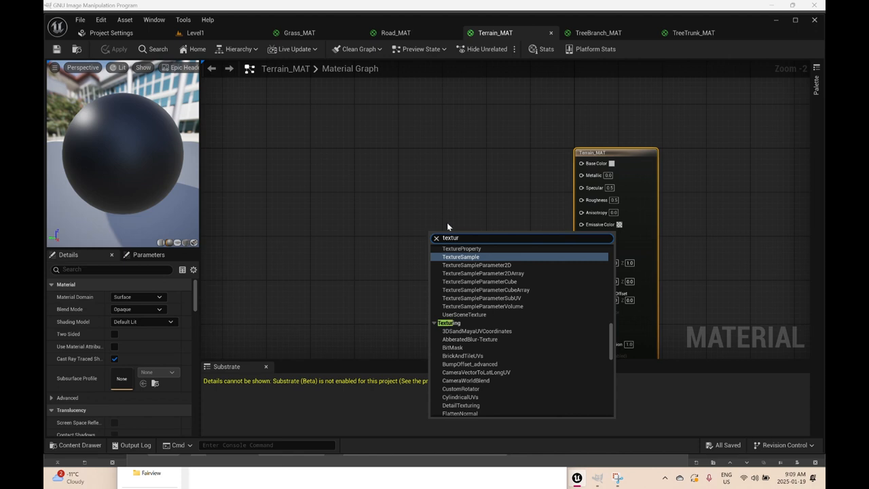
left_click(469, 257)
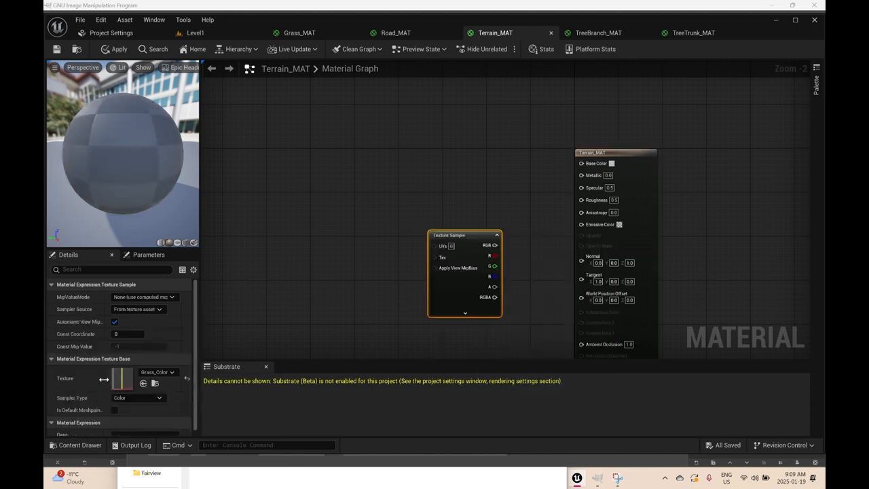
Step: Assign the Soil_Color texture to the Texture Sample and connect its RGB output to Base Color of Terrain_MAT
left_click(149, 373)
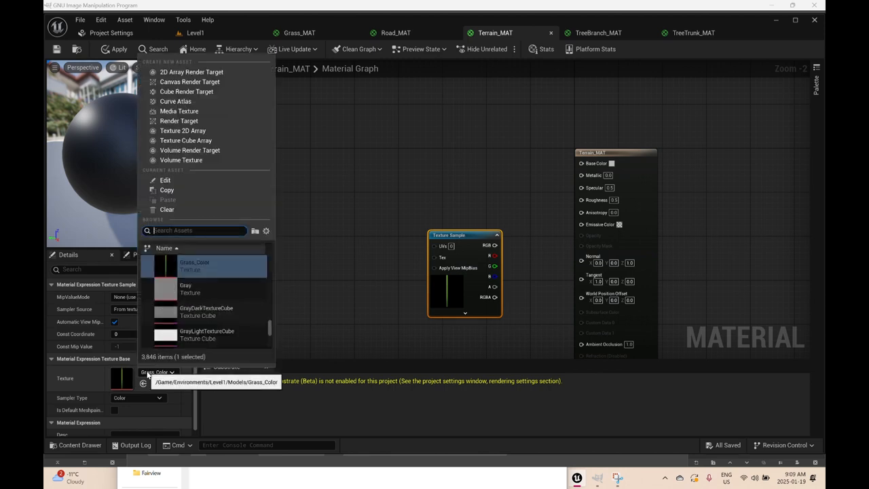
type("te")
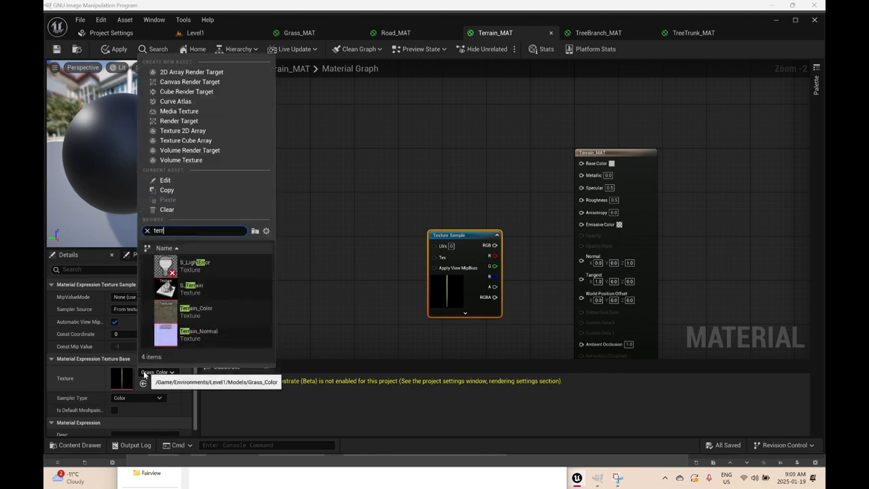
type("rr")
key("BackSpace")
key("BackSpace")
key("BackSpace")
key("BackSpace")
type("soil")
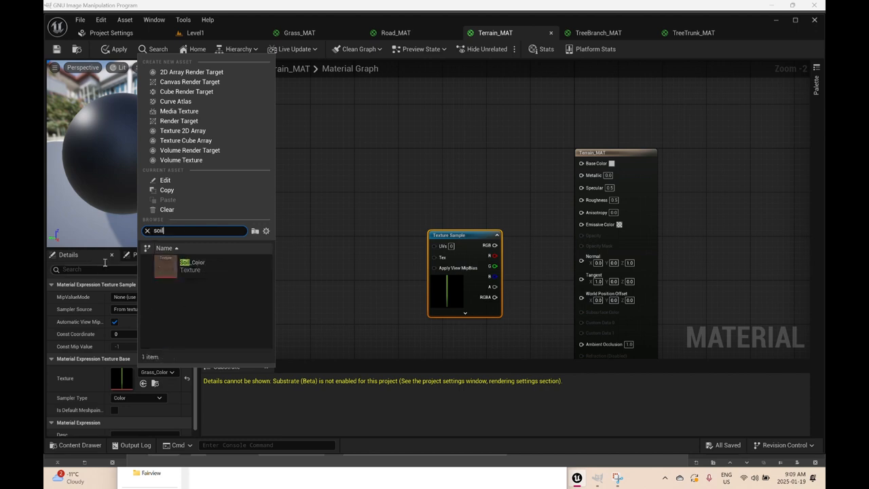
left_click(325, 262)
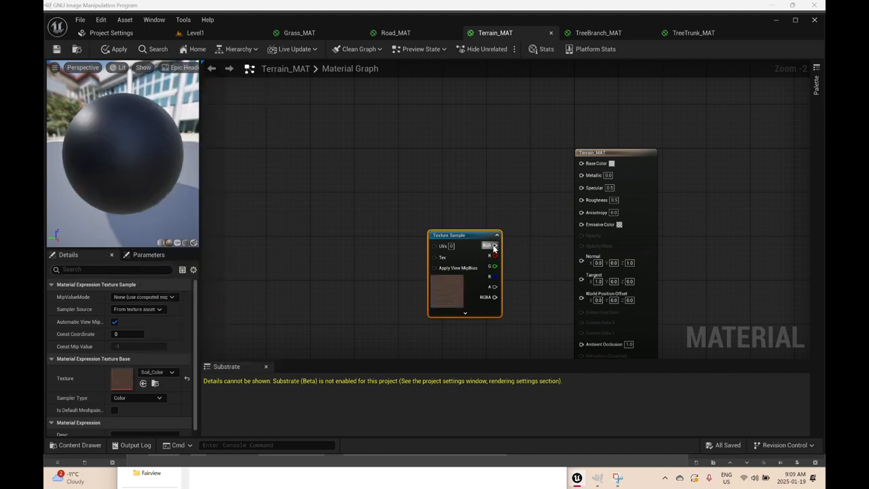
left_click_drag(495, 245, 582, 163)
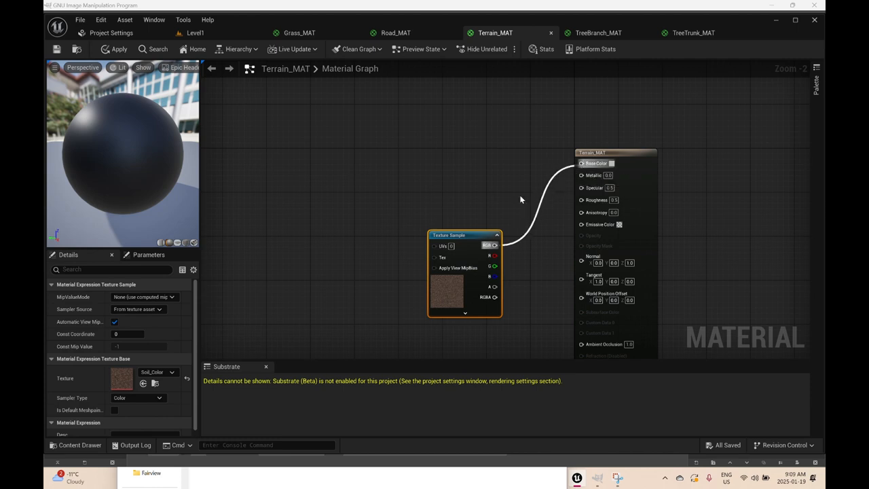
left_click_drag(459, 233, 407, 197)
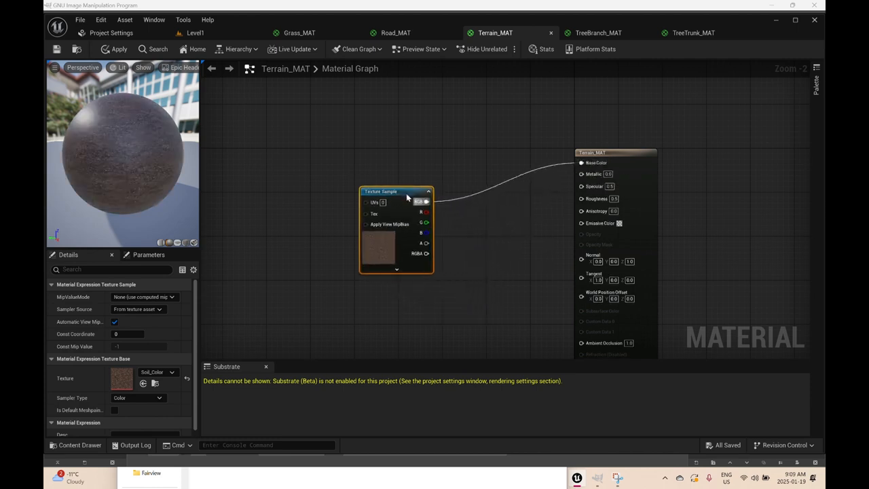
Step: Add a VectorParameter node to the Terrain_MAT graph and connect its output to Specular
right_click(489, 237)
type("vector par")
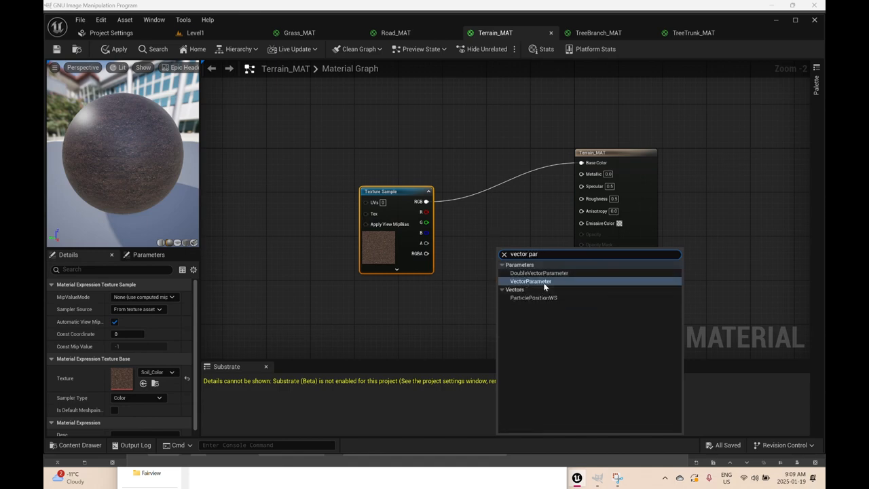
left_click(544, 281)
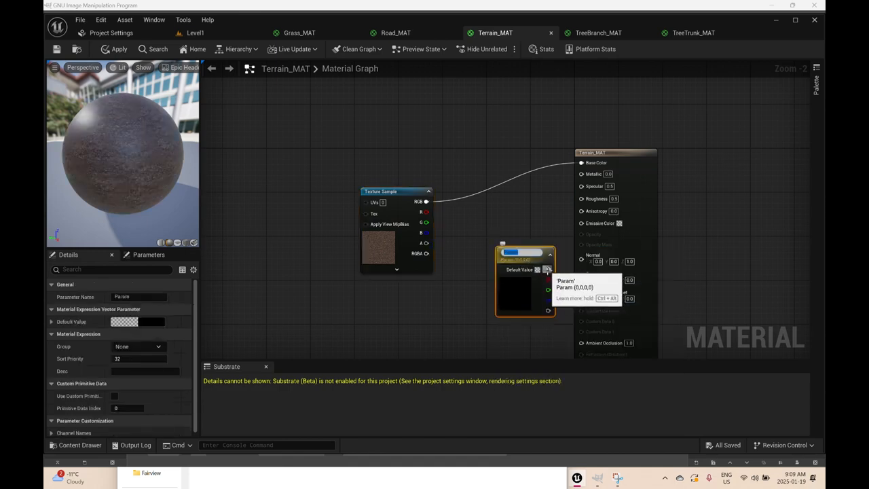
left_click_drag(548, 267, 582, 187)
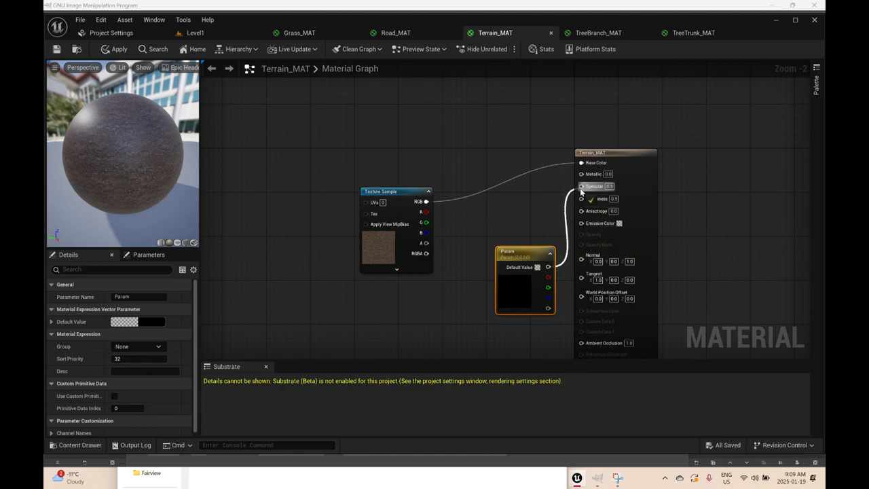
right_click(286, 220)
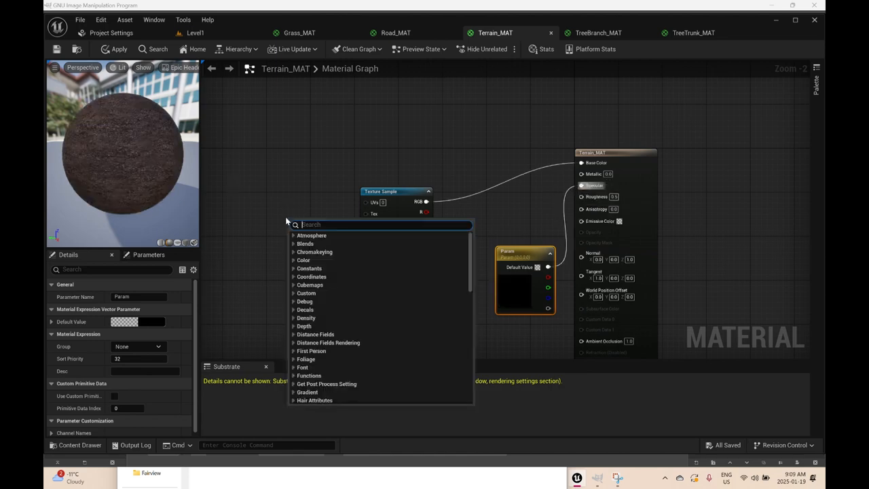
type("tex")
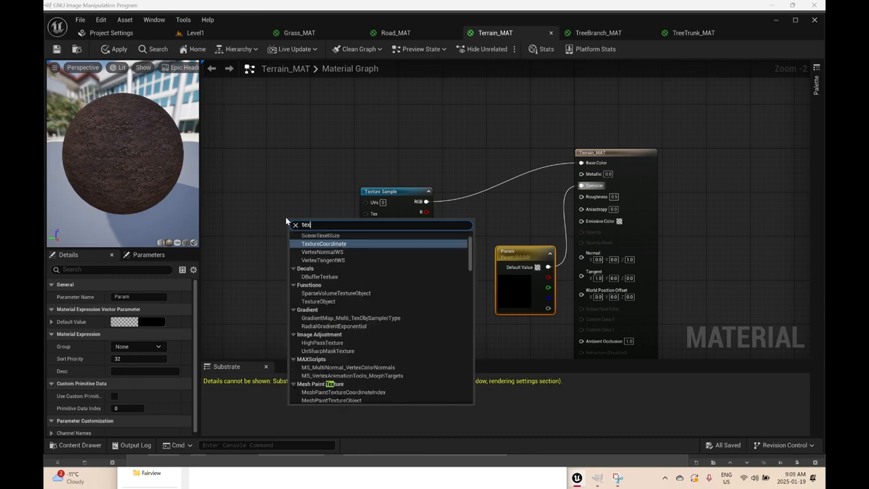
type("ture coo")
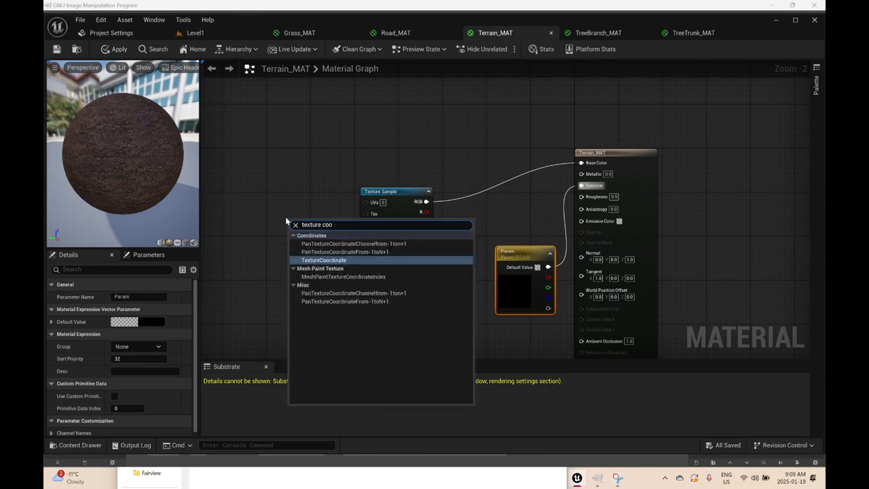
left_click(329, 252)
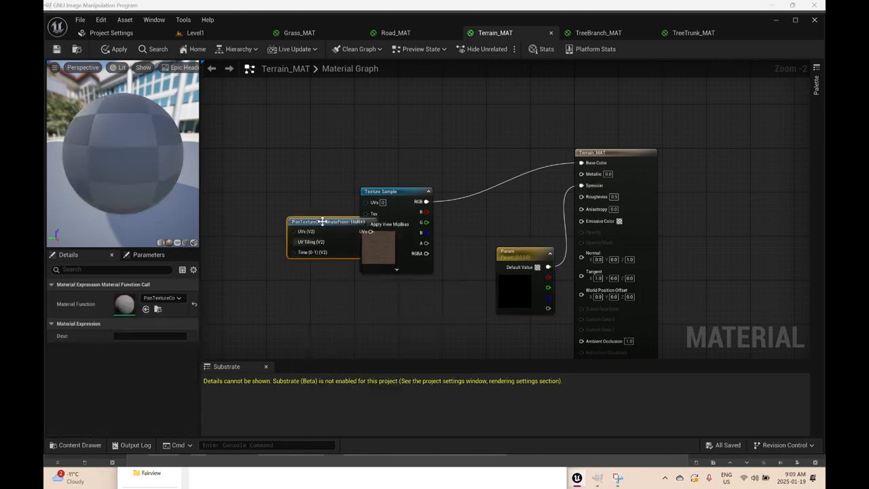
key("Delete")
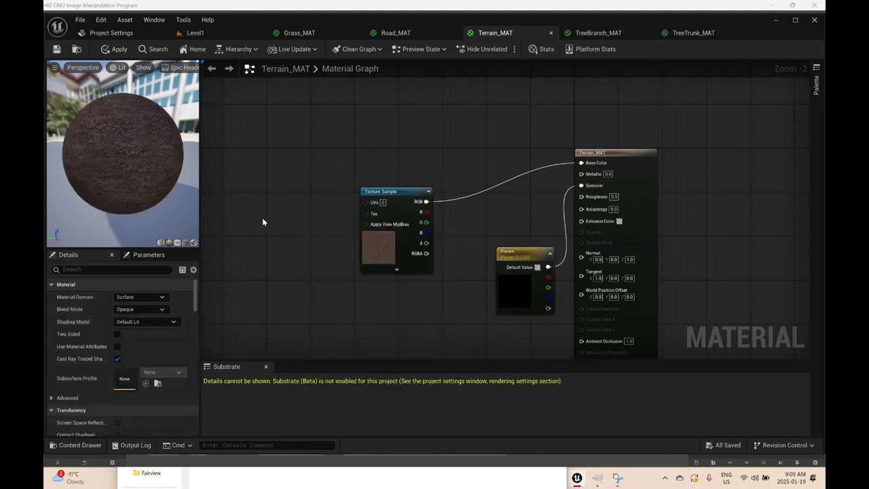
Step: Add a TextureCoordinate node to Terrain_MAT, connect it to the Texture Sample's UVs input, and save the material
right_click(253, 206)
type("textu")
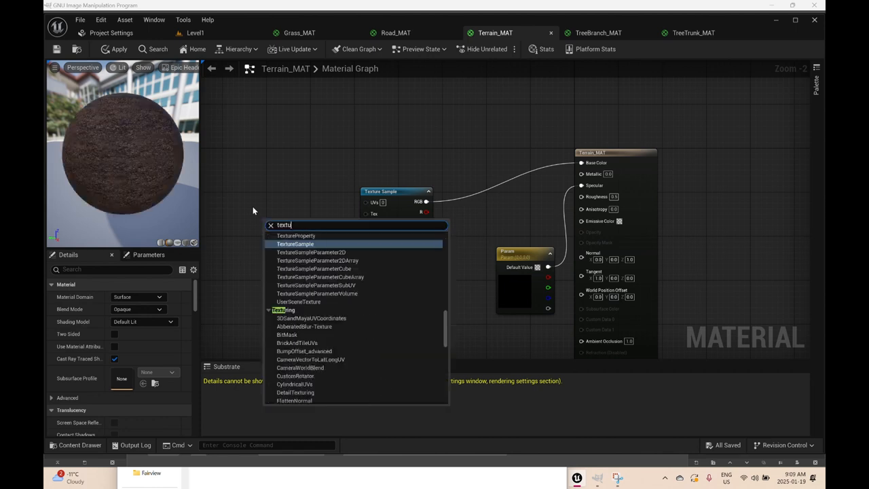
type("re coo")
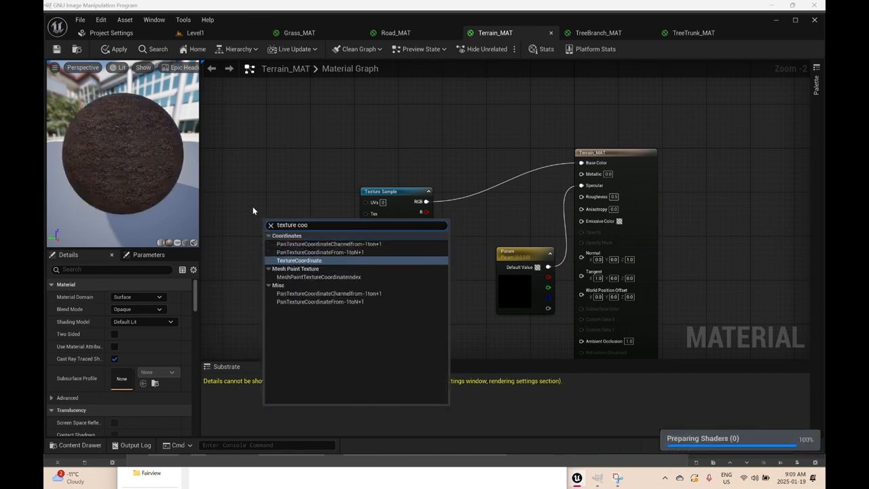
left_click(299, 261)
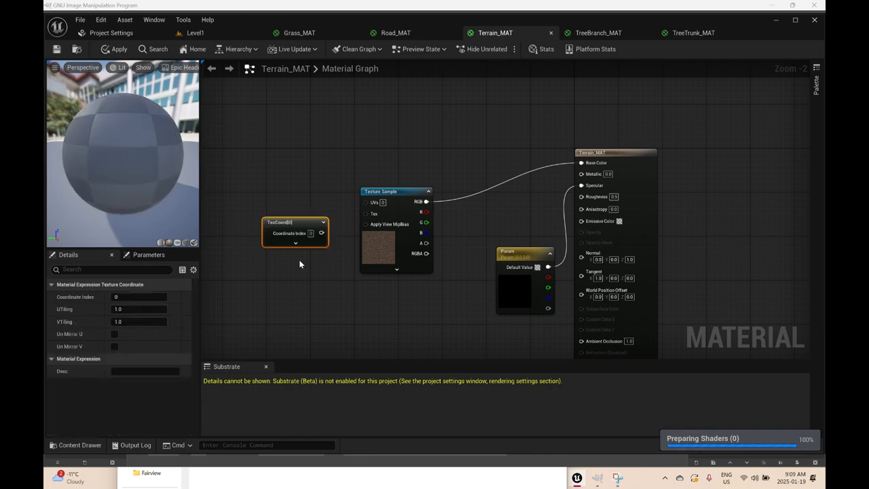
left_click_drag(321, 234, 367, 205)
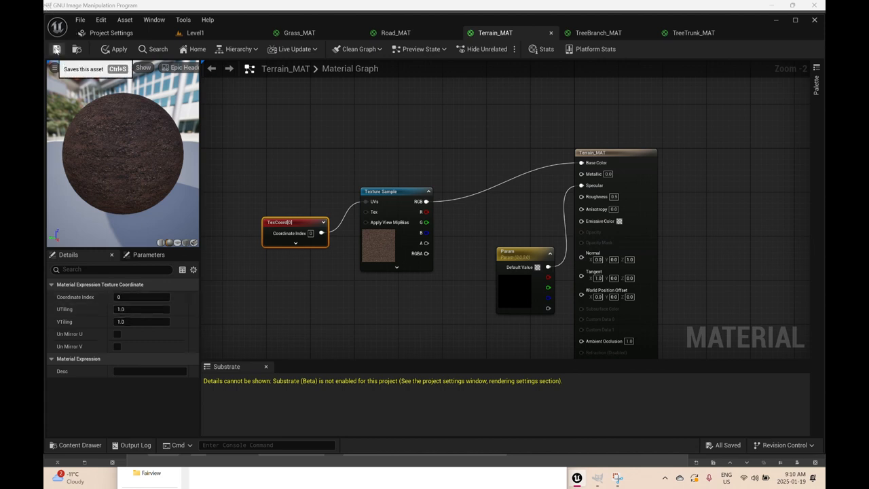
left_click(56, 50)
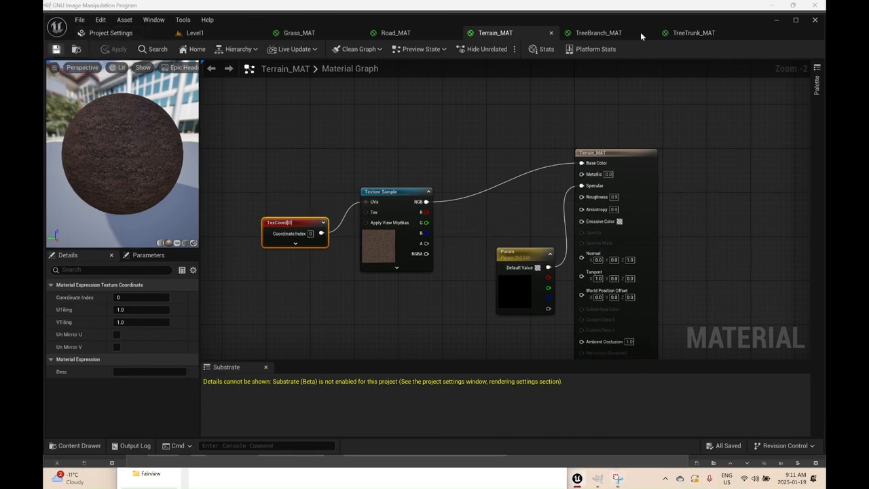
Step: Switch to the TreeBranch_MAT graph and add a Texture Sample node beside the material's main node
left_click(608, 32)
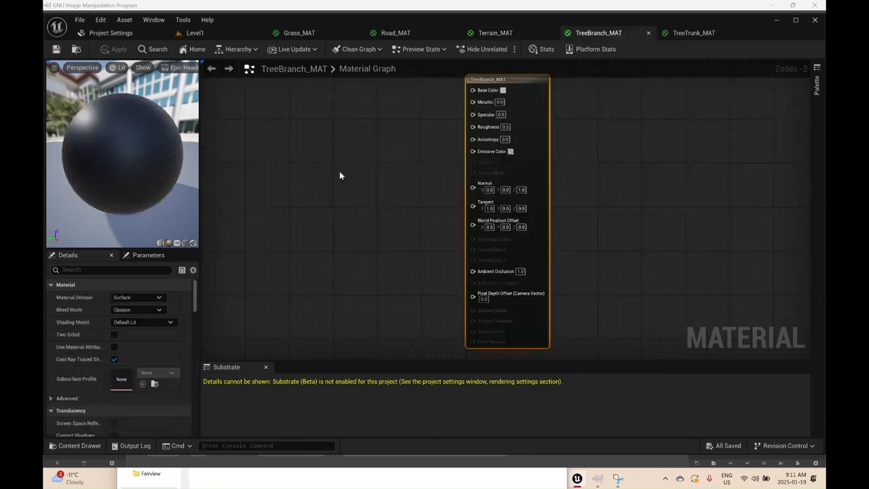
right_click(393, 211)
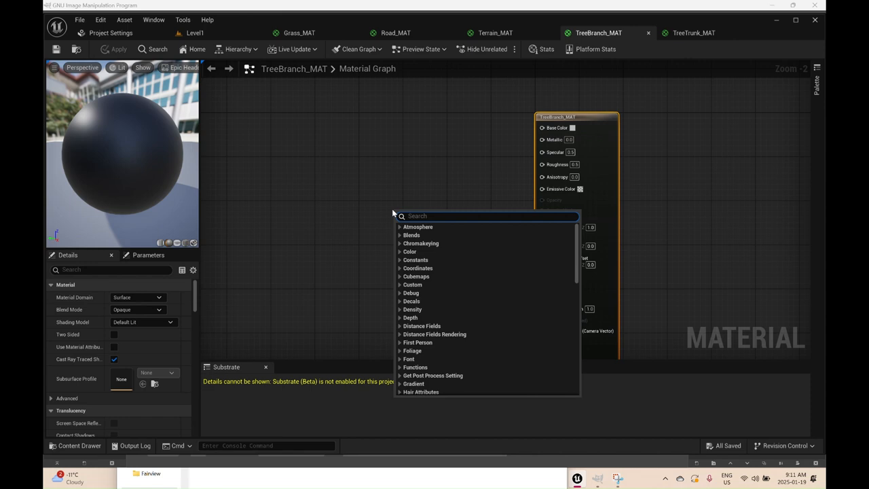
type("texture sa")
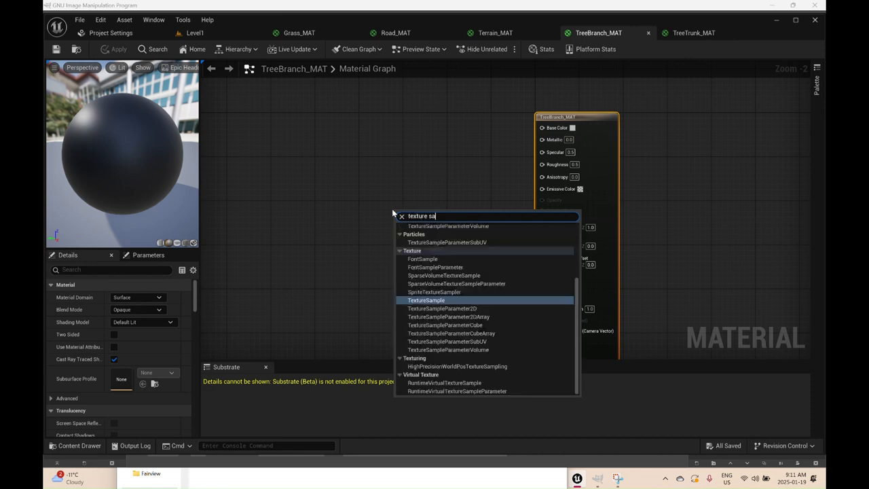
left_click(427, 300)
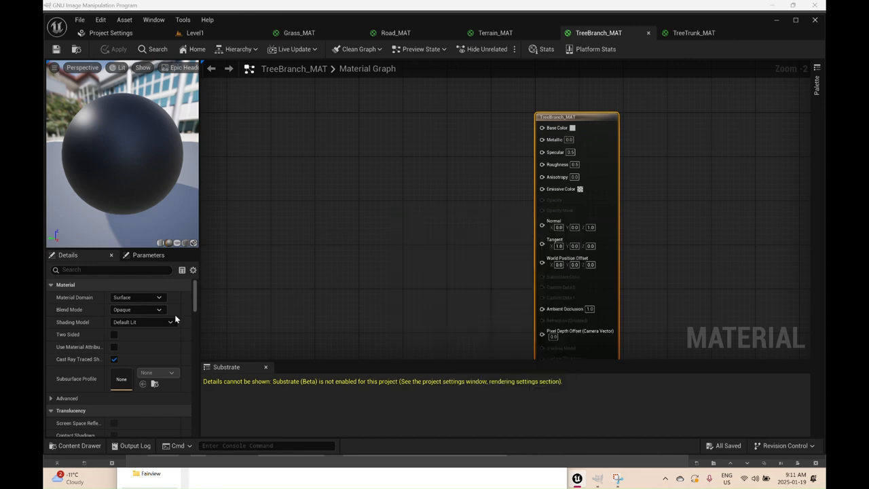
Step: Search the textures available to the new Texture Sample for "branc", then clear the search
left_click(151, 373)
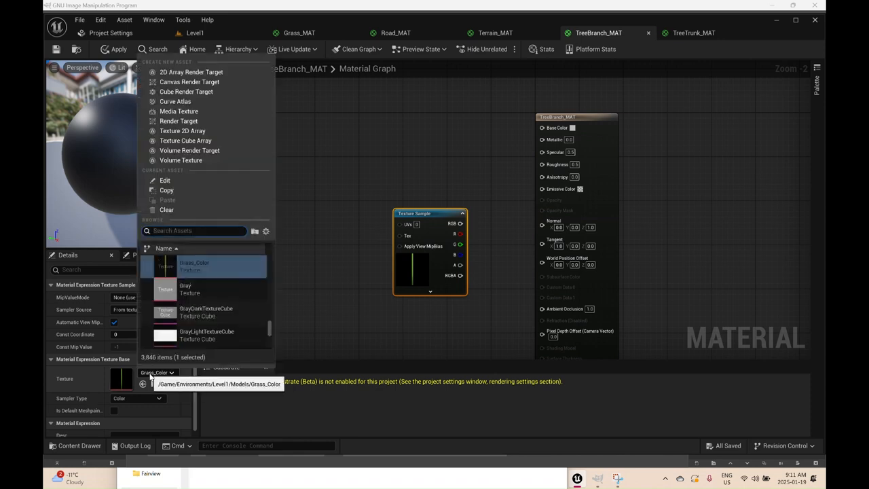
type("bra")
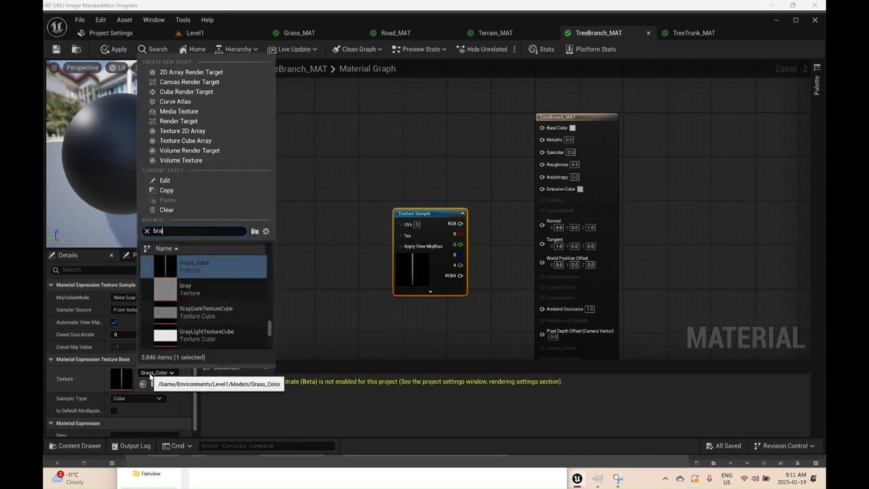
type("nc")
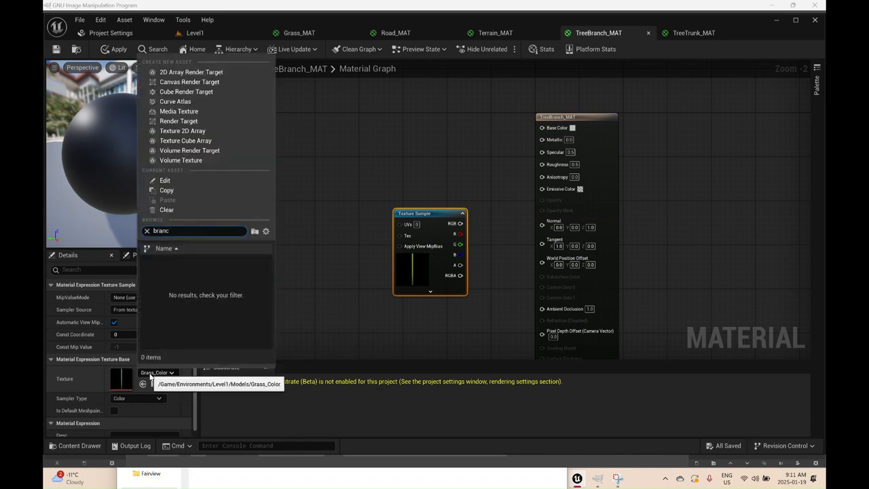
key("BackSpace")
key("BackSpace")
key("BackSpace")
key("BackSpace")
key("BackSpace")
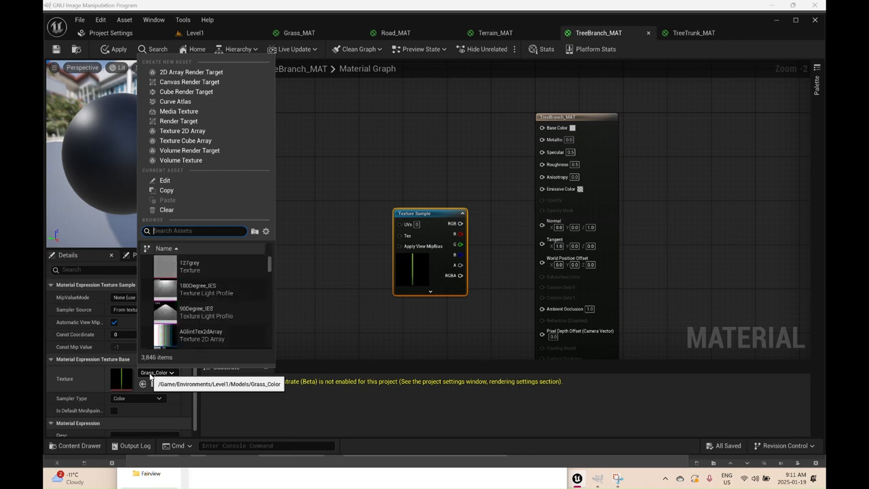
Step: Look through the assets in Level1's Models folder for a branch color texture
left_click(213, 31)
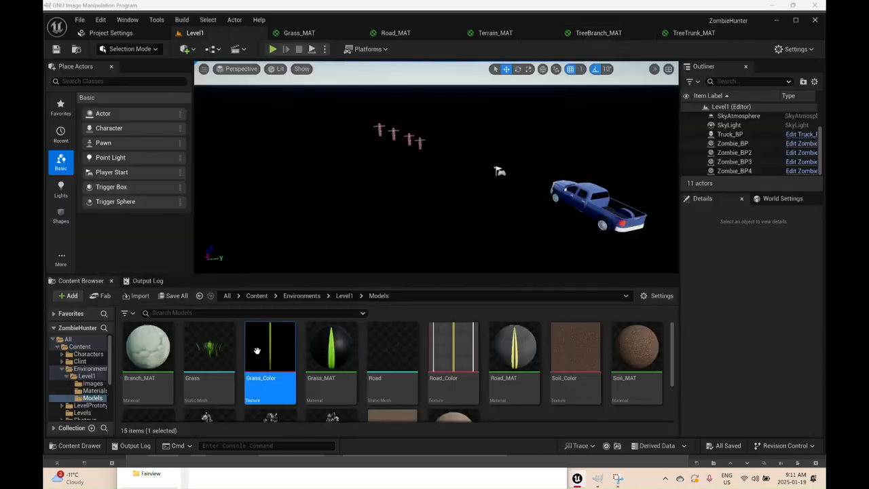
scroll(296, 356, "down", 1)
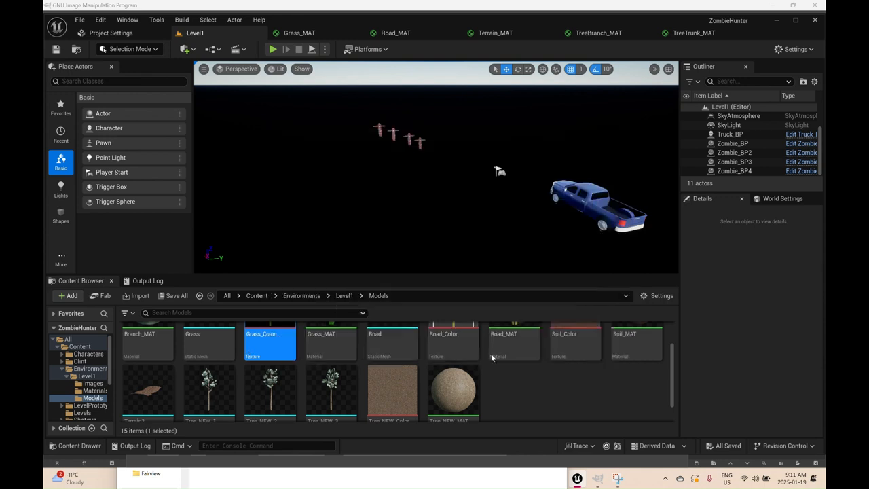
scroll(333, 360, "up", 1)
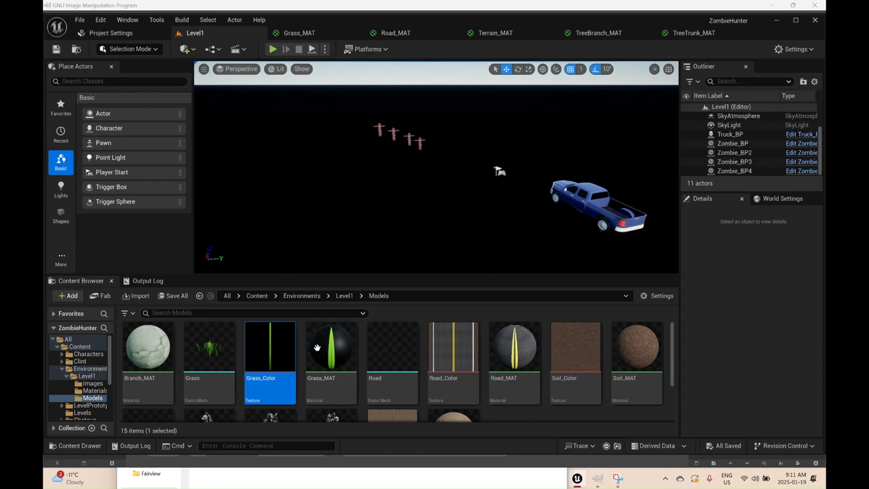
scroll(322, 348, "down", 1)
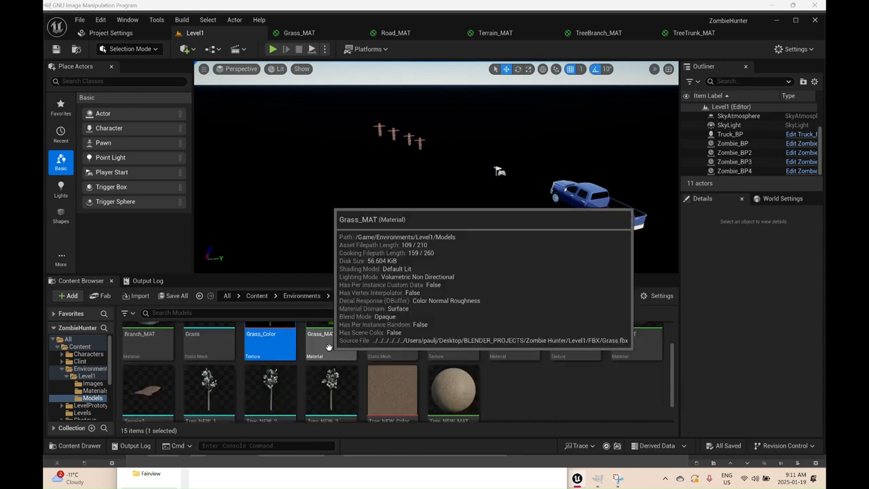
scroll(361, 350, "down", 1)
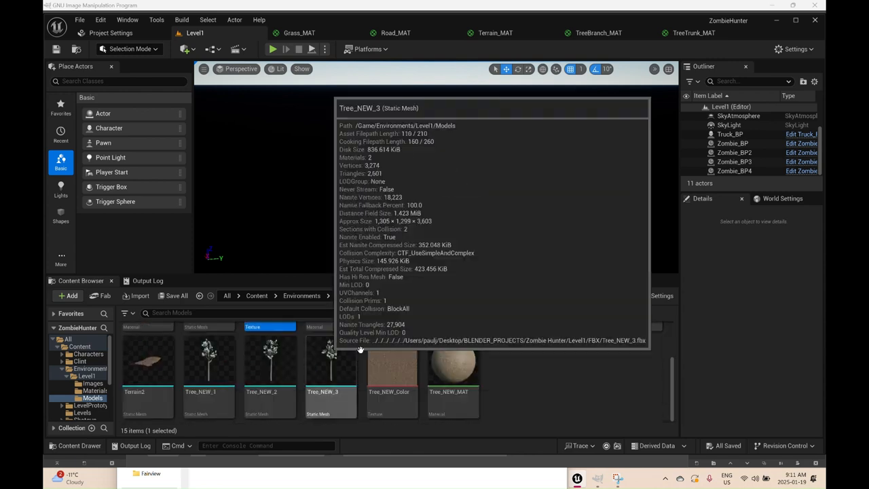
scroll(361, 350, "up", 1)
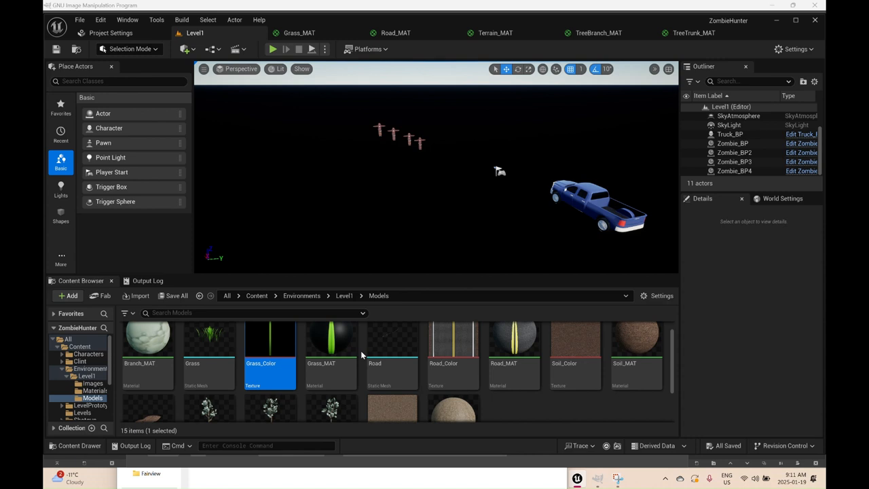
Step: Return to TreeBranch_MAT and recheck the Texture Sample's available textures for "branc", closing the list without choosing one
left_click(592, 32)
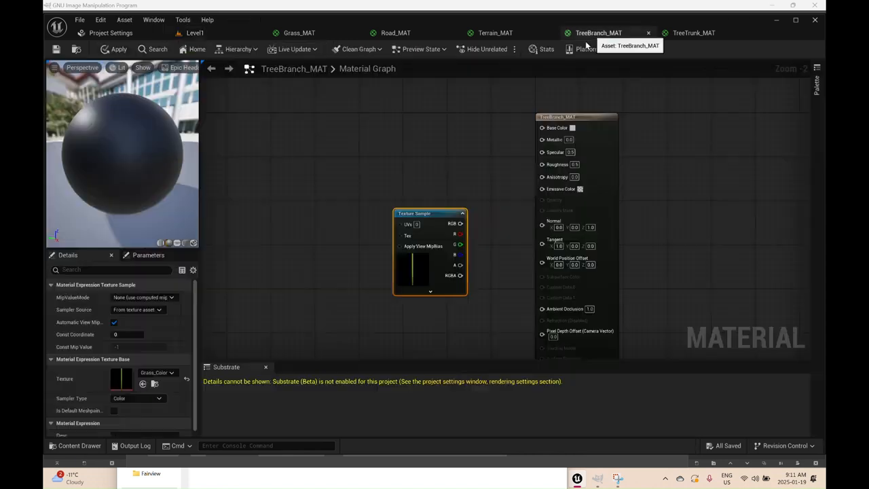
left_click(158, 373)
type("b")
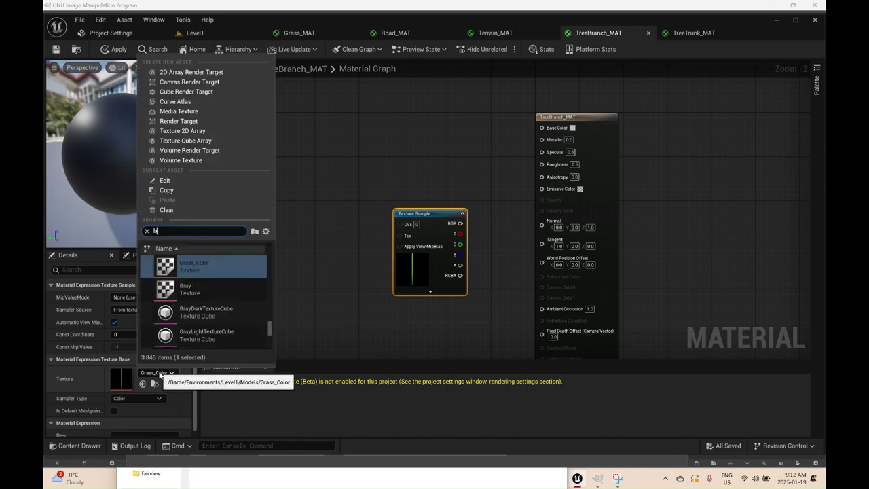
type("ranc")
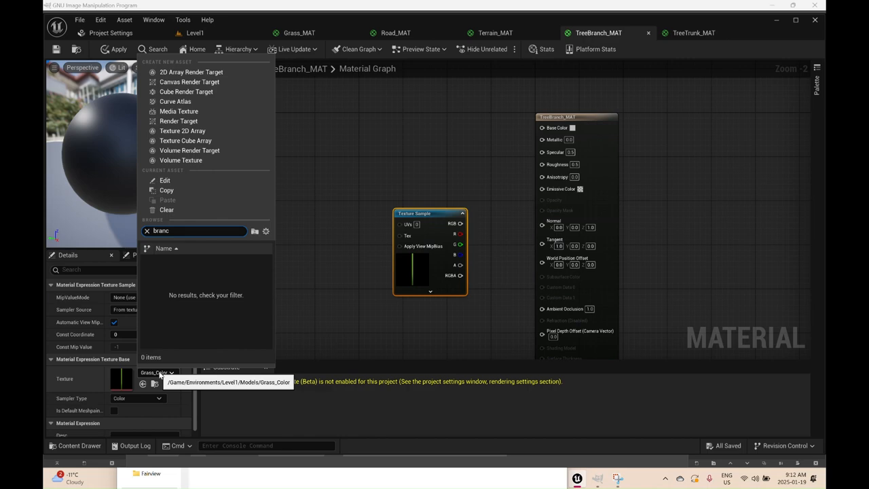
left_click(343, 275)
left_click(334, 279)
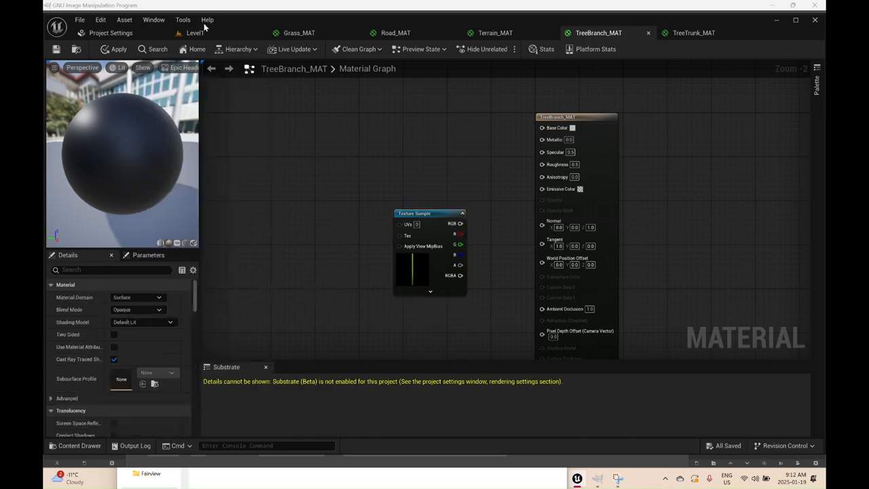
Step: Import the Branch_Color image from the Zombie Hunter Level1 Textures folder into Level1's Models folder
left_click(204, 34)
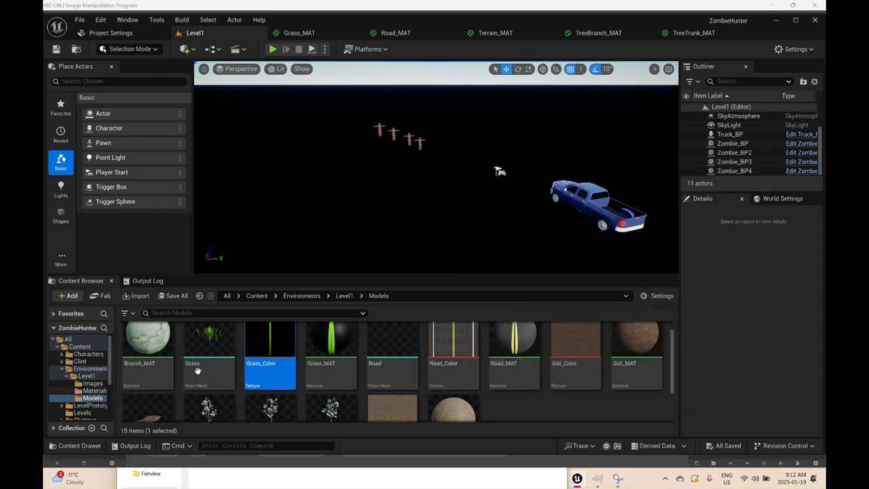
left_click(136, 297)
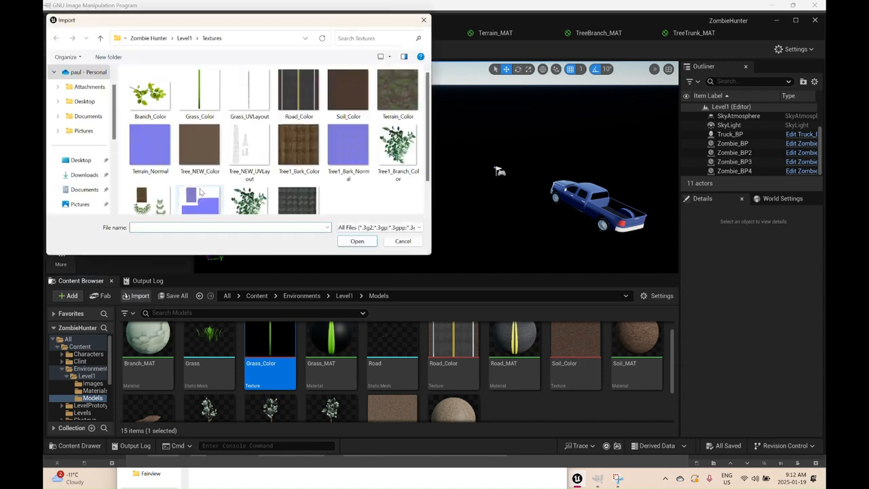
left_click(139, 103)
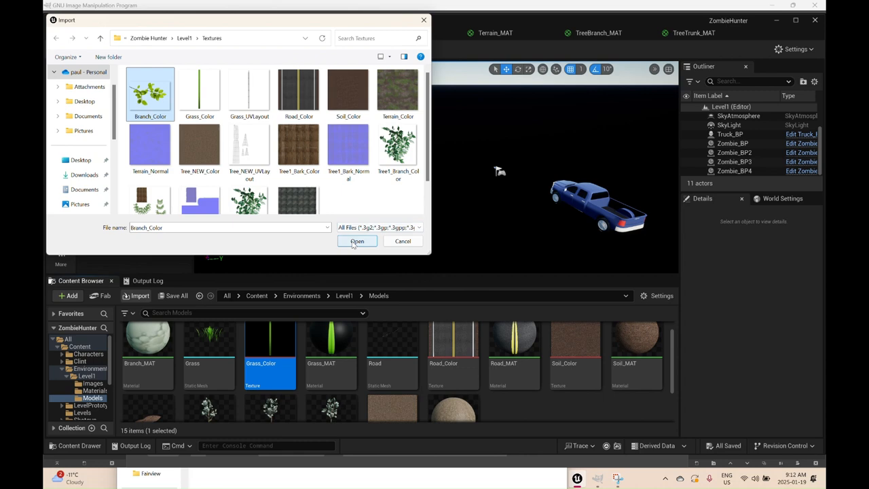
left_click(356, 242)
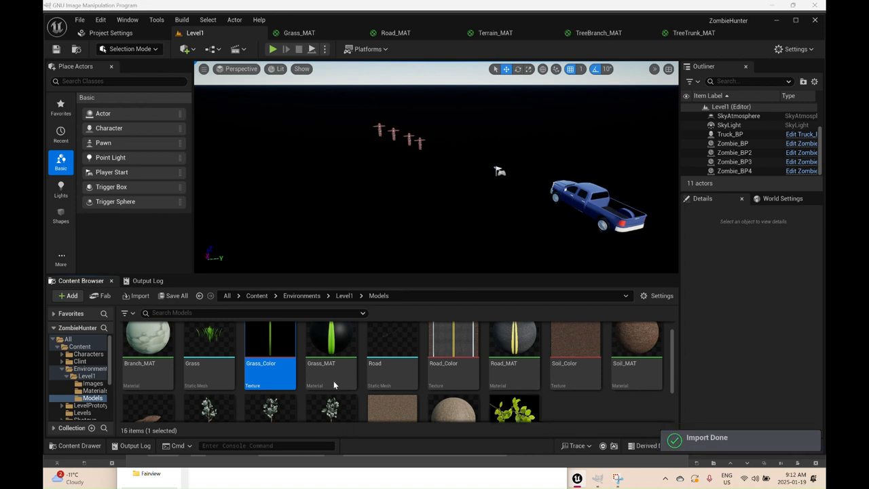
Step: Assign the Branch_Color texture to TreeBranch_MAT's Texture Sample and connect its RGB output to Base Color
left_click(591, 36)
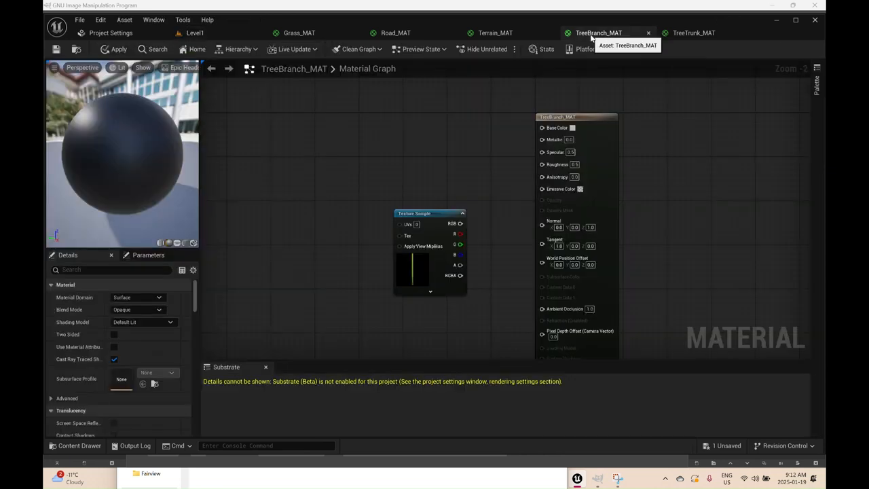
left_click(429, 232)
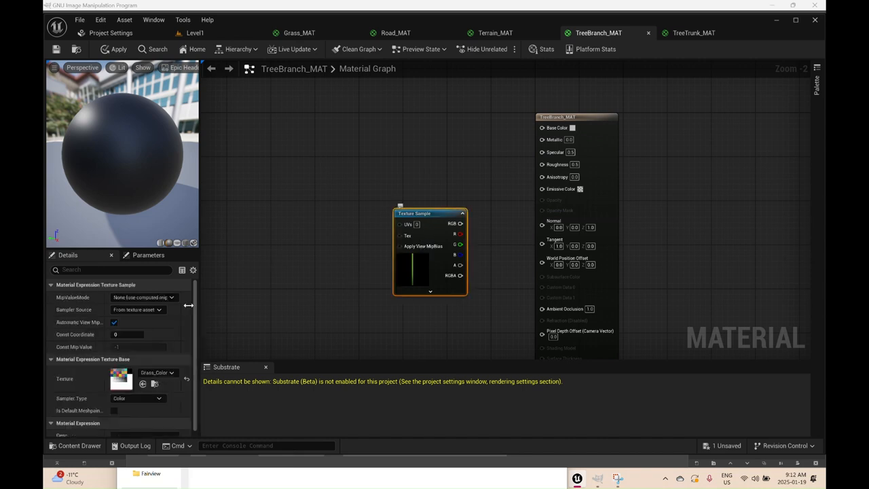
left_click(155, 373)
type("branch")
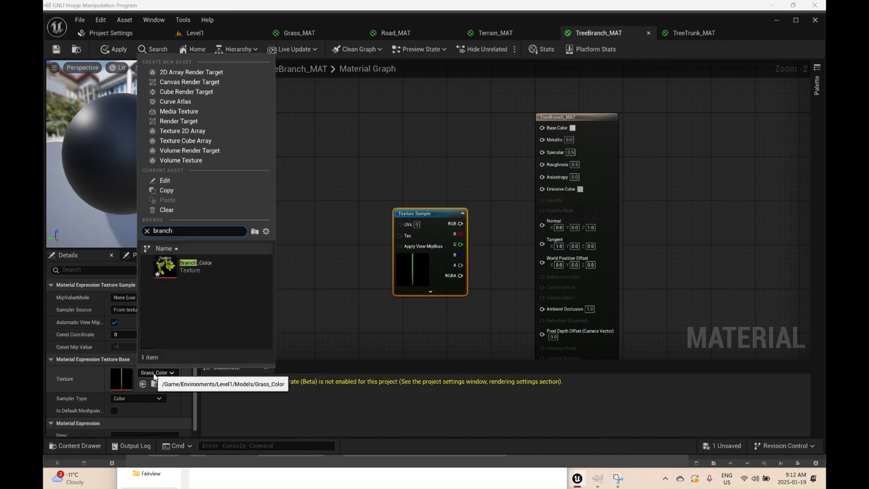
left_click(169, 269)
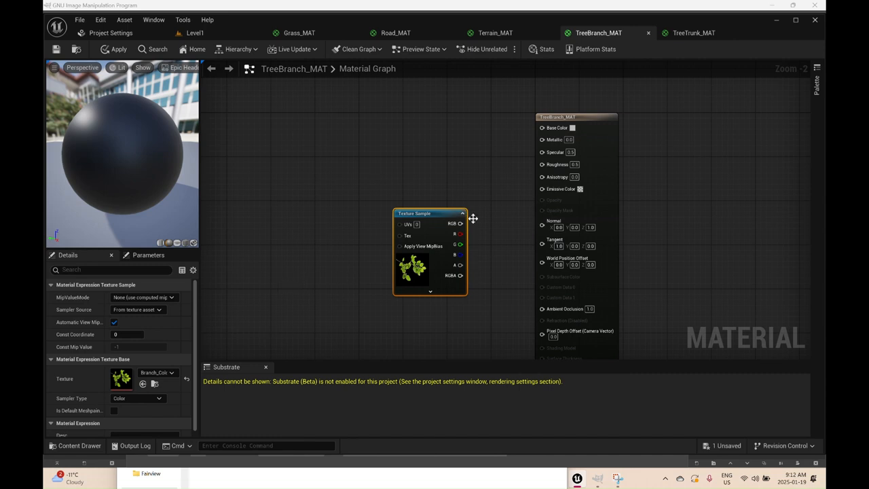
left_click_drag(460, 224, 542, 127)
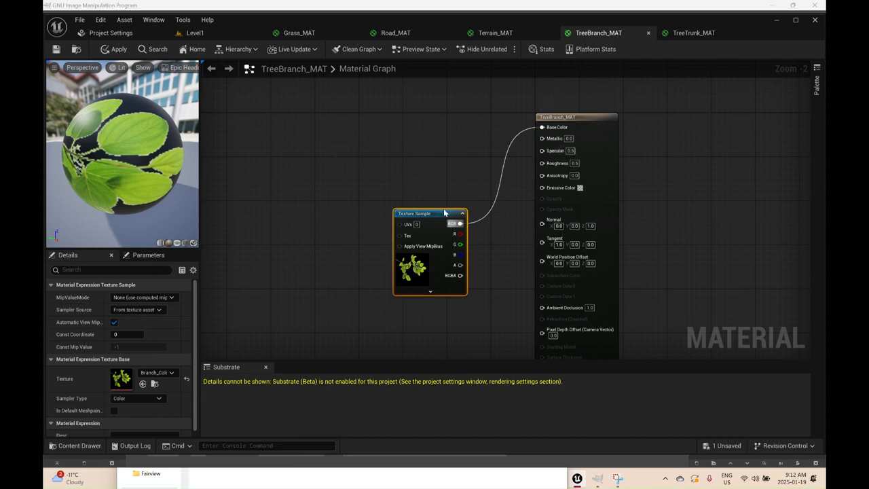
left_click_drag(445, 212, 399, 166)
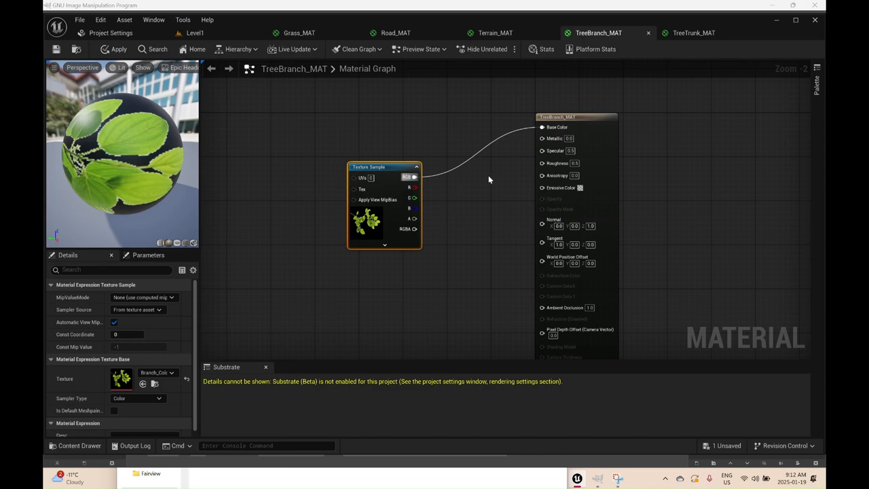
Step: Set TreeBranch_MAT's Blend Mode to Translucent and connect the Texture Sample's A output to Opacity
left_click(601, 180)
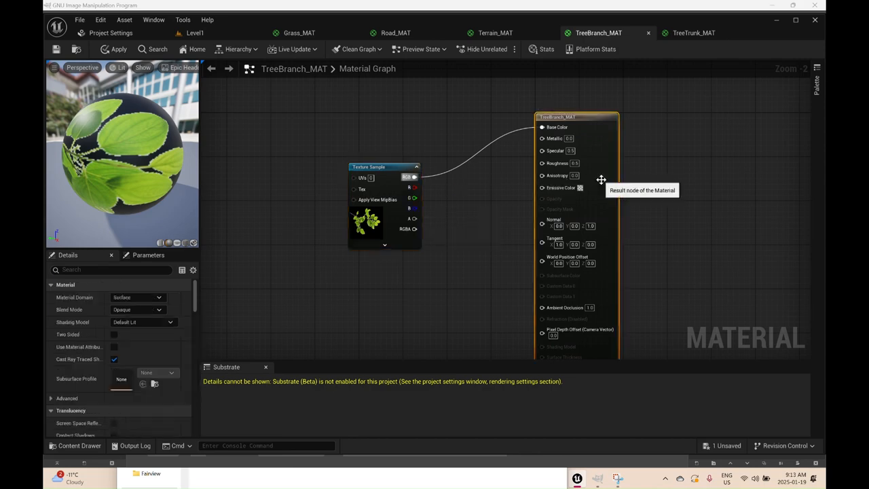
left_click(127, 311)
left_click(406, 247)
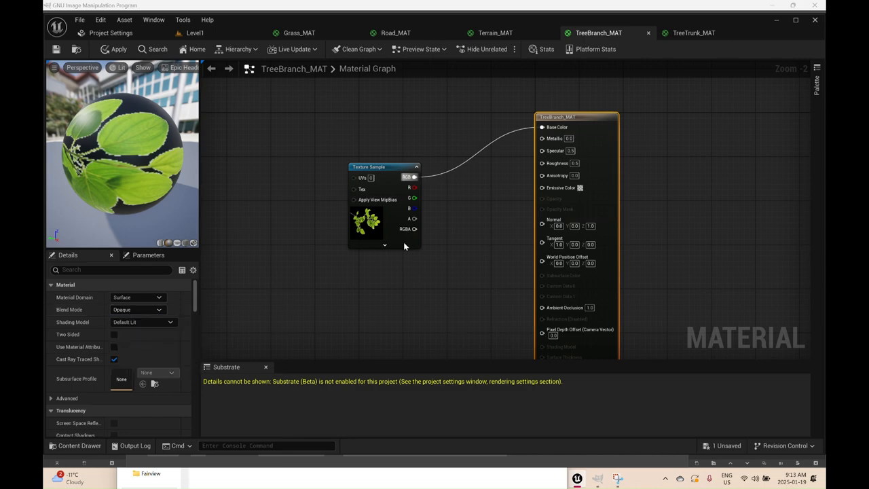
left_click_drag(414, 218, 542, 191)
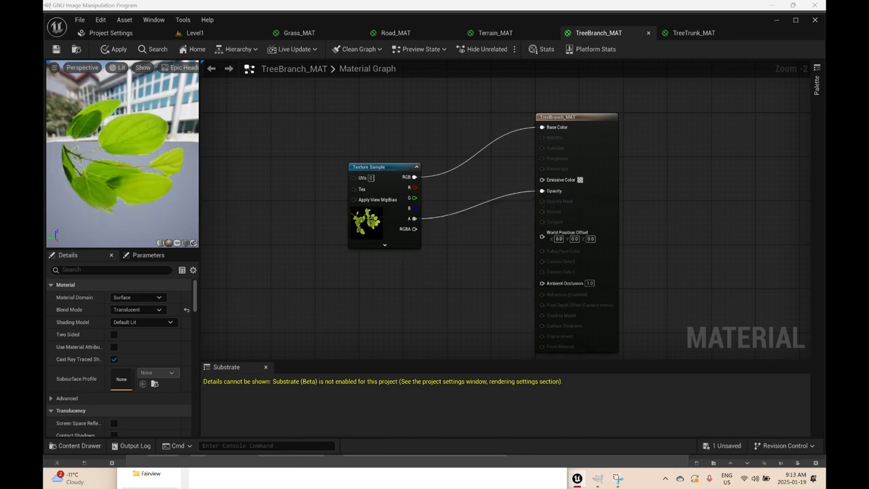
left_click_drag(109, 150, 159, 152)
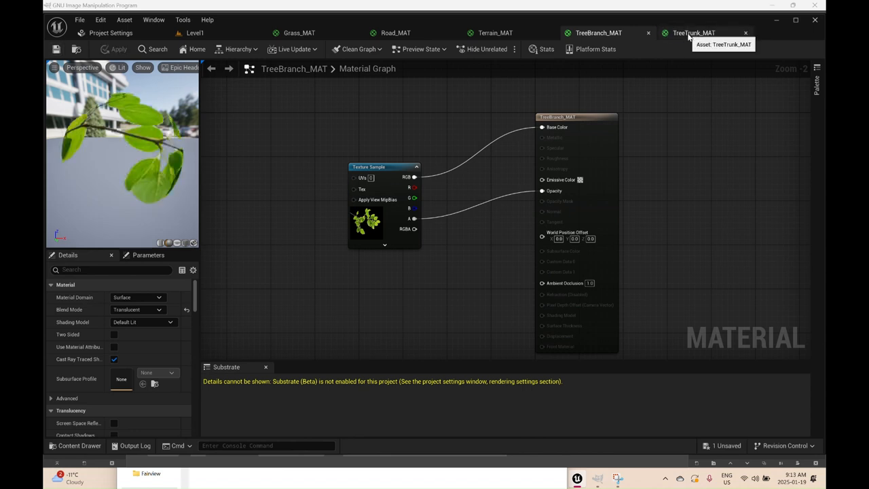
Step: Add a TextureSample node to the TreeTrunk_MAT material graph and connect its RGB output to Base Color
left_click(690, 34)
right_click(275, 183)
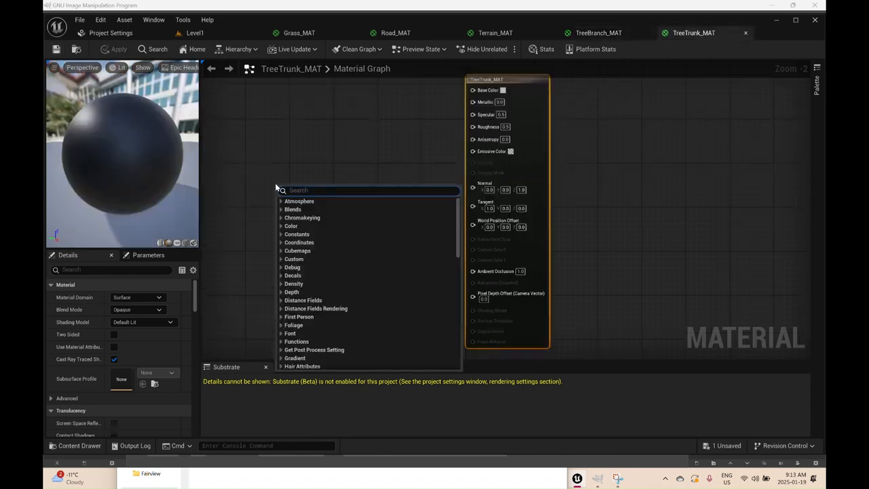
type("textru")
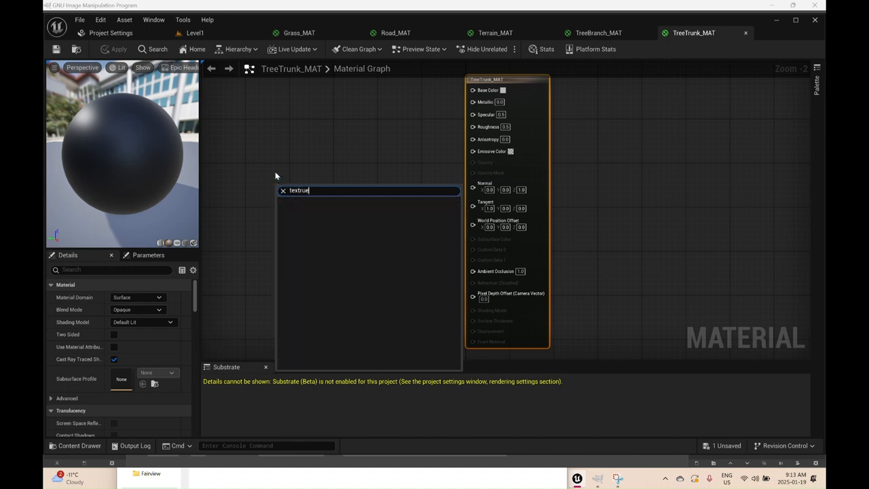
type("e")
key("BackSpace")
key("BackSpace")
key("BackSpace")
type("ure")
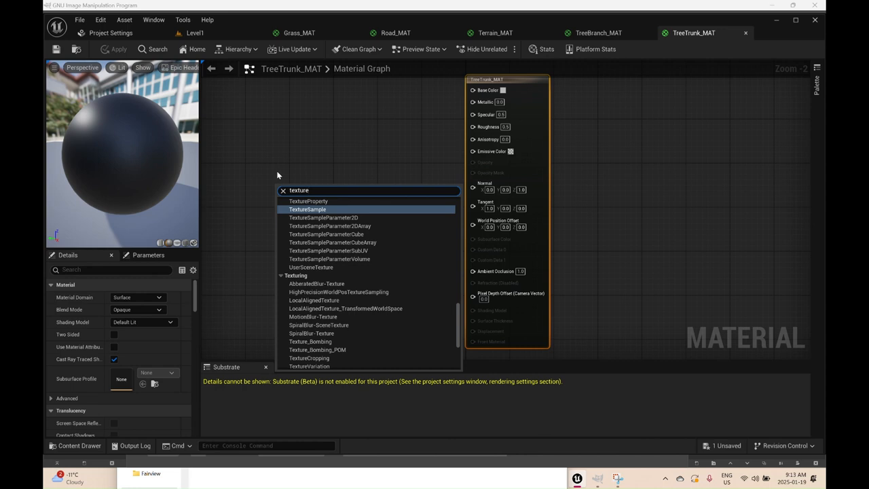
left_click(319, 209)
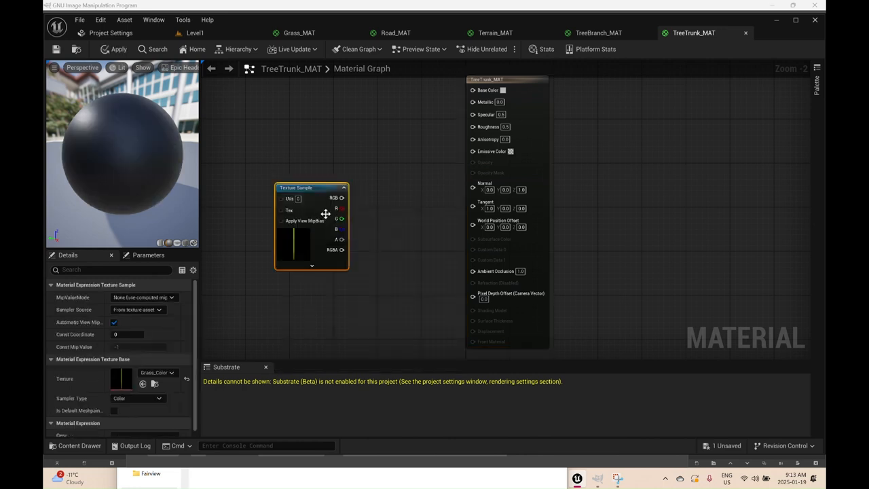
left_click_drag(342, 198, 473, 90)
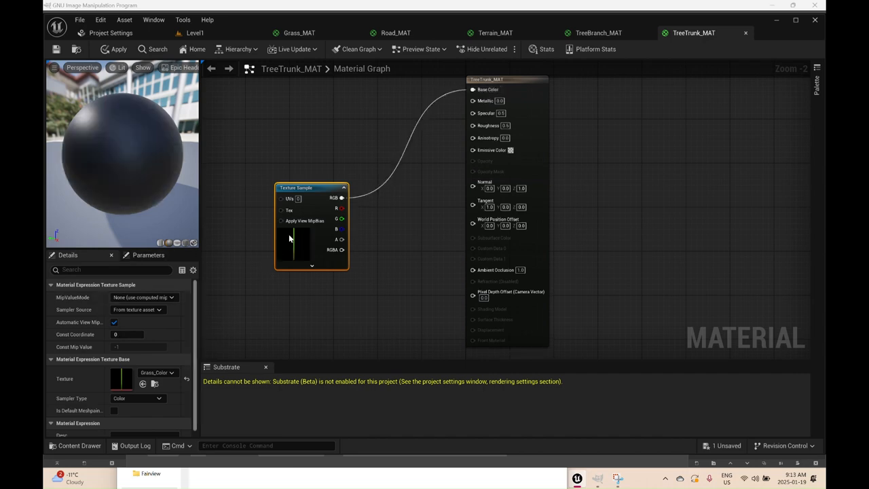
Step: Find the tree textures for TreeTrunk_MAT's Texture Sample and assign Tree_NEW_Color
left_click(158, 373)
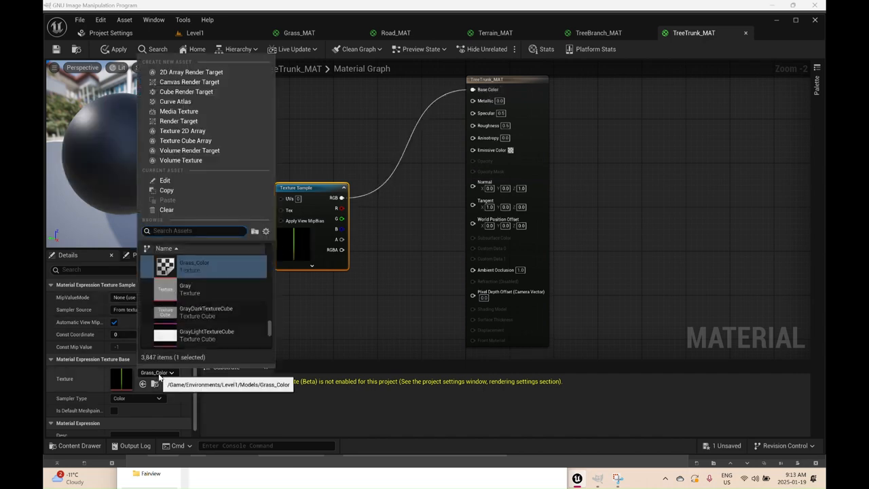
type("tr")
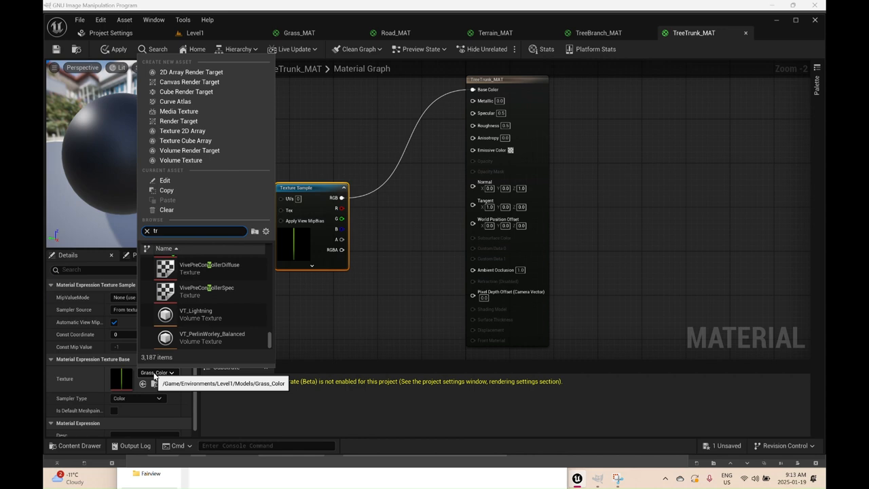
type("ee")
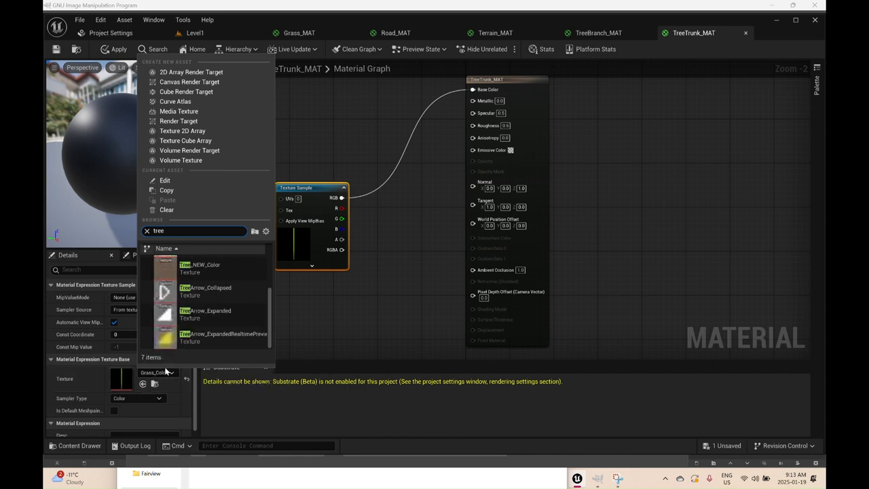
left_click(162, 270)
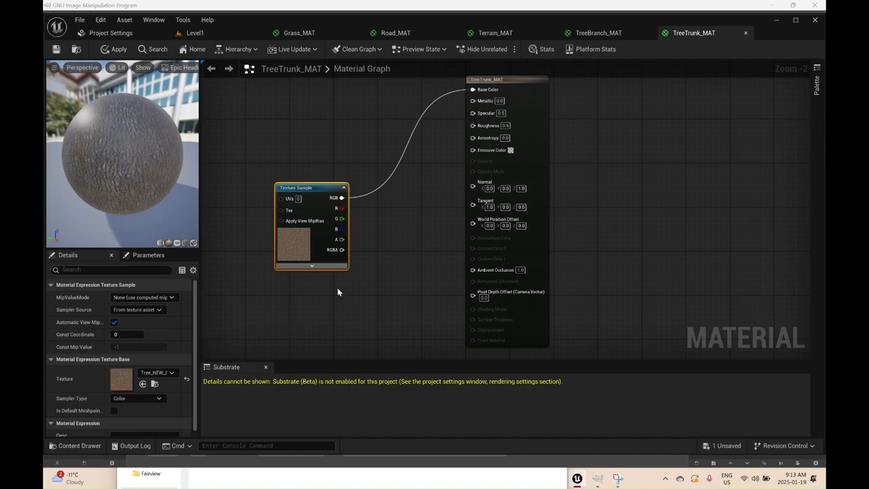
Step: Add a VectorParameter node to TreeTrunk_MAT and connect its main output to Specular
right_click(373, 291)
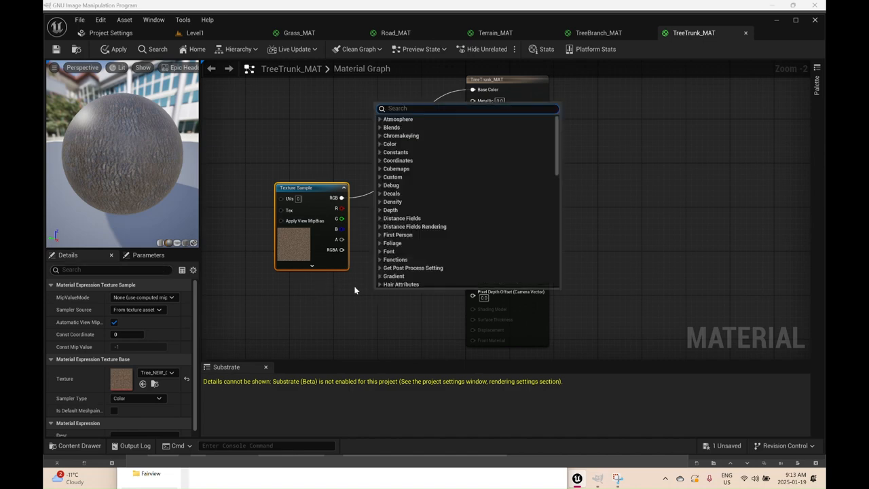
type("vector par")
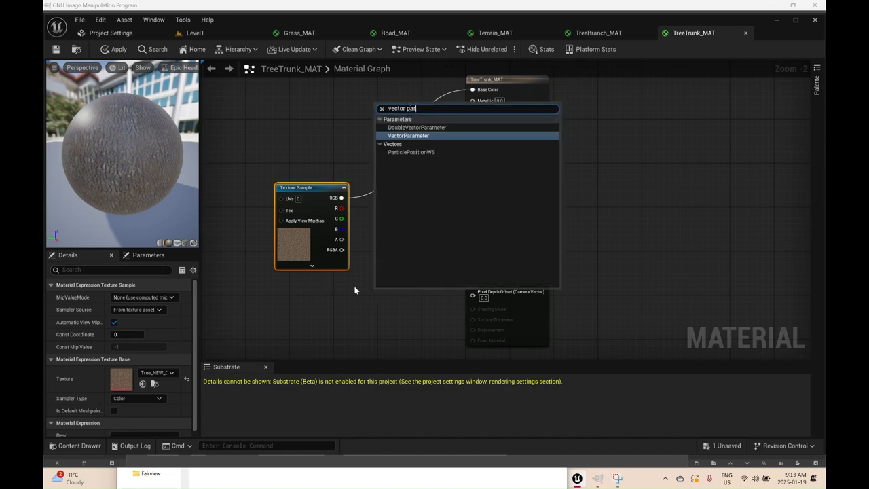
left_click(408, 136)
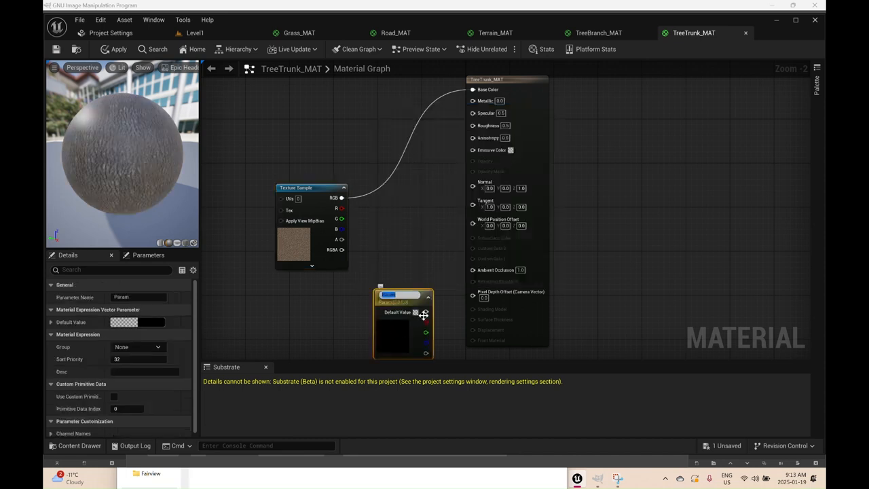
left_click_drag(425, 311, 475, 116)
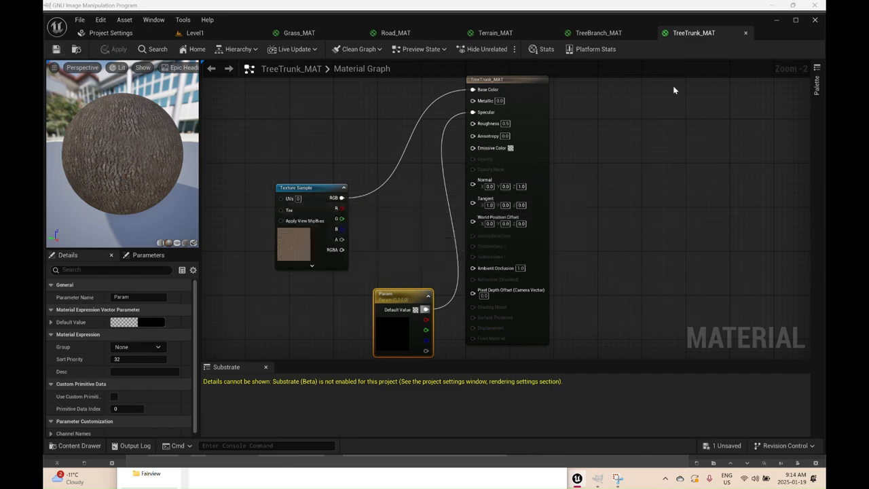
Step: Close the TreeTrunk_MAT, TreeBranch_MAT and Grass_MAT material editors
left_click(746, 34)
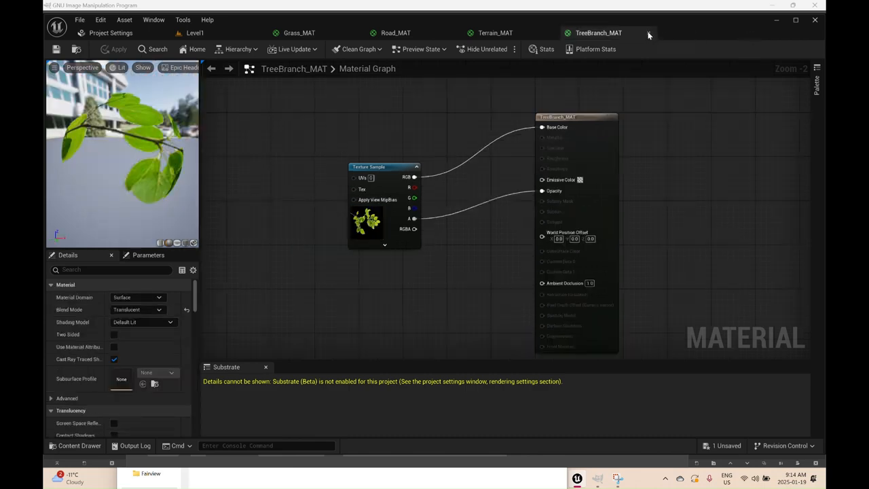
left_click(649, 32)
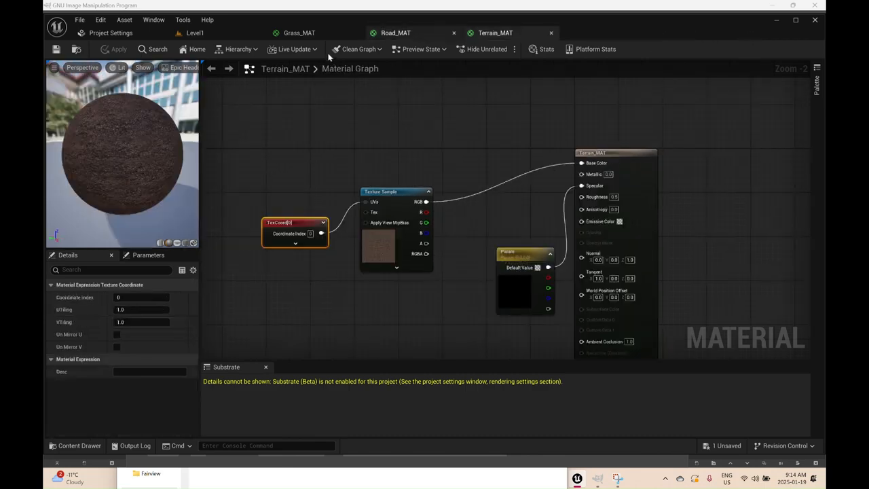
left_click(356, 32)
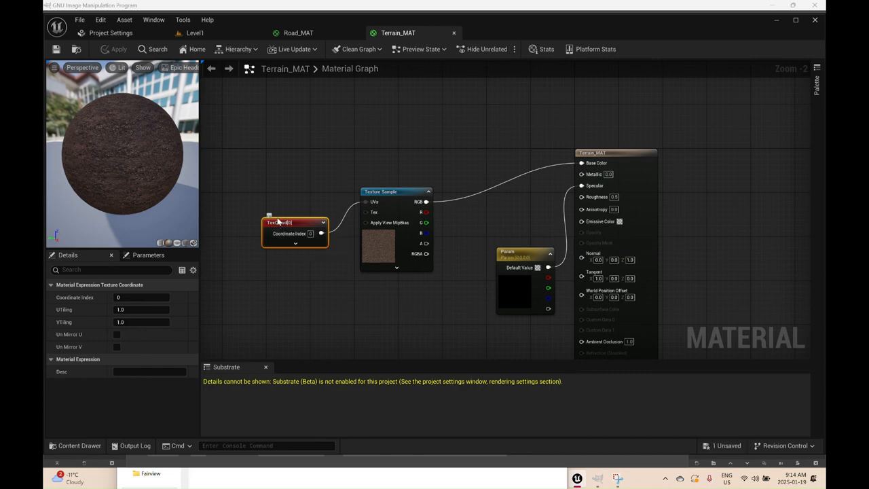
Step: Return to Level1 and open the Grass static mesh from its Models folder to check its material
left_click(196, 33)
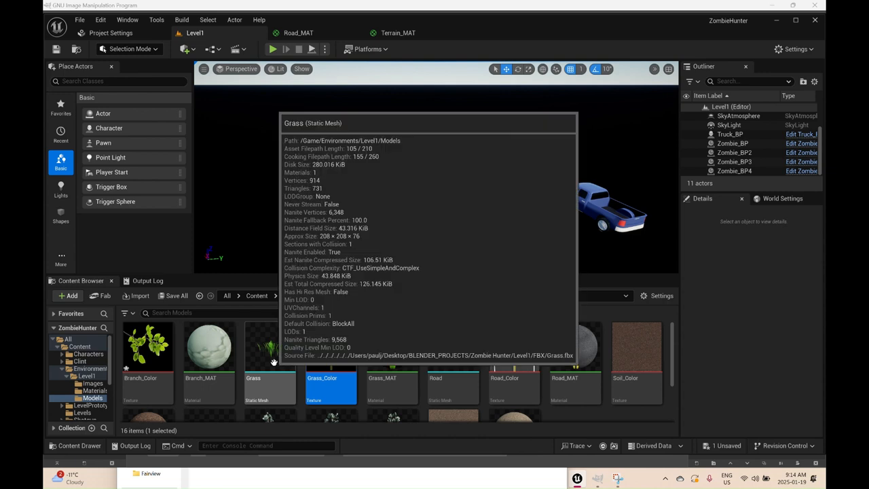
double_click(274, 364)
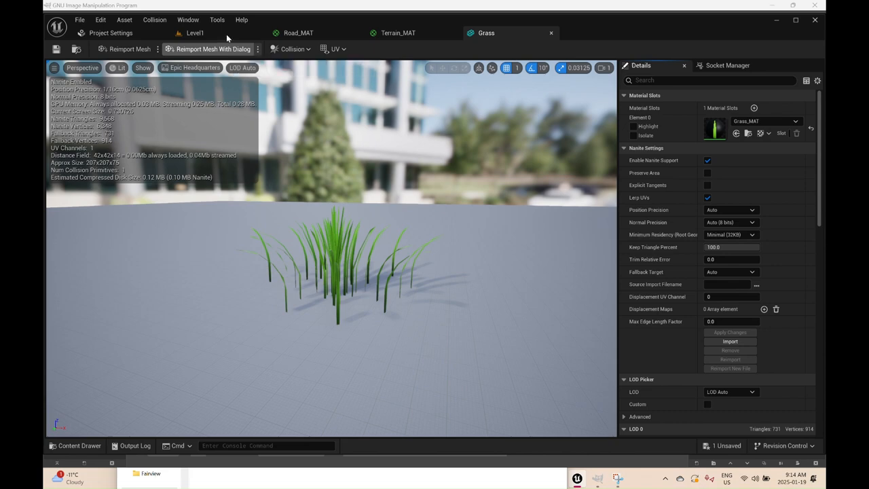
Step: Open the Tree_NEW_1, Tree_NEW_2 and Tree_NEW_3 static meshes from the Level1 Models folder for editing
left_click(226, 34)
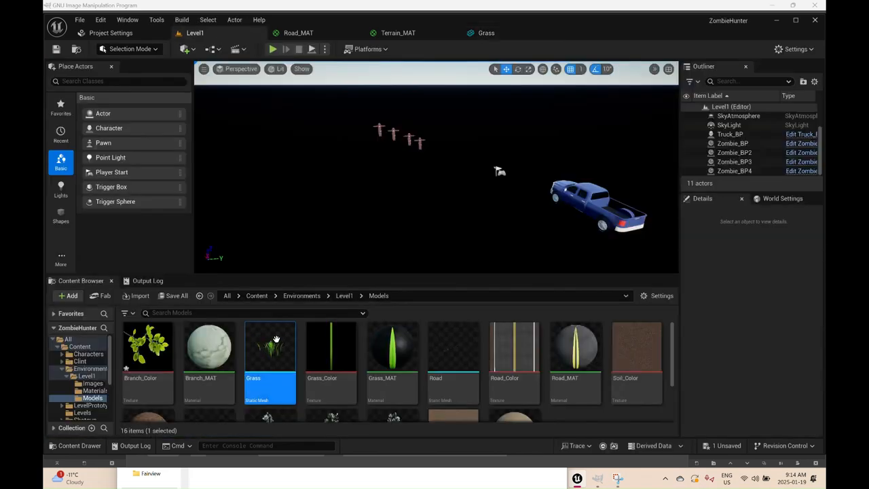
scroll(268, 367, "down", 1)
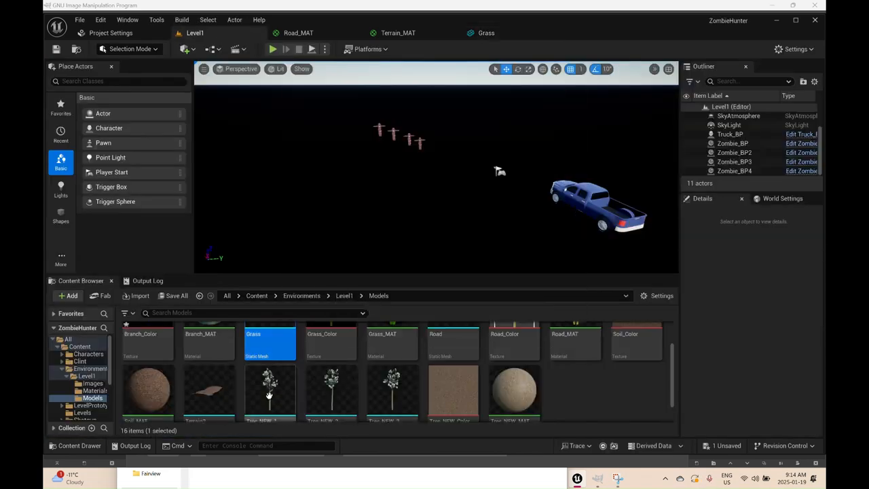
left_click_drag(269, 395, 255, 154)
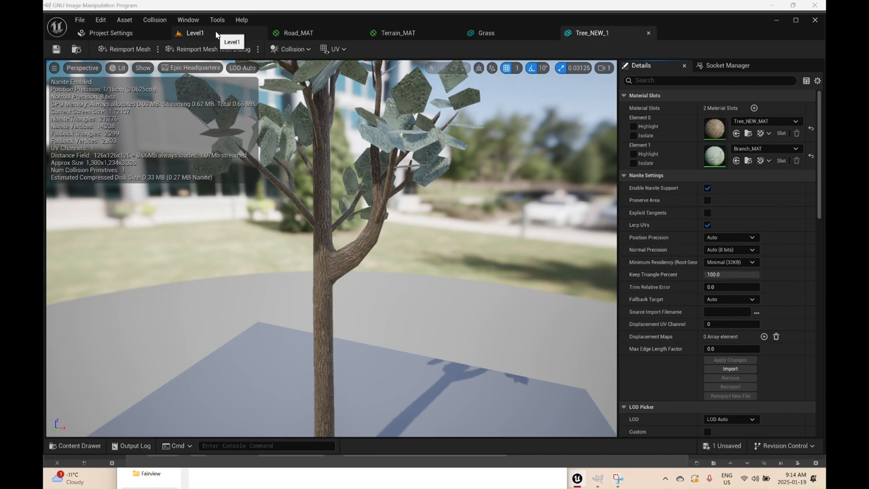
left_click(216, 34)
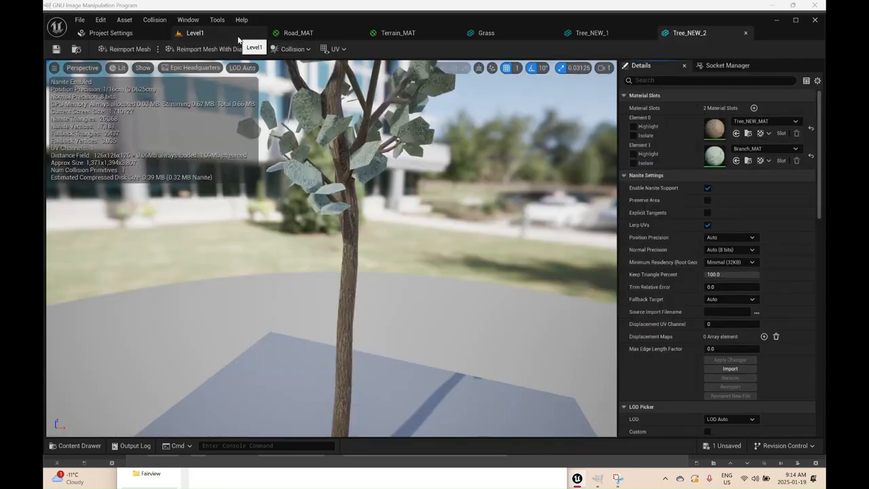
left_click(238, 38)
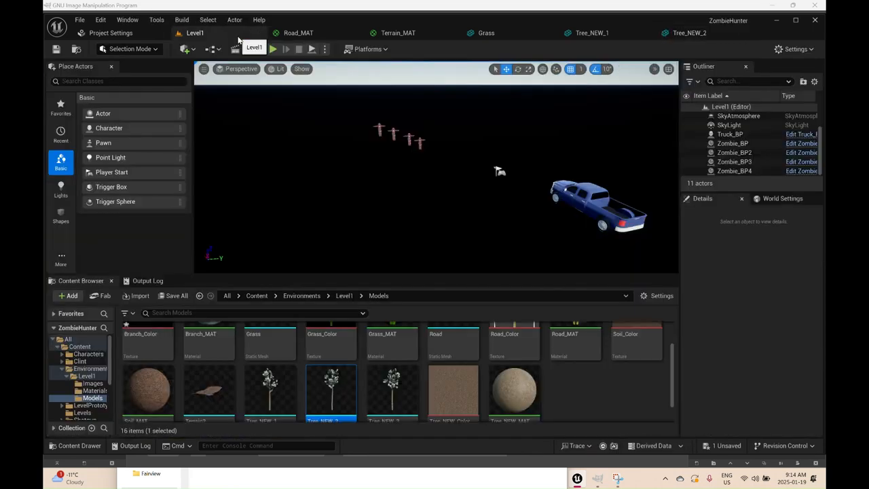
double_click(378, 384)
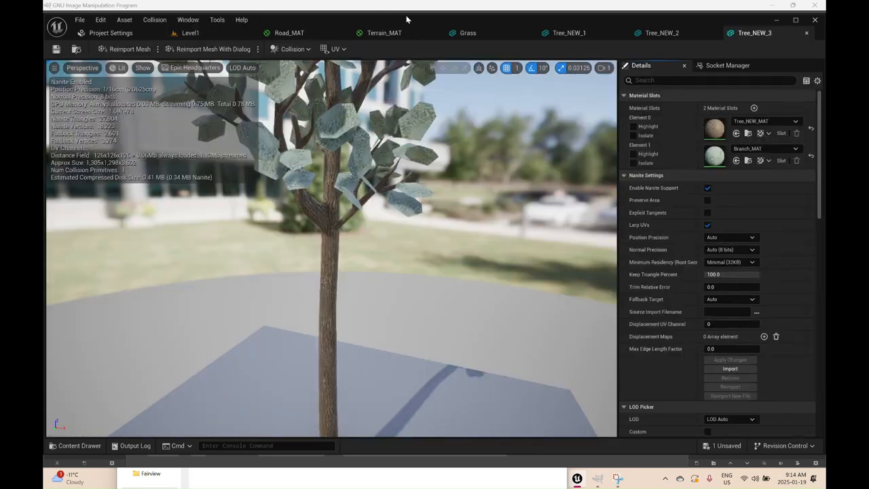
Step: Assign the Grass_MAT from the Level1/Materials folder to Element 0 of the Grass mesh, then save and close the mesh
left_click(479, 32)
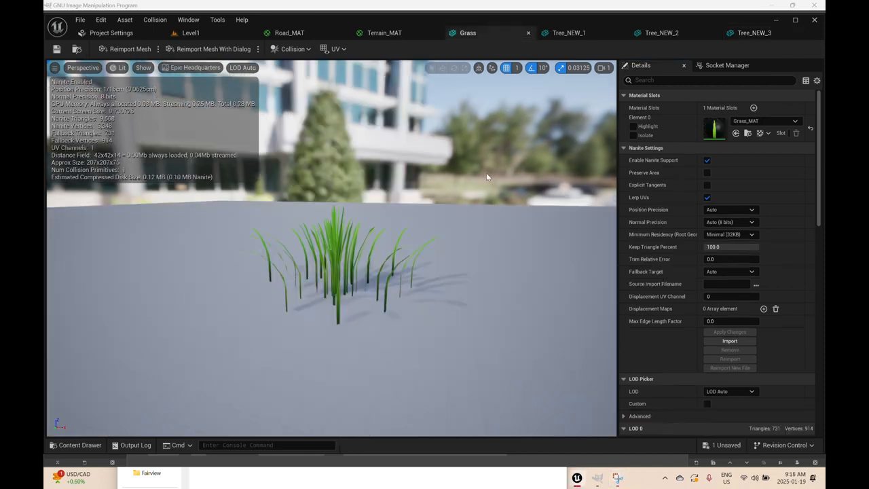
left_click(766, 121)
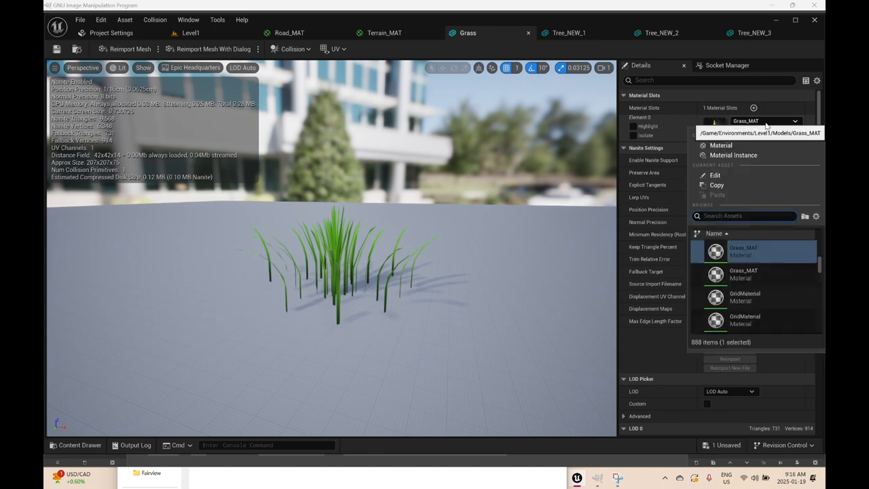
mouse_move(721, 279)
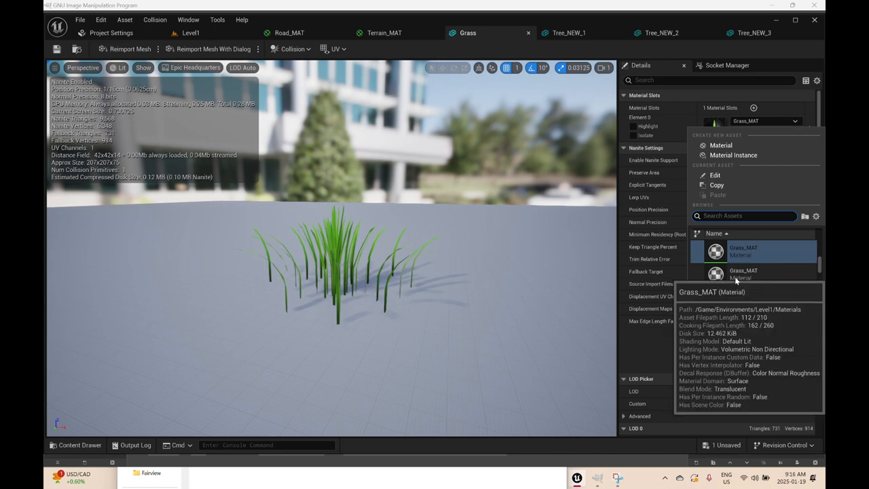
left_click(737, 276)
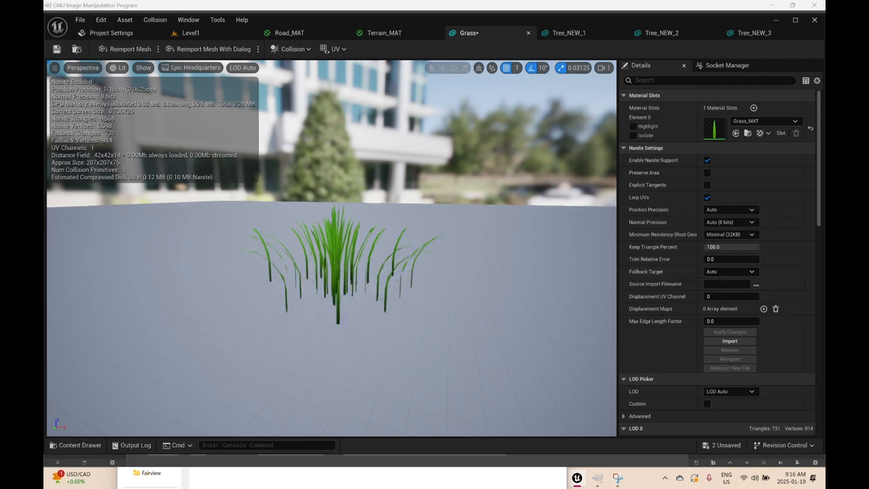
left_click_drag(333, 272, 401, 239)
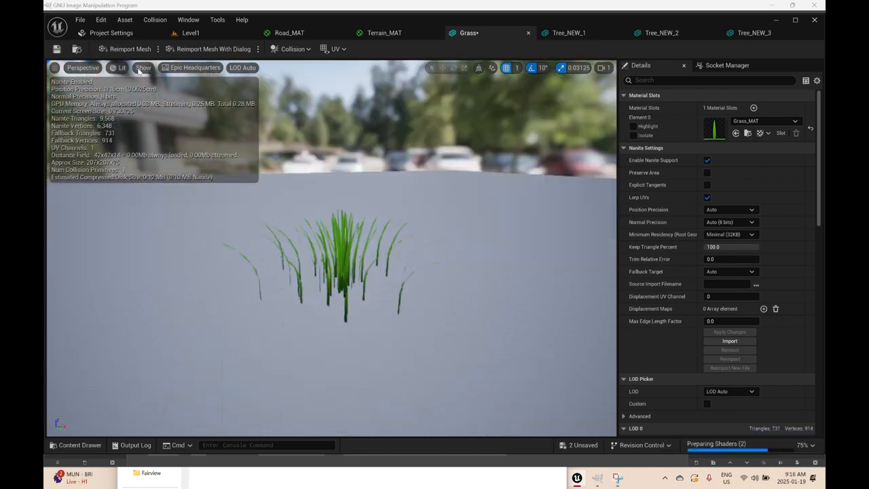
left_click(57, 50)
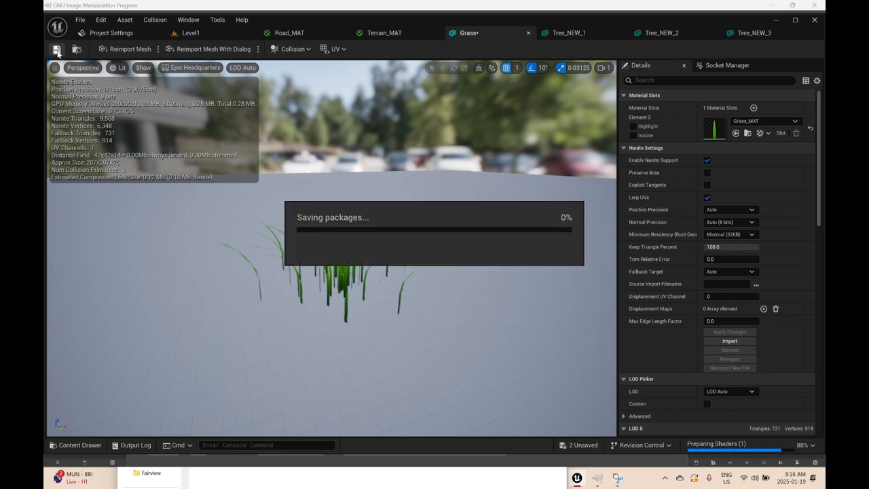
left_click(529, 33)
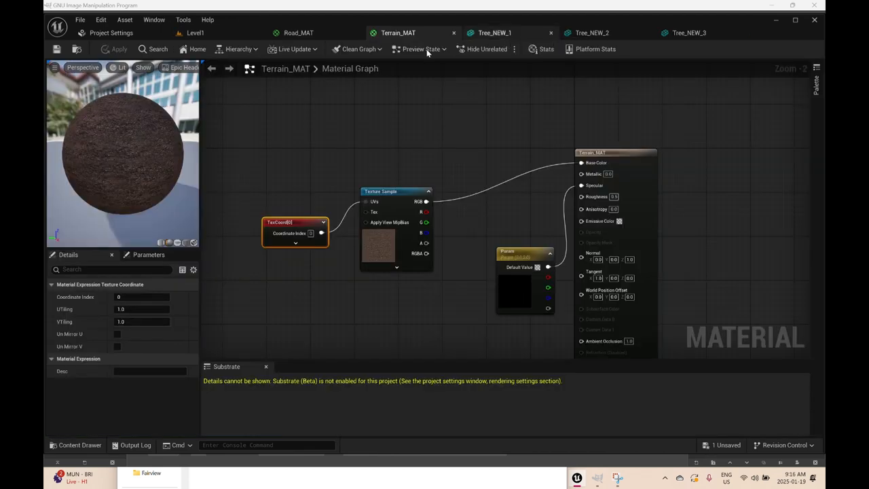
Step: Assign TreeTrunk_MAT to Element 0 and TreeBranch_MAT to Element 1 of the Tree_NEW_1 mesh
left_click(508, 34)
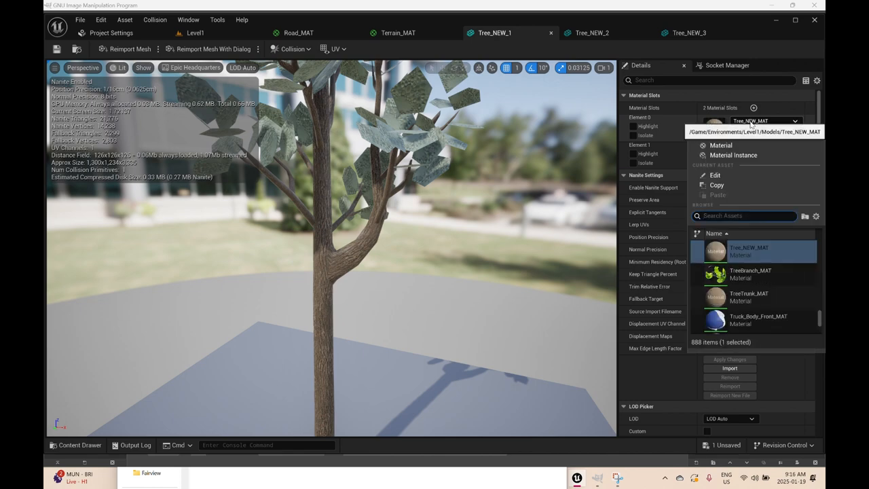
left_click(741, 298)
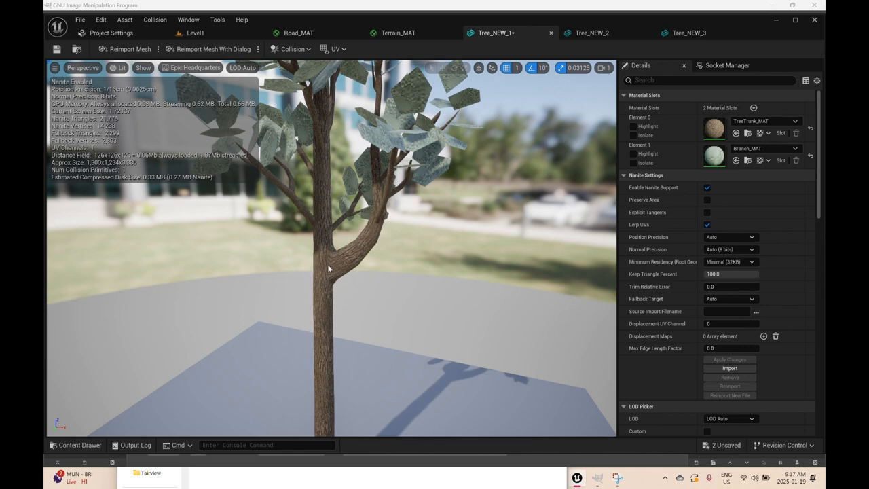
left_click(752, 149)
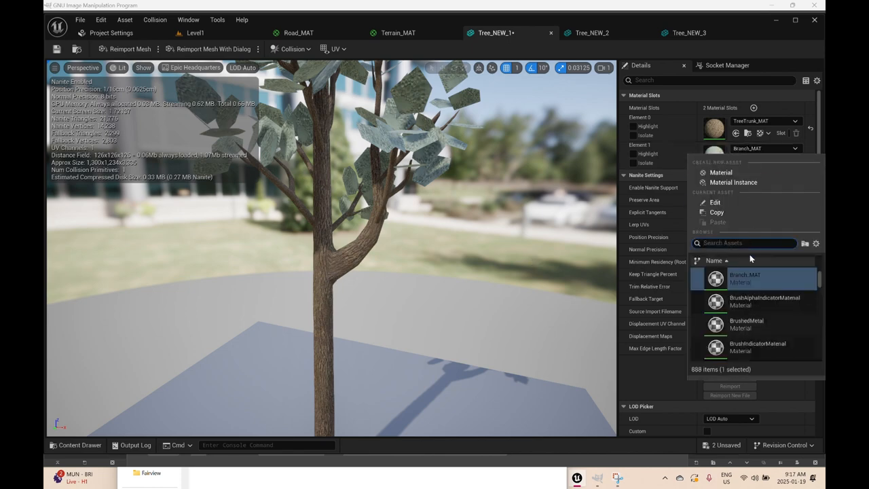
scroll(759, 305, "up", 1)
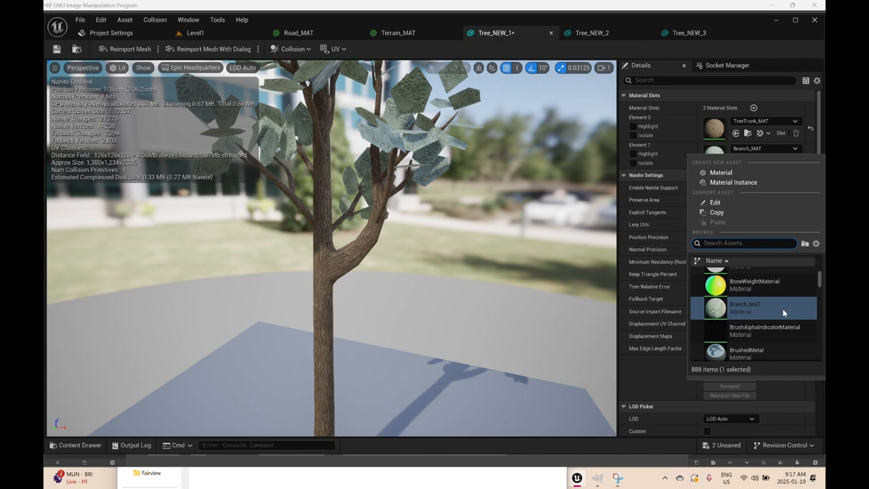
type("tree")
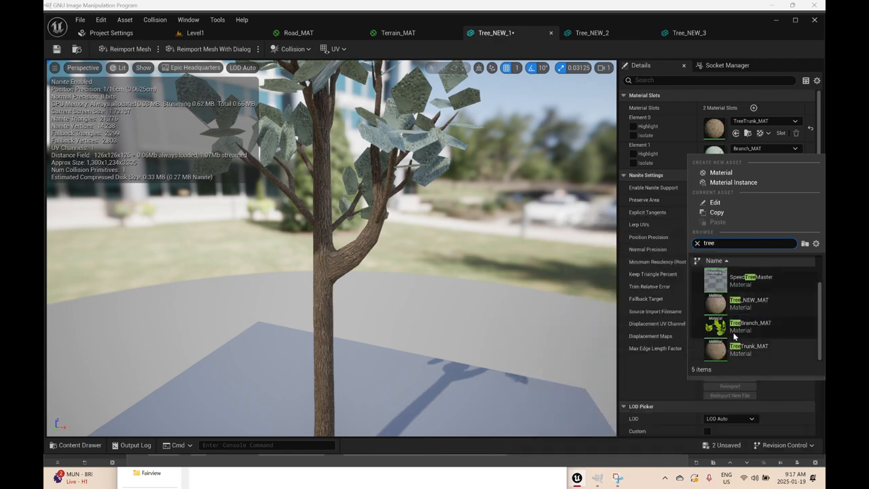
left_click(739, 332)
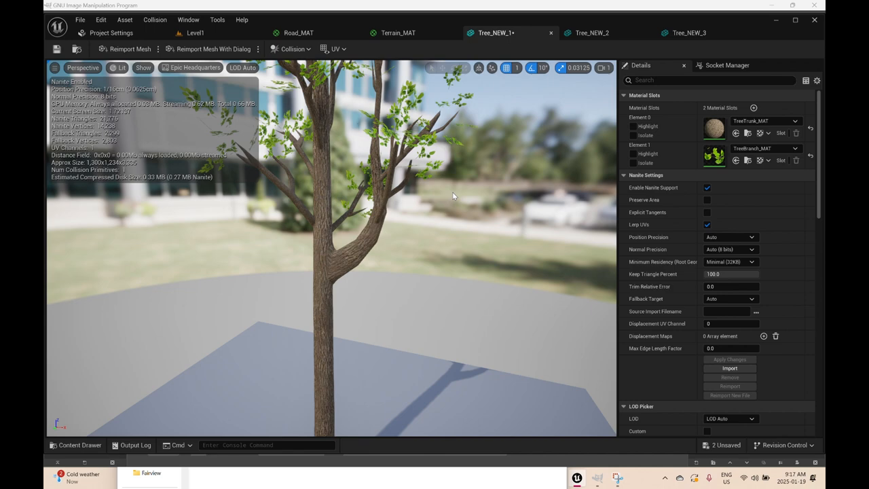
scroll(464, 203, "down", 4)
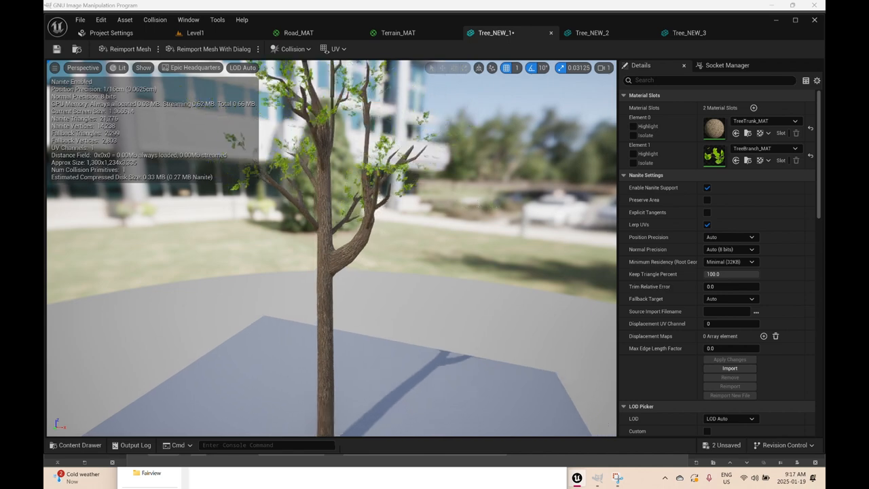
left_click_drag(463, 203, 397, 202)
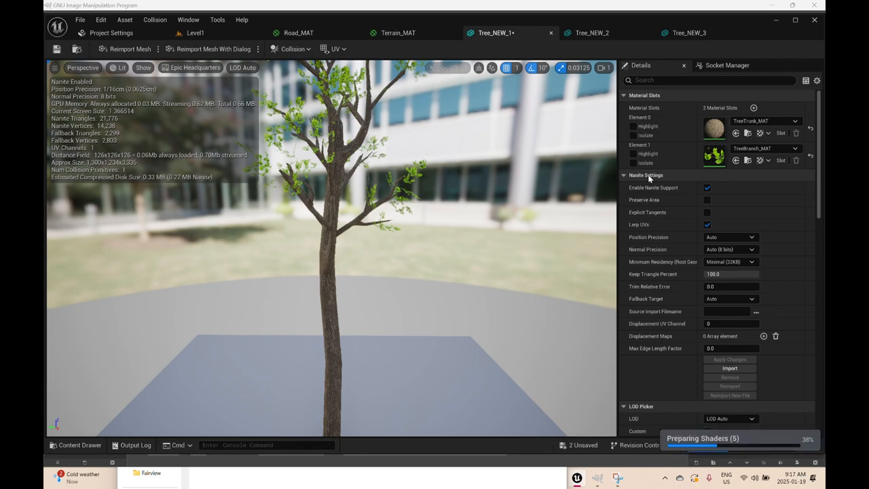
Step: Set Tree_NEW_1's Collision Complexity to Use Complex Collision As Simple and save the mesh
scroll(684, 192, "down", 5)
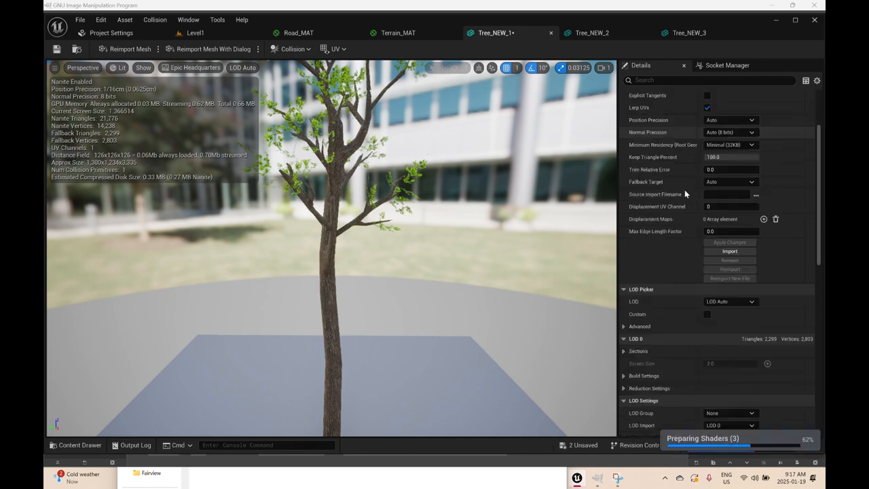
scroll(685, 192, "down", 4)
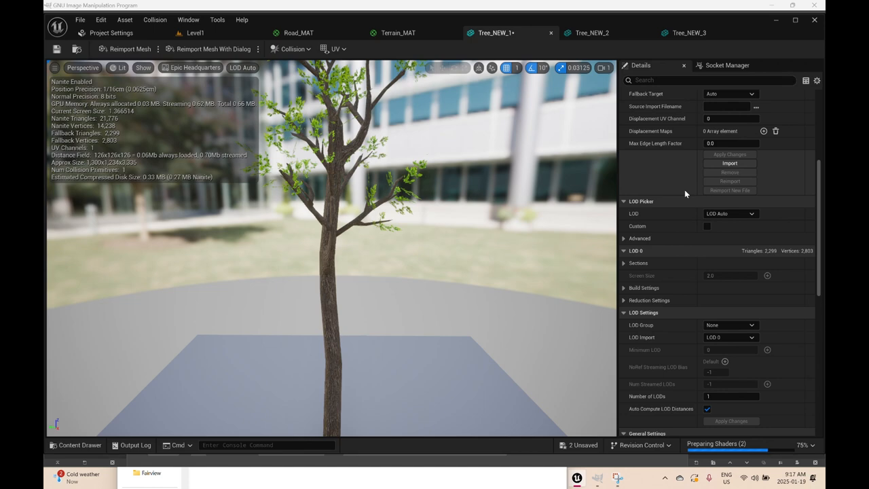
scroll(684, 193, "down", 4)
scroll(684, 197, "down", 5)
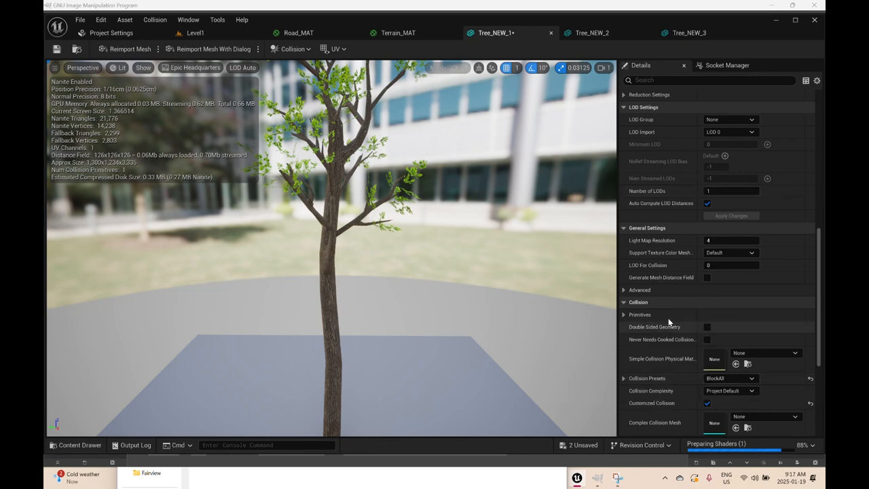
scroll(679, 323, "down", 3)
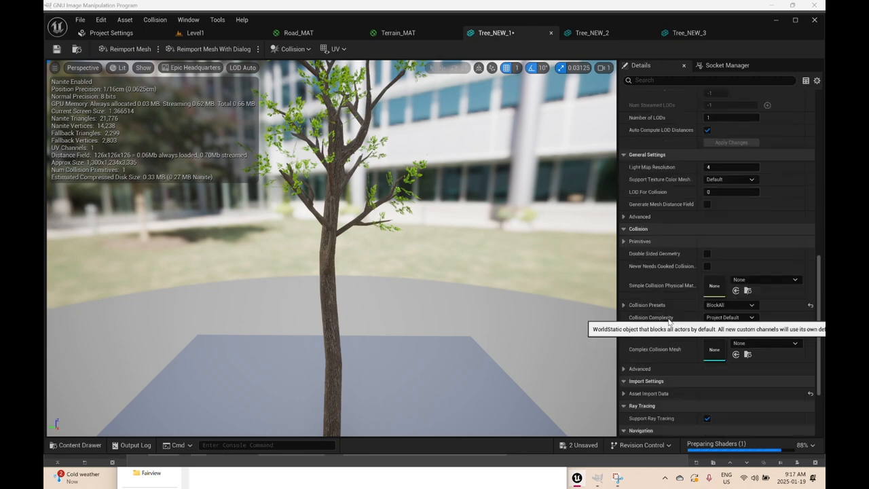
left_click(717, 318)
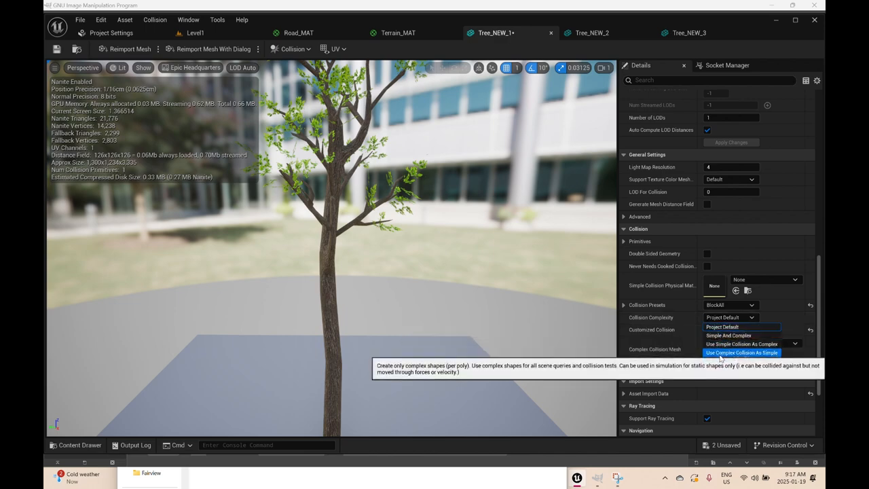
left_click(721, 353)
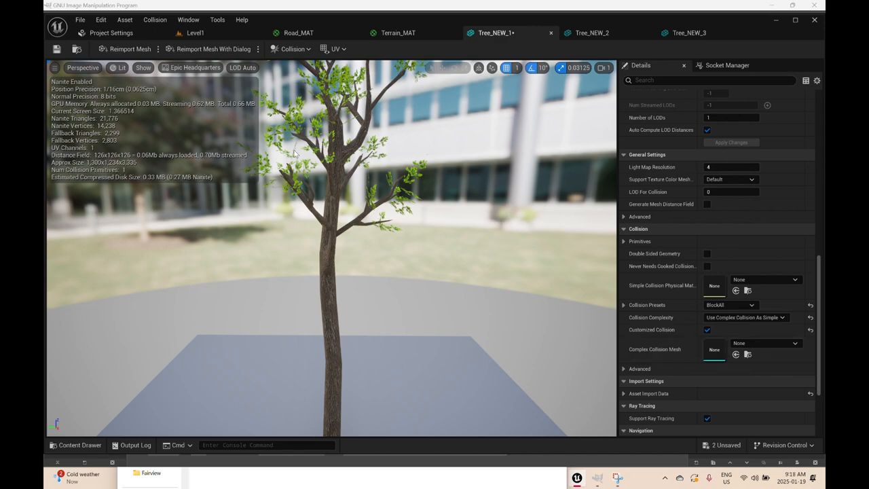
left_click(57, 50)
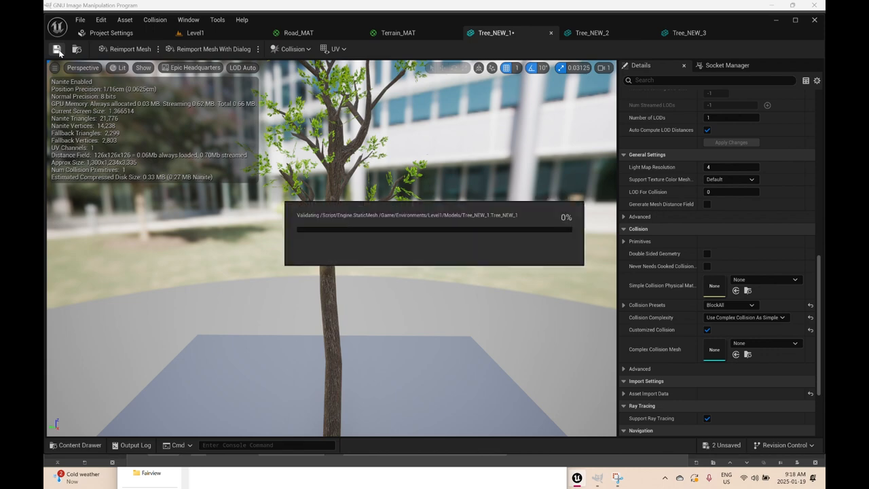
Step: Check the materials and settings of the Tree_NEW_2 and Tree_NEW_1 meshes
left_click(610, 36)
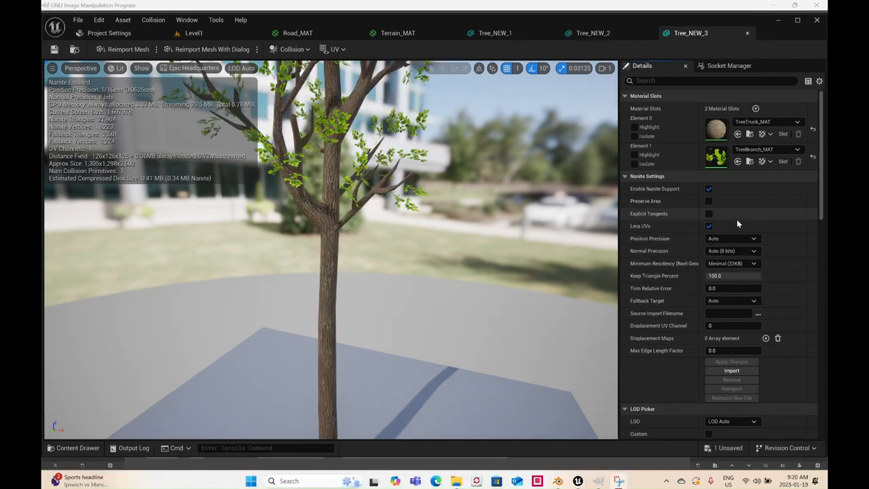
left_click(607, 35)
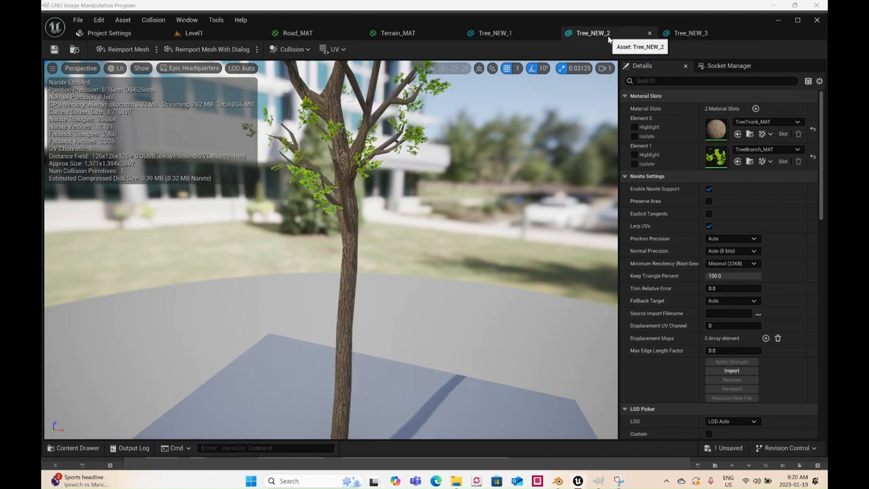
left_click(511, 35)
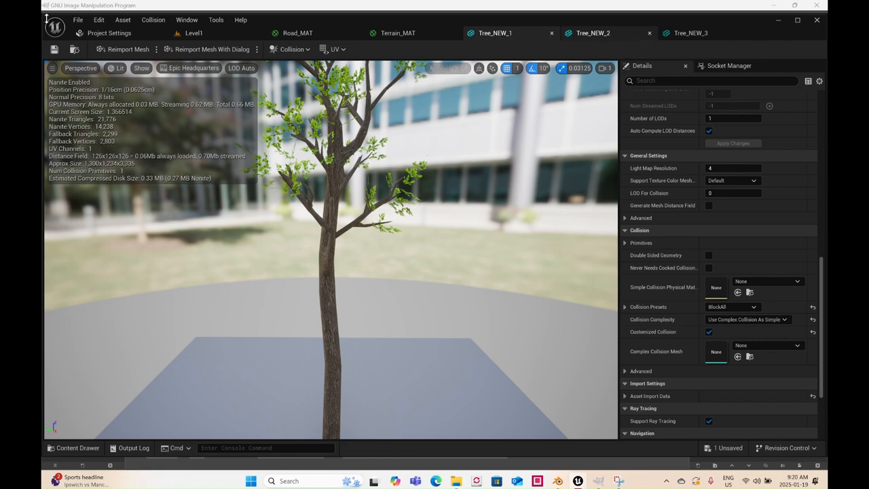
Step: Set the Grass mesh's Collision Presets to NoCollision and save the mesh
left_click(194, 33)
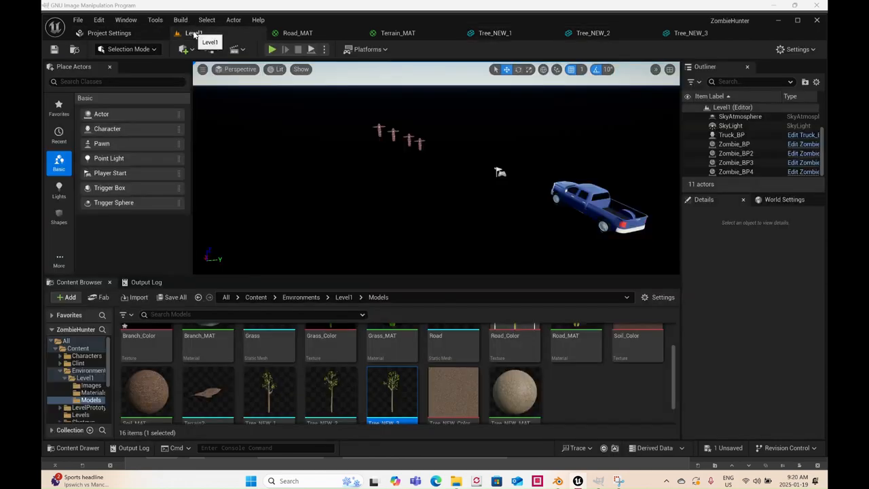
scroll(315, 359, "up", 1)
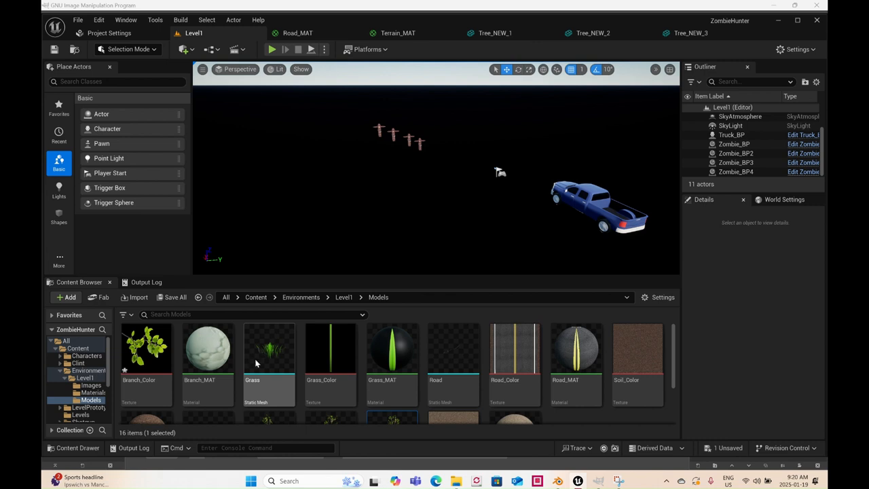
double_click(256, 364)
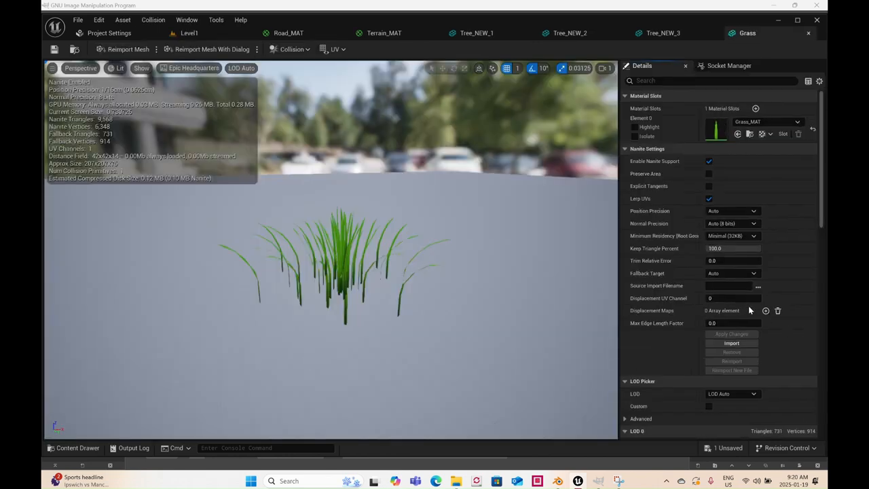
scroll(750, 310, "down", 8)
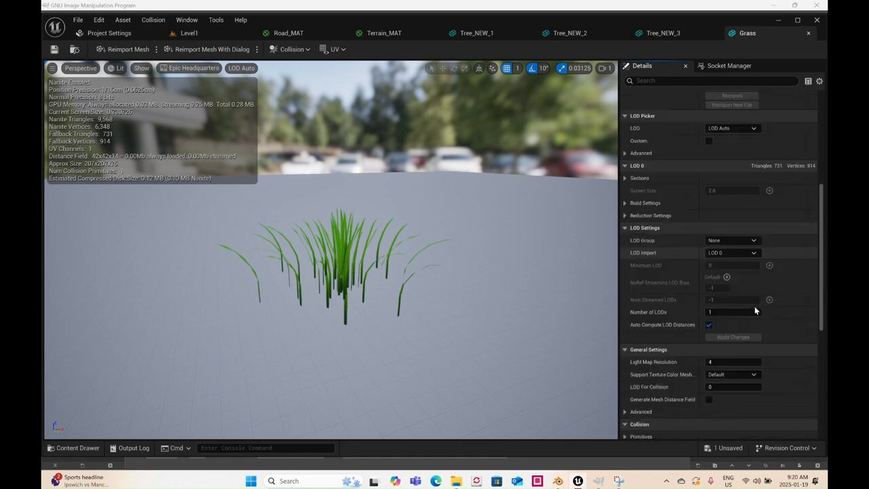
scroll(756, 310, "down", 5)
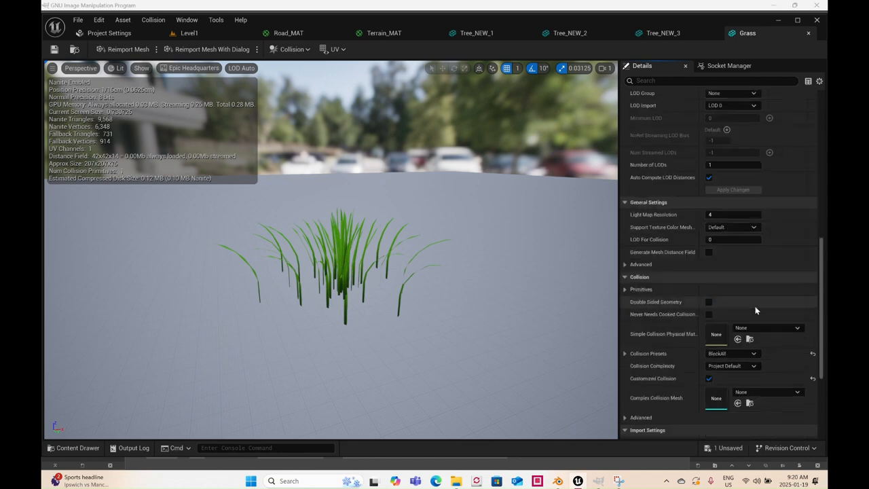
left_click(733, 356)
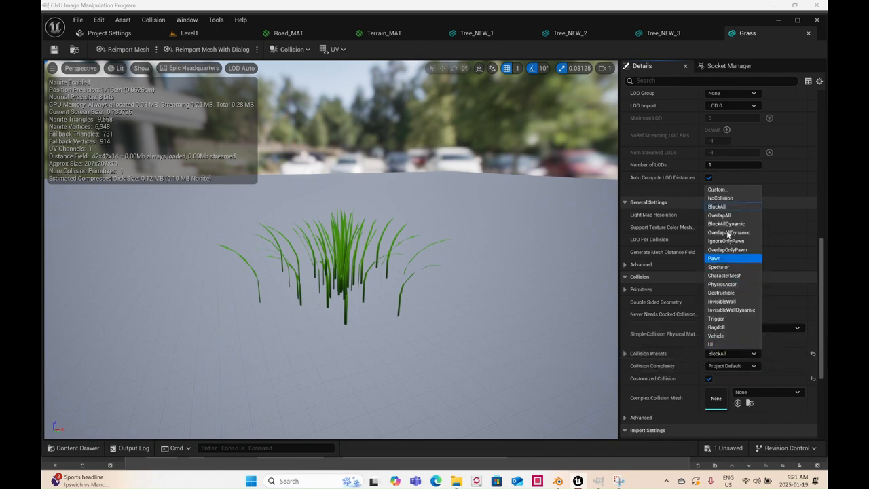
left_click(720, 197)
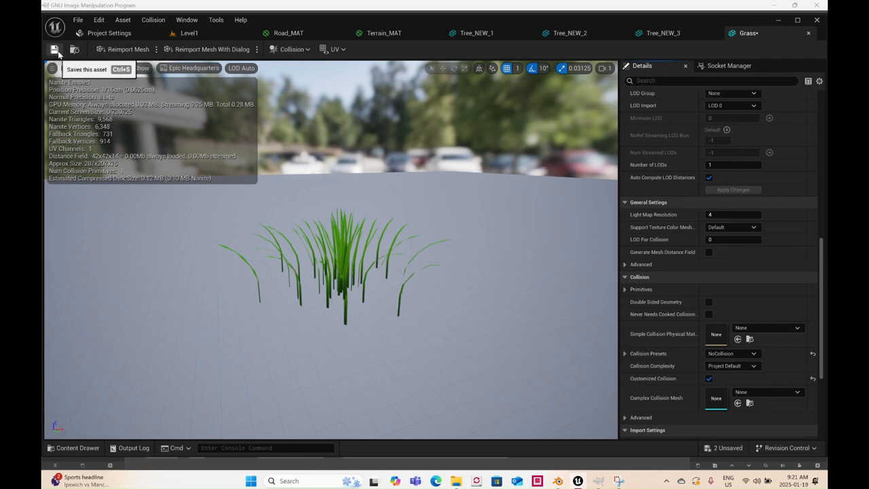
left_click(54, 52)
Step: Close the editors of the Grass, Tree_NEW_3, Tree_NEW_2 and Tree_NEW_1 meshes
left_click(808, 34)
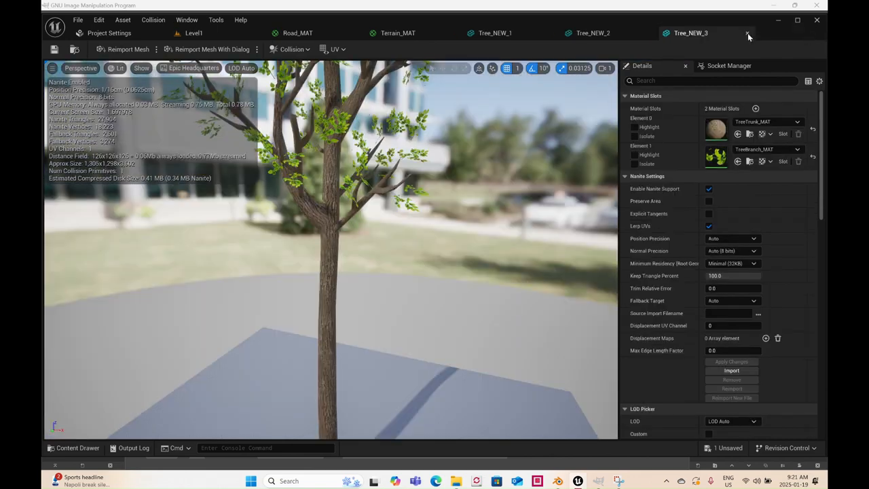
left_click(650, 35)
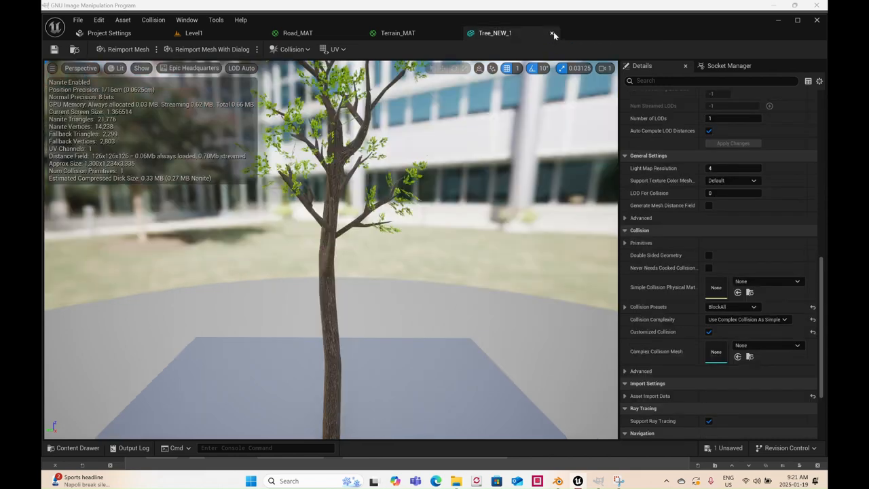
left_click(553, 34)
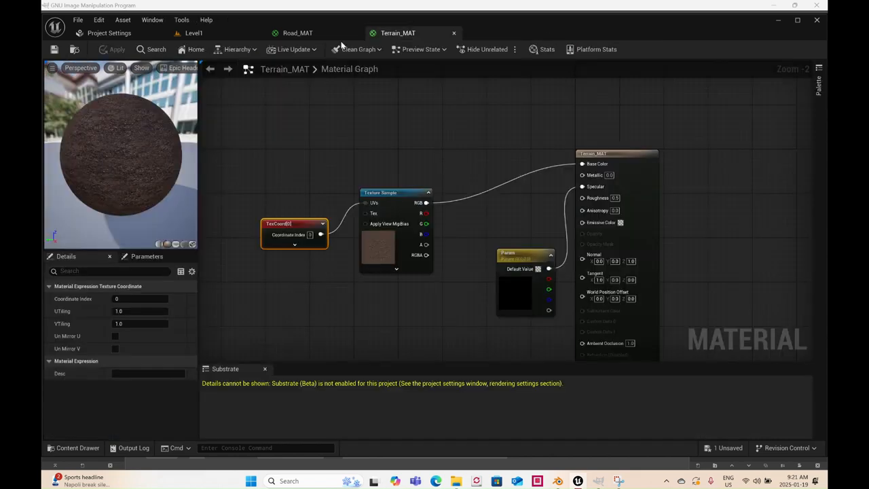
Step: Open the Road and Terrain2 static meshes from the Level1/Models folder
left_click(191, 34)
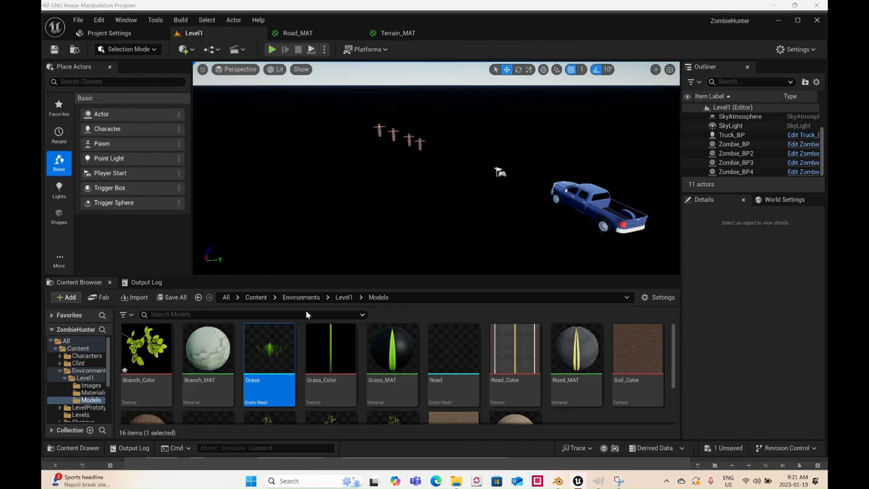
left_click(439, 345)
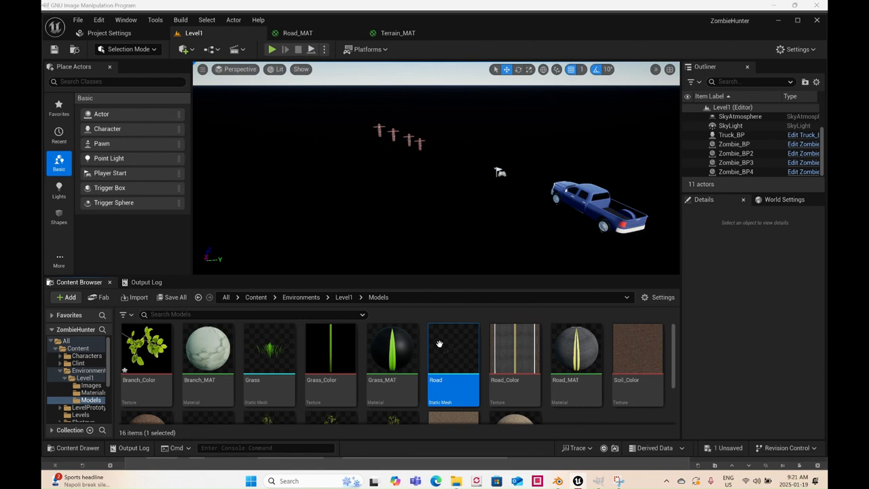
double_click(439, 345)
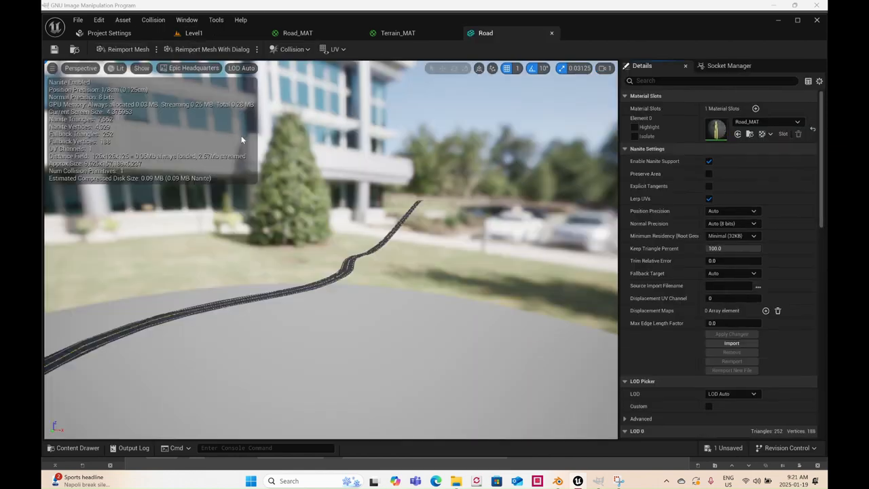
left_click(201, 34)
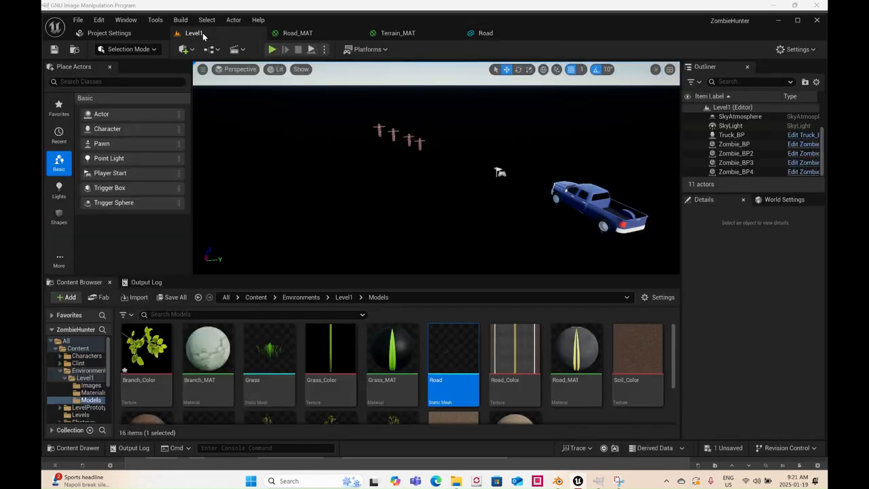
scroll(337, 360, "down", 1)
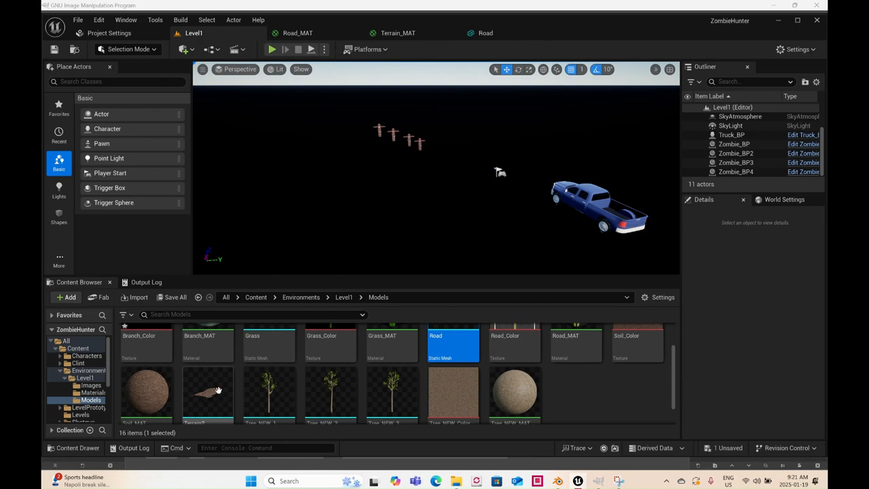
double_click(222, 394)
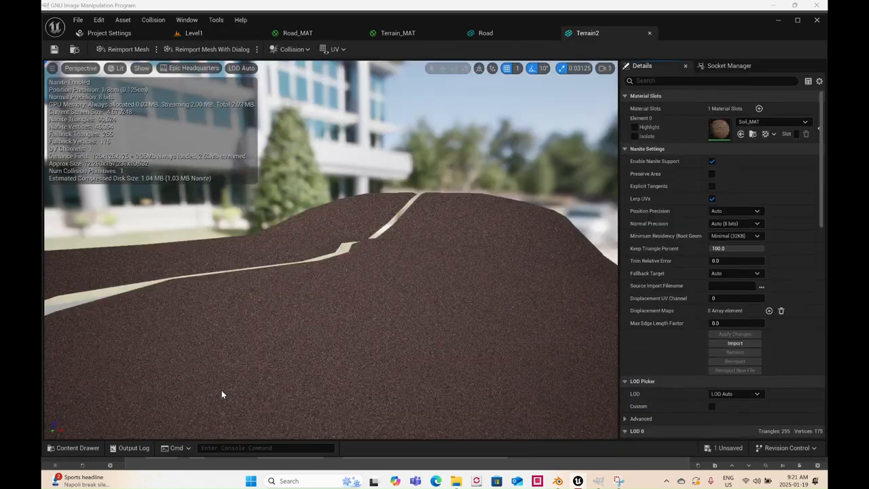
Step: Examine the shape and surface of the Road mesh in its preview
left_click(507, 35)
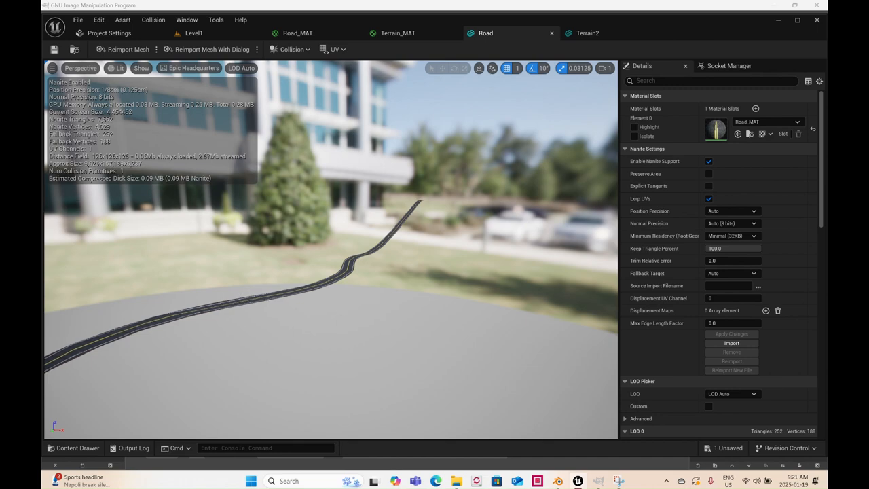
left_click_drag(332, 250, 434, 249)
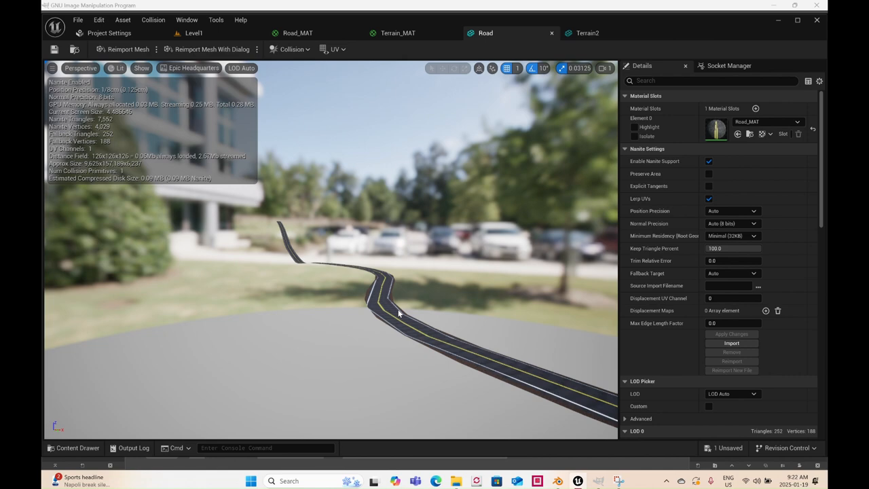
scroll(406, 314, "up", 1)
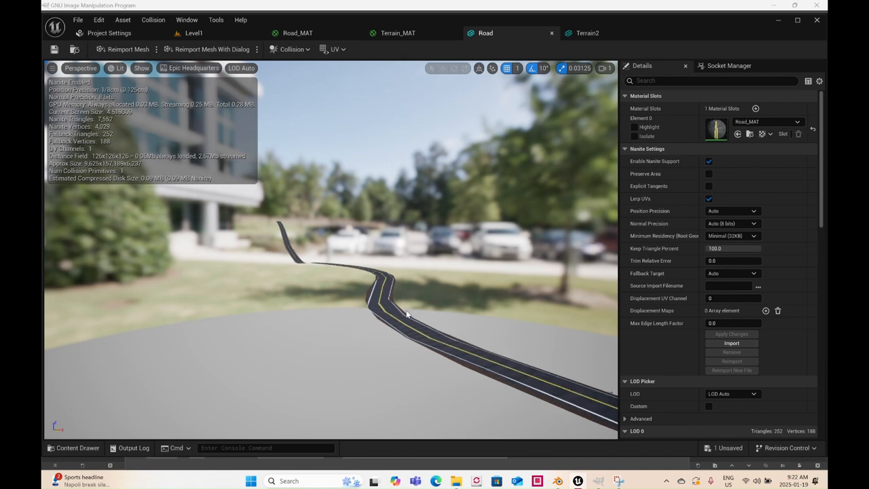
Step: Switch to Blender, open RoadAndForest.blend without saving Trees_NEW.blend, and inspect the Road object's modifiers
left_click(557, 481)
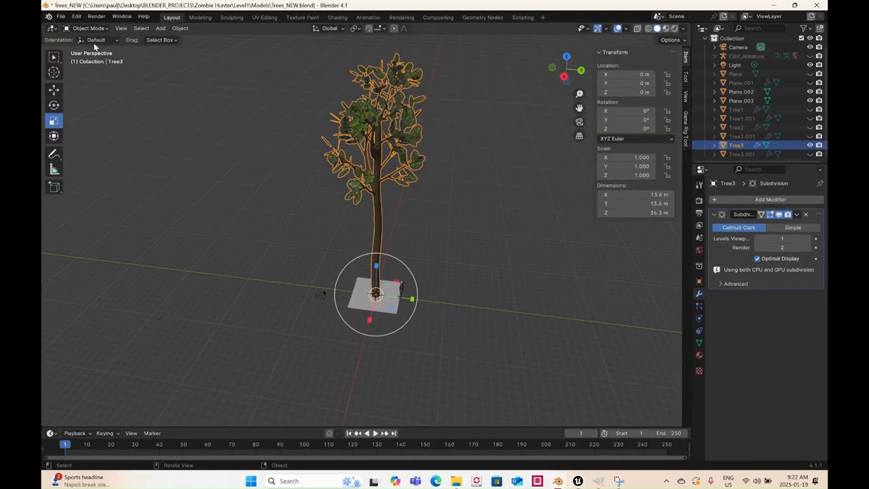
left_click(60, 16)
left_click(74, 37)
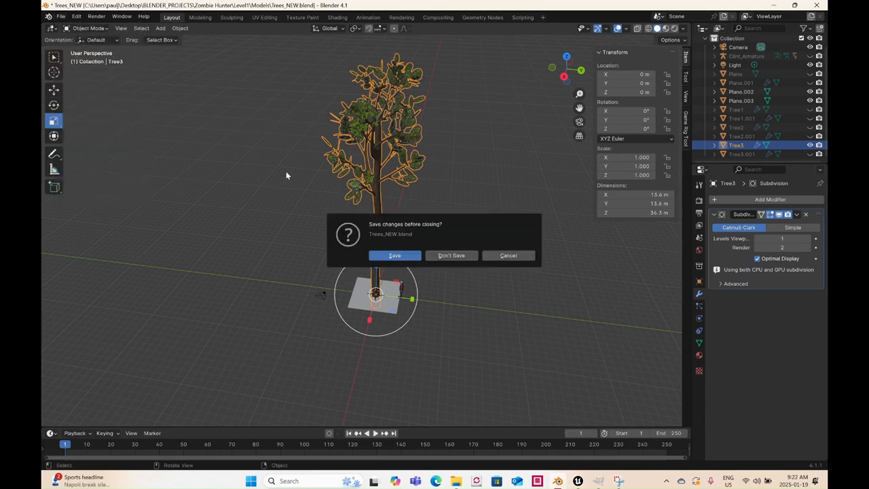
left_click(435, 256)
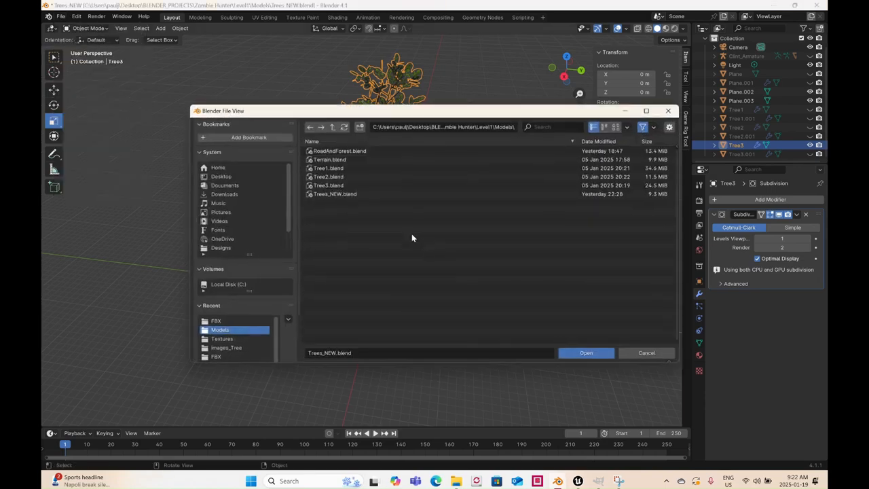
double_click(340, 151)
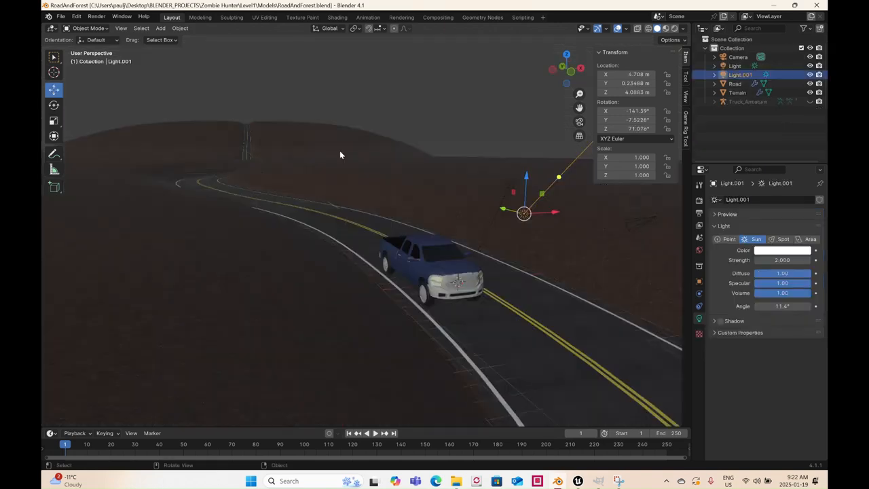
left_click(503, 332)
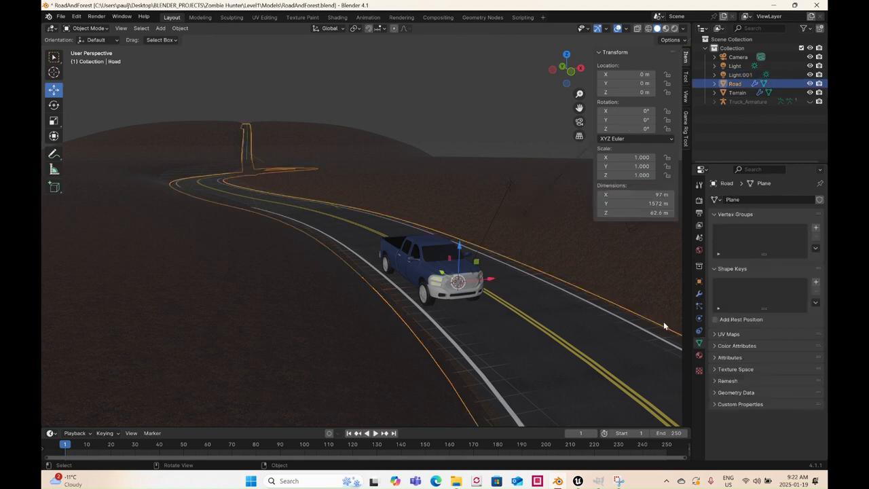
left_click(700, 294)
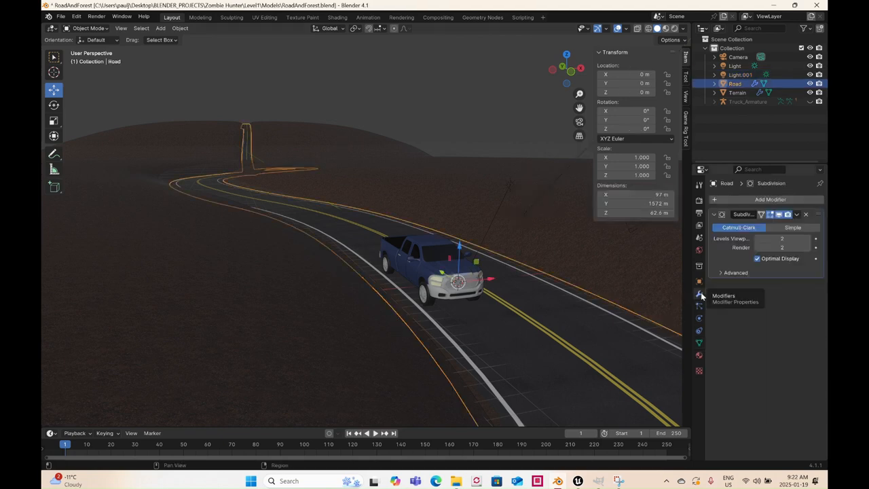
Step: Switch back to Unreal Editor and assign the Road_MAT from the Level1/Materials folder to Element 0 of the Road mesh
left_click(578, 481)
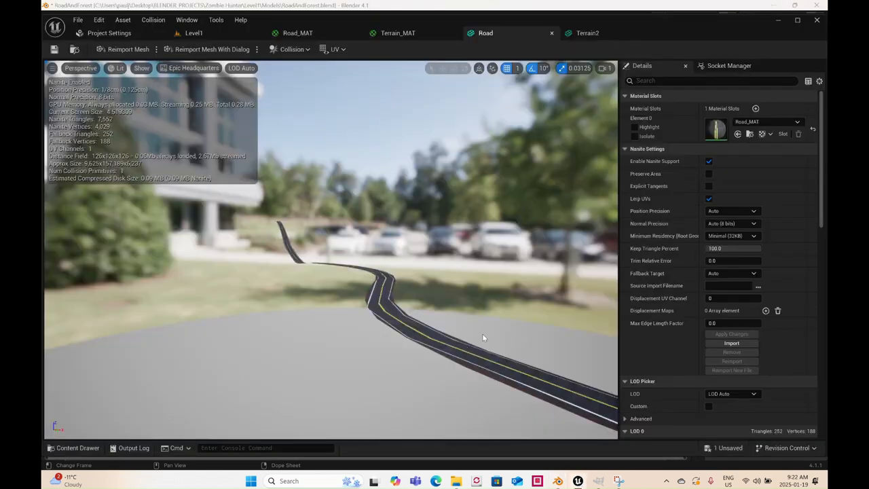
left_click(768, 126)
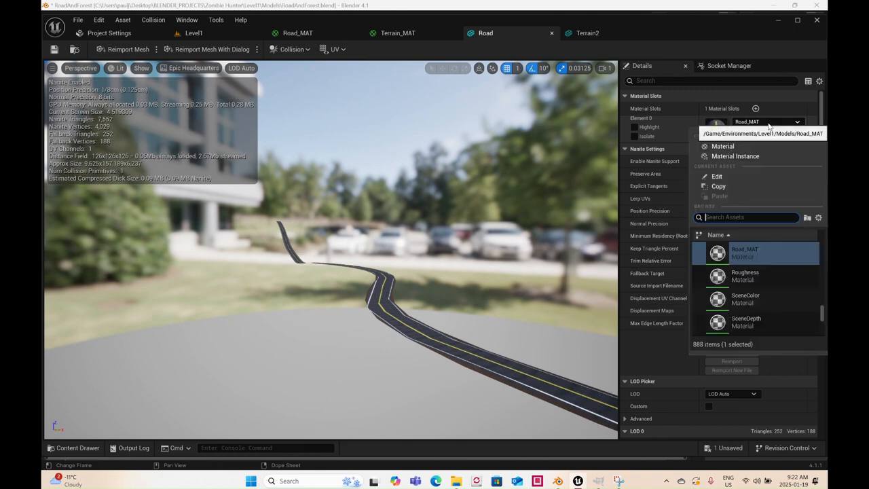
scroll(759, 277, "up", 1)
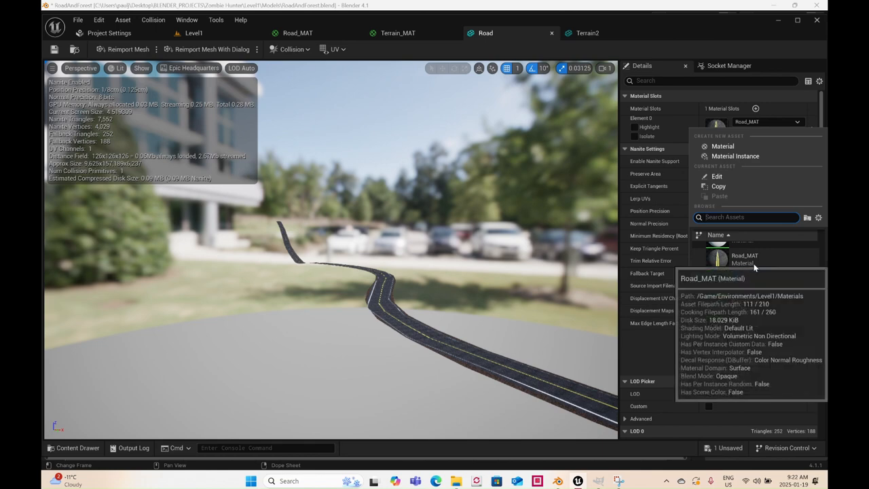
left_click(753, 260)
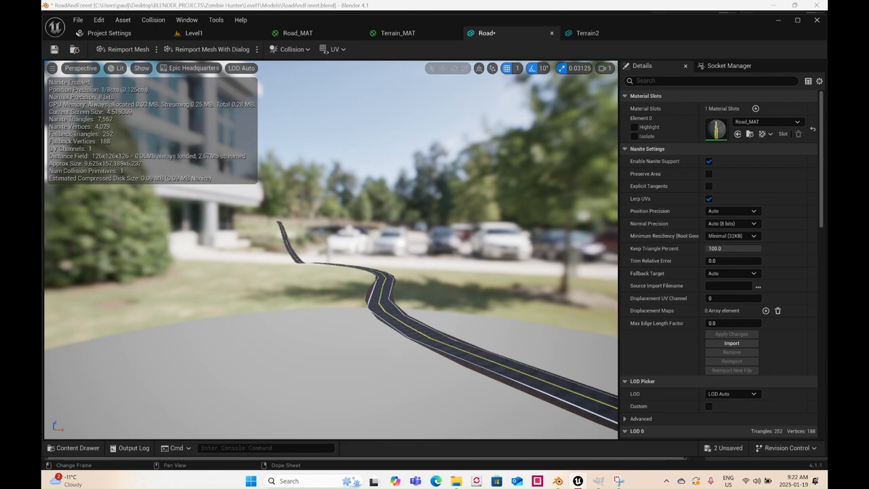
Step: Inspect the road's texture on the mesh and review the Road_MAT and Terrain_MAT material graphs
left_click_drag(332, 250, 376, 336)
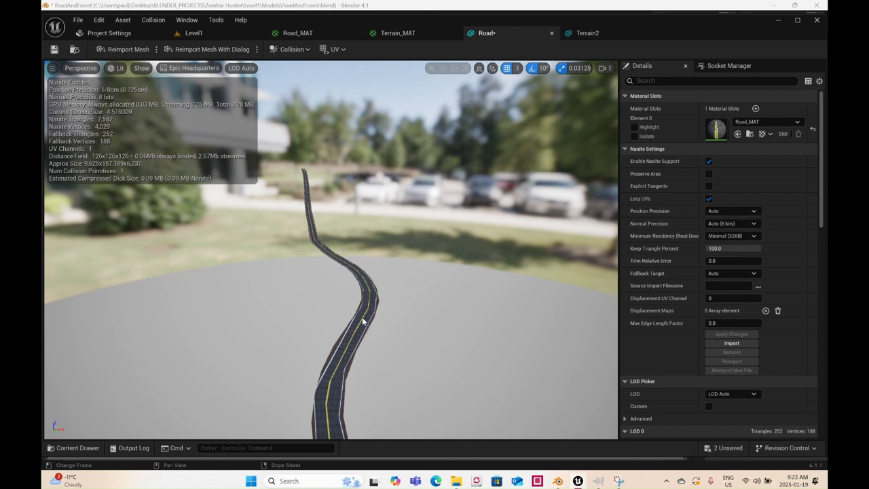
left_click(319, 39)
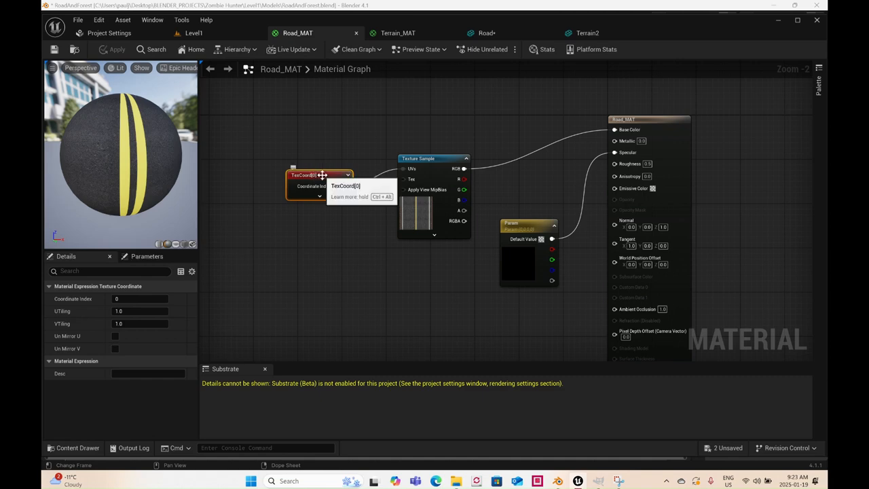
left_click(396, 34)
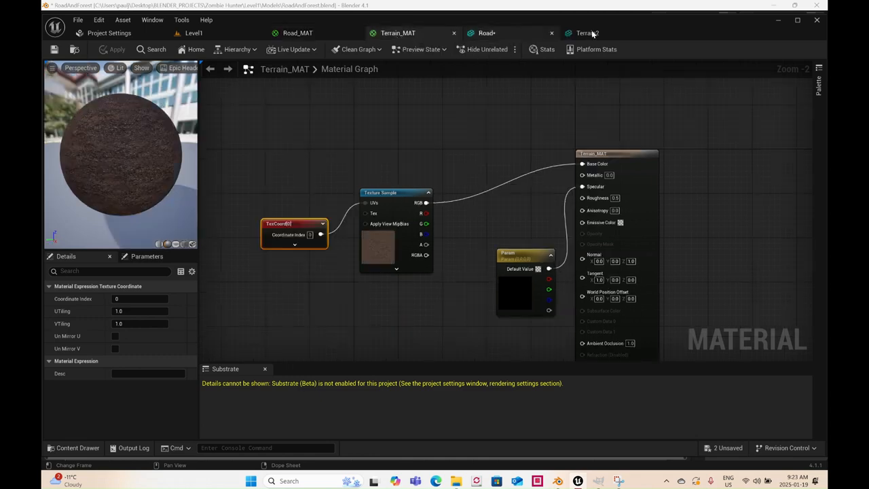
Step: Assign the Terrain_MAT material to Element 0 of the Terrain2 mesh, replacing Soil_MAT
left_click(588, 33)
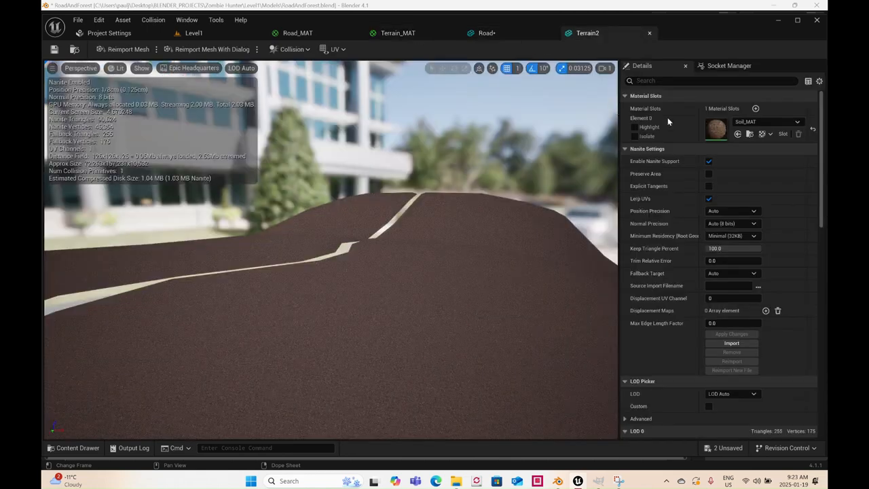
left_click(745, 124)
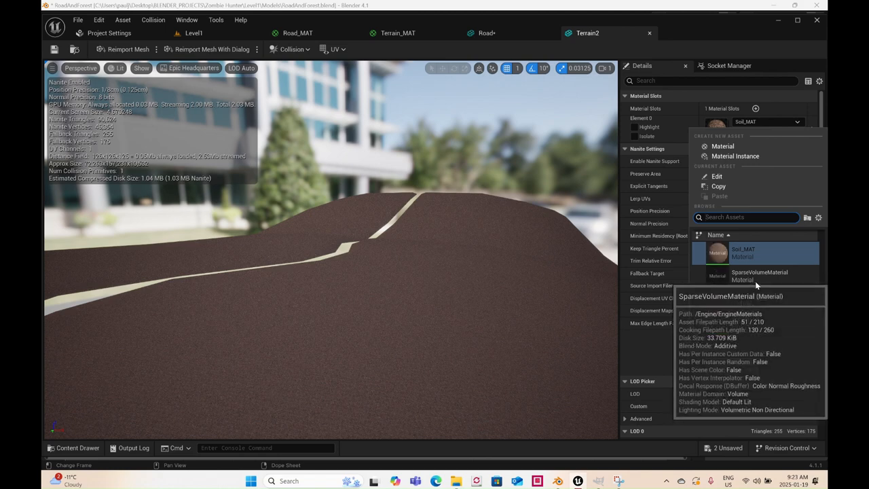
scroll(754, 281, "up", 1)
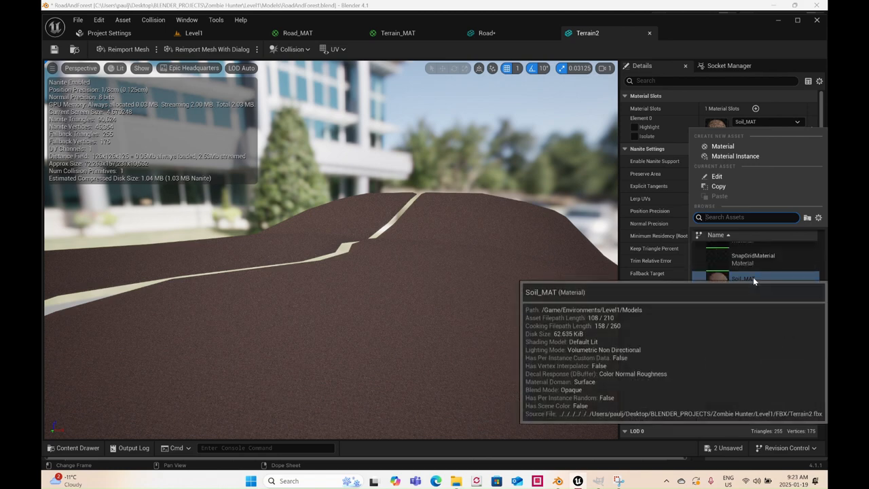
type("terr")
left_click(751, 256)
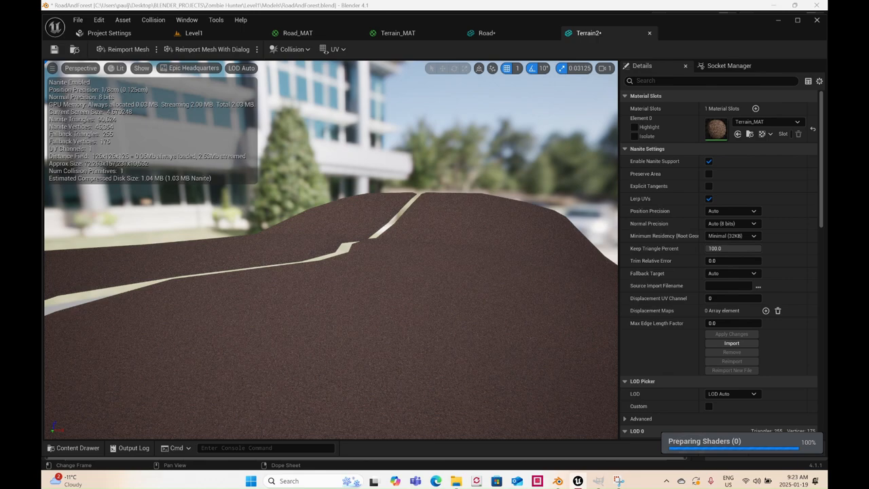
left_click_drag(331, 271, 401, 271)
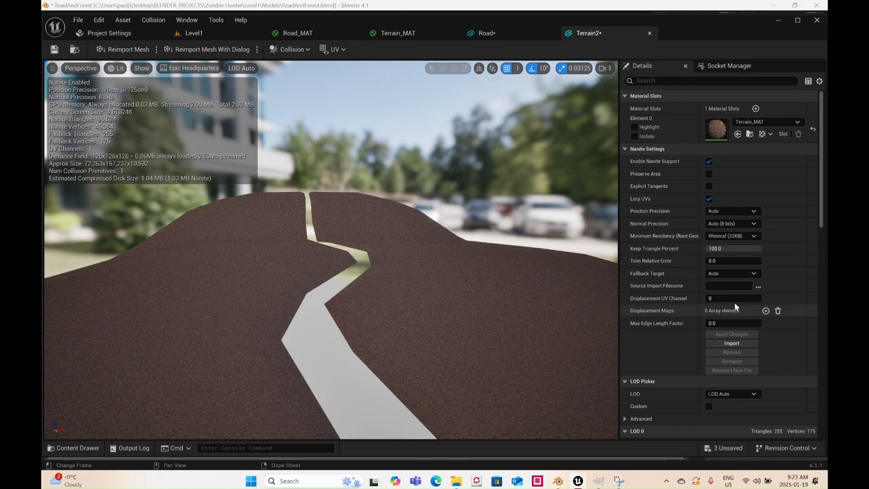
Step: Set the Terrain2 mesh's collision complexity to Use Complex Collision As Simple and save the asset
scroll(736, 301, "down", 5)
scroll(737, 301, "down", 7)
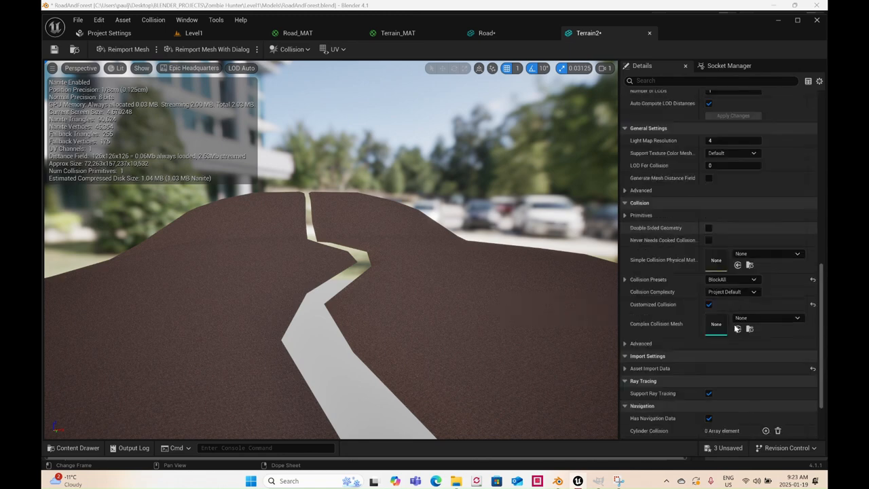
left_click(726, 292)
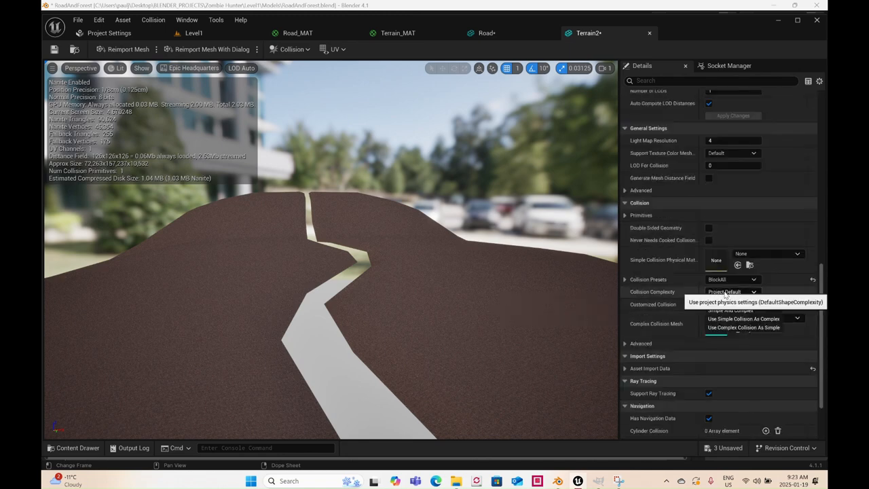
left_click(723, 330)
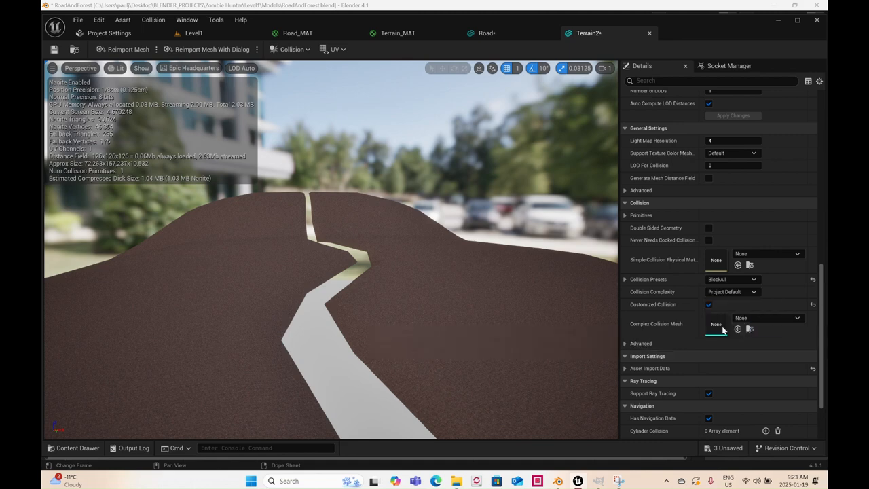
left_click(55, 50)
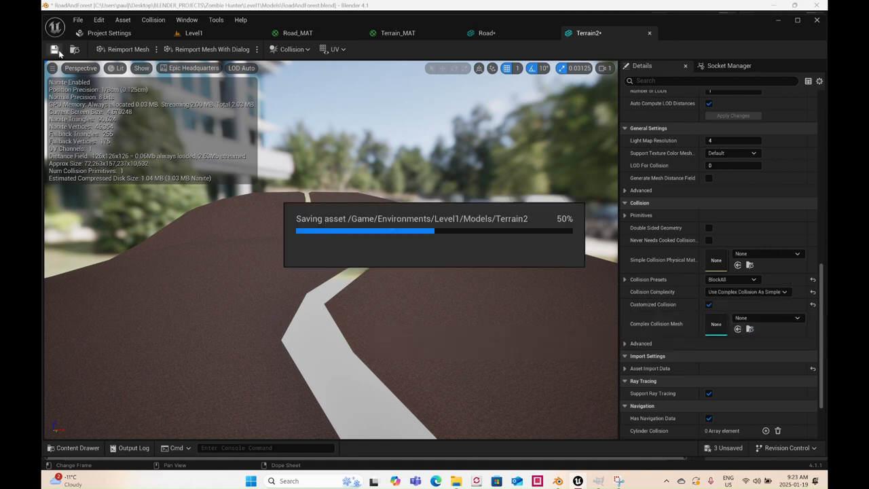
Step: Set the Road mesh's collision complexity to Use Complex Collision As Simple and save the asset
left_click(509, 39)
scroll(713, 258, "down", 15)
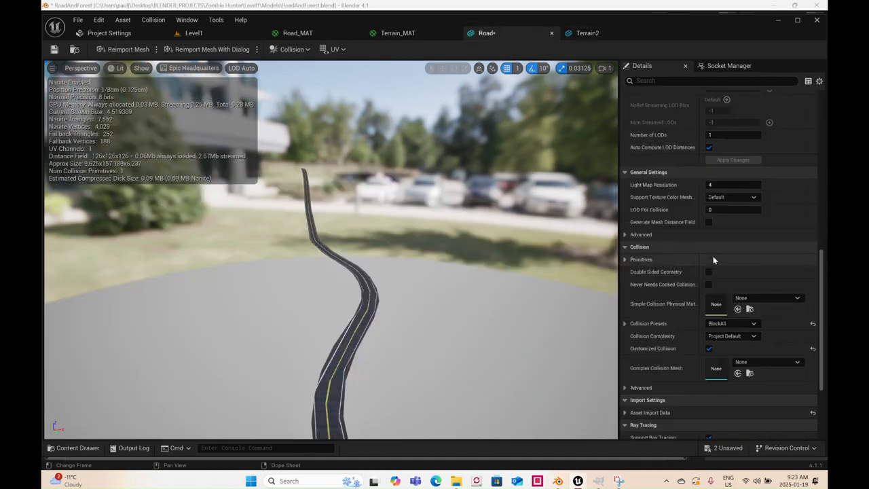
scroll(720, 268, "down", 2)
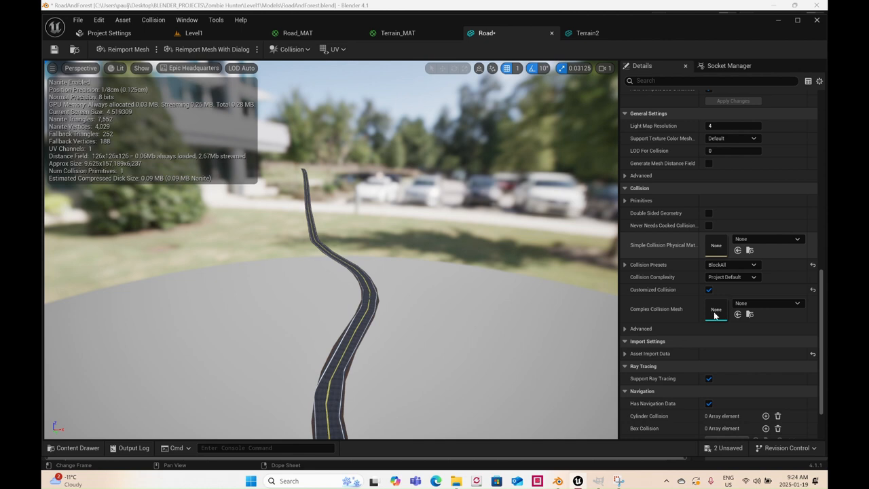
left_click(726, 277)
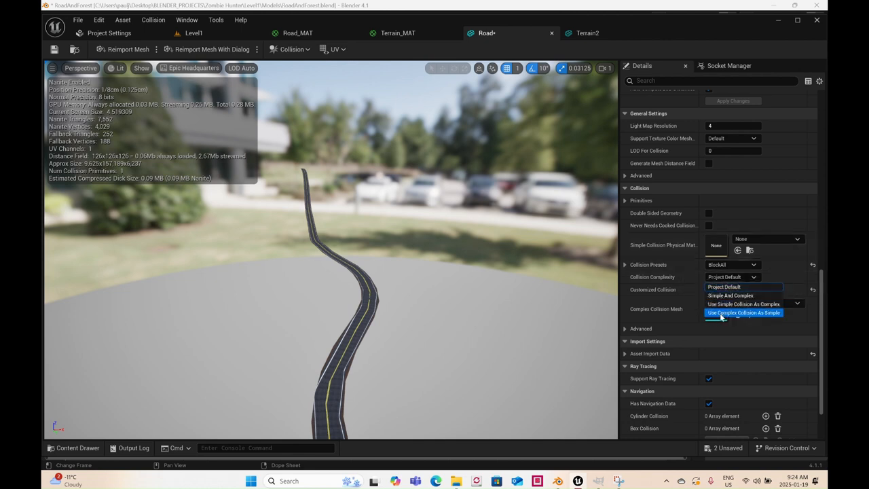
left_click(722, 314)
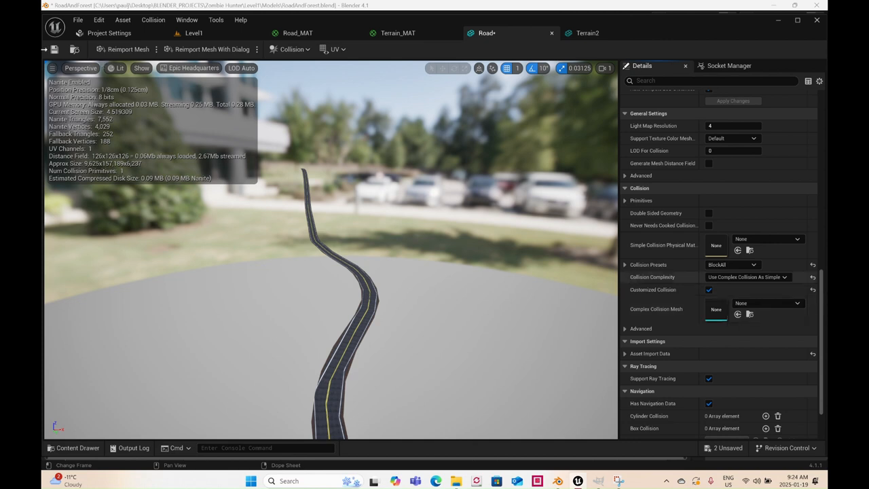
left_click(54, 52)
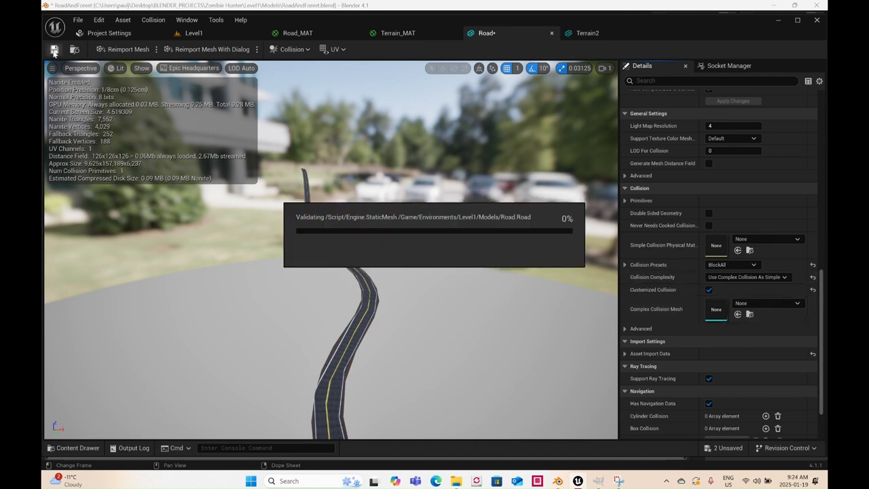
Step: Place the Terrain2 mesh from the Models folder into Level1 and set its location to 0, 0, 0
left_click(205, 38)
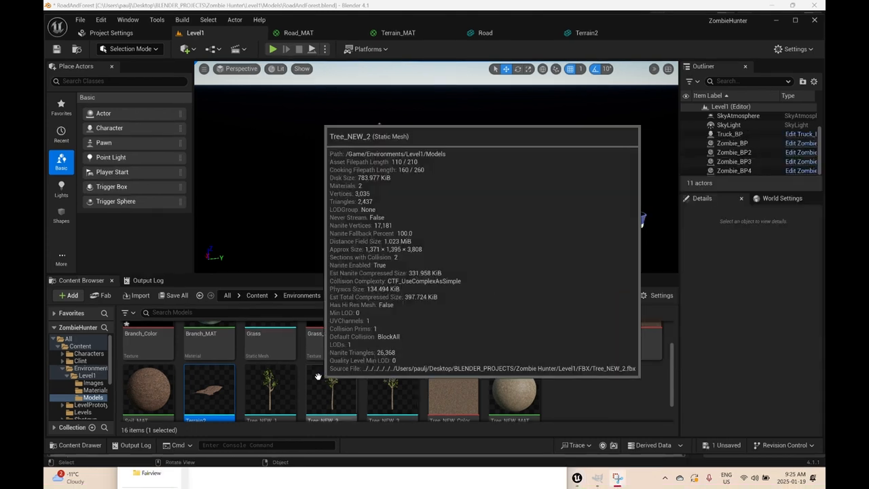
scroll(317, 376, "up", 1)
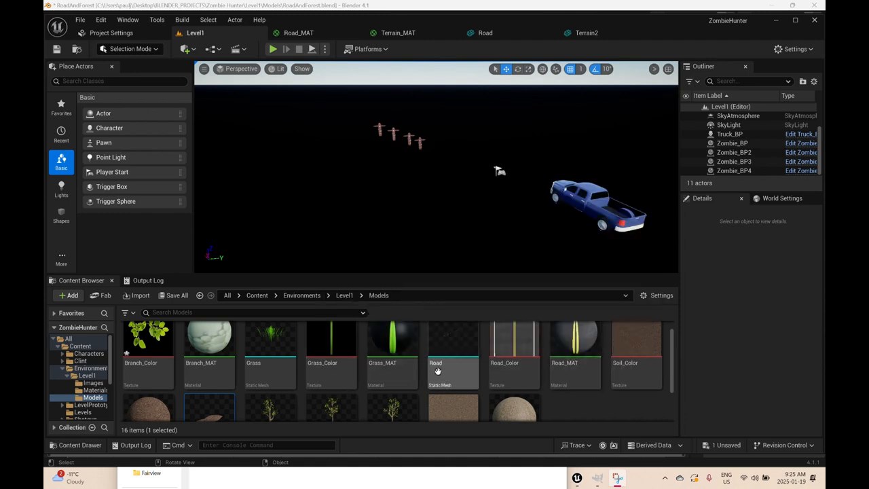
left_click_drag(232, 409, 316, 228)
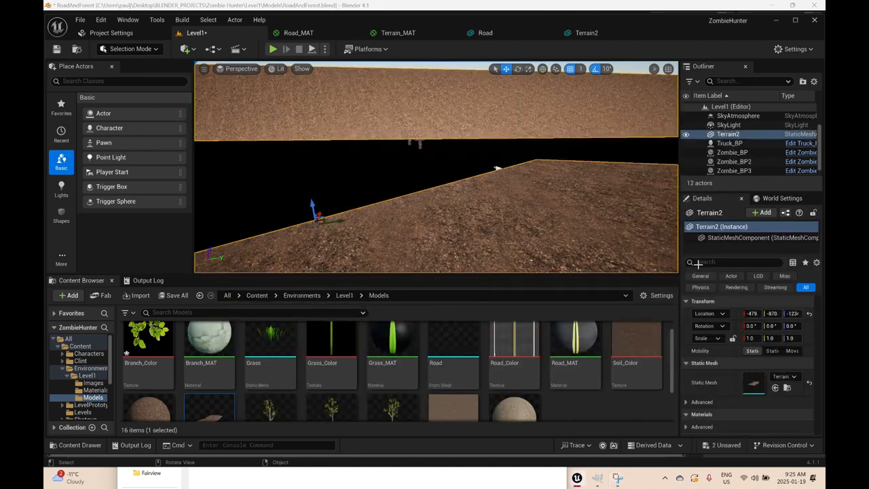
left_click(753, 314)
type("0")
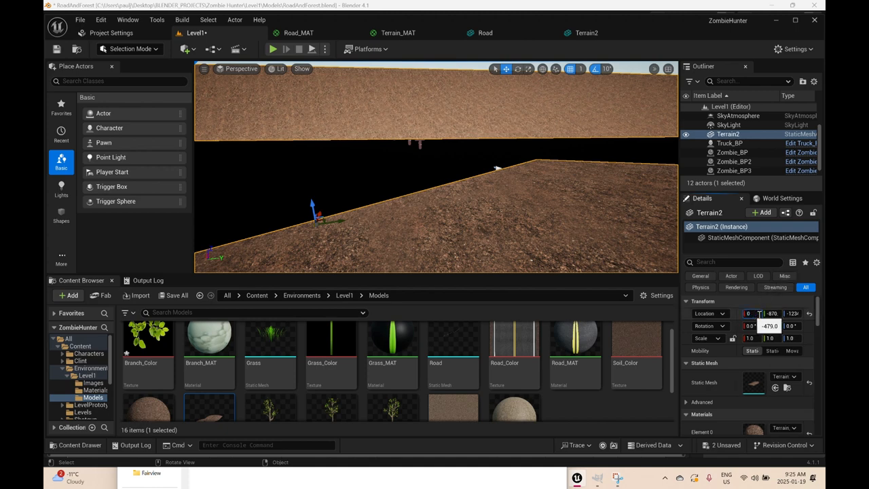
key("Tab")
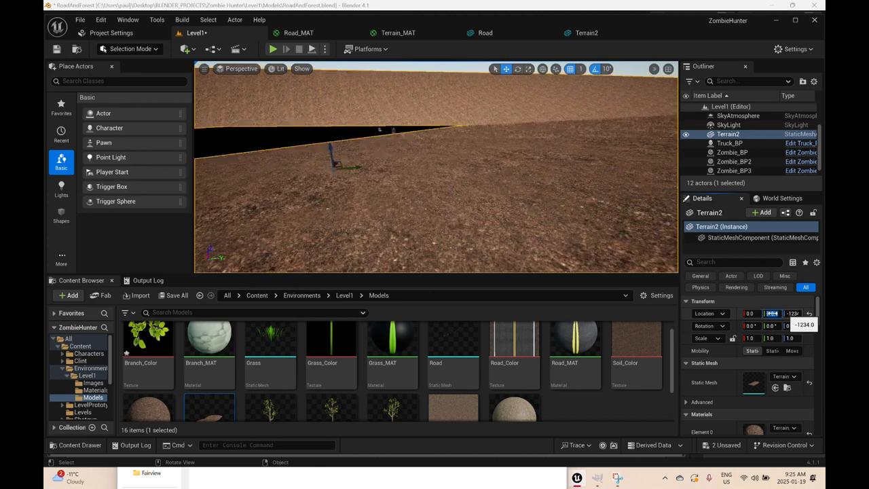
type("0")
key("Tab")
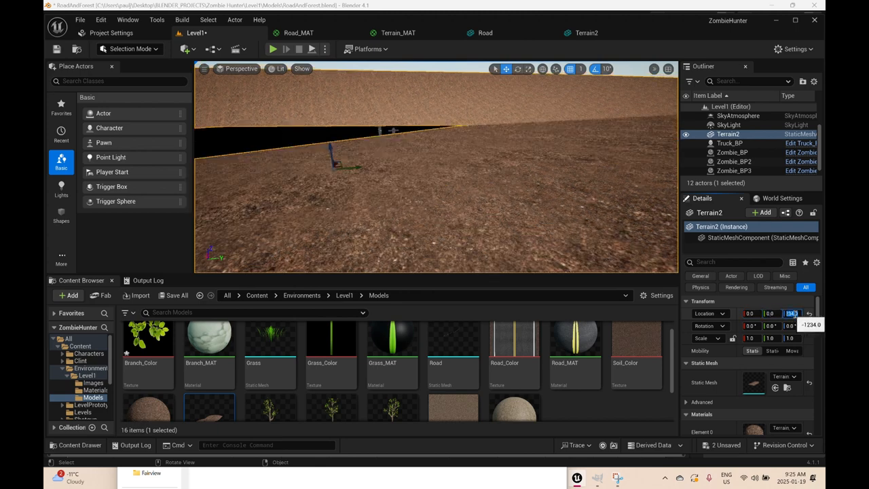
type("0")
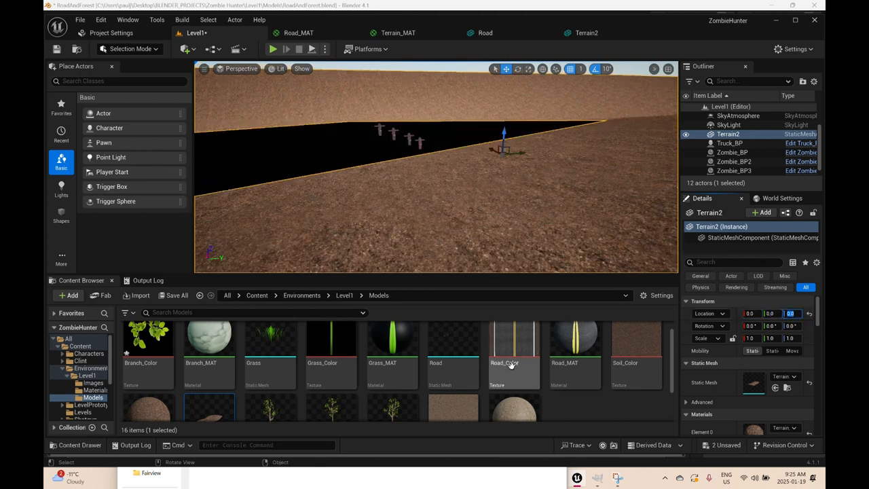
key("Return")
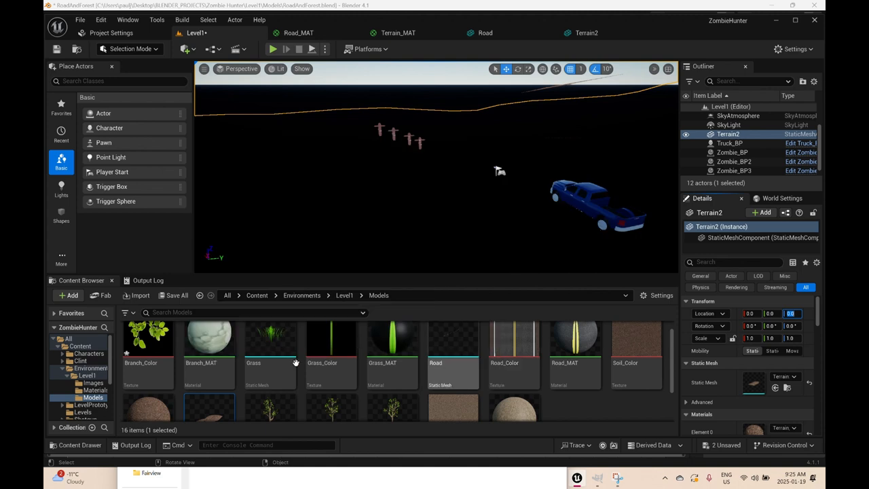
Step: Place the Road mesh from the Models folder into Level1 and set its location to 0, 0, 0
left_click(441, 349)
left_click_drag(375, 229, 374, 227)
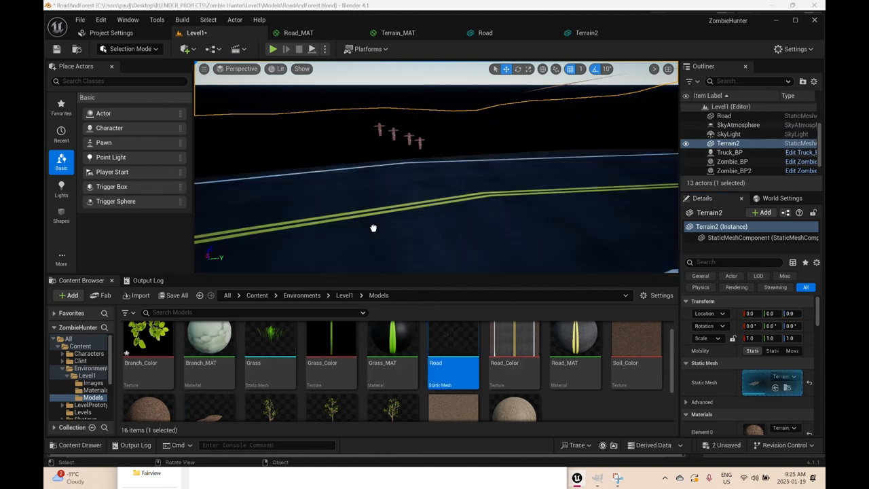
left_click(753, 313)
type("0")
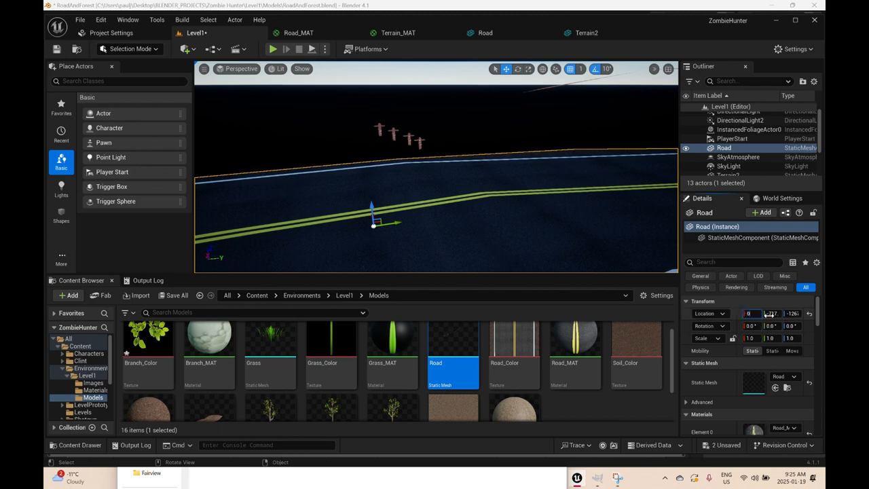
left_click(773, 315)
type("0")
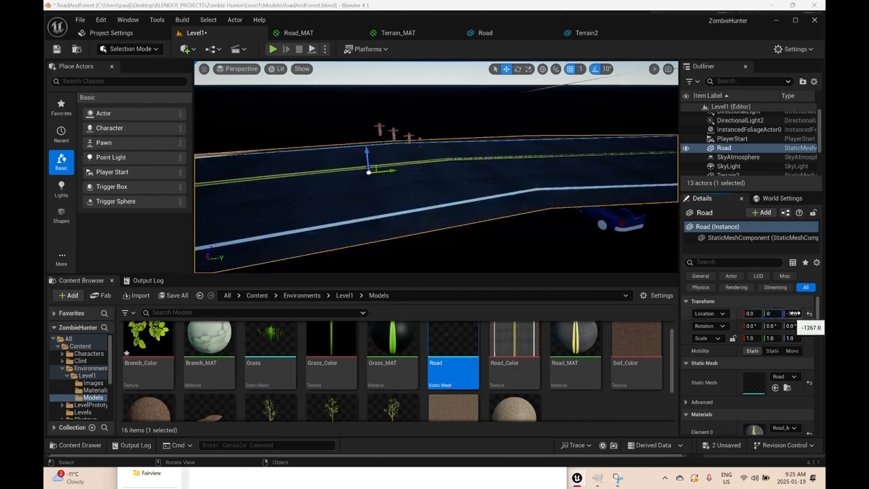
left_click(793, 313)
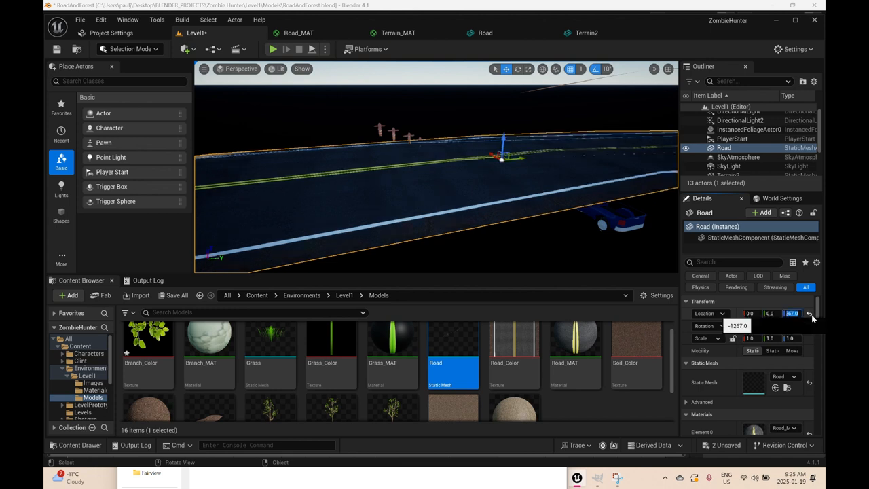
type("0")
key("Return")
Step: Focus on the placed road and examine how it lines up with the terrain, truck and zombies in the level
scroll(463, 203, "down", 5)
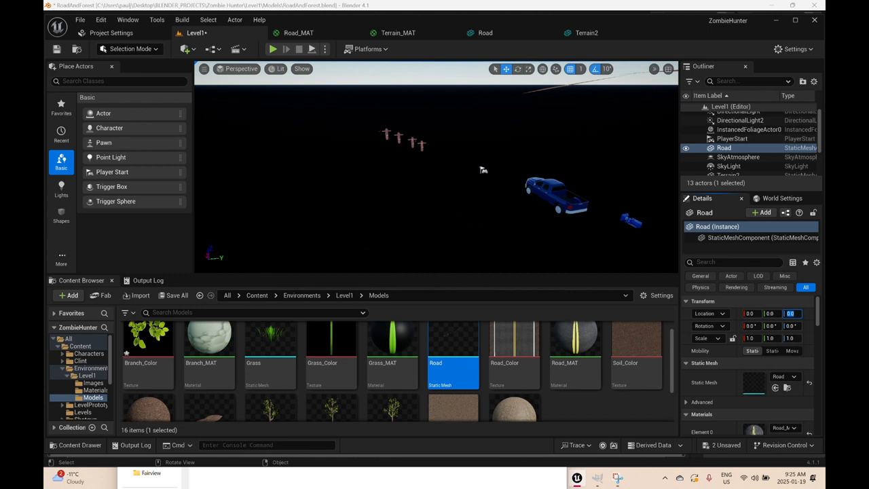
right_click_drag(462, 203, 439, 176)
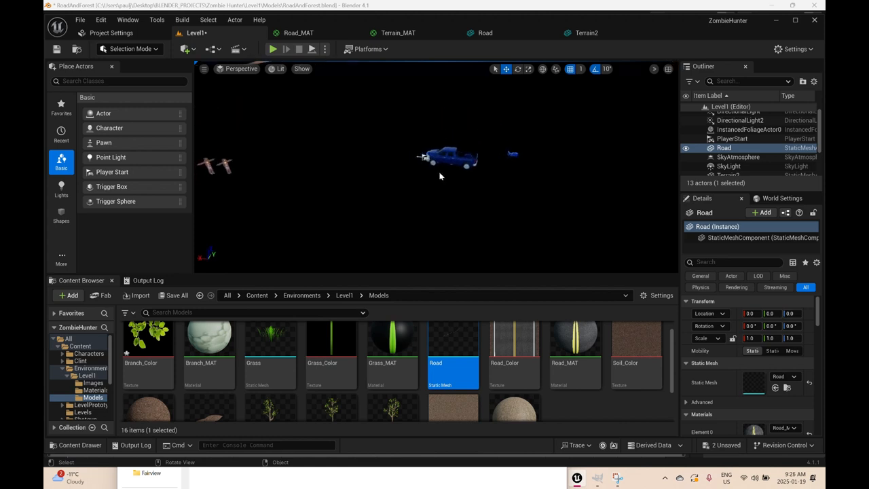
scroll(453, 184, "down", 5)
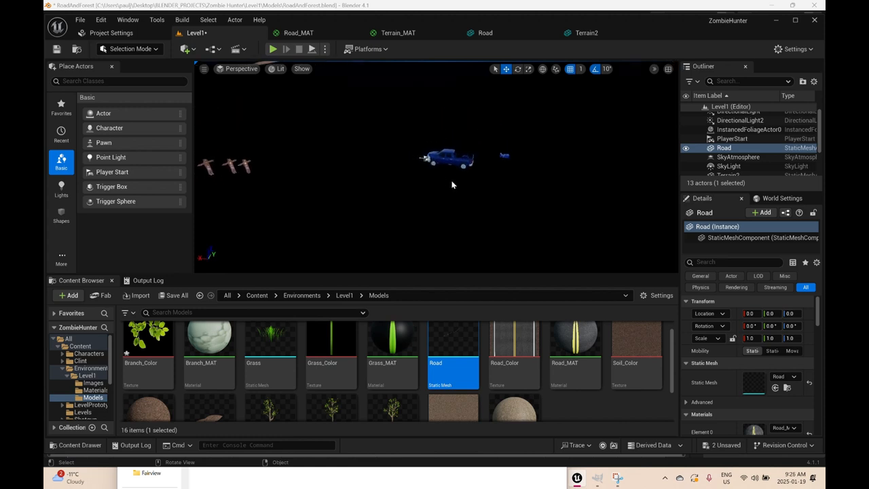
scroll(452, 184, "down", 4)
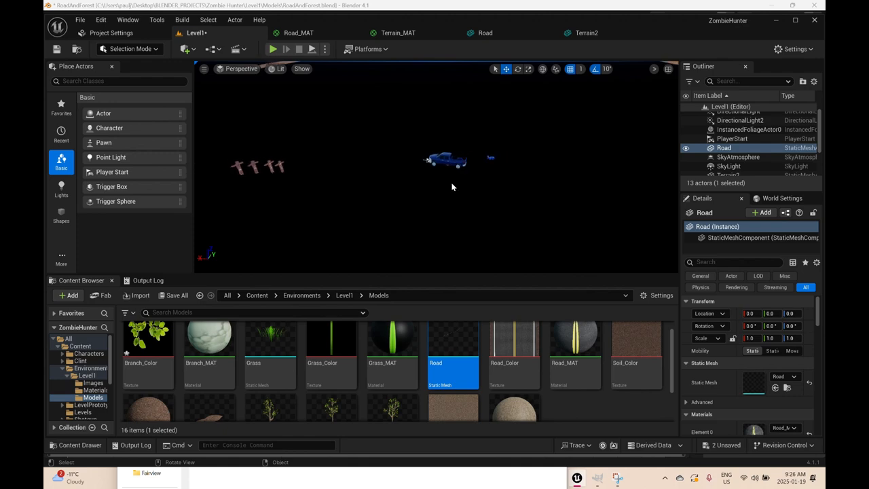
key("f")
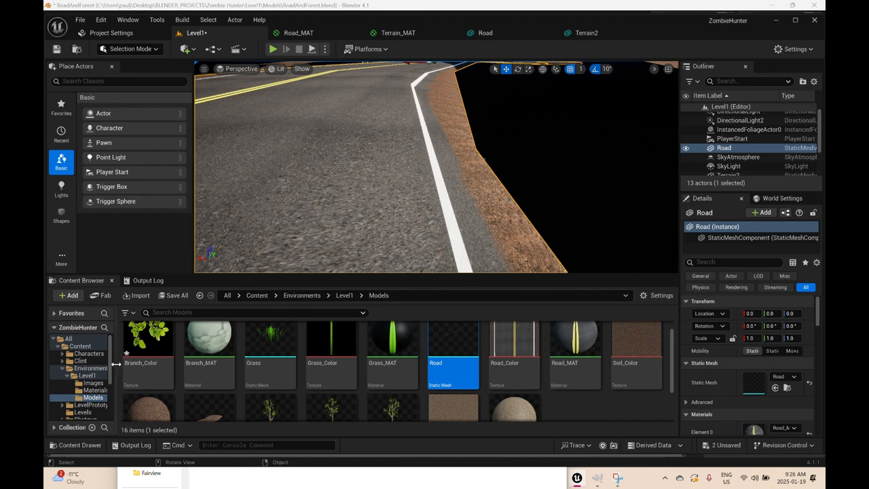
scroll(395, 196, "down", 8)
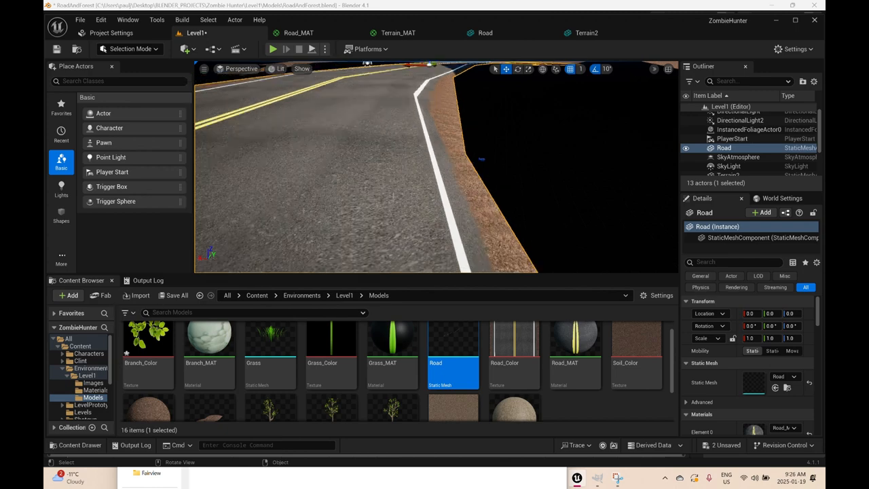
scroll(398, 197, "down", 6)
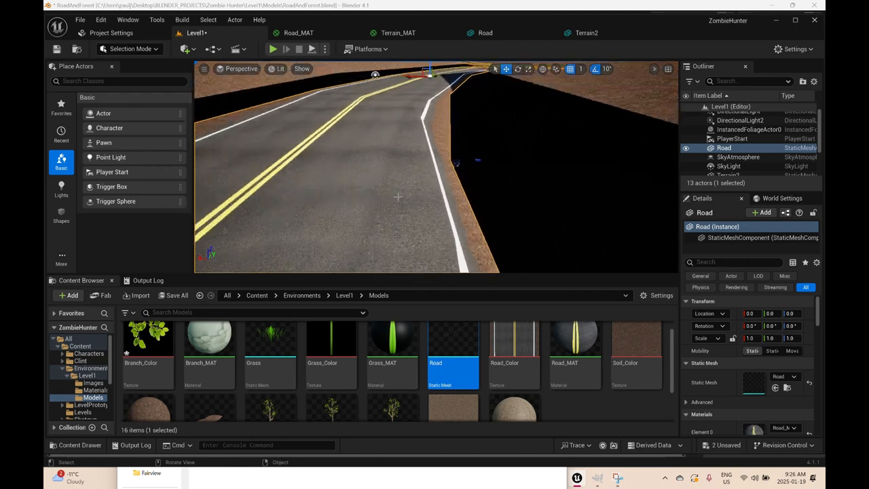
scroll(398, 197, "down", 6)
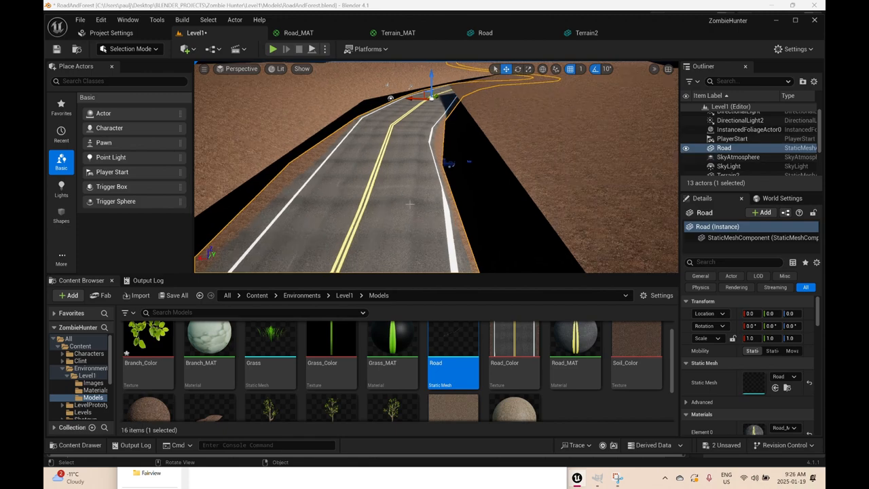
scroll(411, 203, "down", 3)
scroll(411, 204, "down", 4)
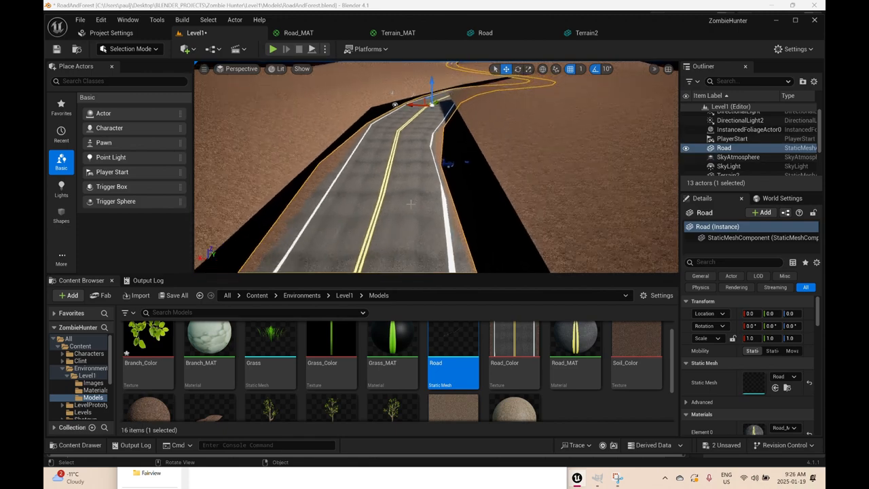
Step: Examine how the road's edges meet the terrain in Level1 and select the Terrain2 actor
scroll(411, 204, "down", 5)
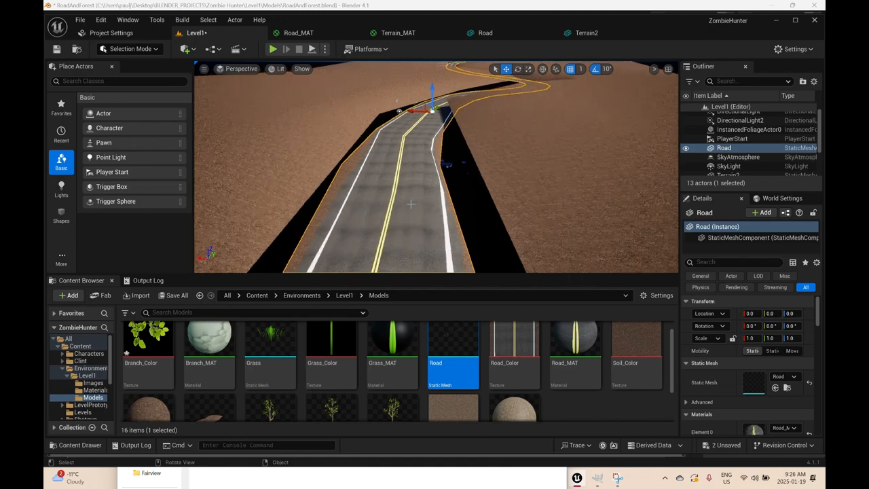
left_click_drag(384, 215, 417, 231, "alt")
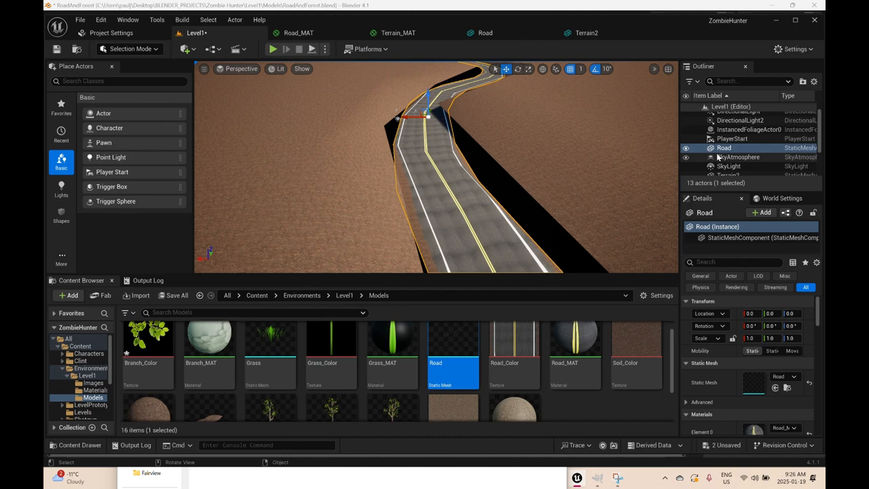
scroll(719, 156, "down", 1)
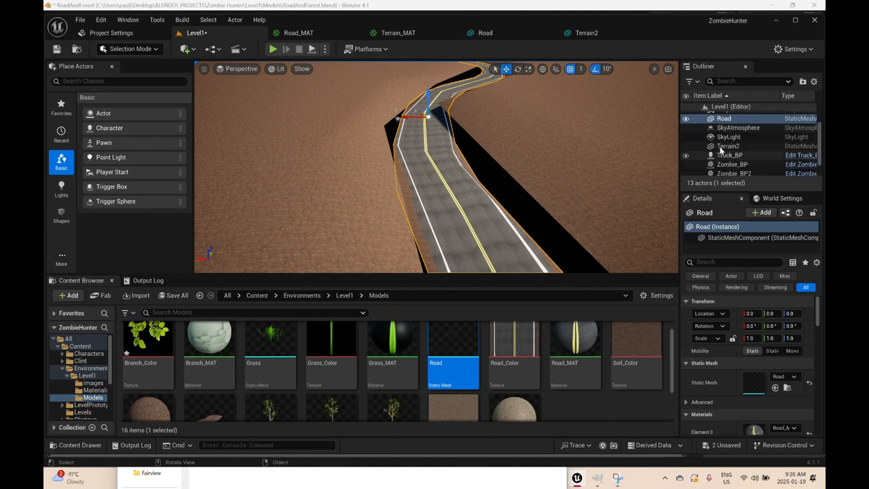
left_click(722, 148)
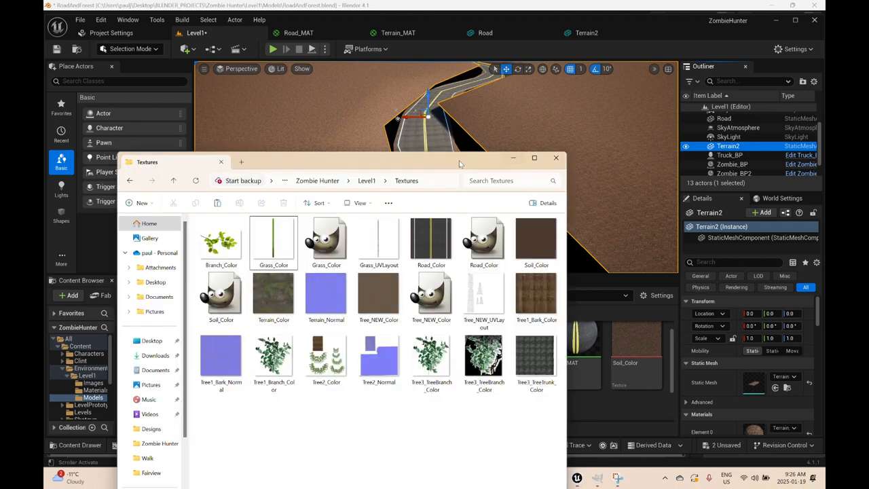
Step: Switch to Blender and examine the original Terrain object and its fit around the road and truck
left_click_drag(459, 161, 391, 56)
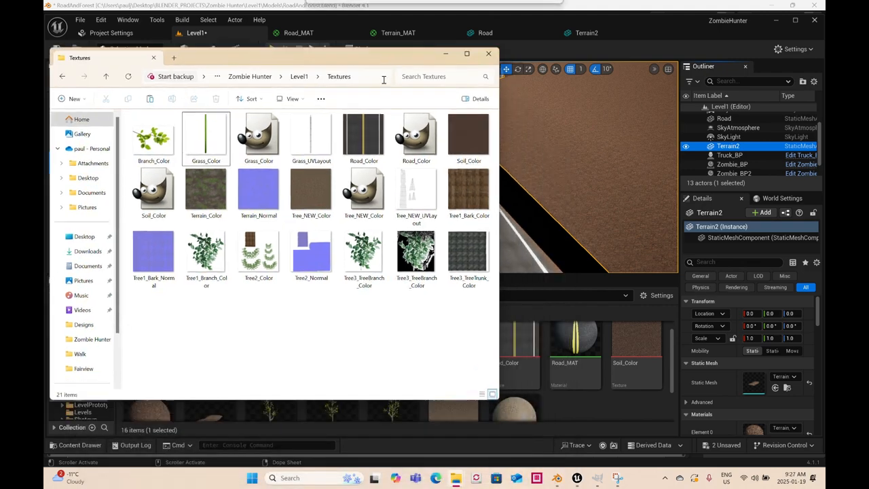
left_click(557, 480)
scroll(550, 324, "down", 2)
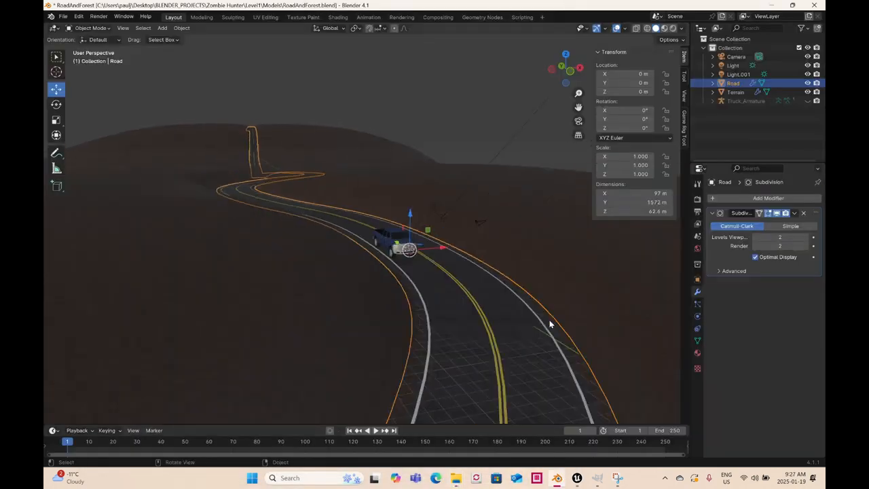
scroll(548, 319, "down", 3)
left_click(553, 280)
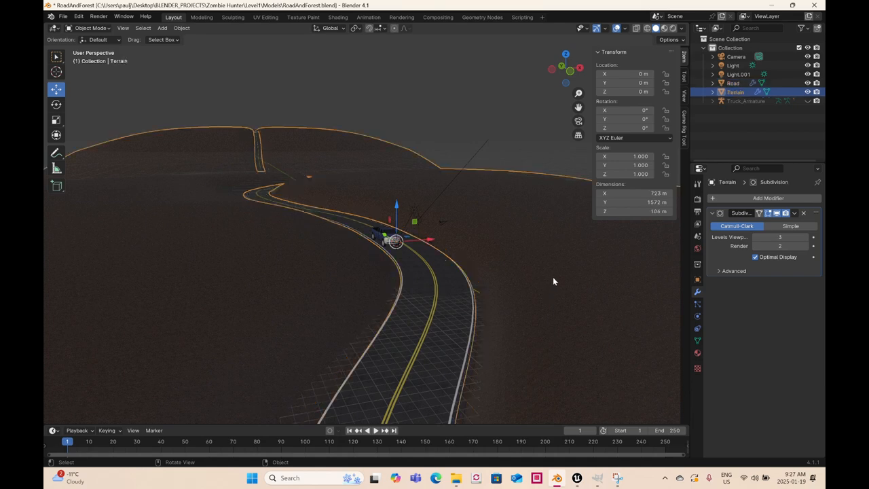
middle_click_drag(554, 273, 489, 364)
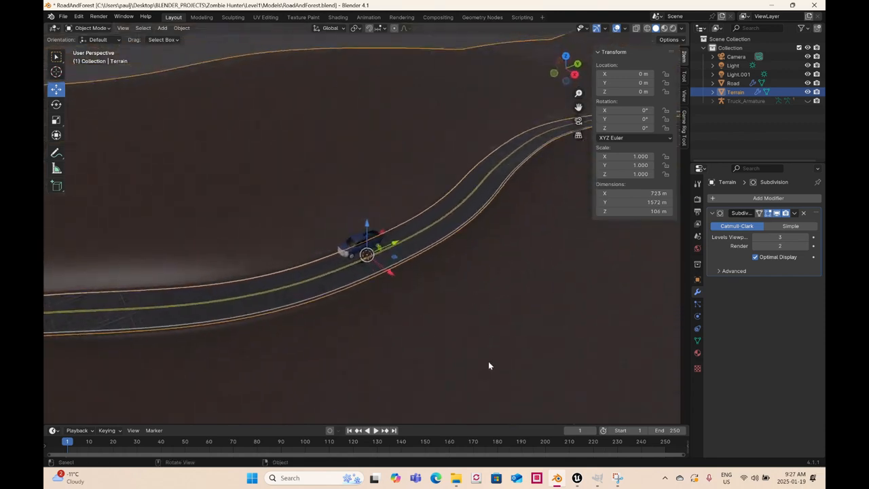
Step: Return to Unreal Editor, open Clint_BP from Clint's Blueprints folder and check the character mesh's scale in its viewport
left_click(577, 478)
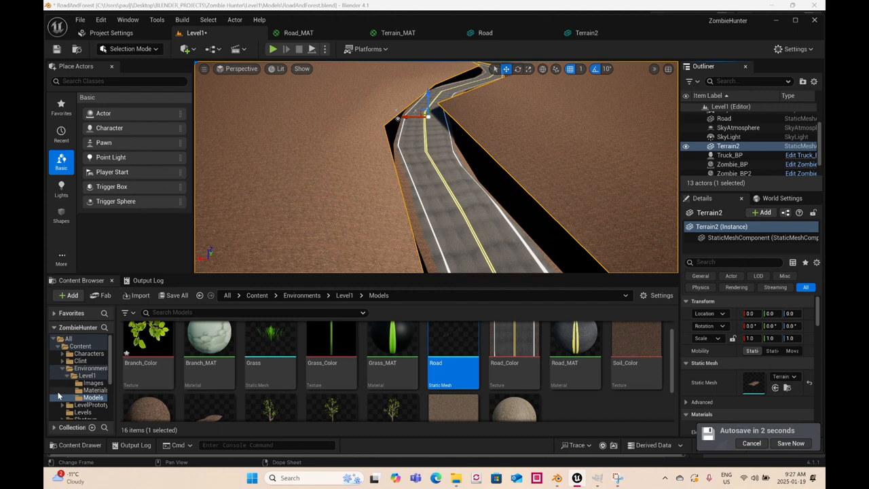
left_click(80, 361)
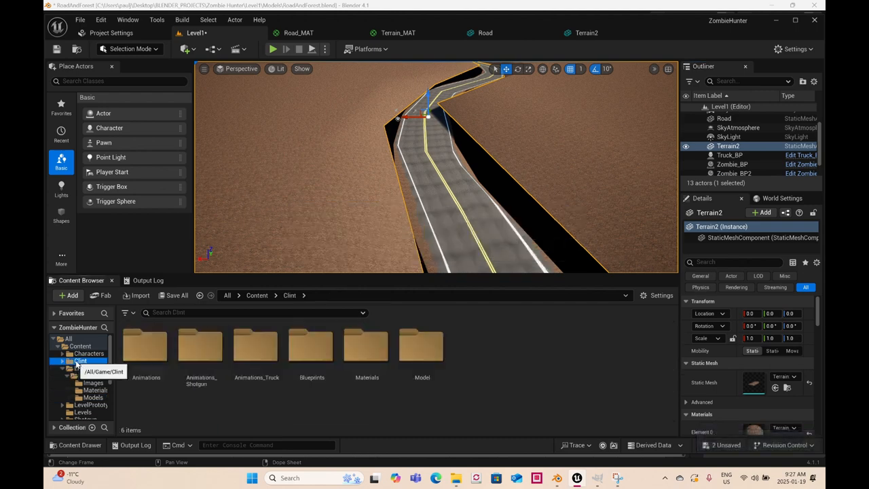
double_click(294, 349)
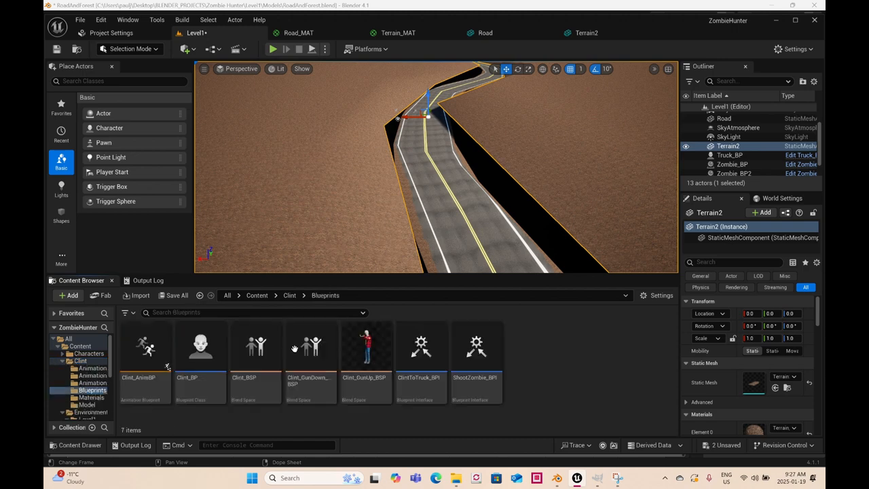
left_click(248, 353)
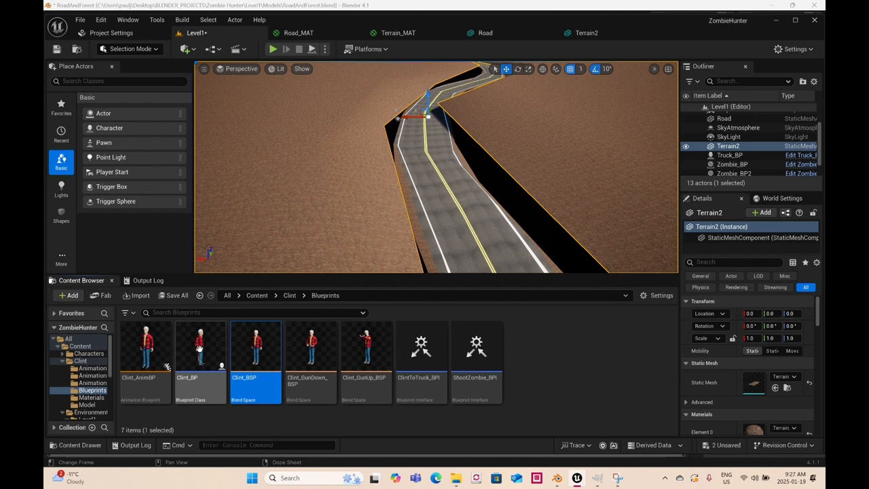
double_click(198, 348)
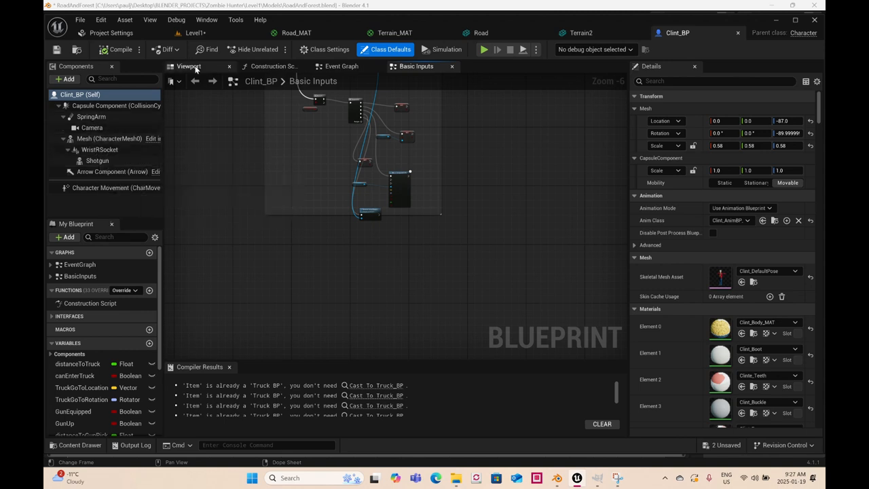
left_click(196, 68)
left_click(107, 138)
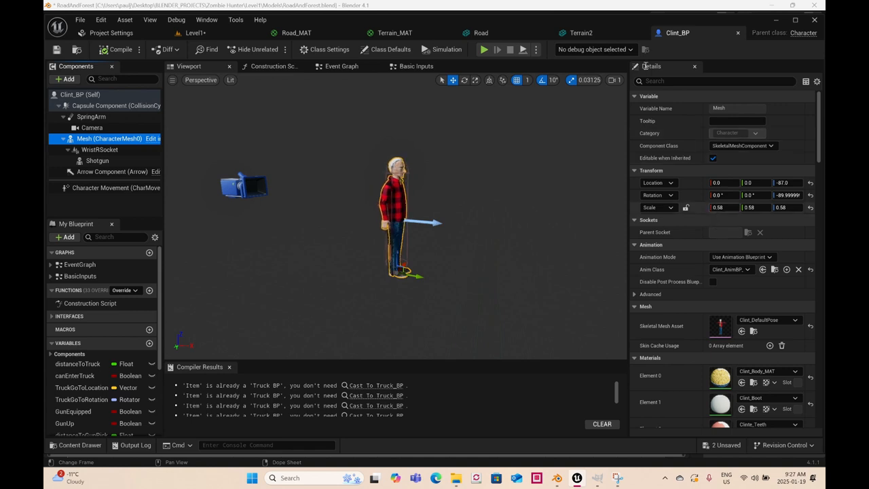
Step: Look through the Road static mesh asset's general, LOD, Nanite and material settings
left_click(499, 34)
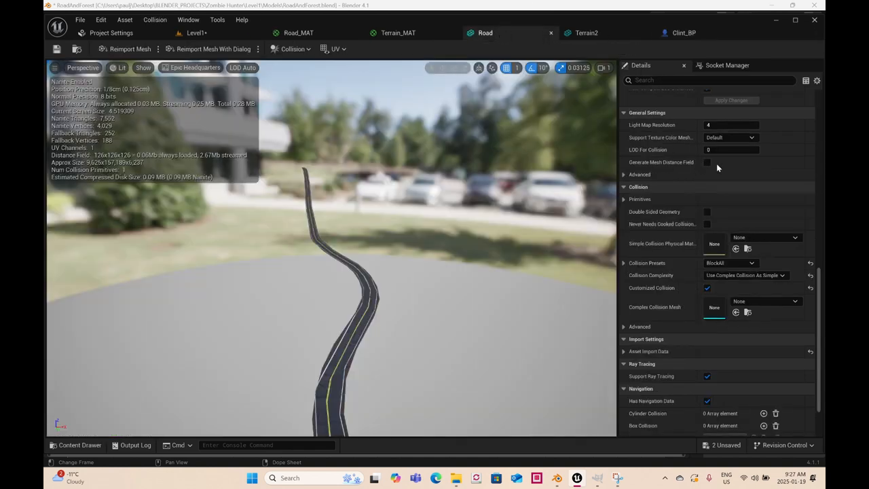
scroll(763, 236, "up", 3)
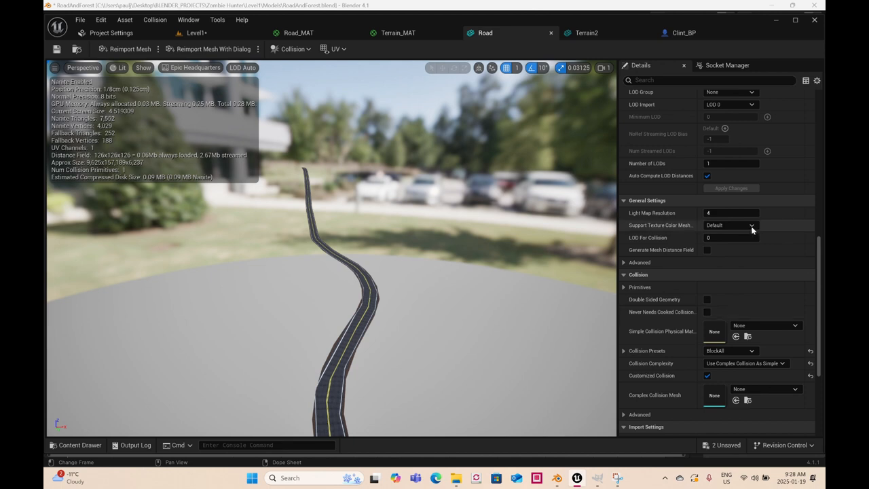
scroll(752, 228, "up", 5)
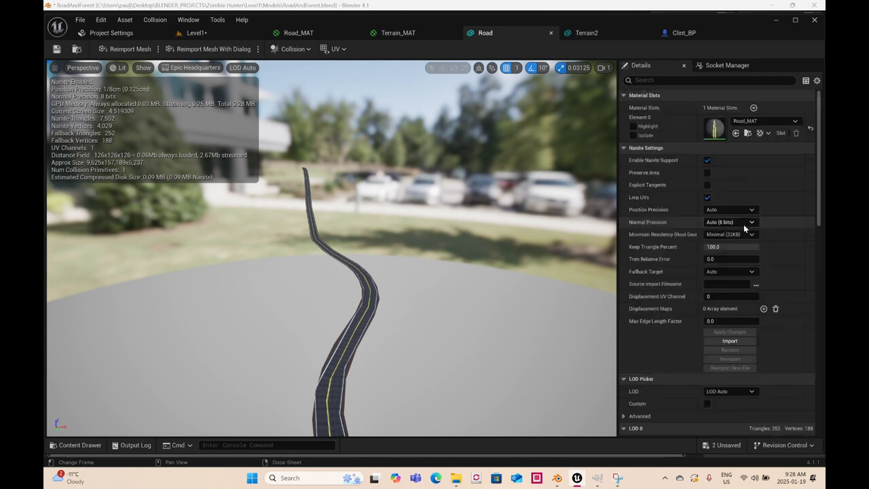
Step: Lock the scale proportions and scale the Terrain2 actor in Level1 uniformly to 0.58
left_click(233, 35)
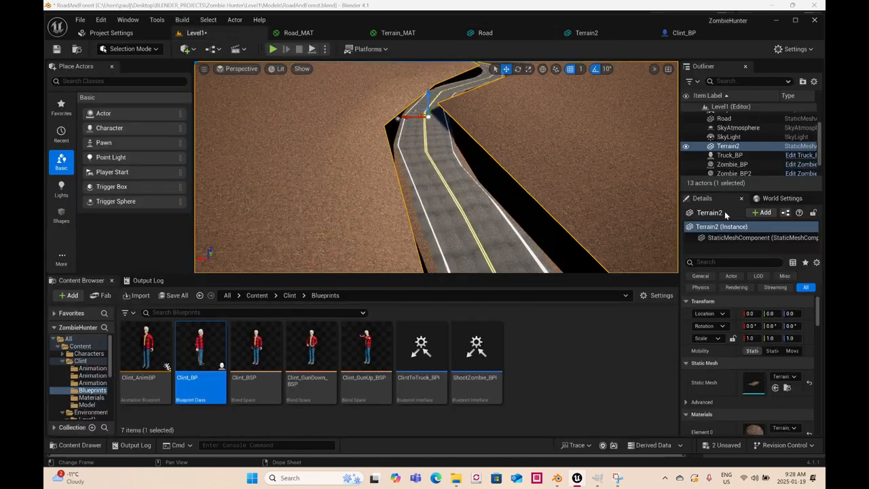
left_click(749, 338)
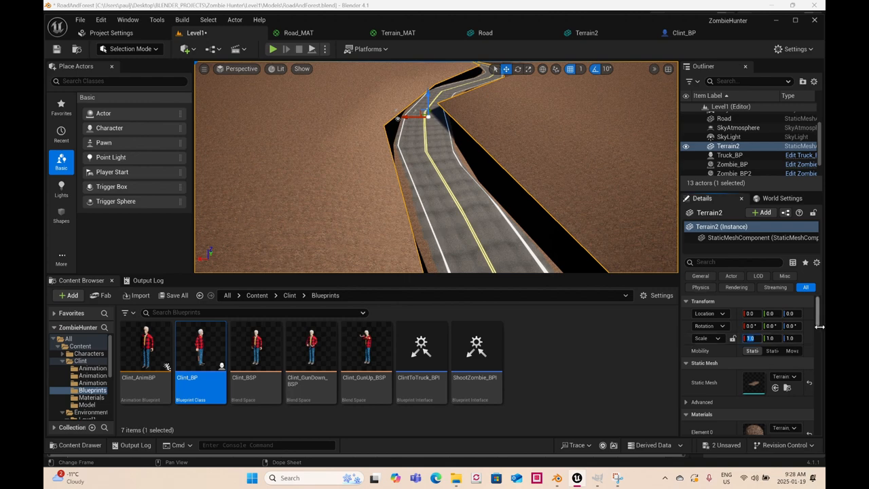
left_click(732, 339)
left_click(754, 338)
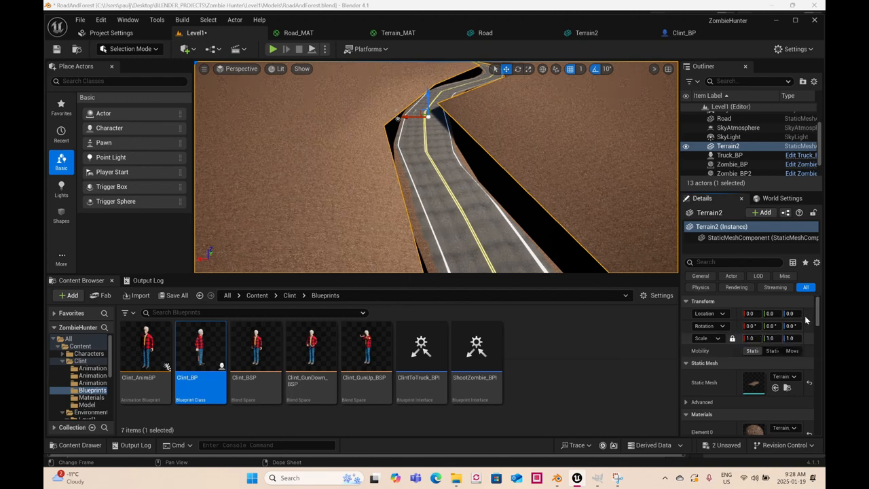
type("0.58")
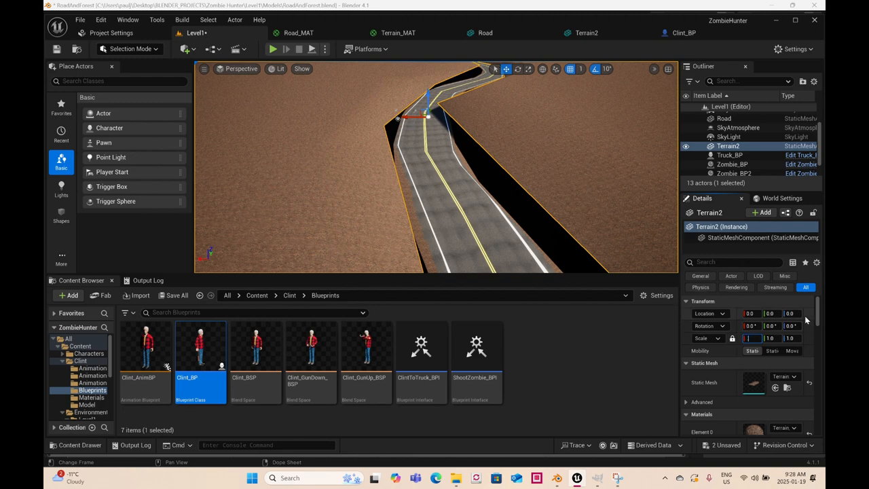
key("Return")
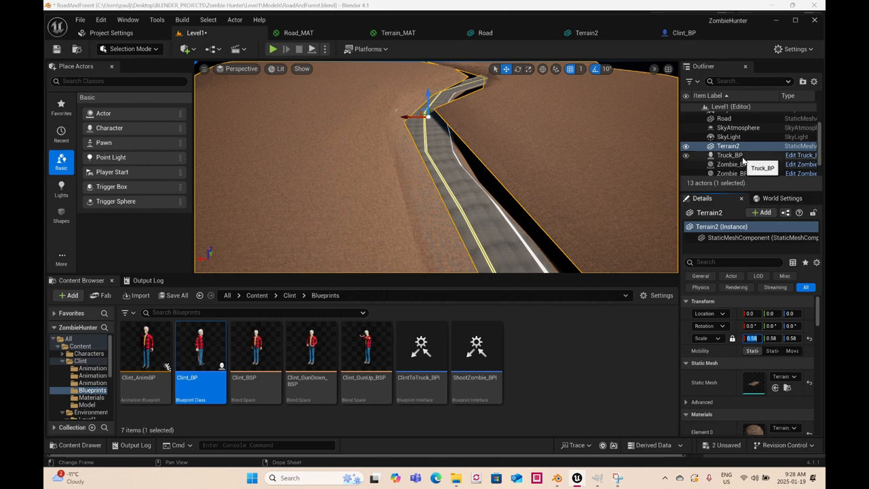
Step: Scale the Road actor uniformly to 0.58 and check its fit with the terrain
scroll(720, 133, "up", 1)
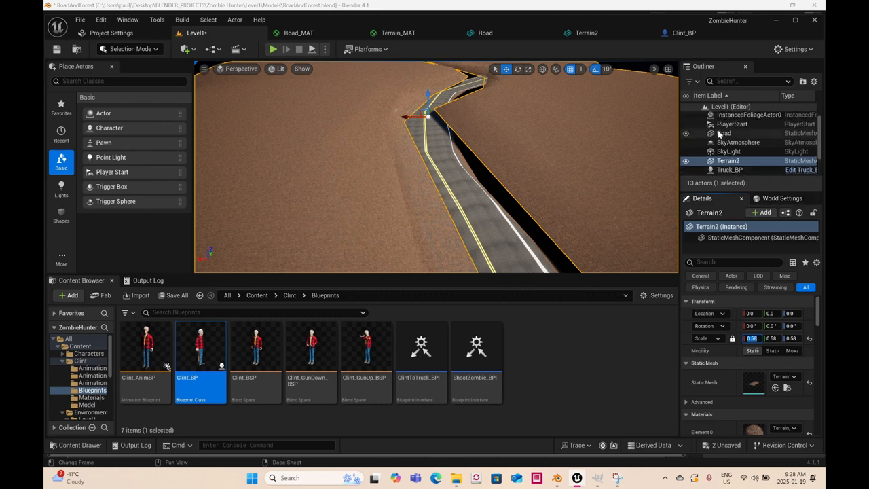
left_click(720, 134)
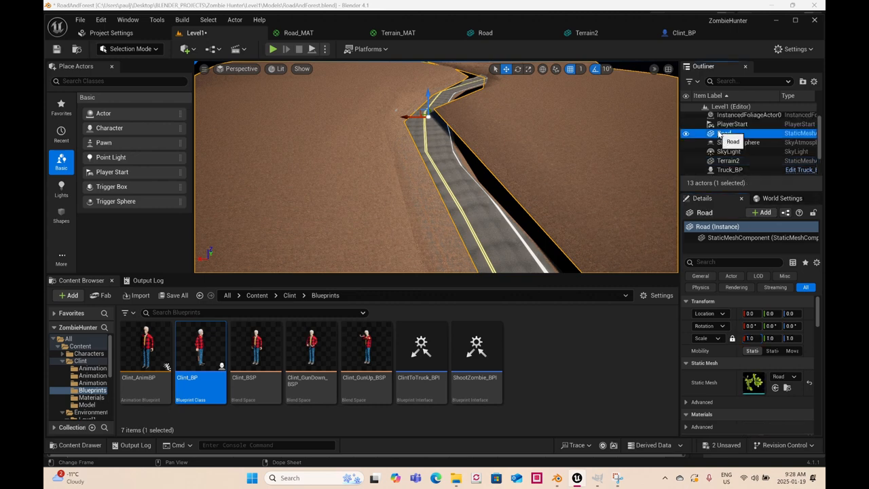
left_click(749, 337)
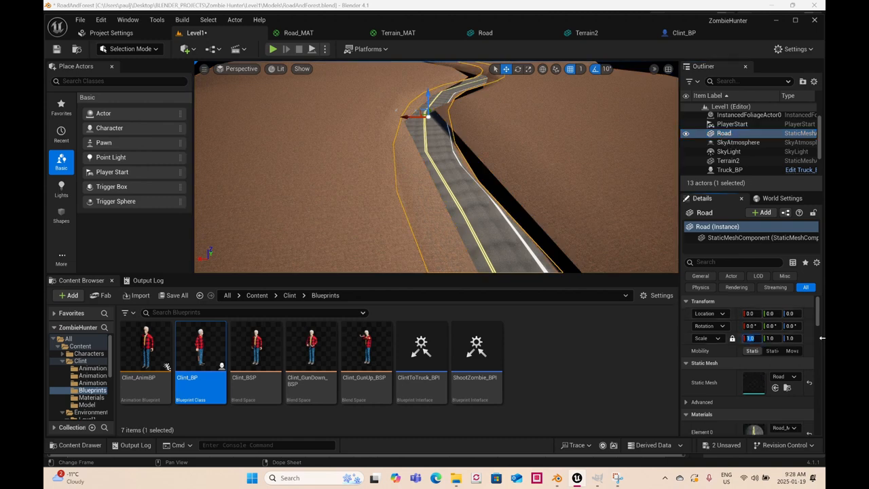
key("BackSpace")
key("Return")
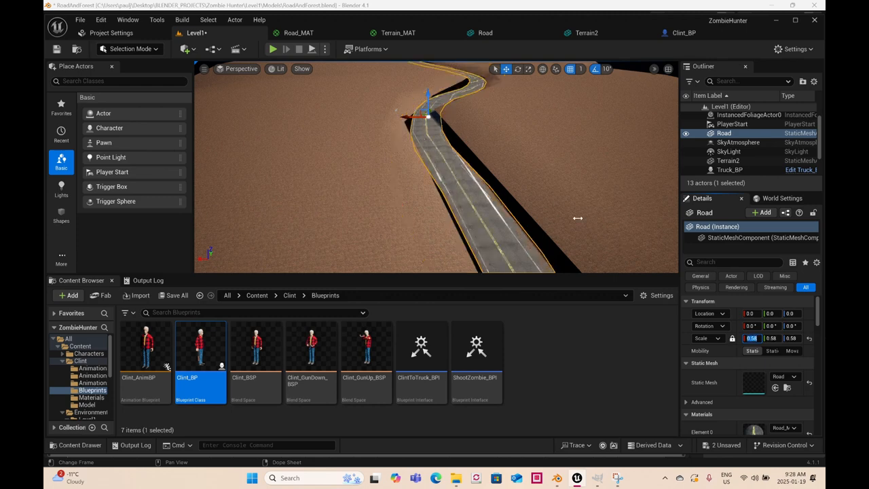
left_click_drag(558, 229, 465, 229, "alt")
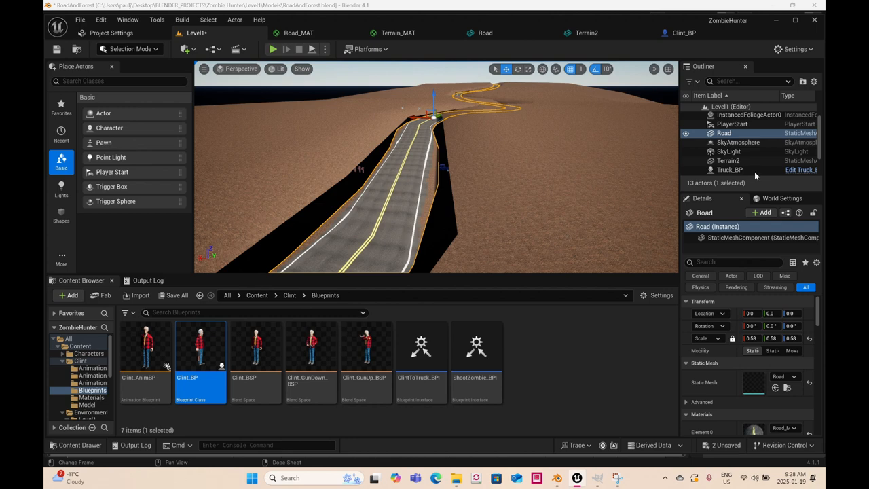
Step: Select the PlayerStart, Truck_BP and all four Zombie_BP actors in Level1 and set their location to 0, 0, 0
left_click(741, 125)
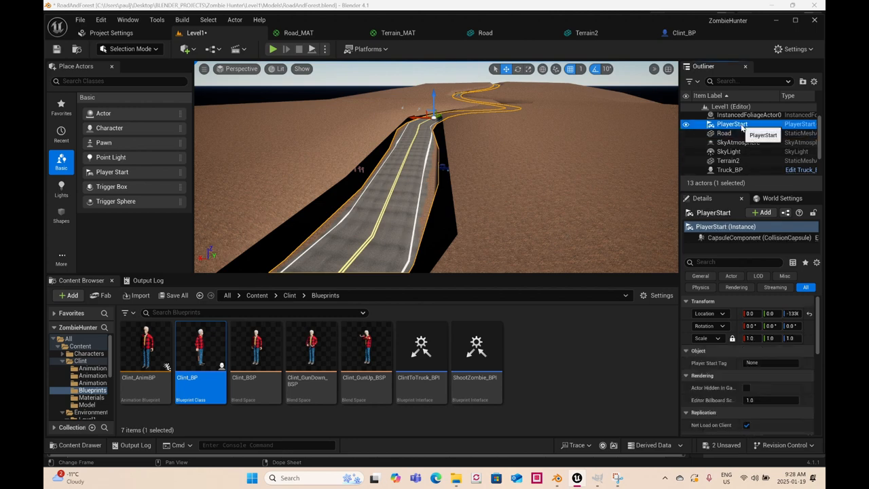
left_click(739, 170, "ctrl")
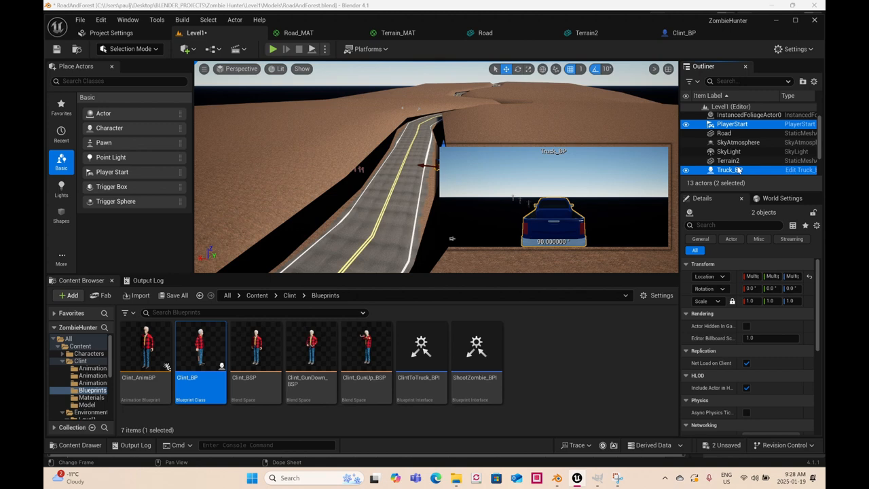
scroll(739, 170, "down", 2)
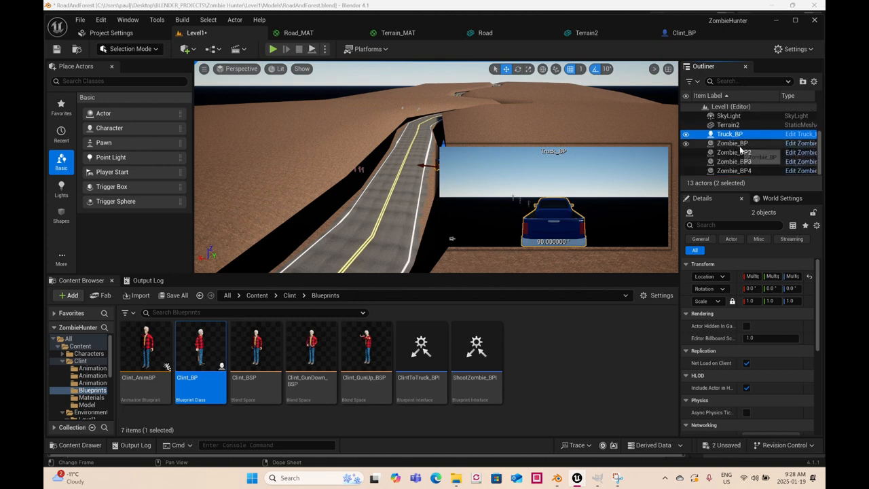
left_click(738, 147, "ctrl")
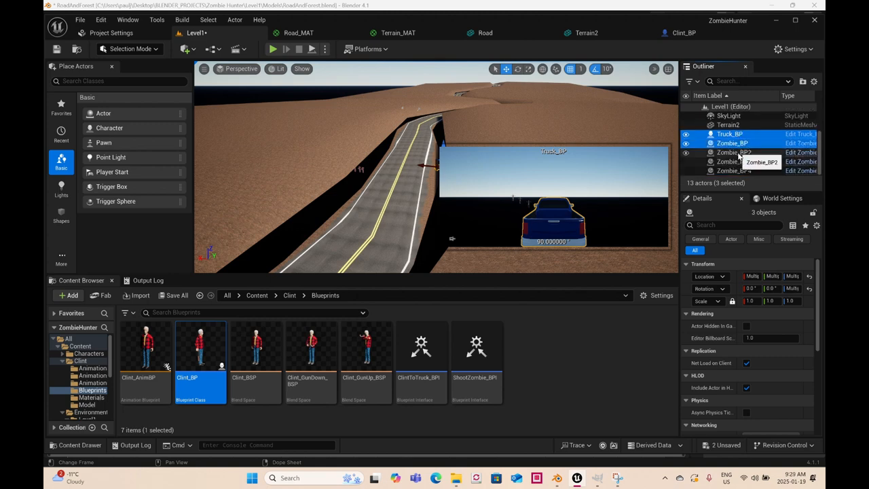
left_click(738, 153, "ctrl")
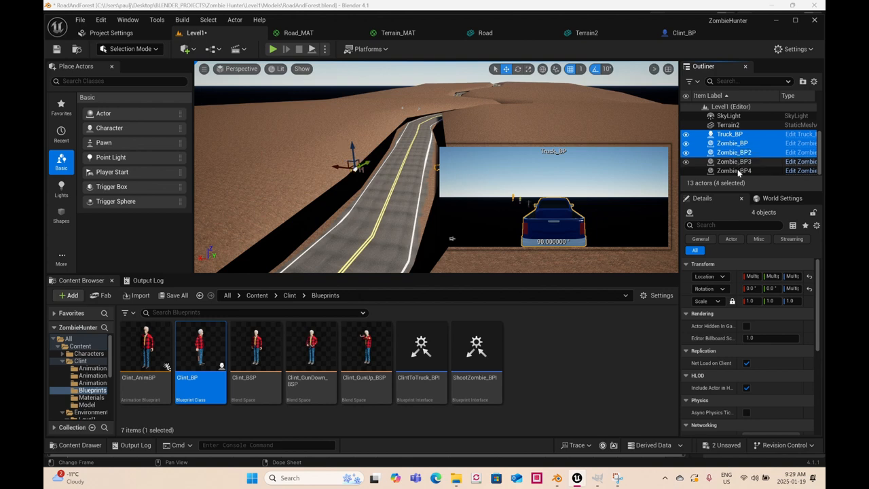
left_click(735, 161, "ctrl")
left_click(736, 170, "ctrl")
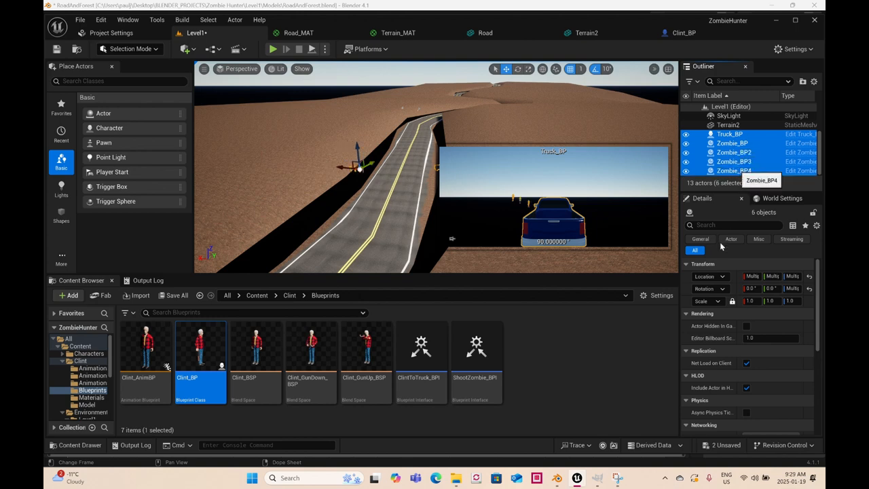
left_click(752, 276)
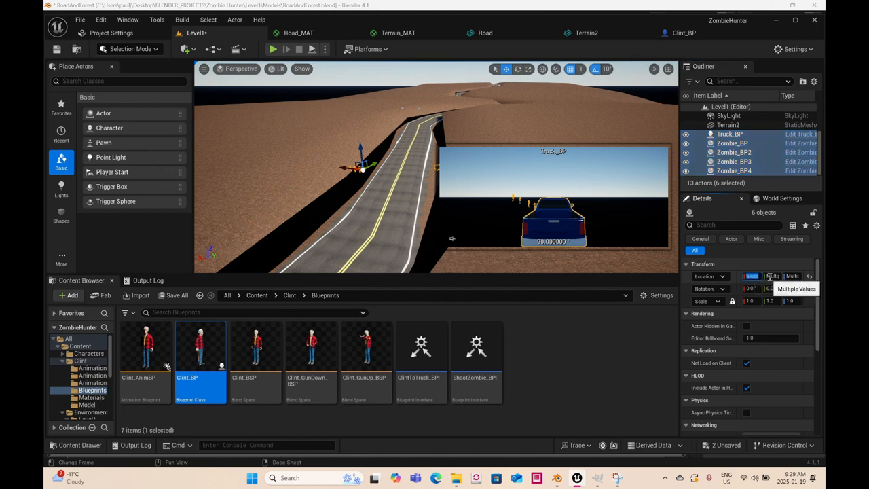
type("0")
key("Tab")
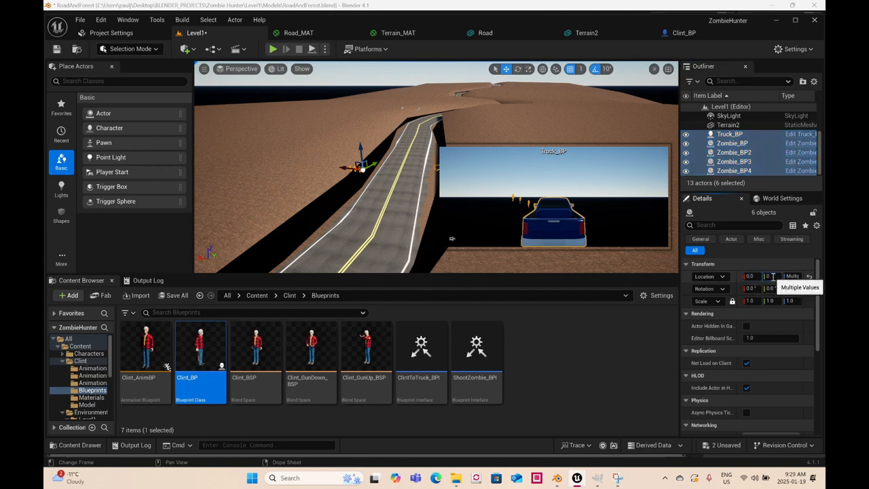
type("0")
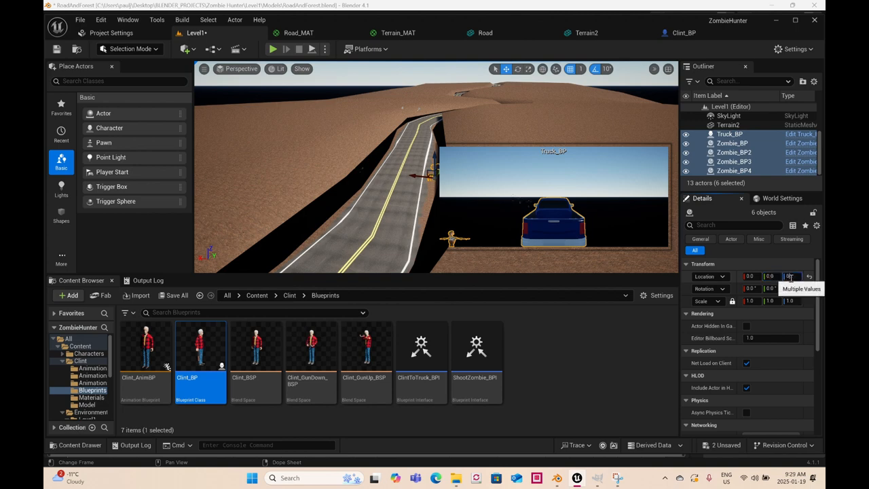
left_click(788, 278)
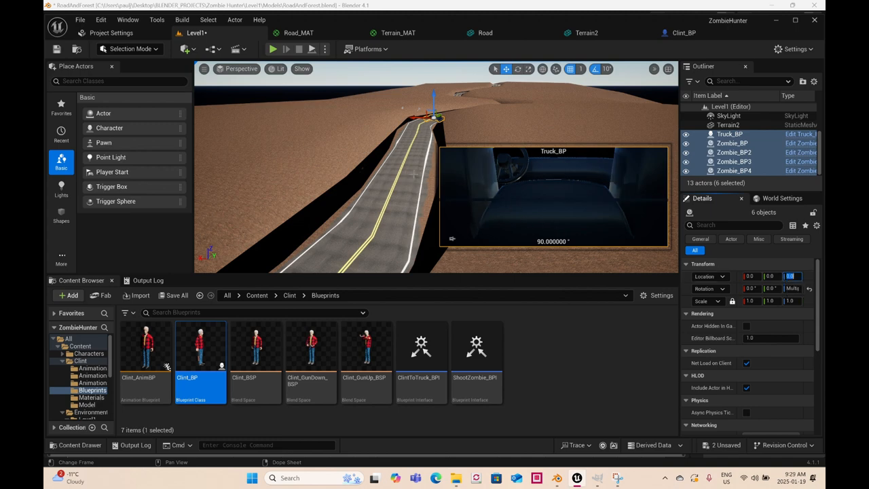
key("Return")
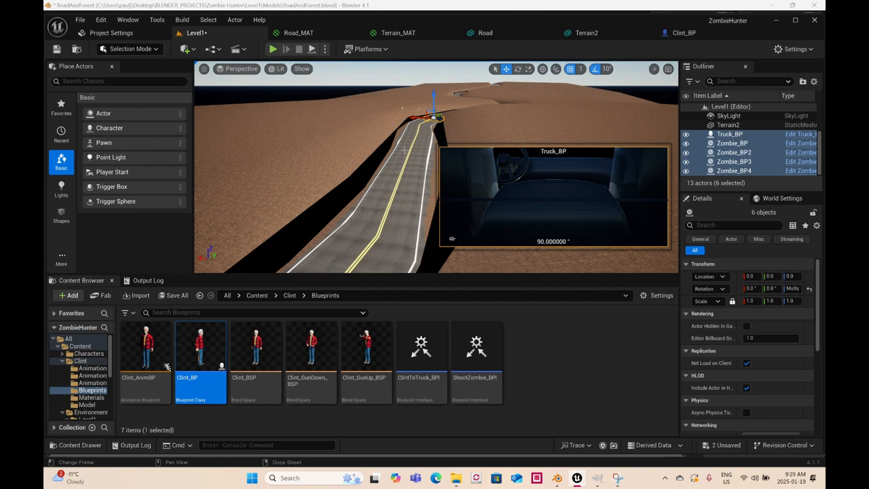
Step: Raise the selected player start, truck and zombies to about Z 88 so the truck's wheels rest on the road surface
key("f")
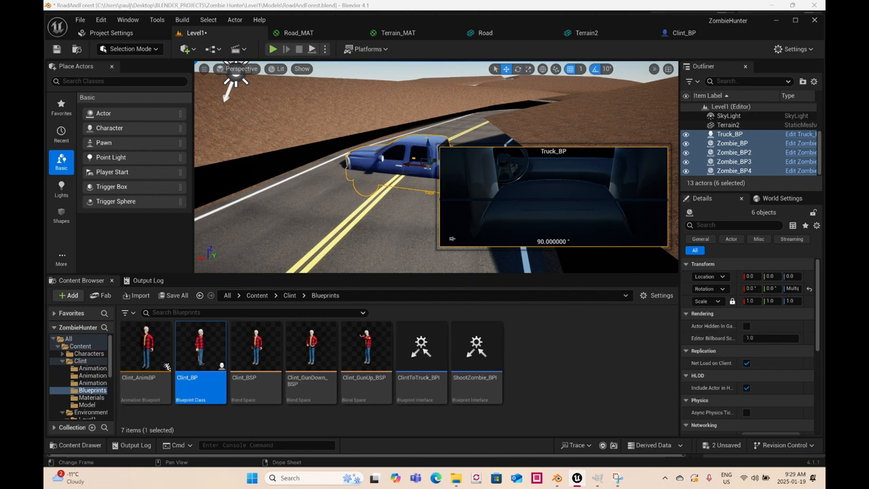
left_click_drag(340, 204, 391, 175, "alt")
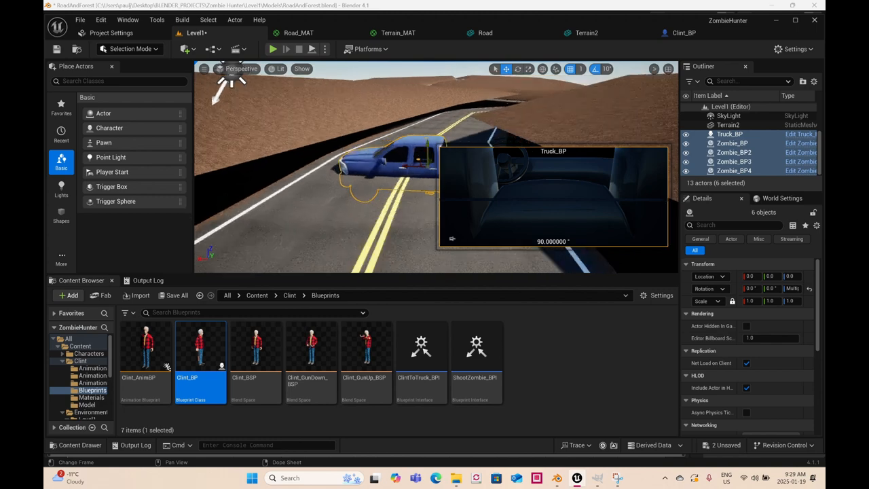
left_click_drag(427, 144, 429, 104)
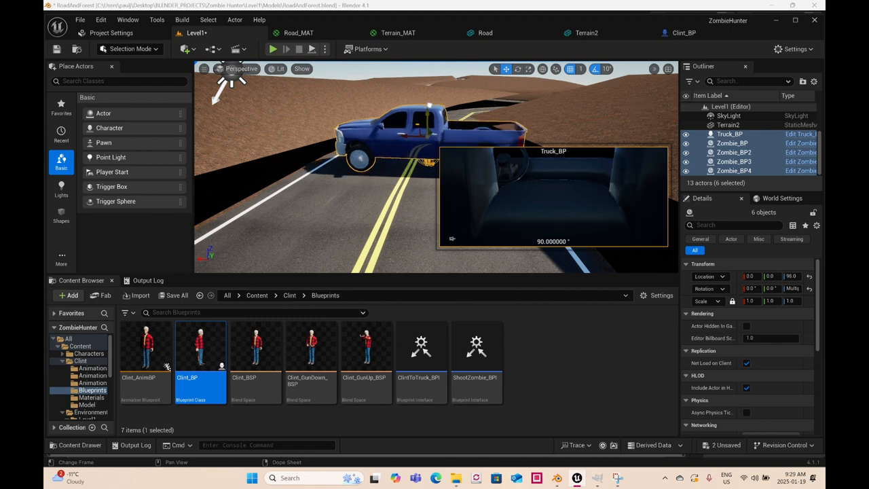
left_click_drag(429, 104, 429, 106)
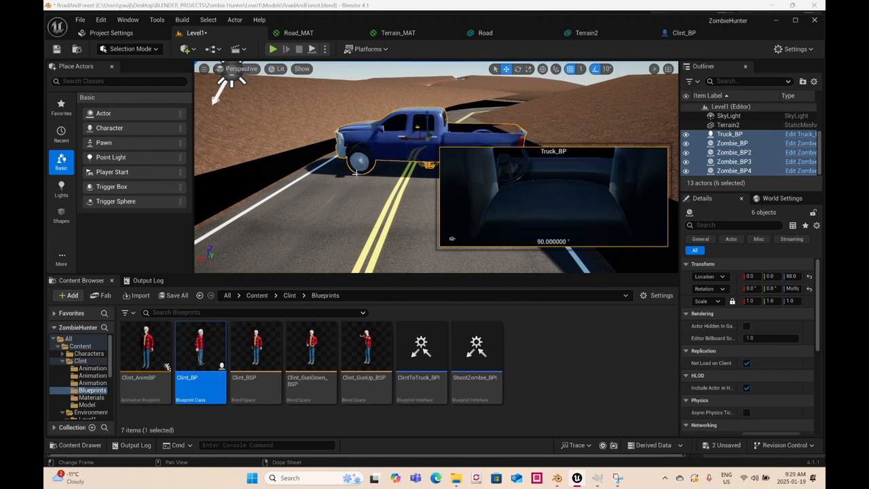
scroll(356, 174, "down", 1)
scroll(356, 178, "down", 3)
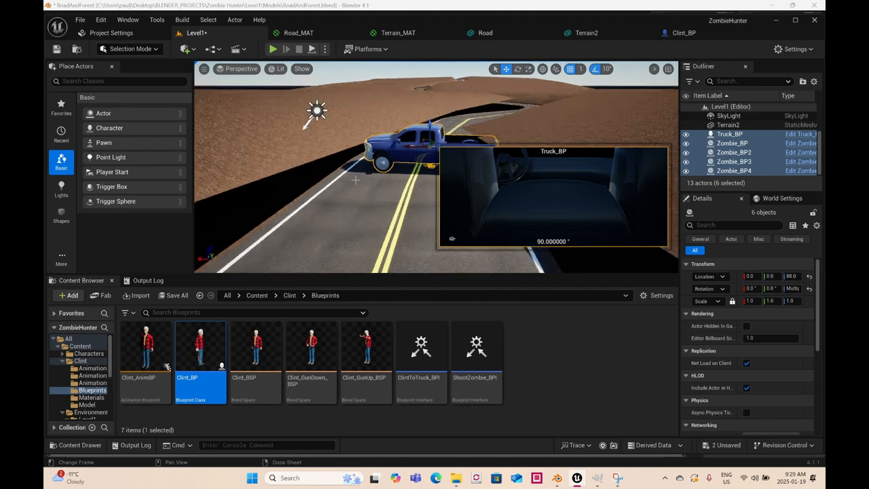
Step: Switch to Blender and inspect the separate Road and Terrain objects in the RoadAndForest file
mouse_move(557, 480)
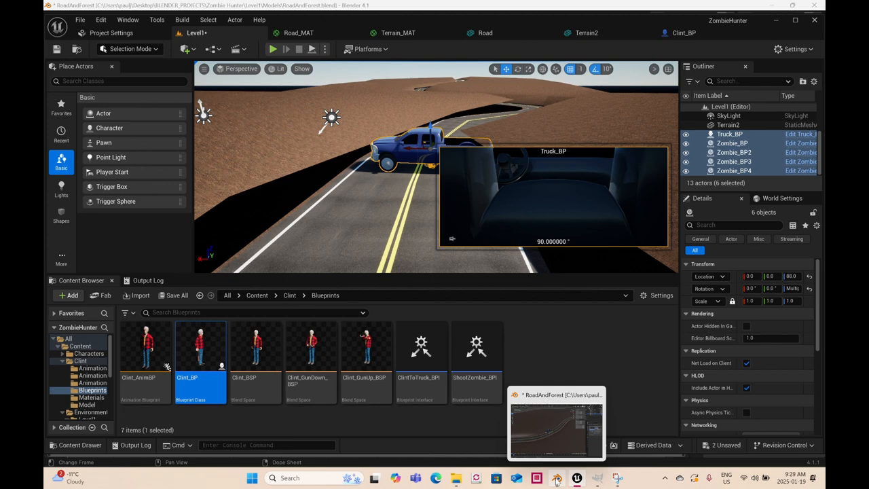
left_click(556, 481)
scroll(468, 283, "down", 2)
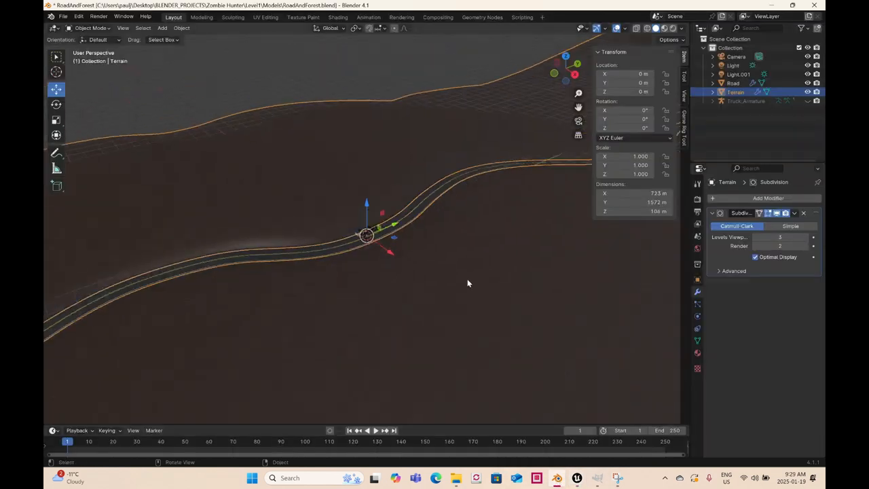
middle_click_drag(464, 283, 543, 276)
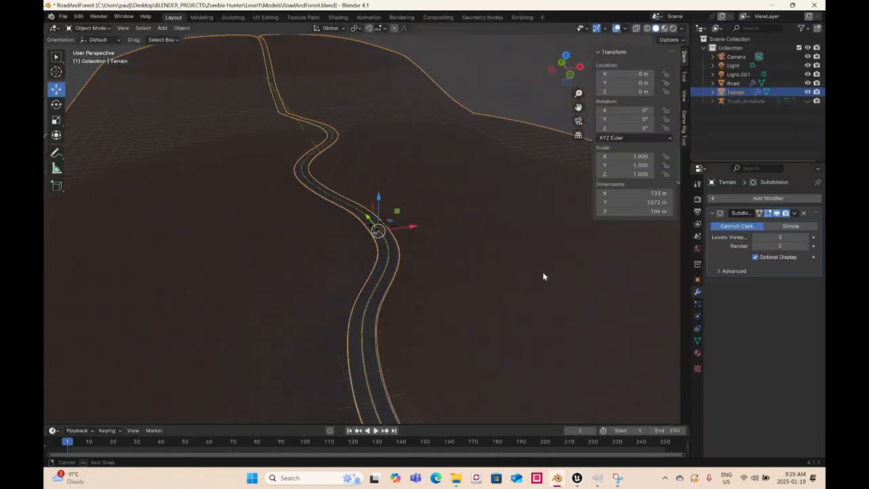
left_click(734, 83)
left_click(735, 91)
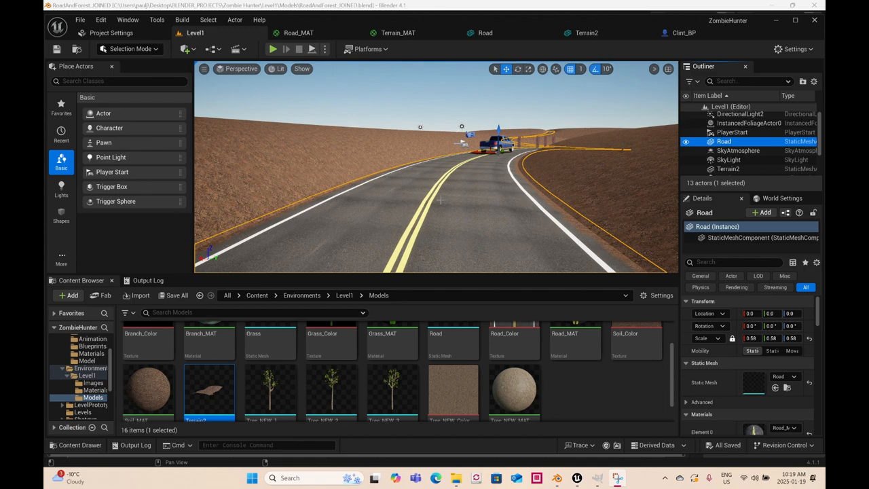
Step: Switch to Blender and examine the edited Terrain mesh along the road in the RoadAndForest_JOINED file
left_click(557, 477)
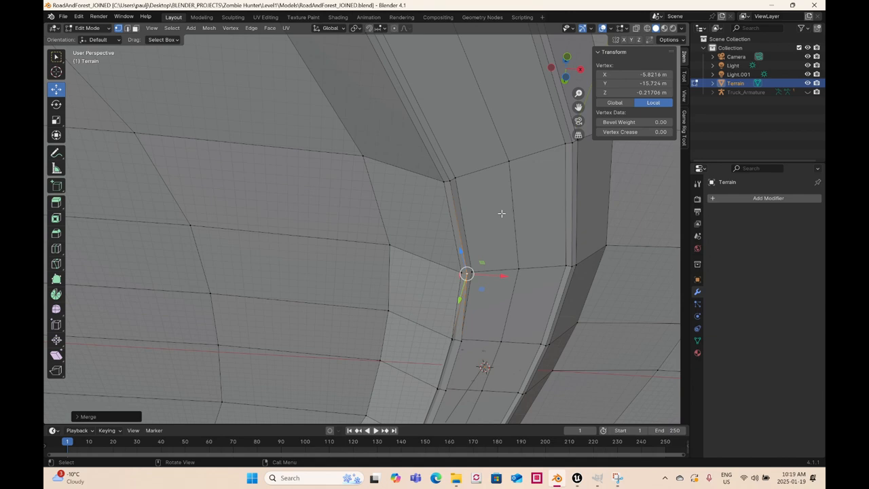
scroll(503, 215, "down", 4)
scroll(425, 224, "down", 4)
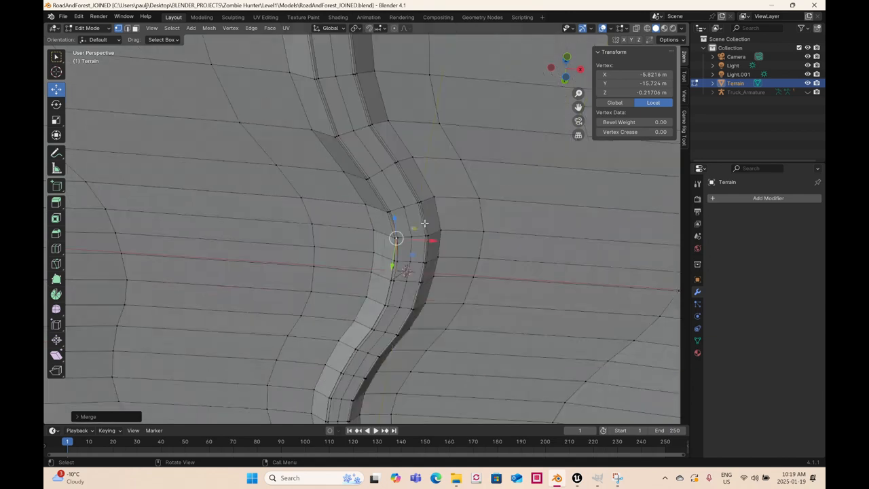
scroll(424, 224, "down", 3)
middle_click_drag(425, 220, 412, 243)
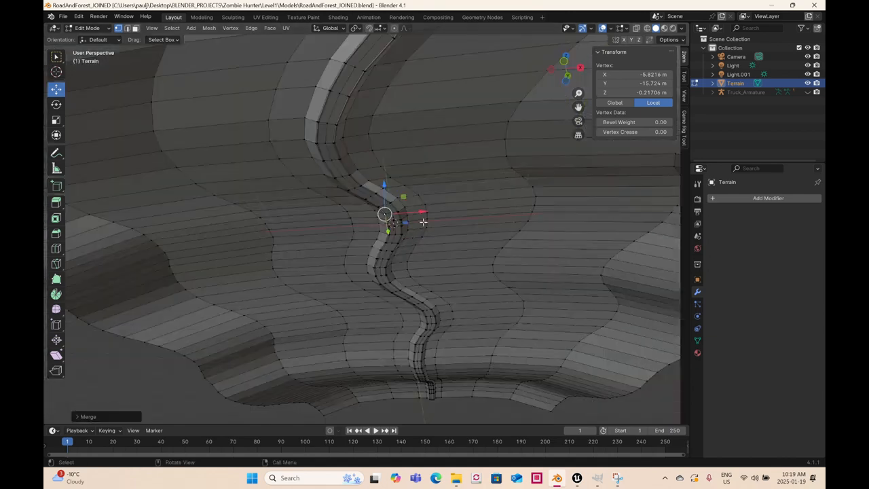
Step: Return to Unreal Editor and review the Terrain2 static mesh asset's material, Nanite and LOD settings
left_click(581, 484)
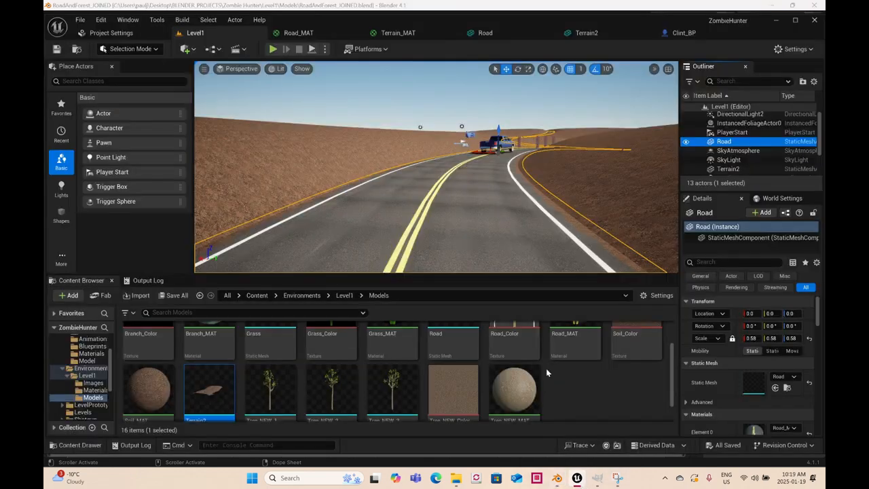
left_click(593, 34)
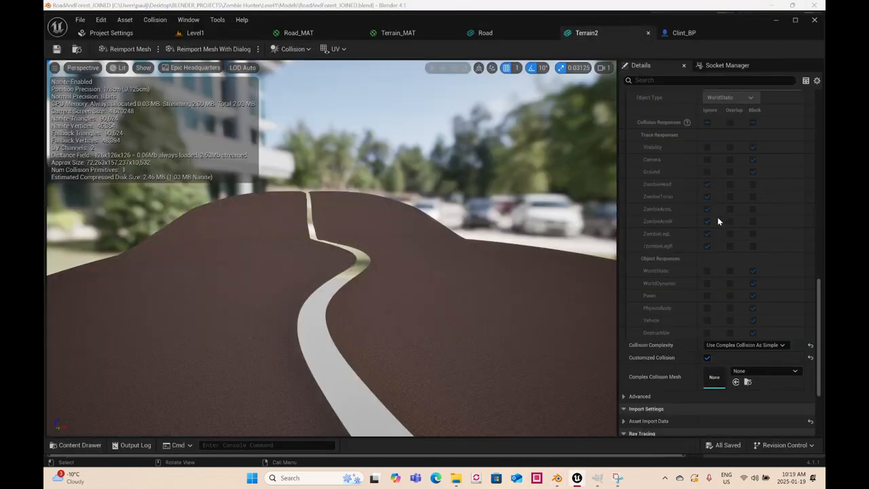
scroll(720, 217, "up", 8)
scroll(718, 219, "up", 10)
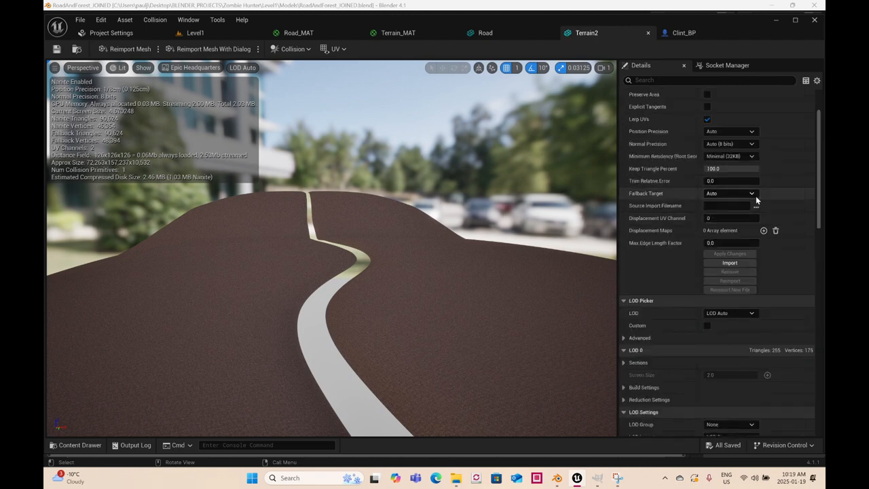
scroll(792, 211, "up", 3)
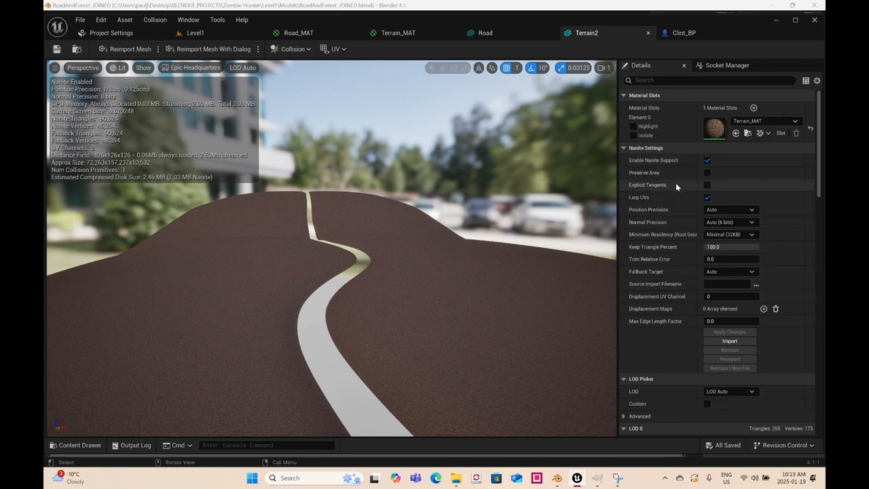
scroll(676, 185, "down", 5)
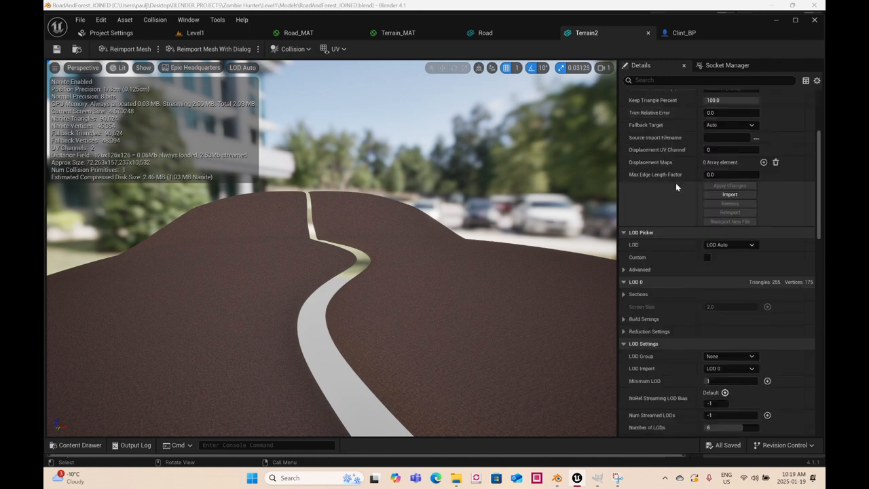
scroll(678, 187, "down", 3)
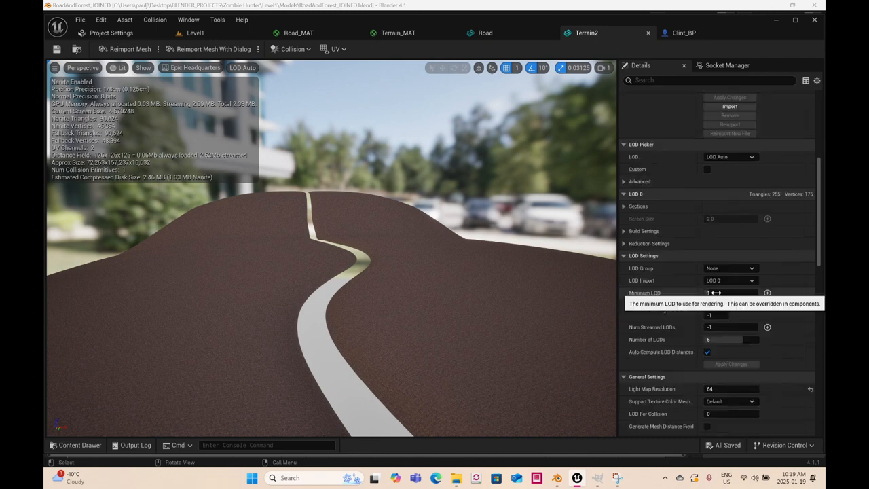
Step: Open the Road static mesh asset and check its Minimum LOD setting and LOD Import options
left_click(497, 32)
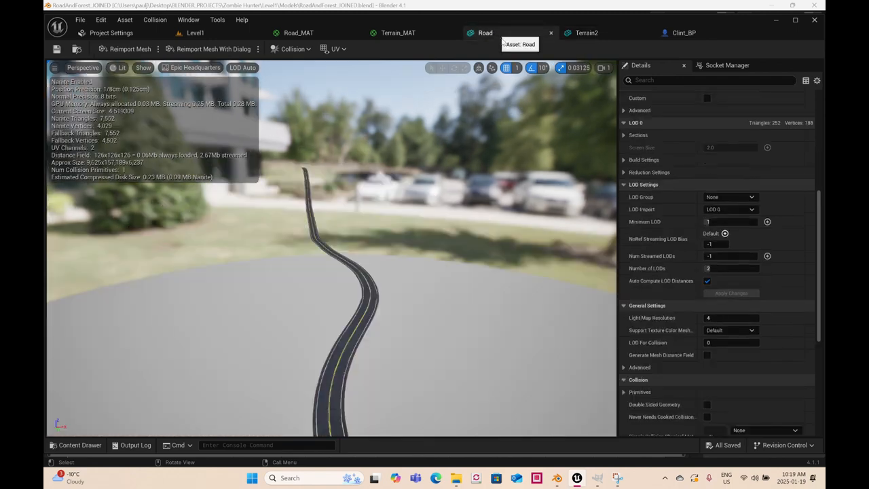
scroll(681, 258, "down", 2)
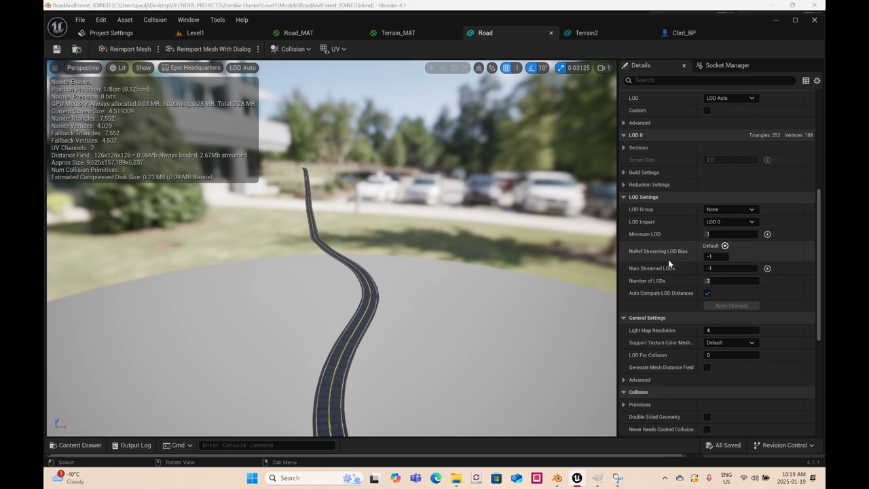
scroll(668, 261, "up", 3)
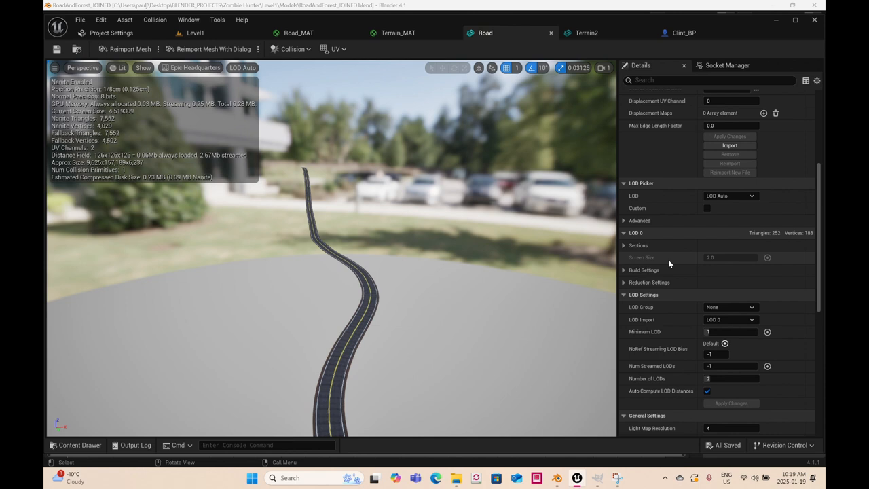
left_click(706, 332)
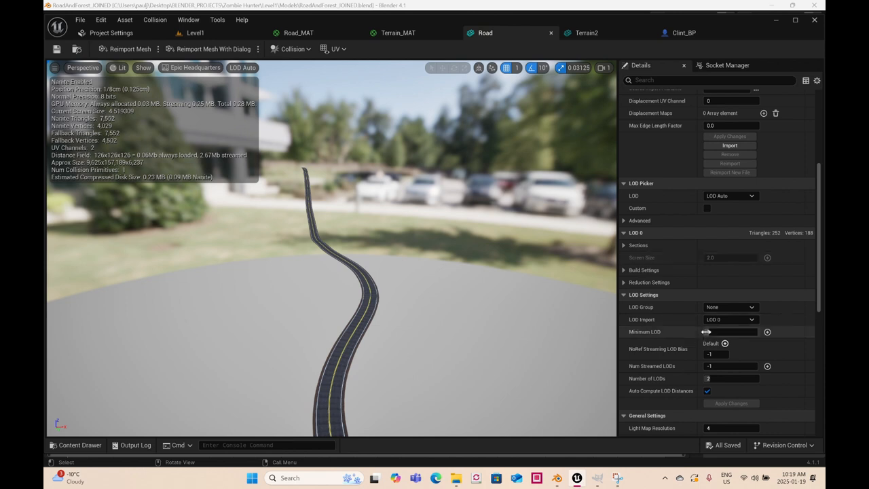
left_click(720, 320)
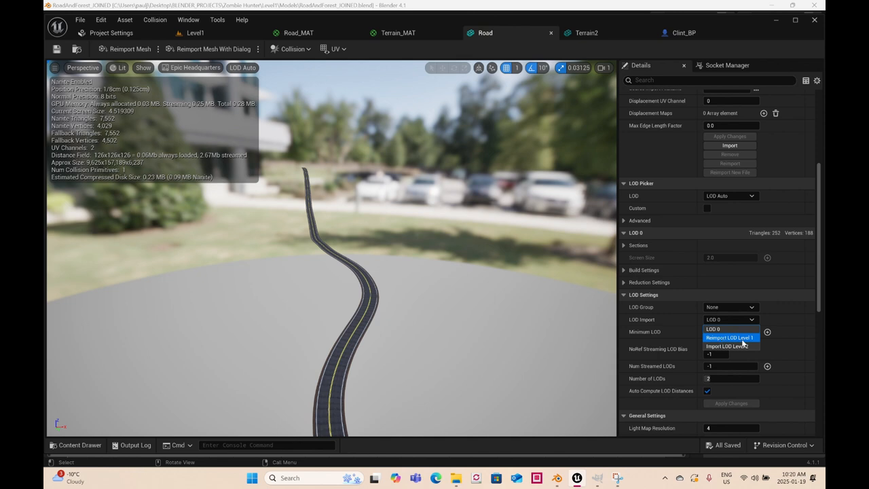
left_click(661, 323)
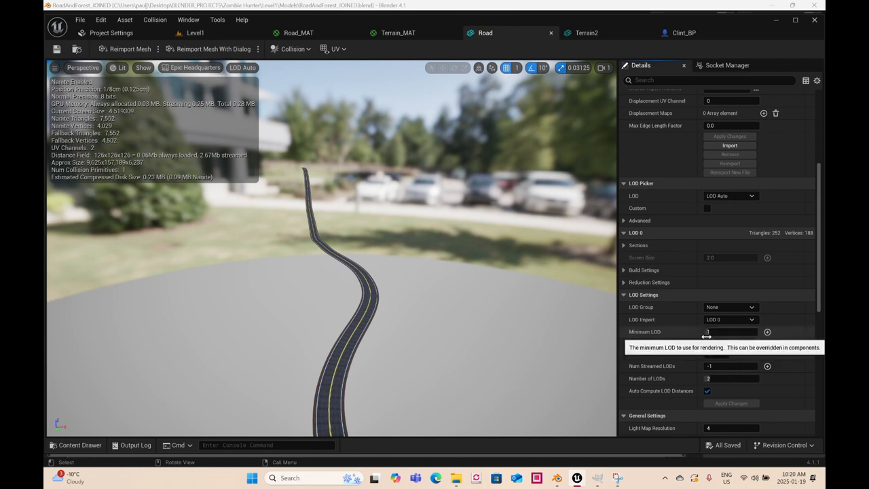
Step: Return to Level1 and start a play session, viewing the character's scale against the road and truck from several angles
left_click(197, 34)
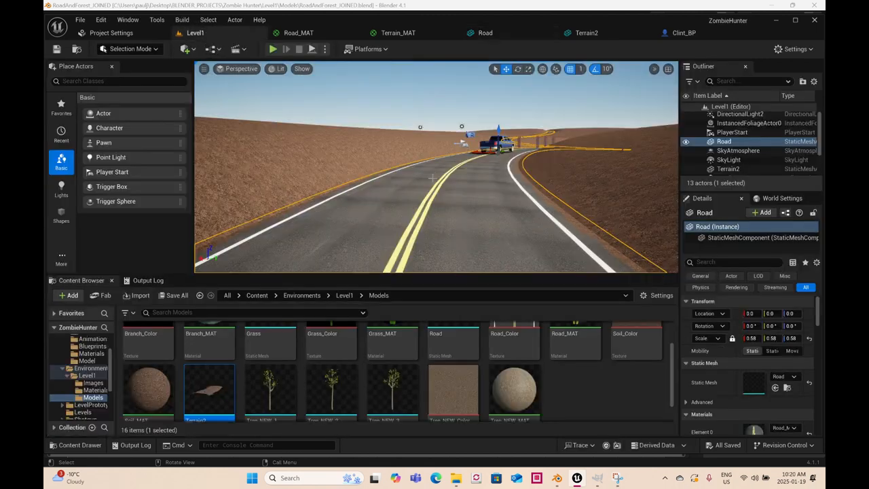
scroll(429, 175, "down", 2)
scroll(435, 181, "down", 4)
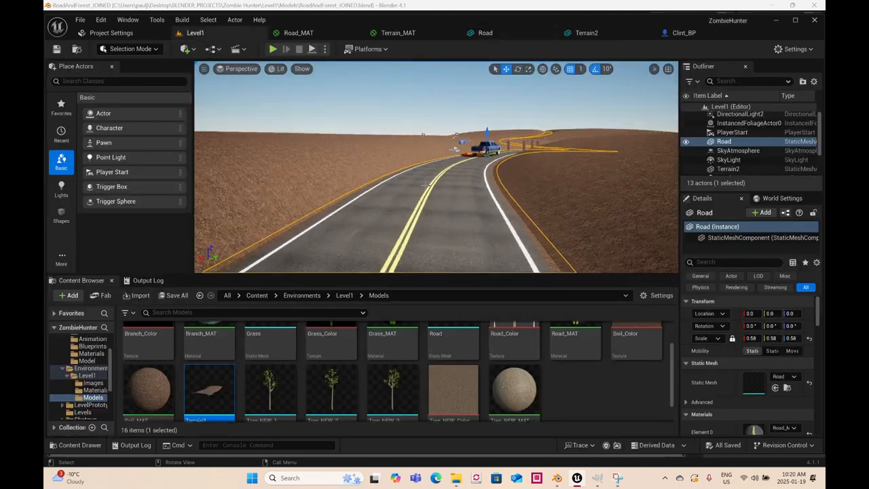
scroll(440, 184, "down", 5)
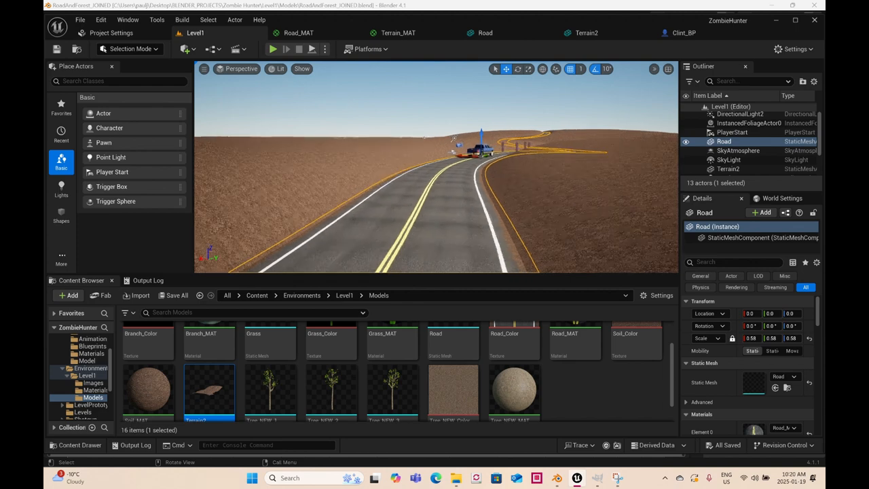
scroll(437, 176, "down", 4)
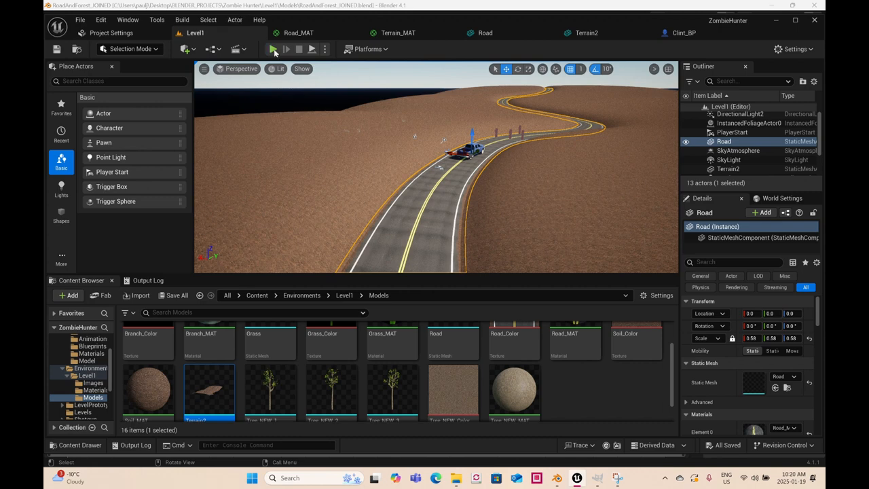
key("alt+p")
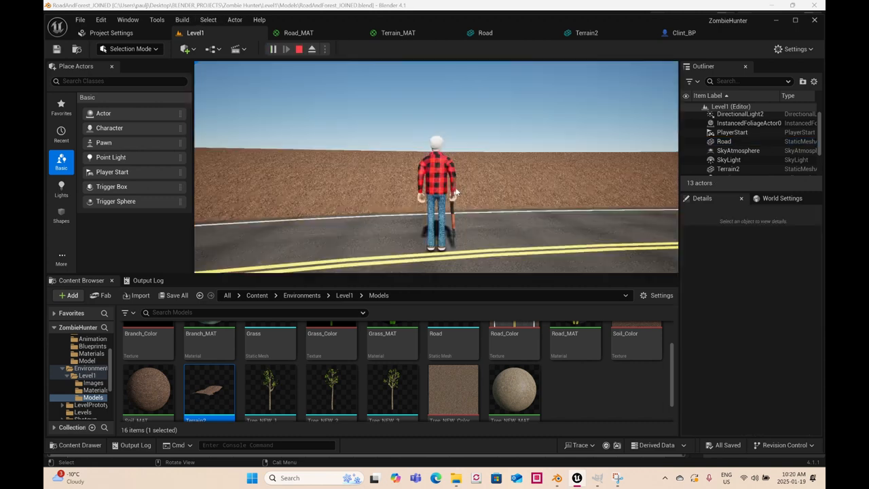
left_click(510, 192)
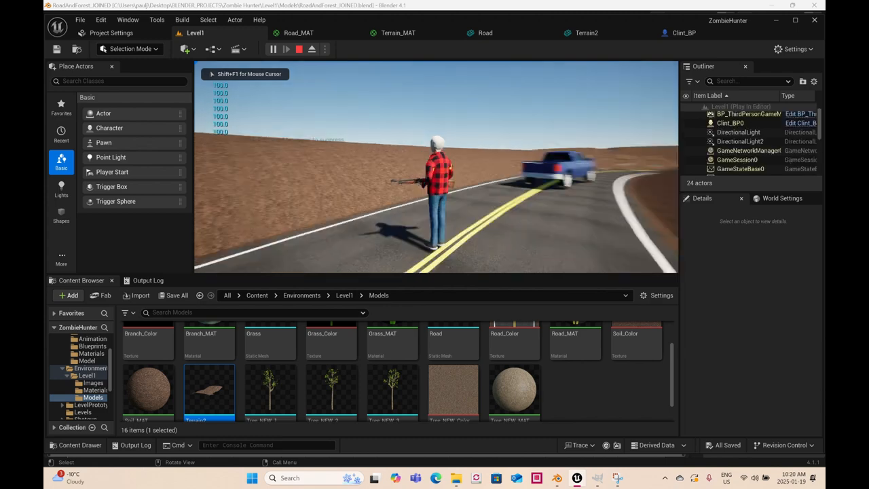
key("s")
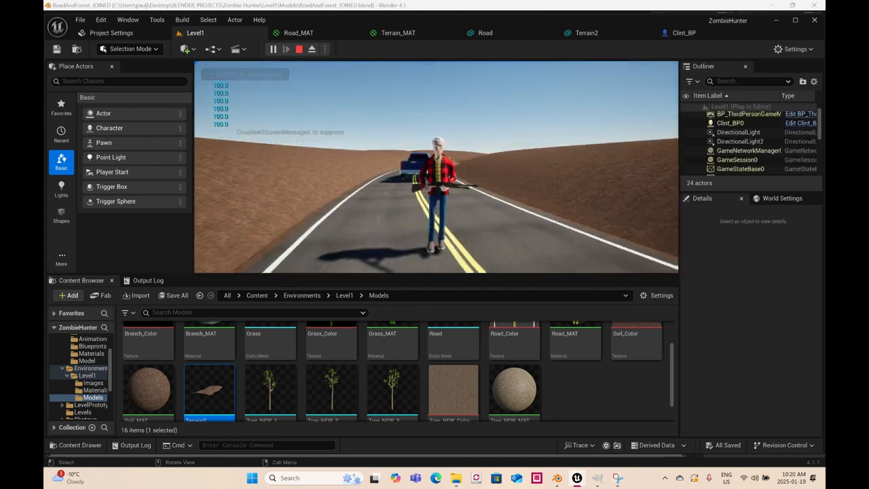
key("d")
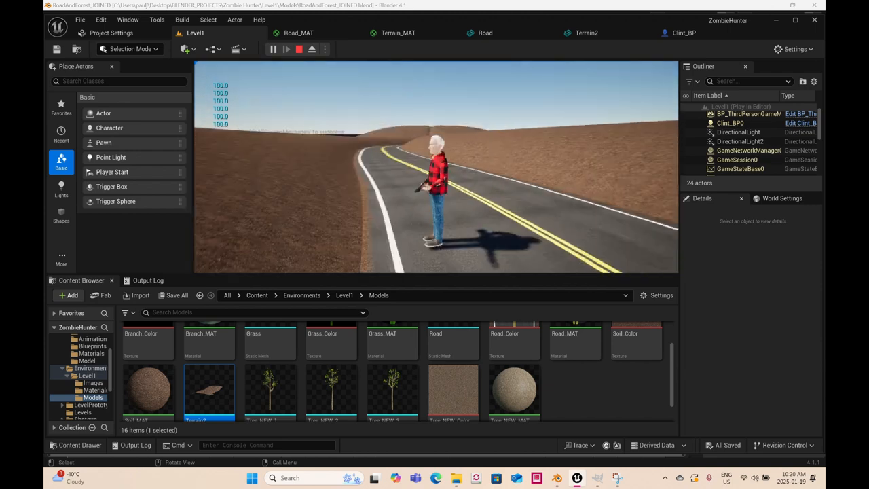
Step: Walk the character along the road, across its shoulder and over the terrain to check the collision surface
key("w")
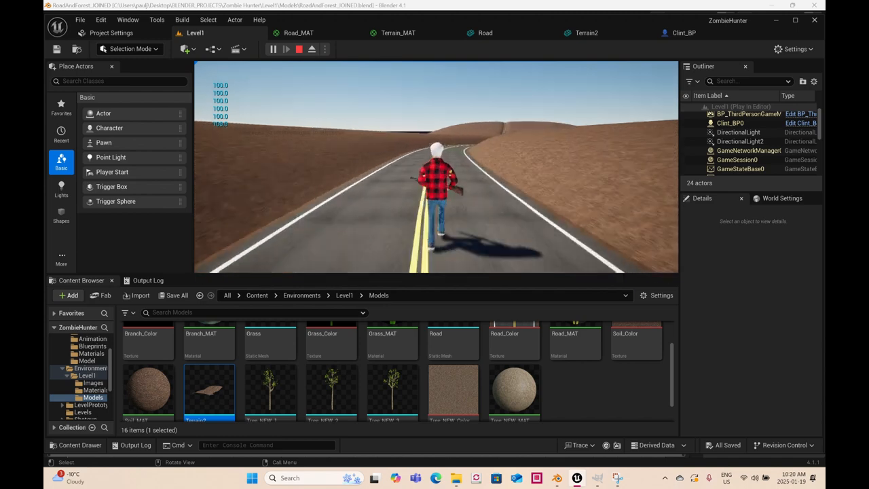
key("a")
key("w")
key("d")
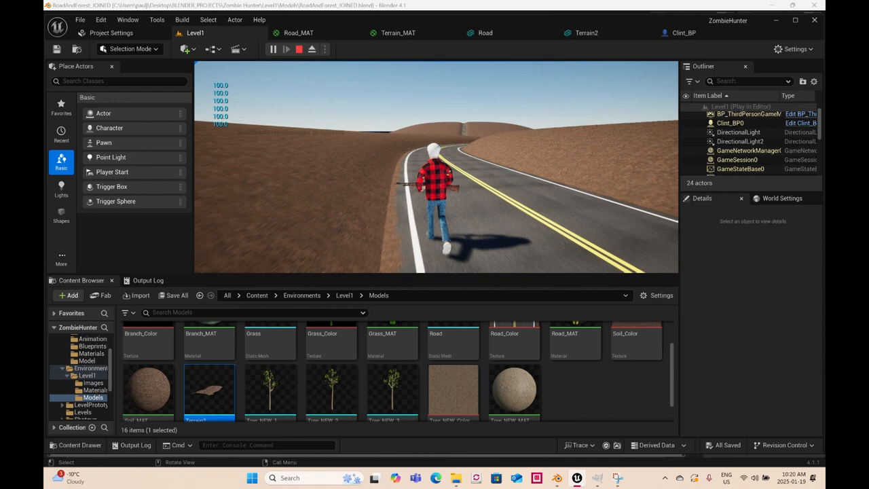
key("w")
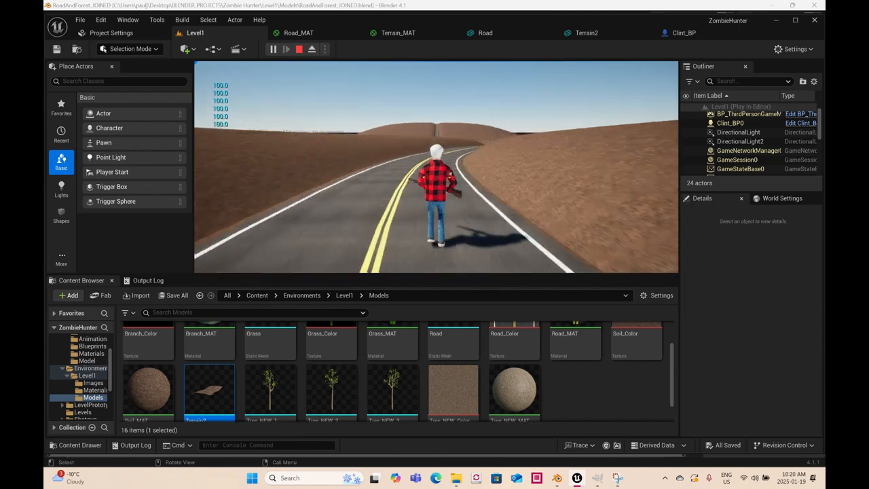
key("w")
key("w")
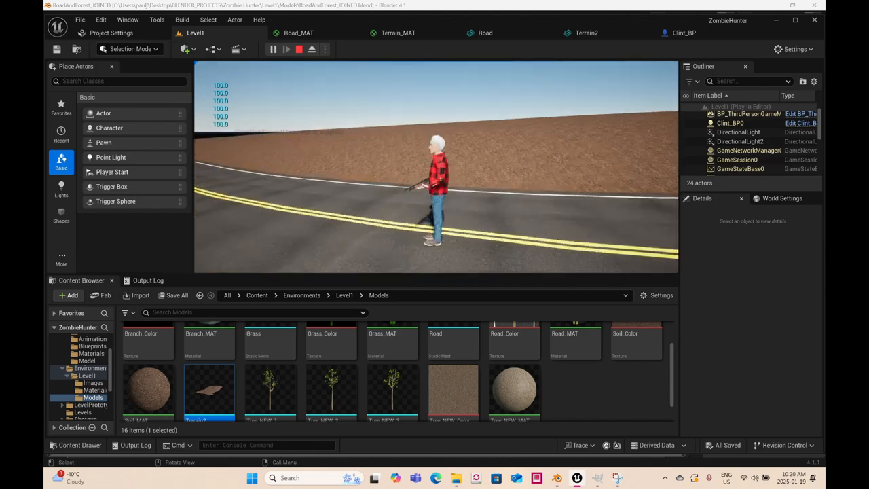
key("w")
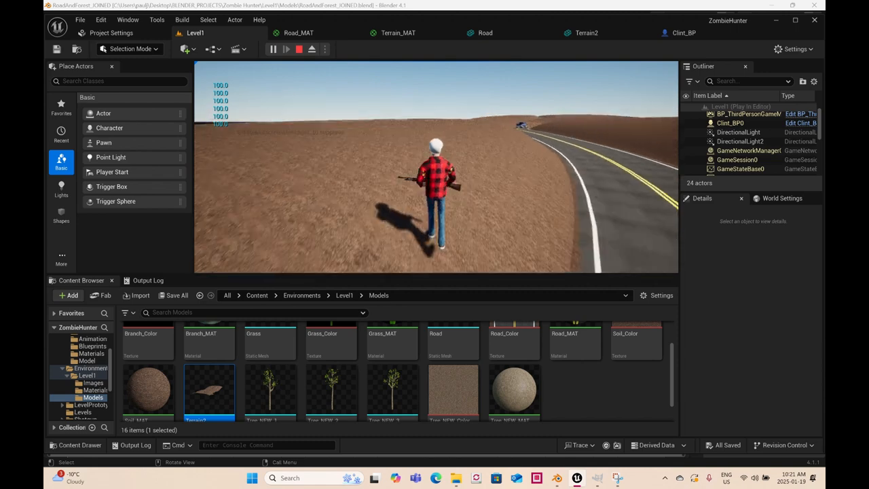
key("d")
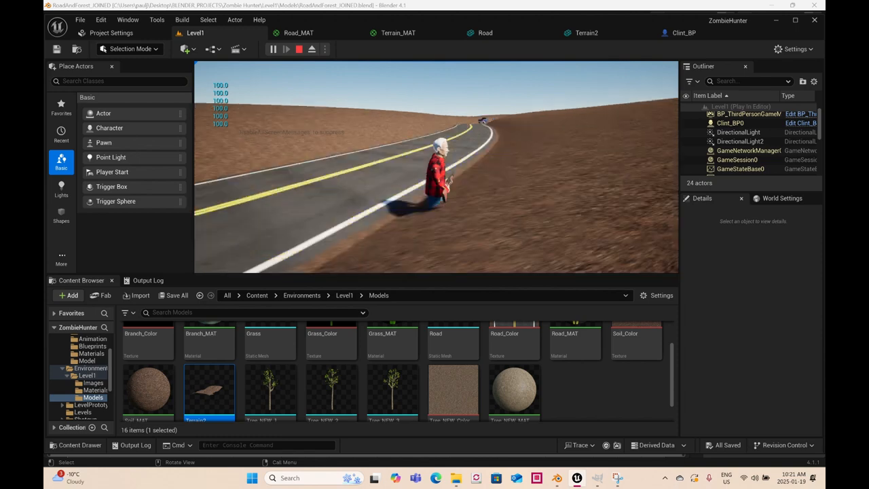
key("w")
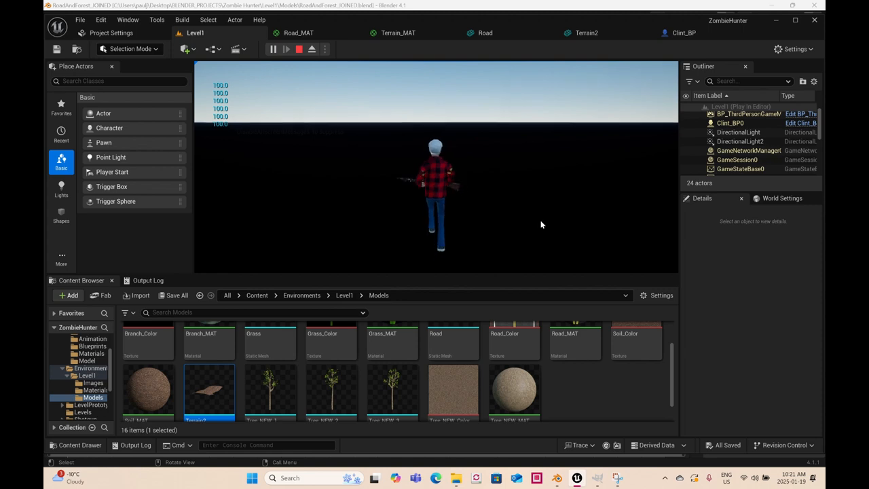
Step: End the play session and bring the view back to the PlayerStart actor
key("Escape")
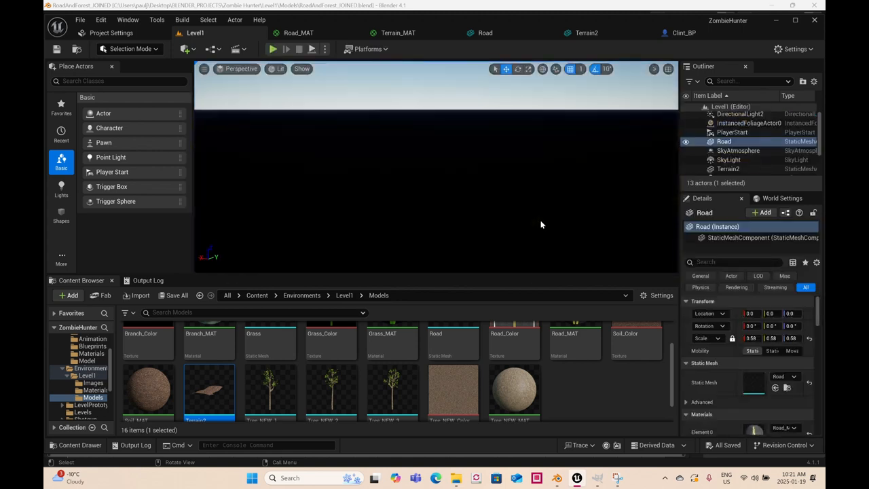
left_click(732, 131)
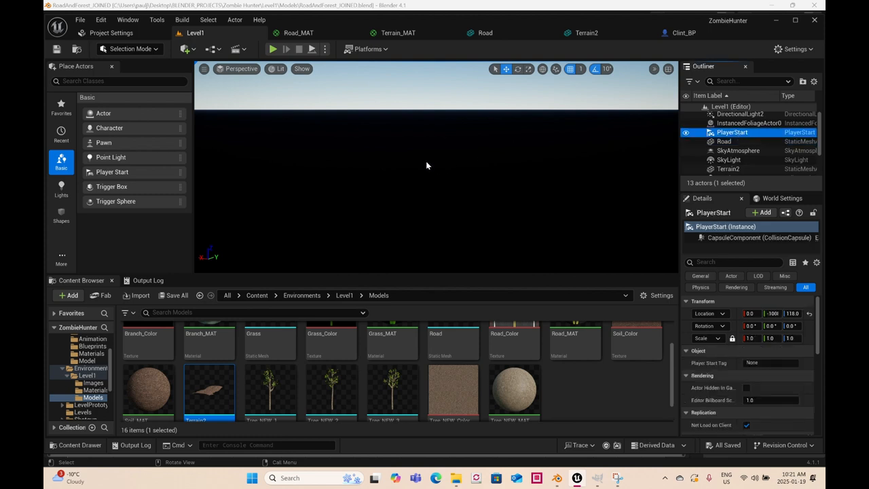
key("f")
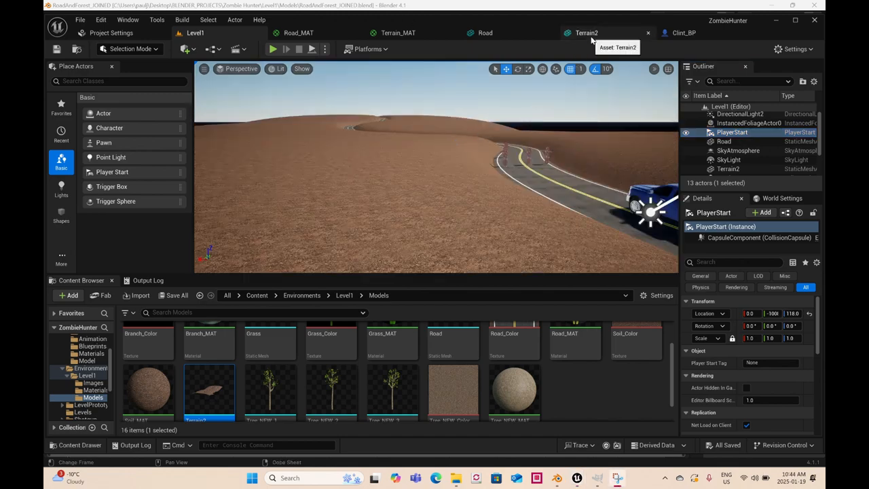
Step: Check the LOD For Collision setting in the Terrain2 and Road static mesh assets
left_click(590, 39)
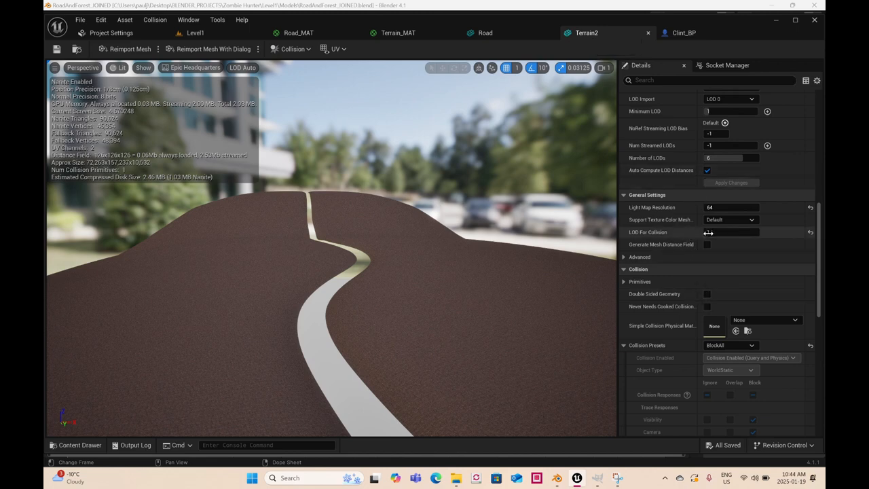
left_click(514, 34)
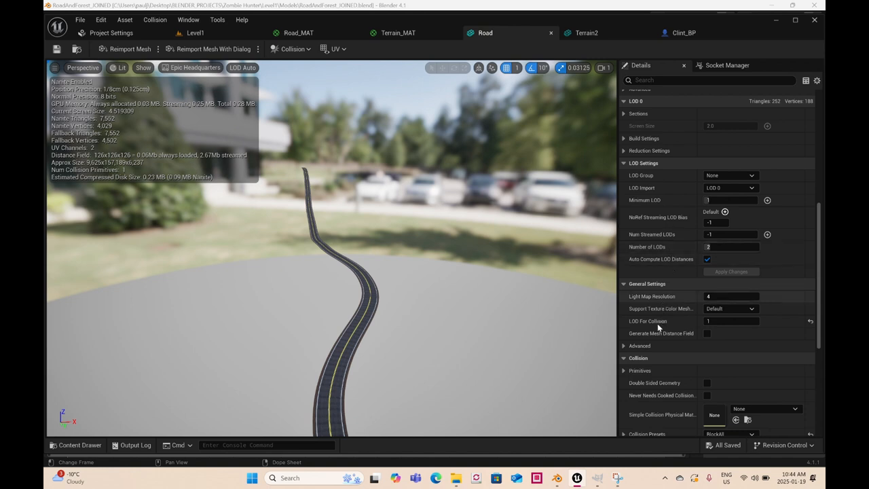
Step: Play-test Level1 again, walking the character off the road onto the terrain and back, and end the session
left_click(219, 34)
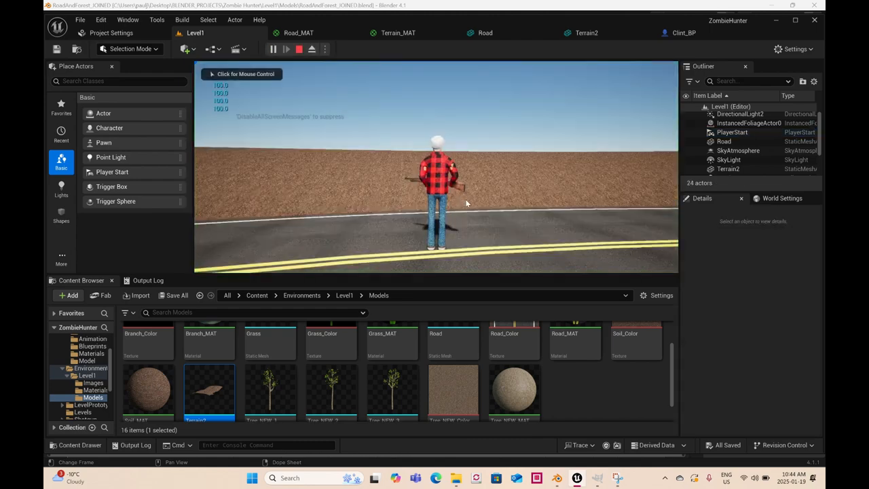
left_click(467, 203)
key("w")
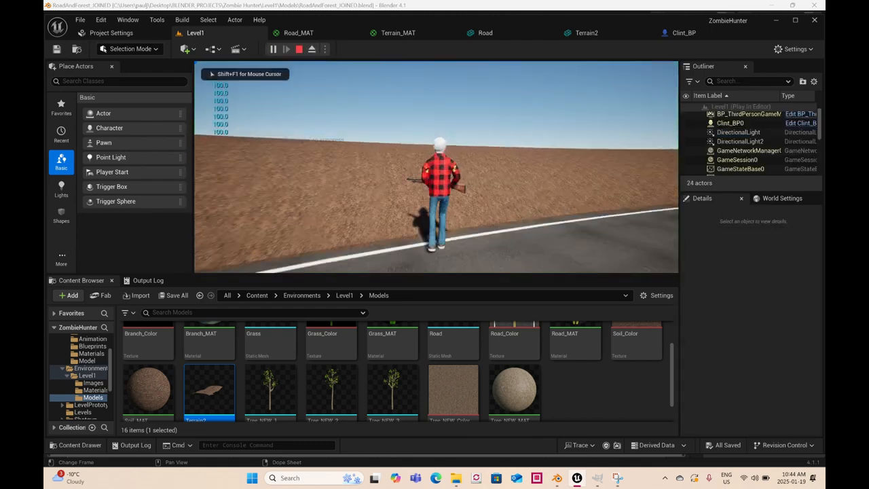
key("w")
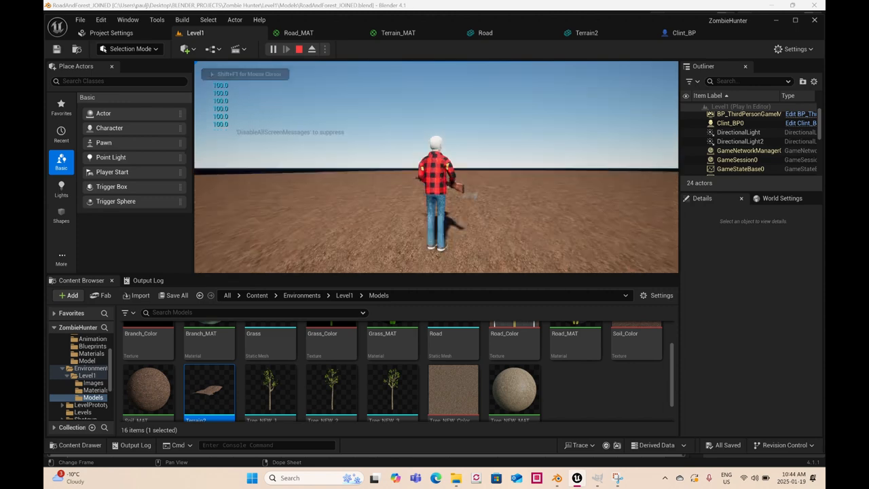
key("s")
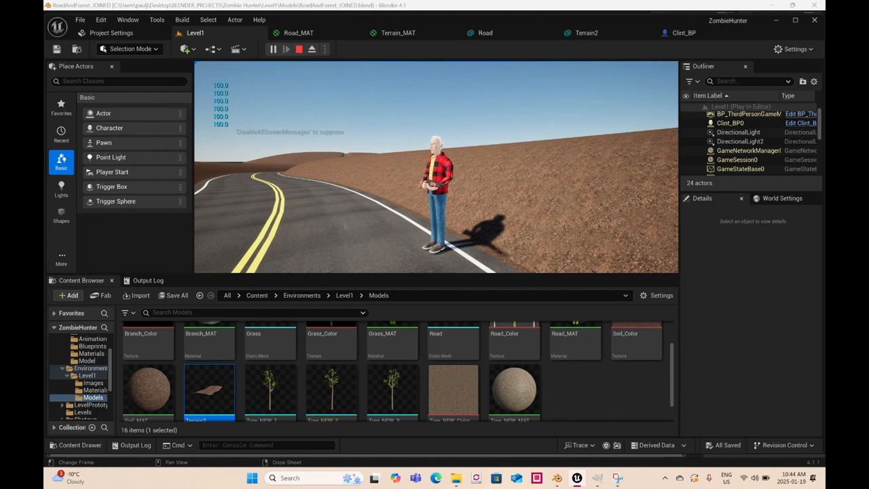
key("Escape")
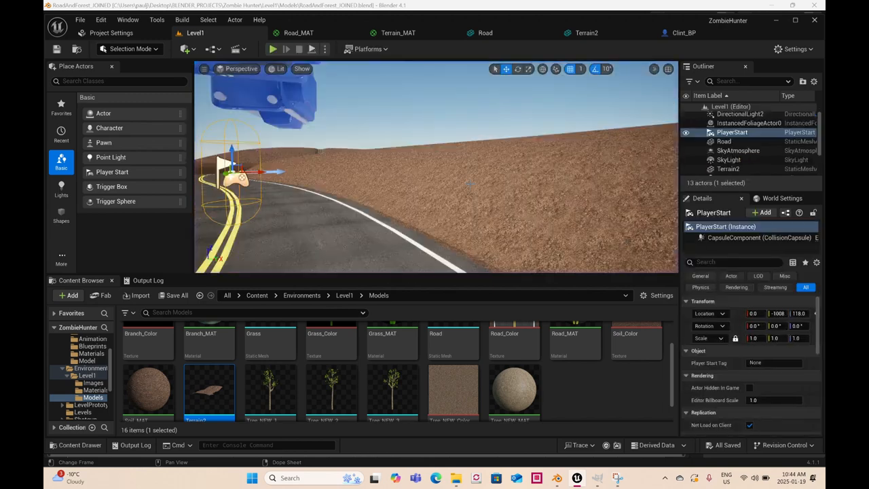
Step: Select the Terrain2 mesh and examine how it meets the road around the truck and zombies from farther away
left_click(468, 183)
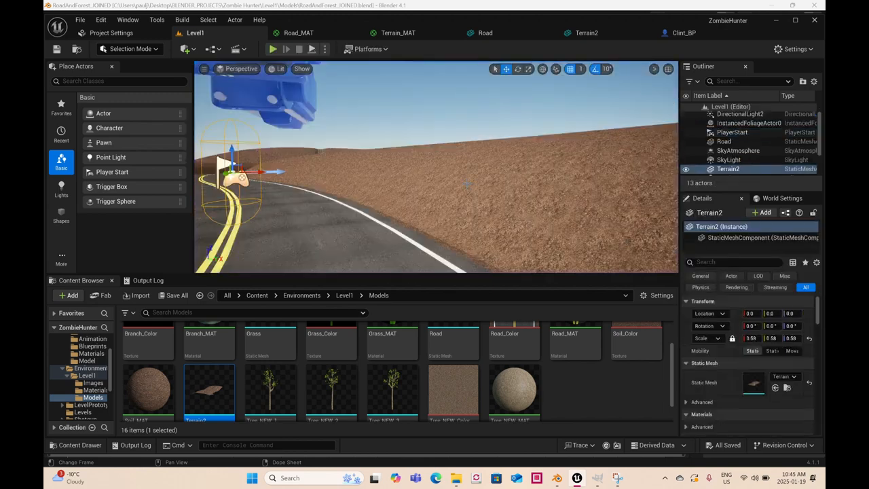
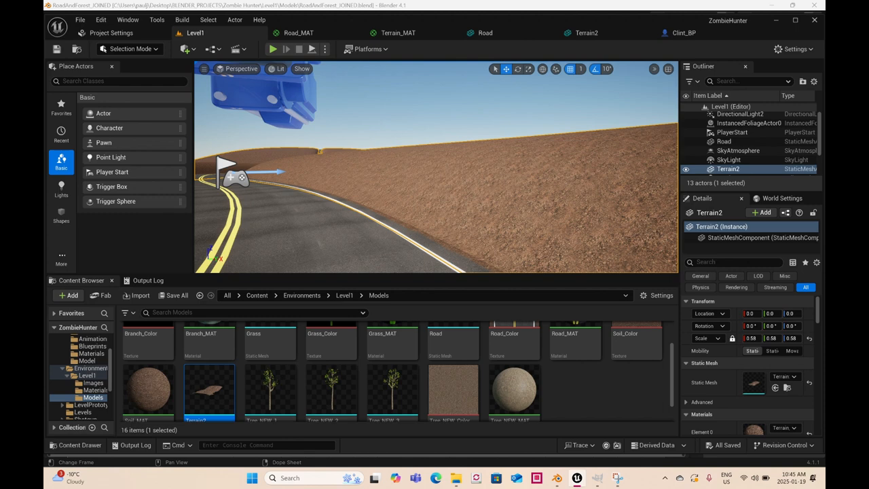
scroll(436, 167, "down", 8)
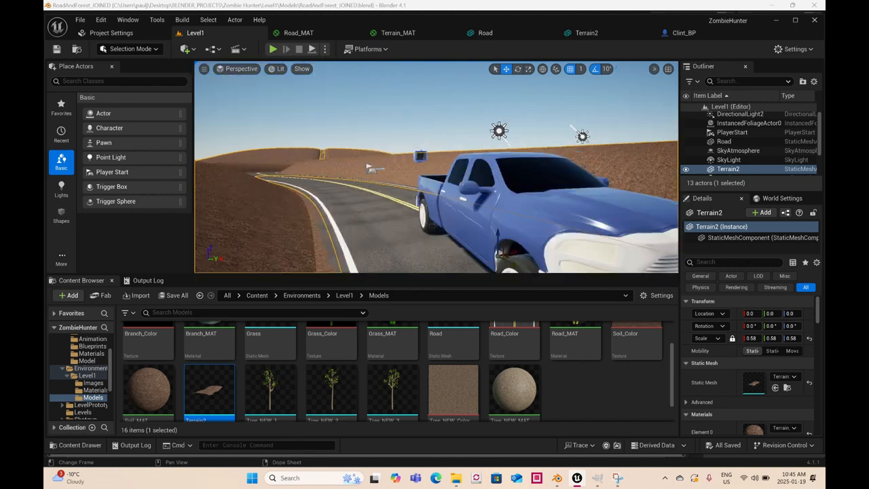
right_click_drag(437, 167, 672, 206)
key("s")
key("s")
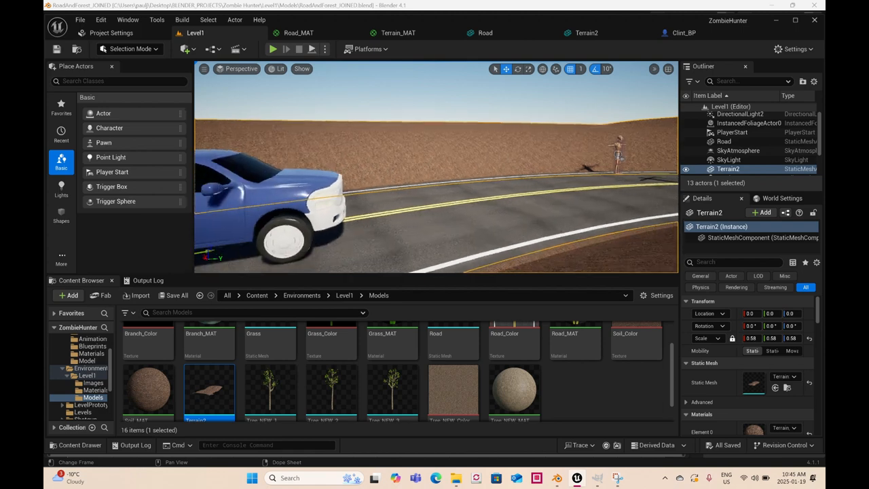
key("s")
right_click_drag(672, 206, 633, 221)
key("s")
key("s")
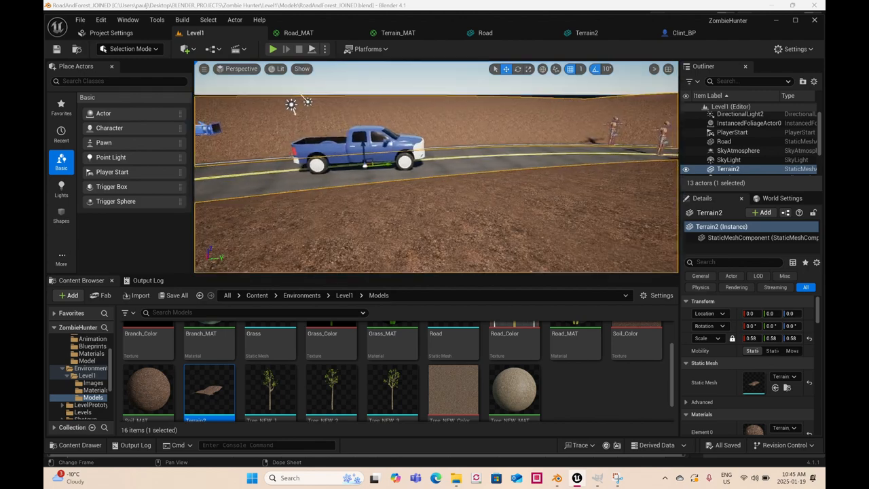
key("s")
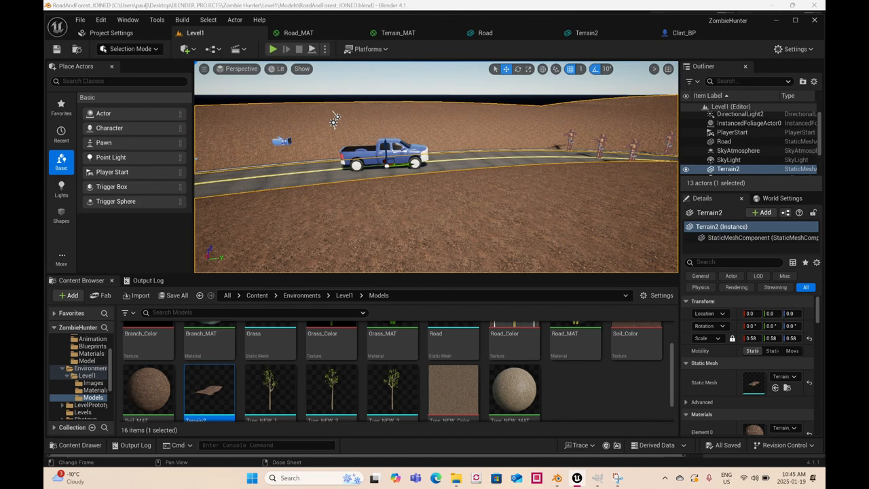
key("s")
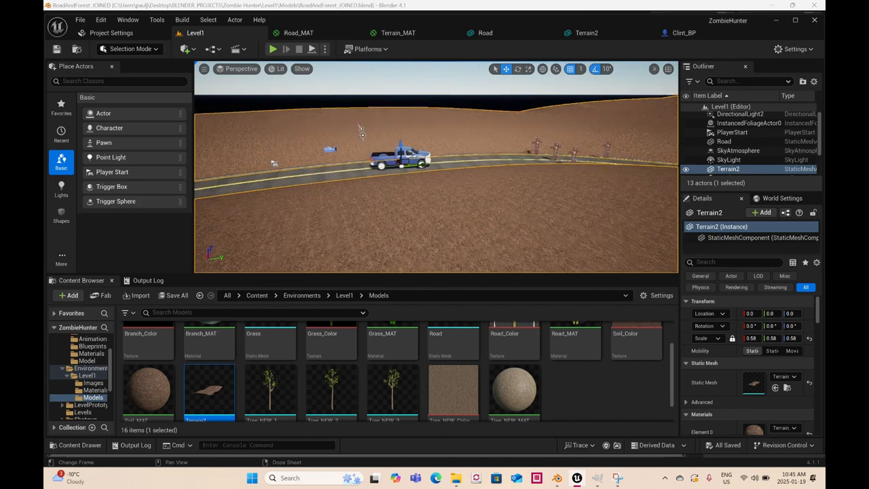
right_click_drag(633, 221, 635, 219)
right_click_drag(356, 134, 406, 151)
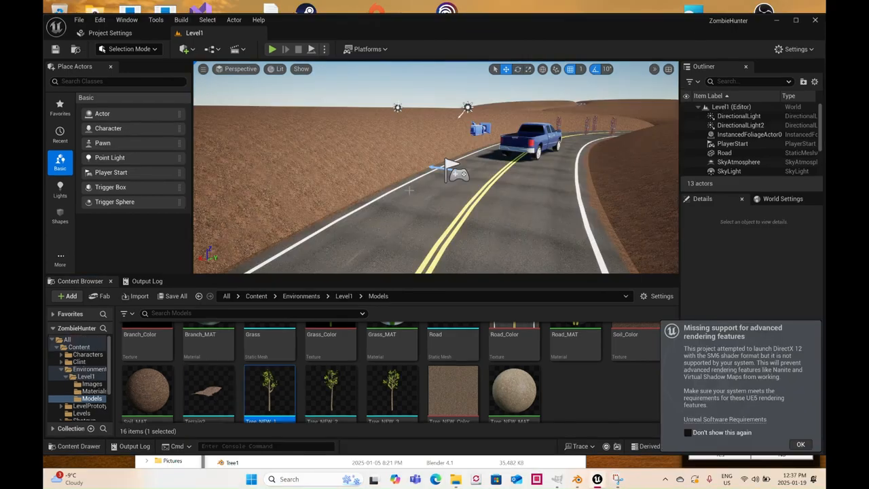
Step: Survey the road and the open terrain beside it in the reopened Level1
scroll(409, 190, "down", 5)
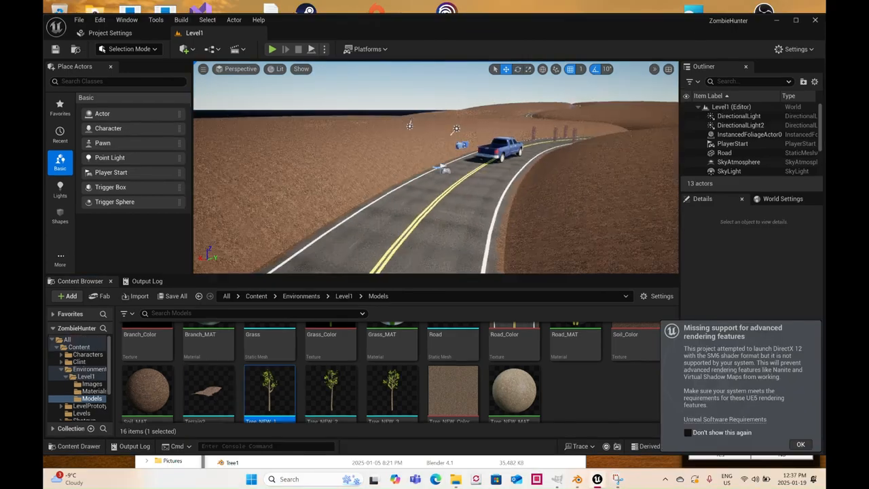
right_click_drag(409, 191, 468, 205)
key("a")
key("a")
key("a")
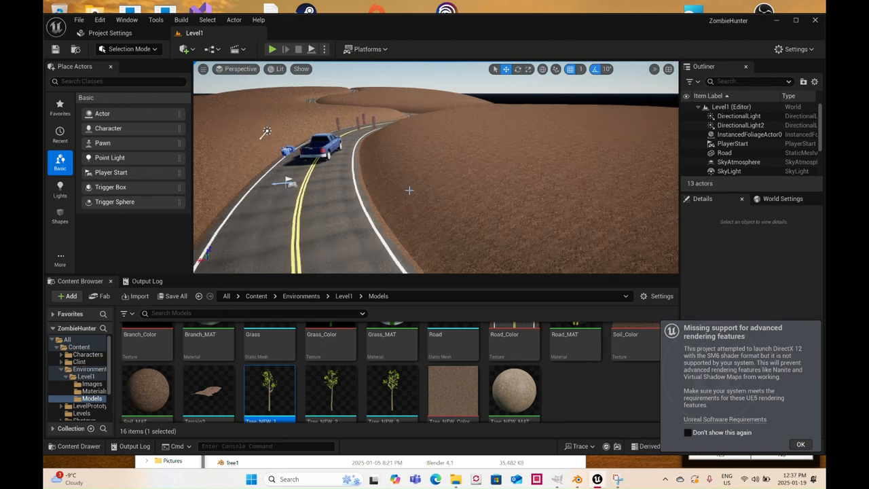
Step: Switch the editor to Foliage mode and add the Grass static mesh as a foliage type
scroll(409, 191, "down", 1)
scroll(410, 190, "down", 2)
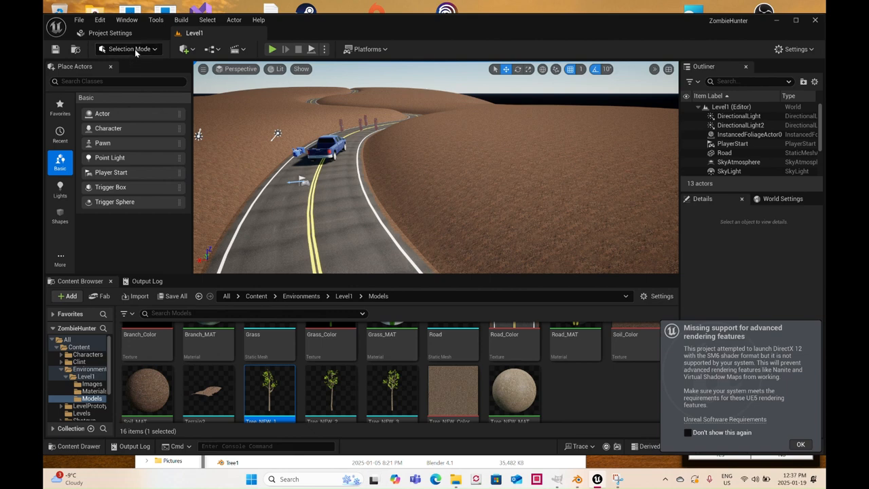
left_click(133, 49)
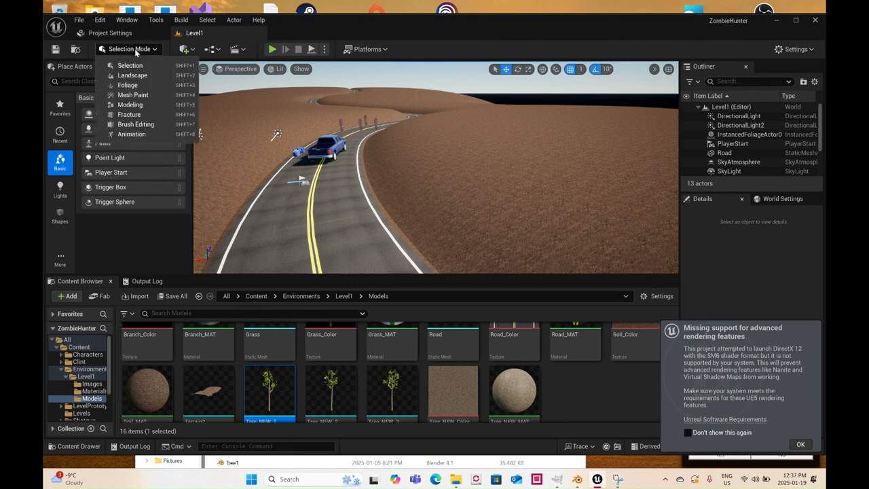
left_click(128, 86)
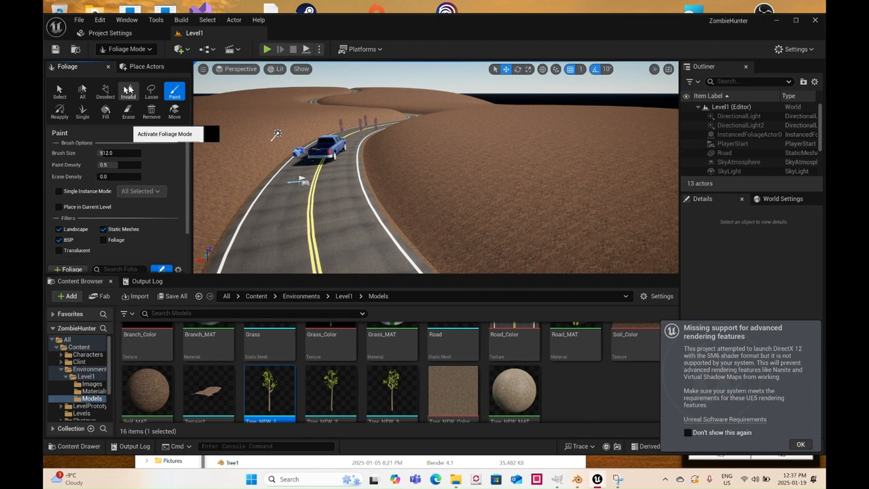
scroll(88, 203, "down", 2)
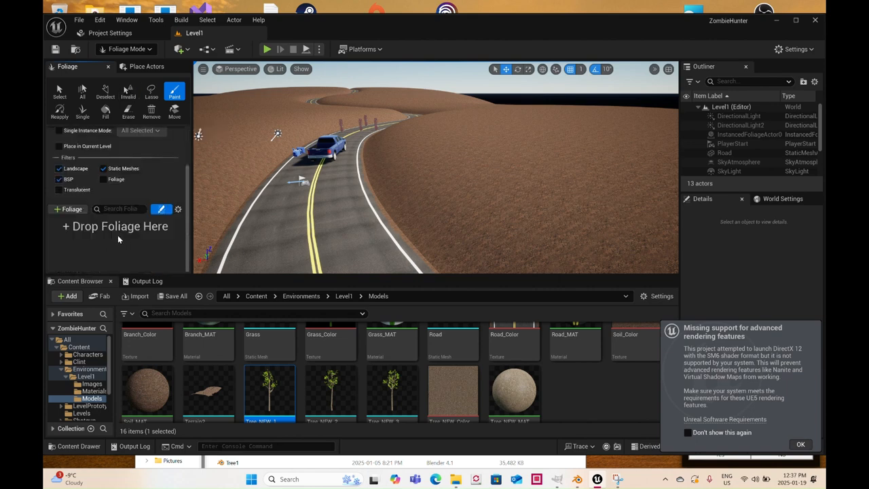
scroll(183, 366, "up", 2)
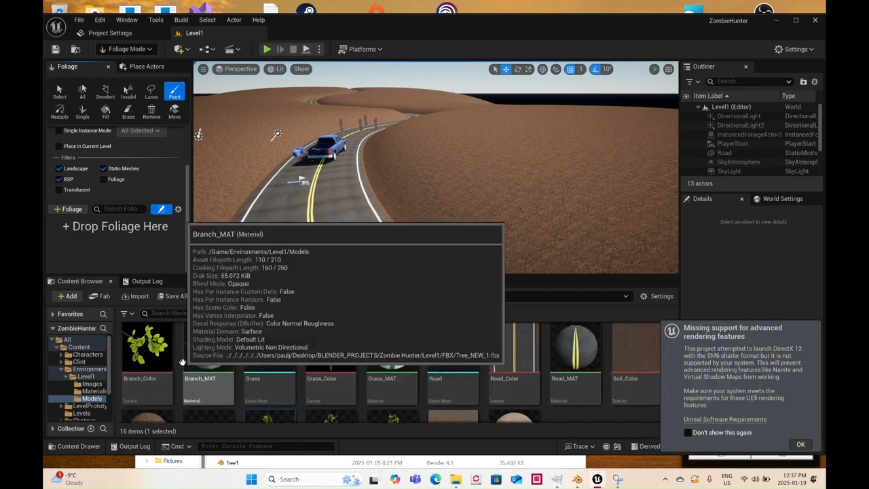
left_click_drag(270, 358, 321, 365)
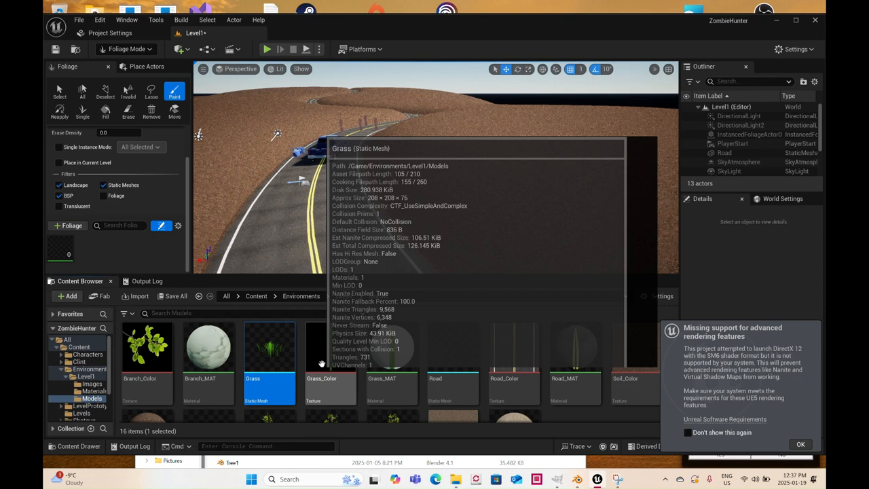
Step: Add the Tree_NEW_1, Tree_NEW_2 and Tree_NEW_3 static meshes as foliage types
scroll(322, 366, "down", 2)
left_click_drag(265, 382, 134, 262)
left_click_drag(325, 387, 163, 279)
left_click_drag(381, 384, 163, 262)
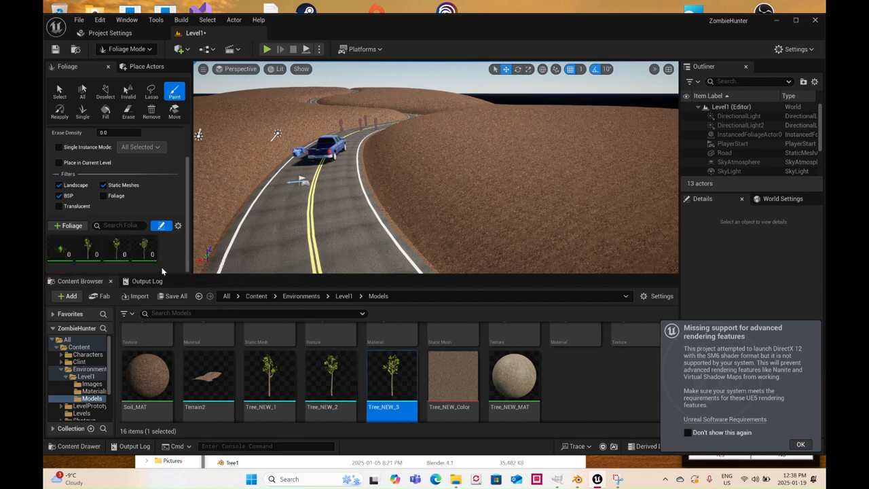
Step: Leave only Tree_NEW_1 active among the foliage types and set the paint density to 0.001
mouse_move(132, 249)
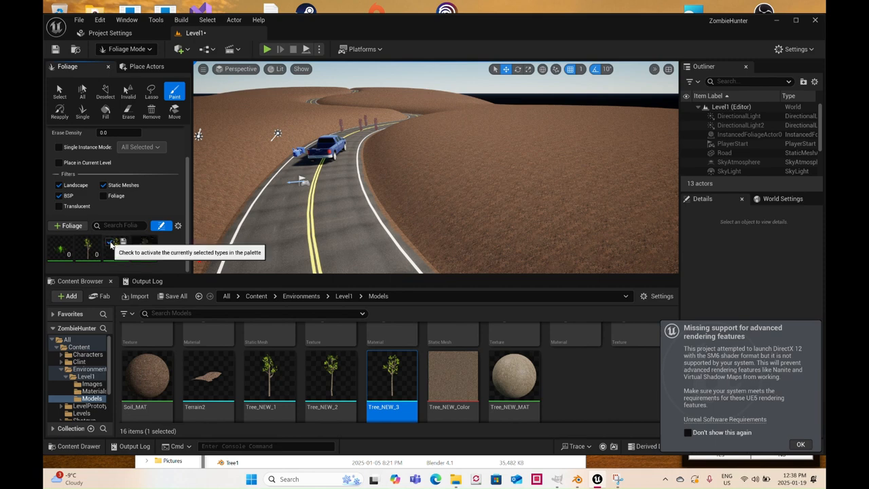
left_click(54, 242)
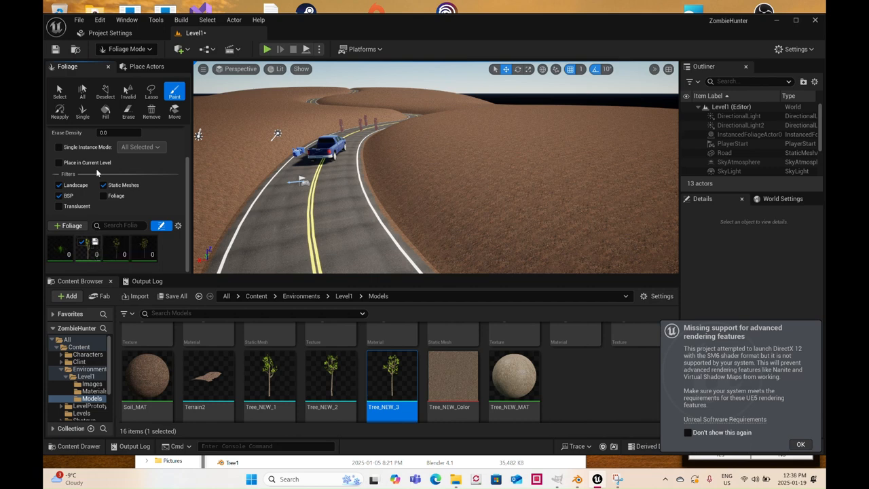
scroll(105, 177, "up", 3)
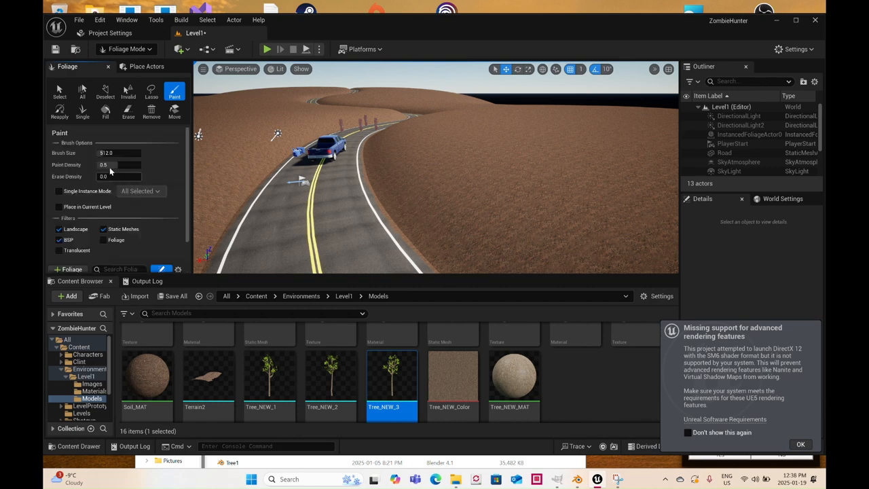
left_click(107, 165)
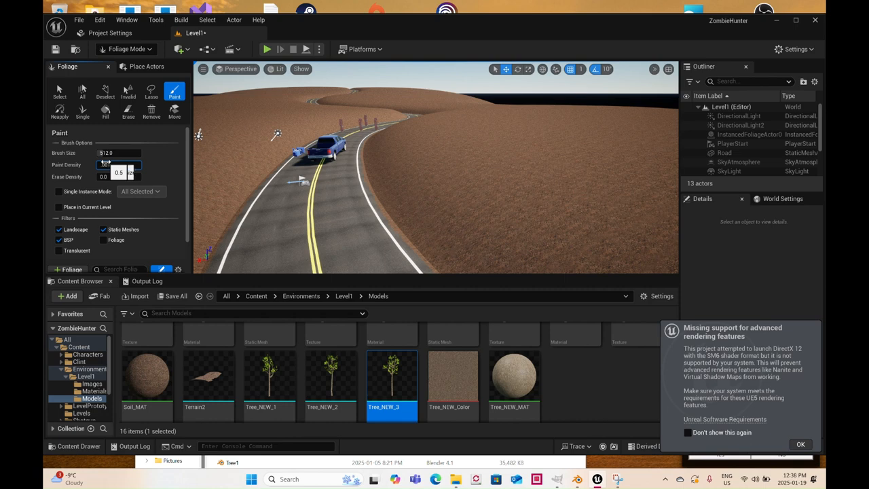
left_click(105, 165)
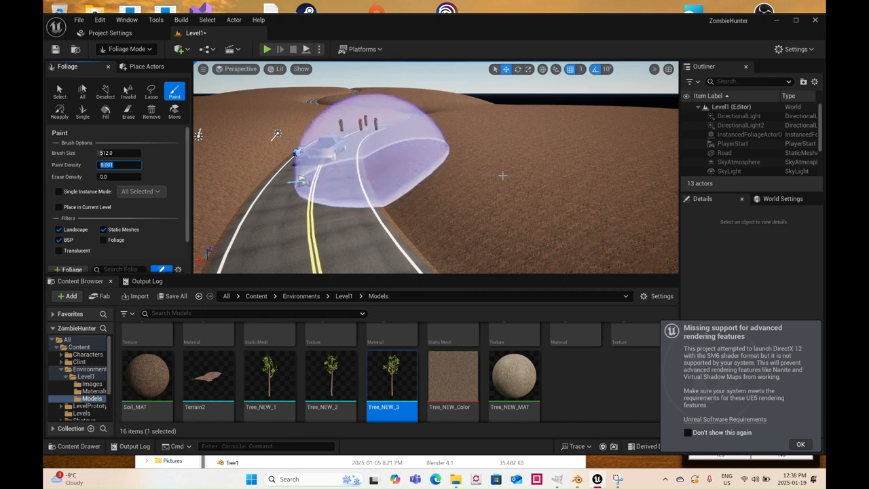
Step: Try to paint Tree_NEW_1 onto the terrain on the right-hand side of the road
left_click(554, 171)
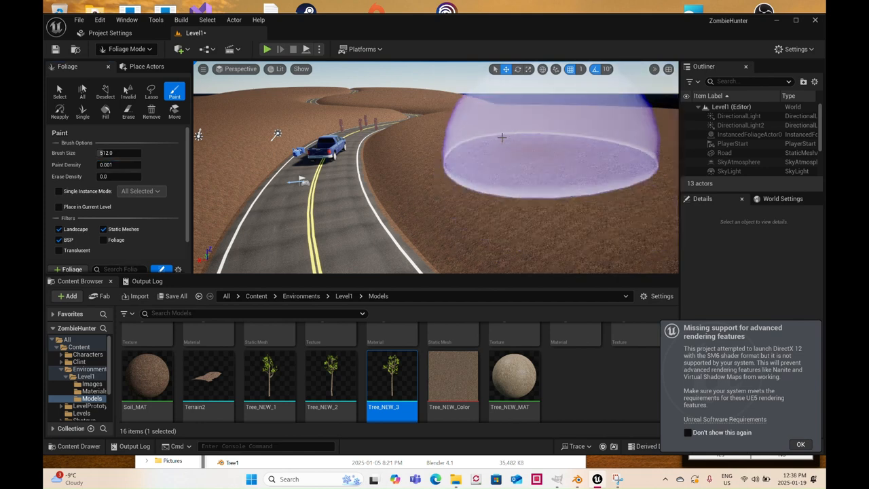
left_click(461, 126)
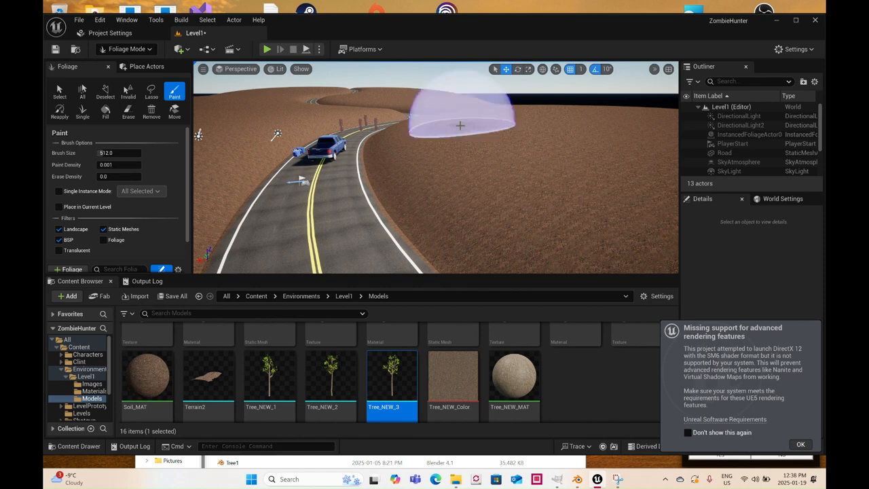
left_click(460, 125)
left_click(460, 126)
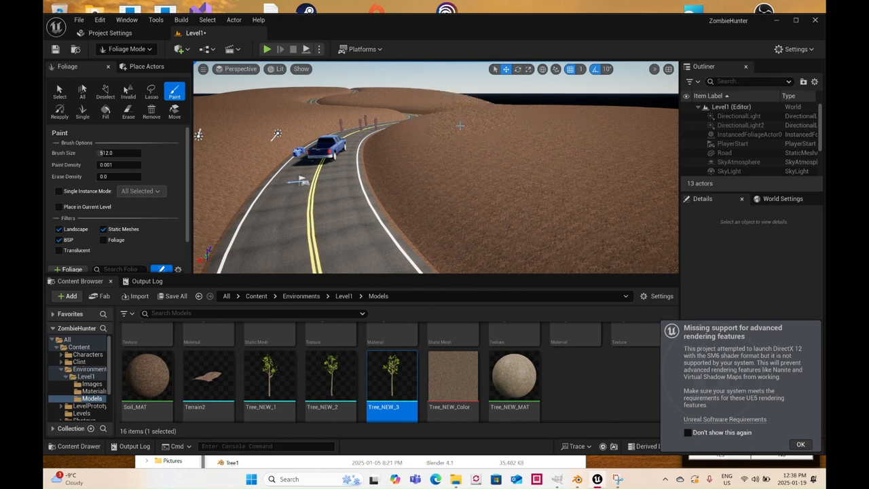
left_click(461, 126)
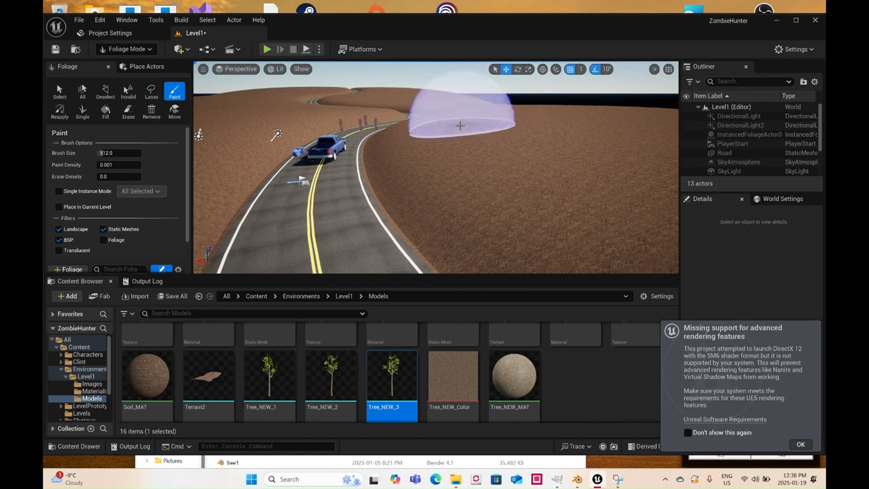
left_click(460, 126)
left_click(460, 126)
left_click(459, 125)
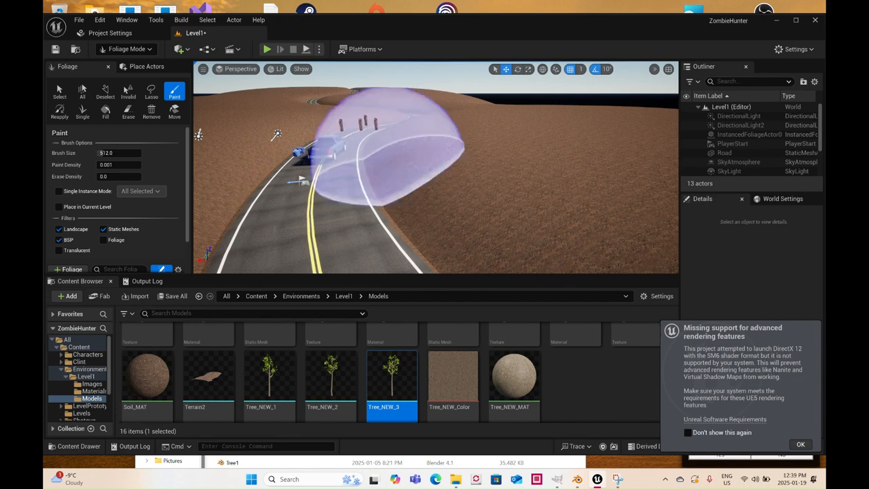
Step: Set the foliage paint density to 0.005 and paint Tree_NEW_1 on the slope along the right-hand side of the road
right_click_drag(436, 170, 348, 182)
key("d")
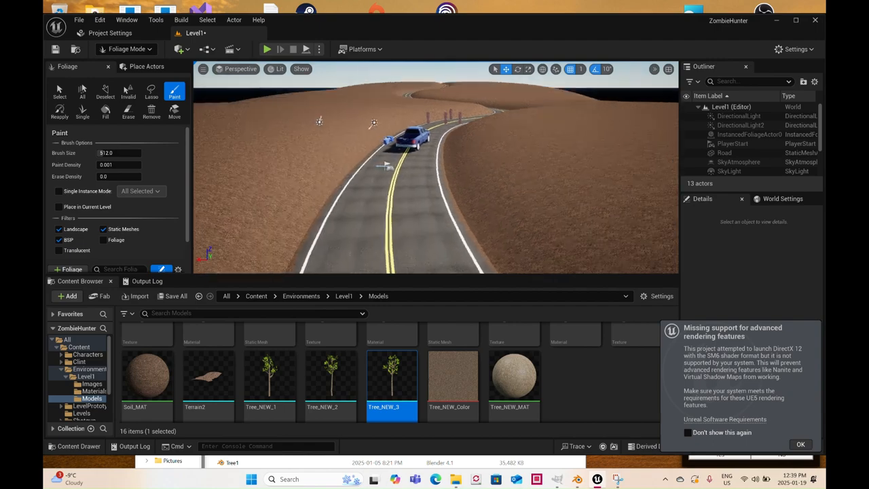
key("d")
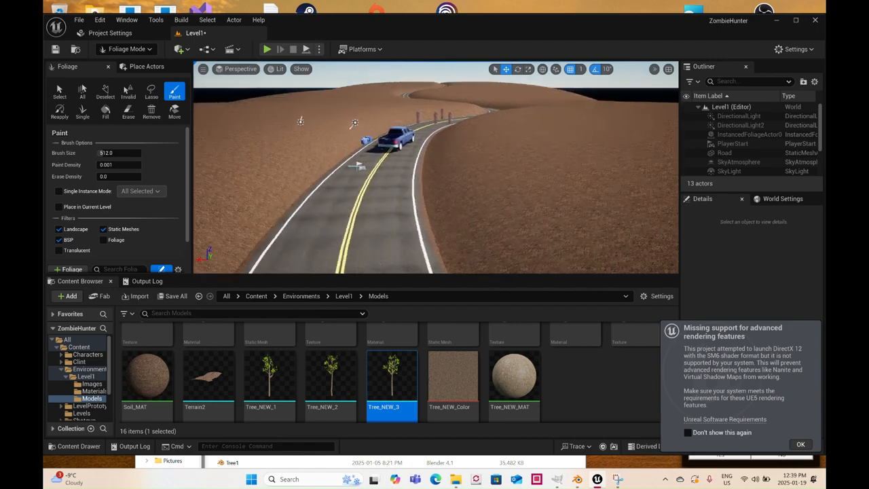
left_click(114, 166)
type(".")
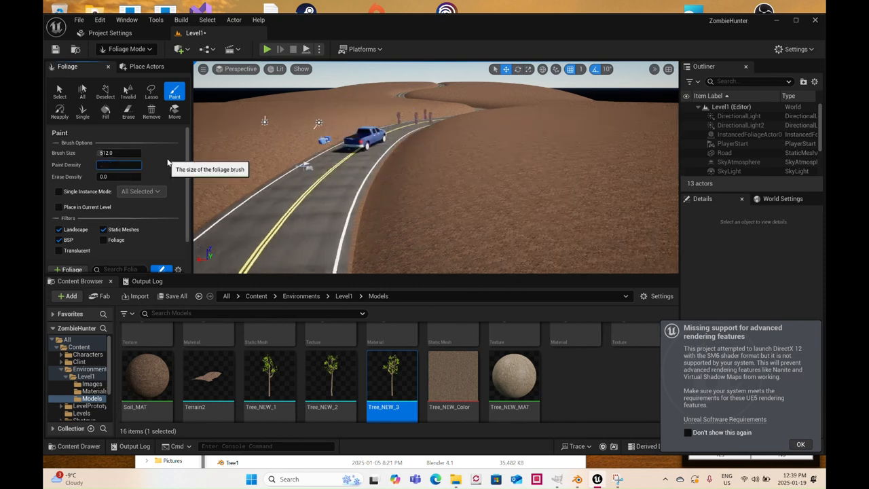
type("005")
key("Return")
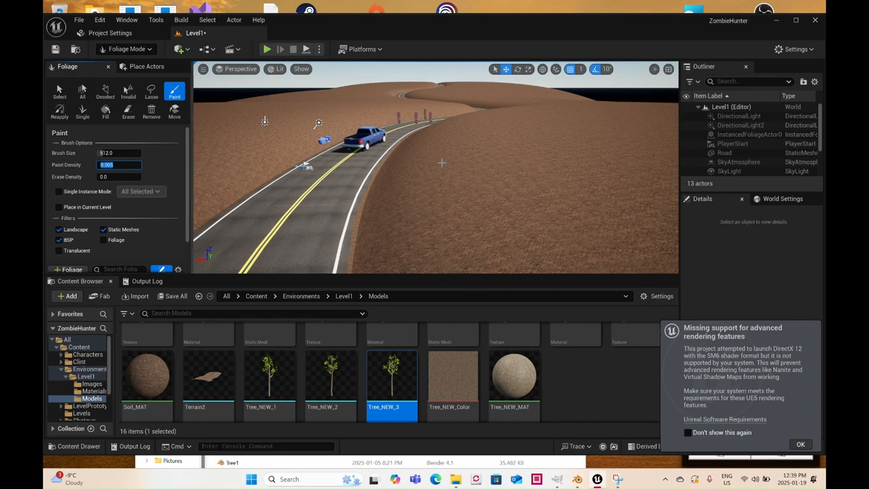
left_click(487, 140)
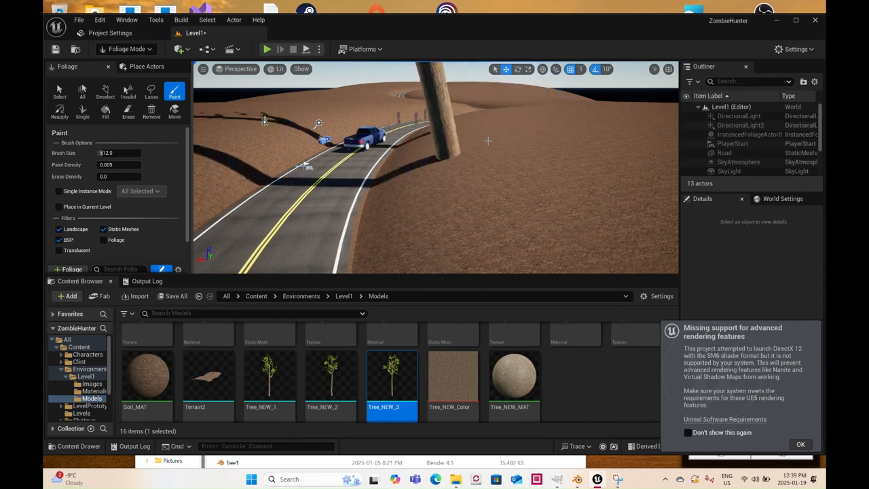
key("ctrl+z")
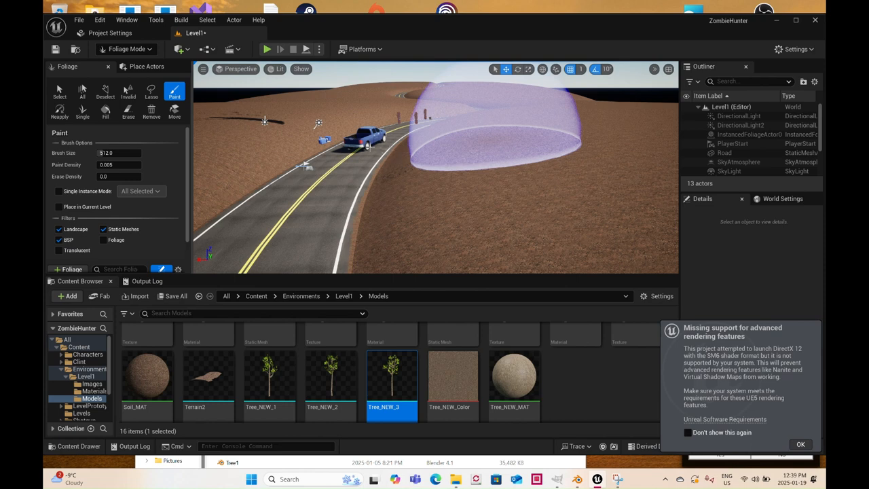
Step: Paint a Tree_NEW_1 instance on the terrain along the left-hand side of the road, across from the first trees
left_click(324, 159)
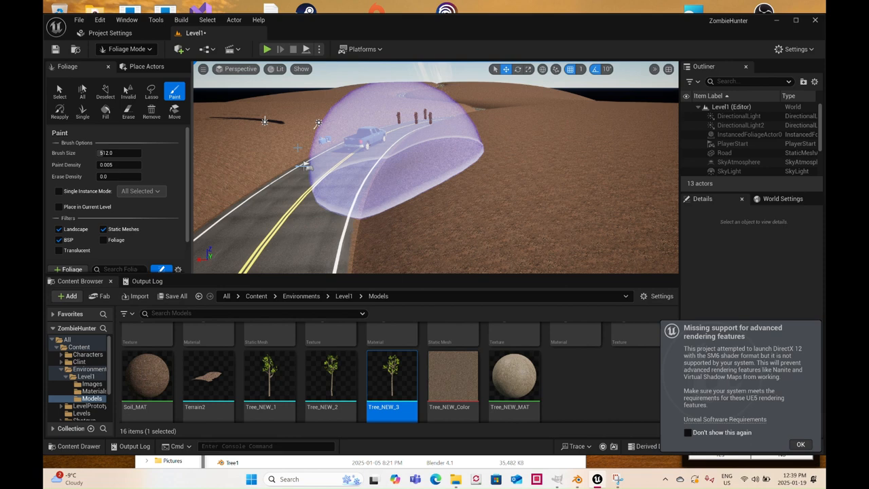
left_click(261, 132)
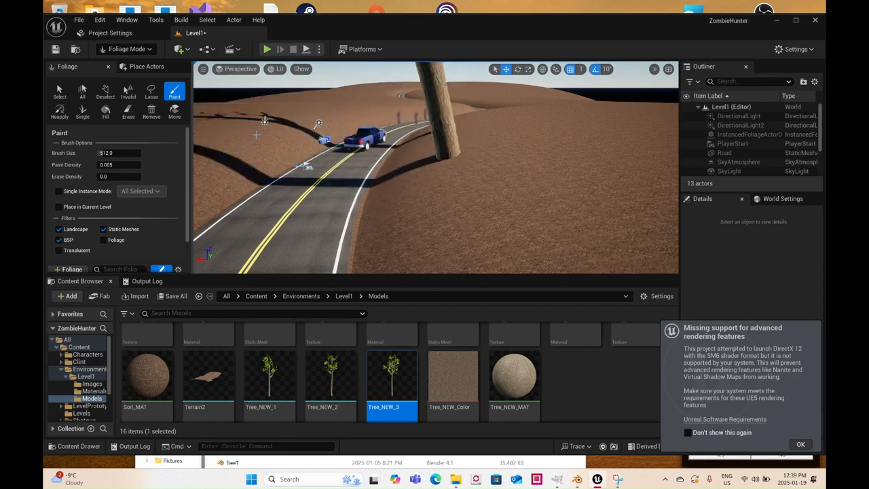
left_click(256, 133)
left_click(264, 128)
key("ctrl+z")
left_click(253, 134)
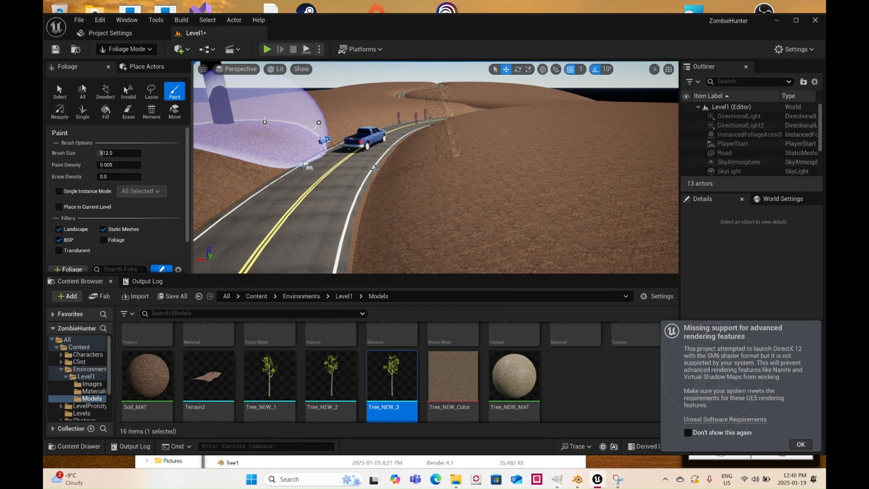
left_click(264, 121)
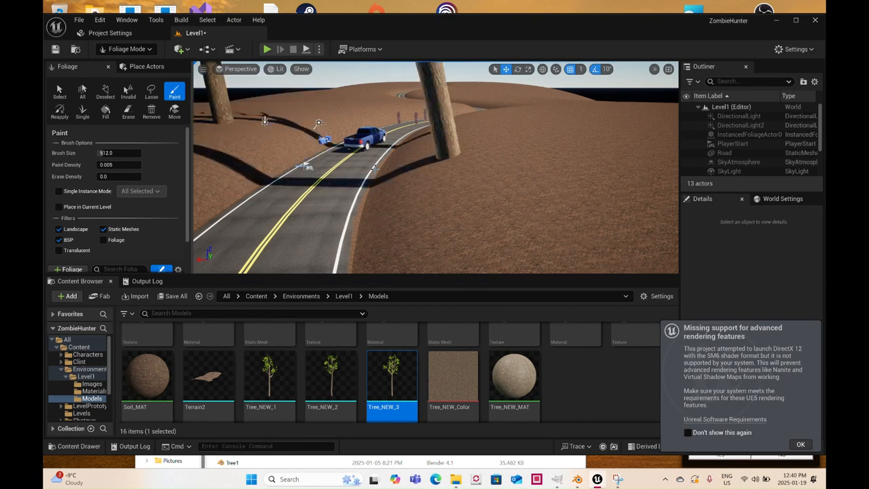
Step: Examine the painted trees and their spacing along both sides of the road, and check the instance count of each foliage type
key("a")
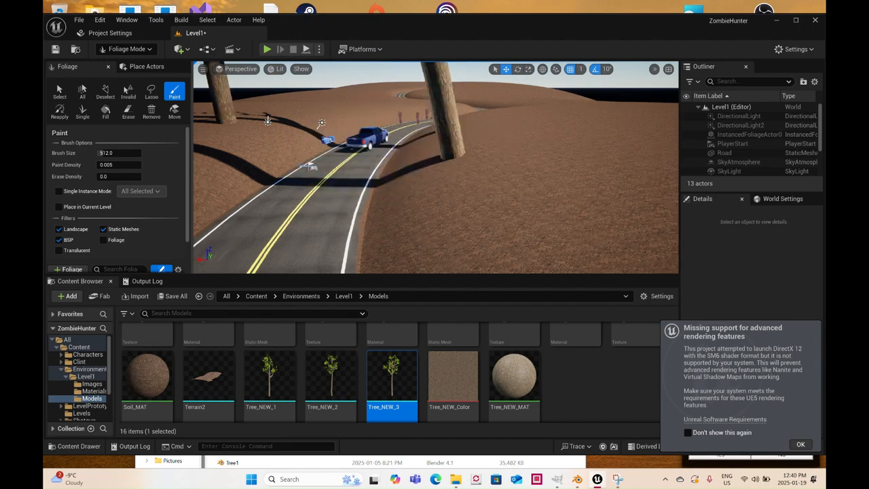
key("a")
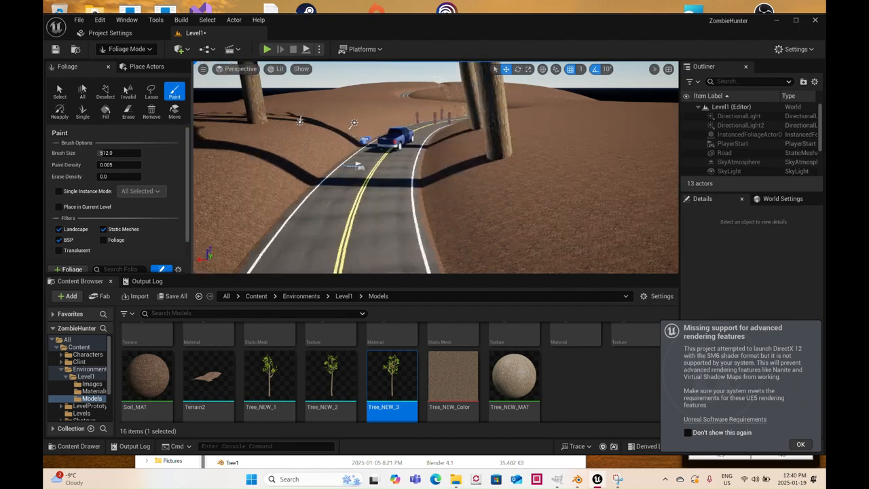
key("a")
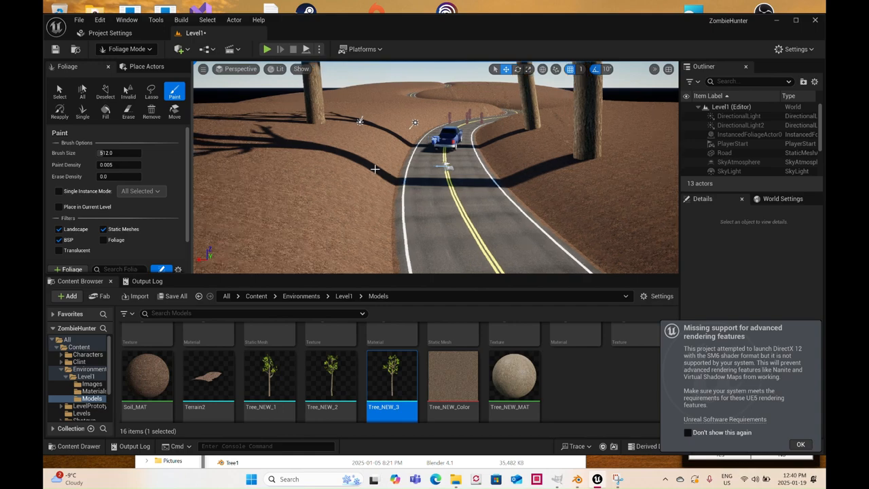
key("a")
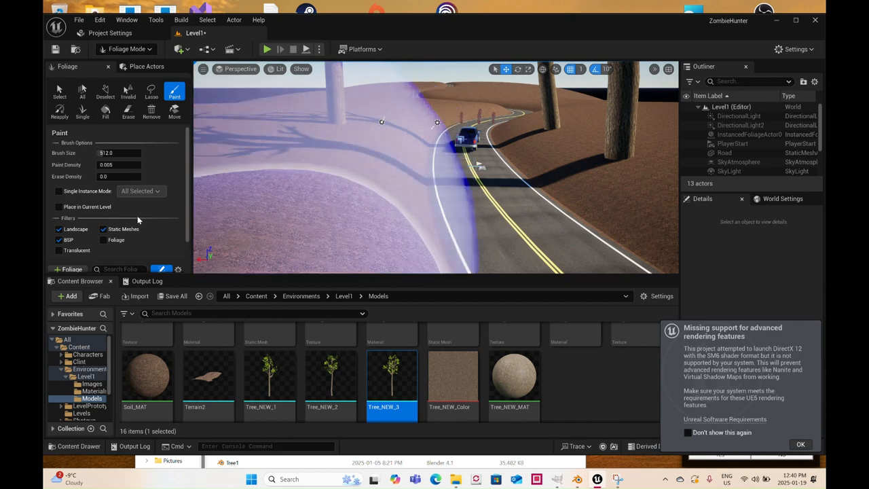
scroll(139, 218, "down", 2)
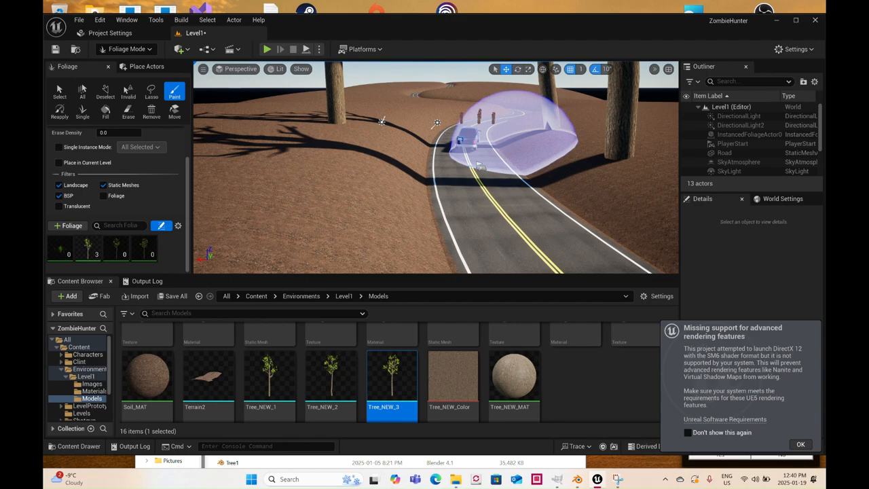
right_click_drag(515, 140, 515, 191)
key("s")
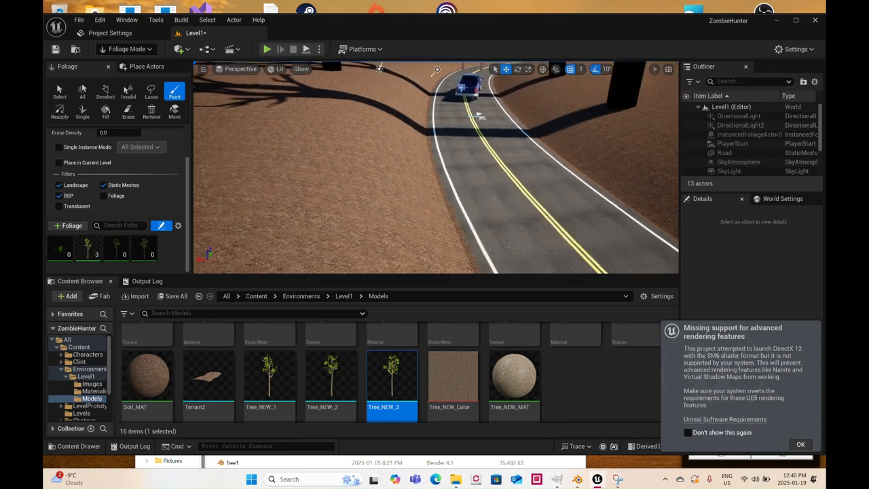
key("s")
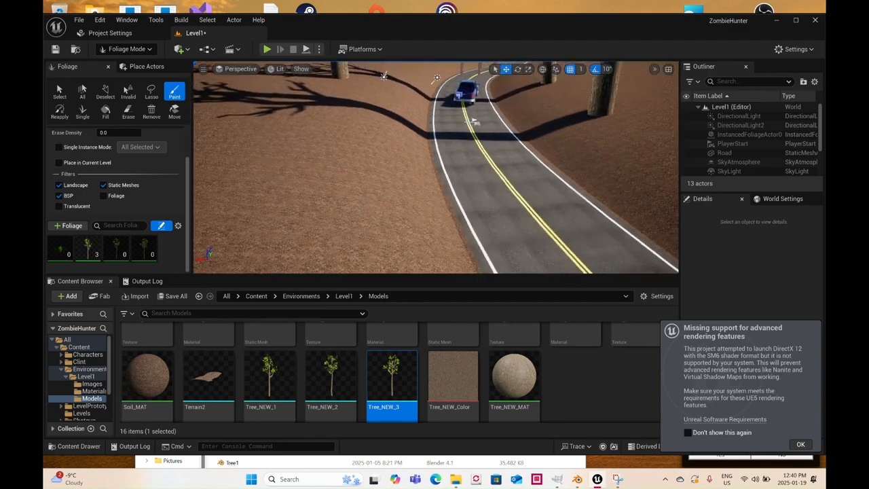
key("s")
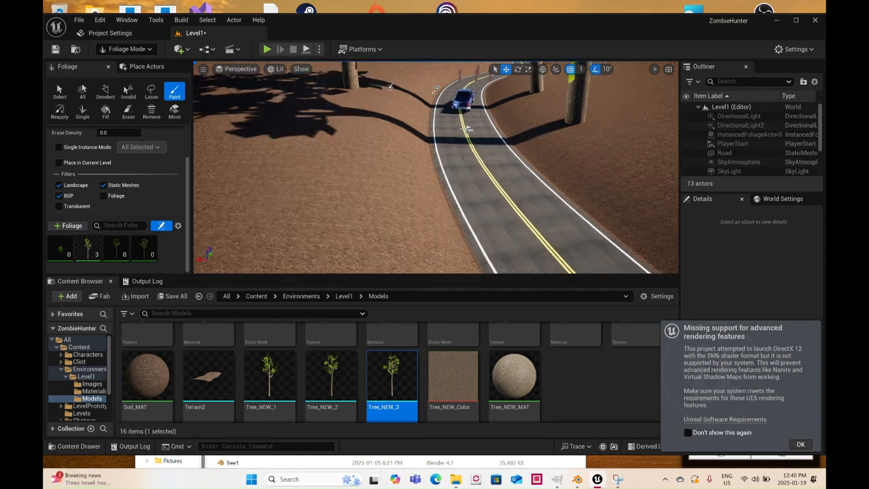
Step: Switch the active foliage type for painting from Tree_NEW_1 to Tree_NEW_2
right_click_drag(437, 168, 483, 115)
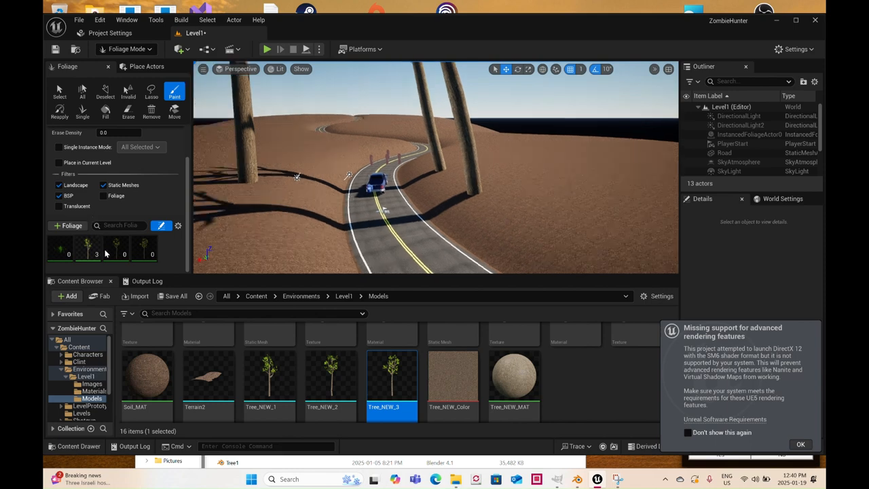
key("ctrl+z")
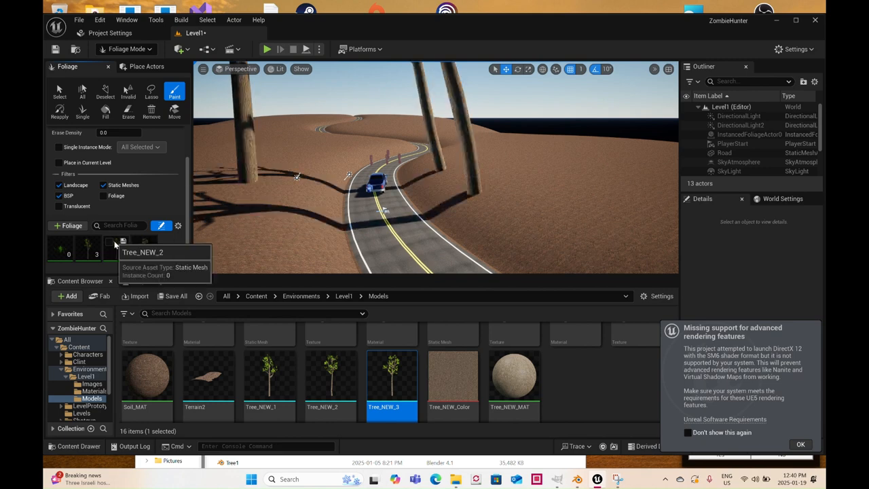
left_click(114, 244)
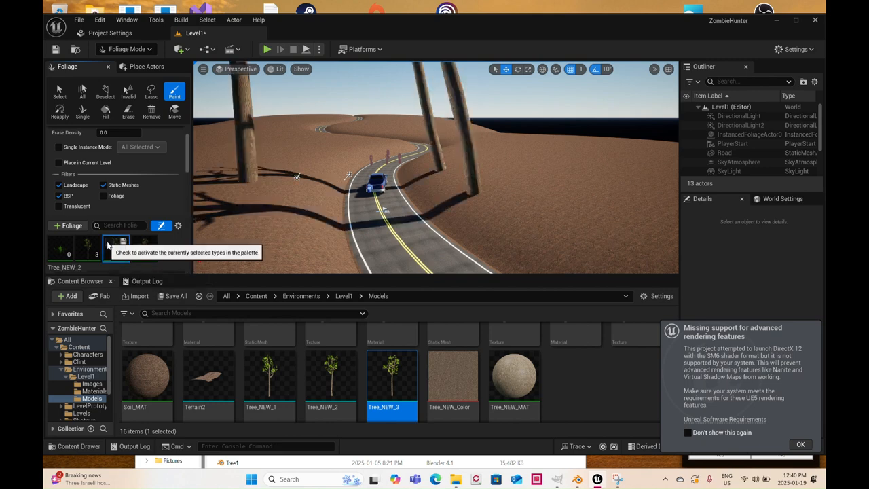
Step: Save all modified content, including Level1, TreeBranch_MAT and TreeTrunk_MAT
left_click(175, 299)
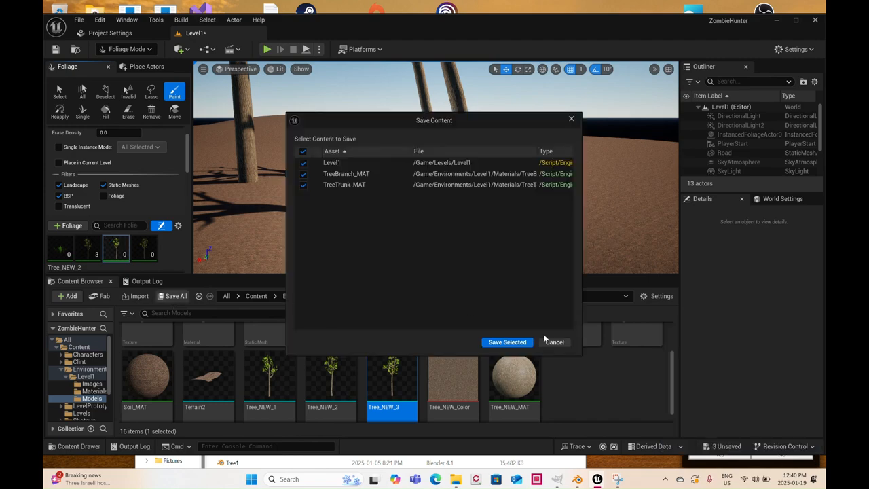
left_click(503, 342)
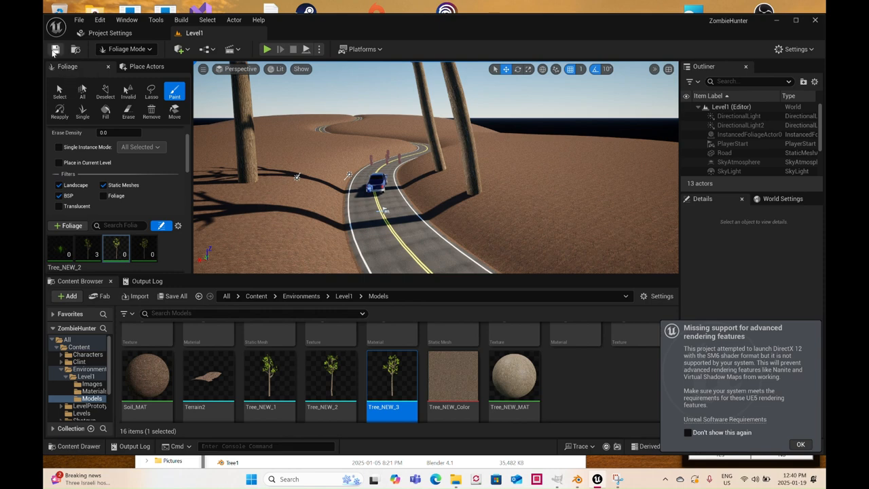
left_click(55, 51)
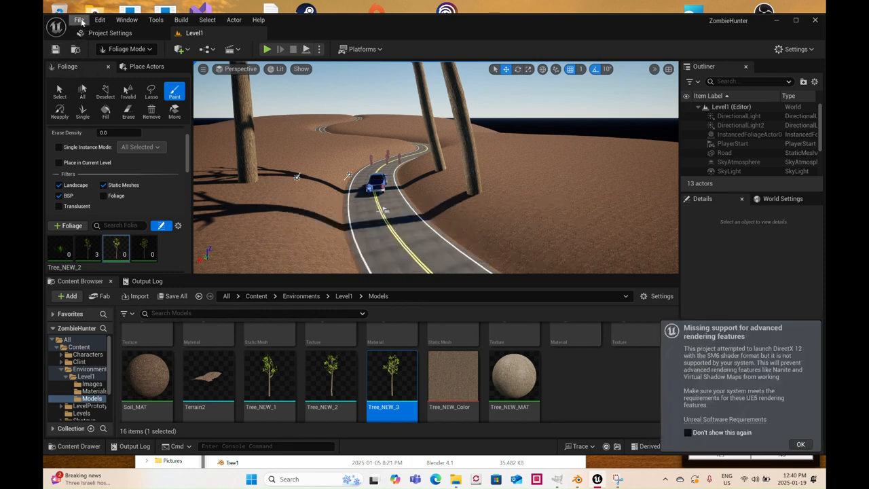
left_click(80, 21)
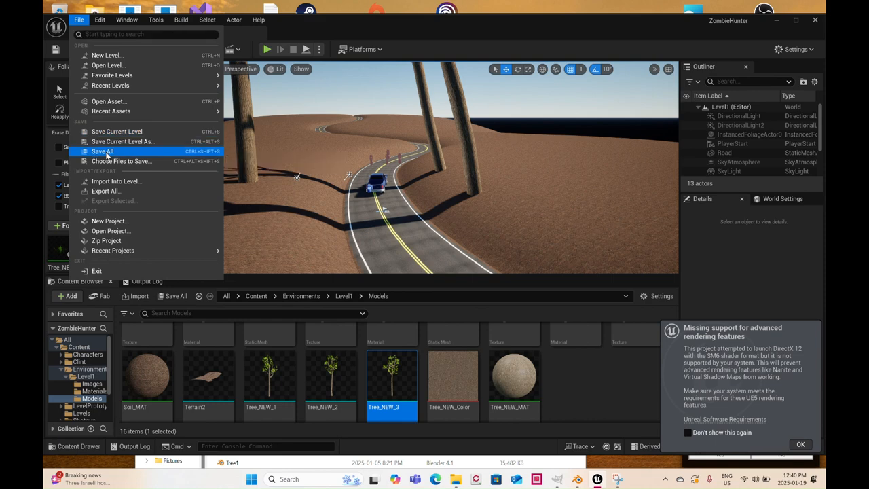
left_click(103, 151)
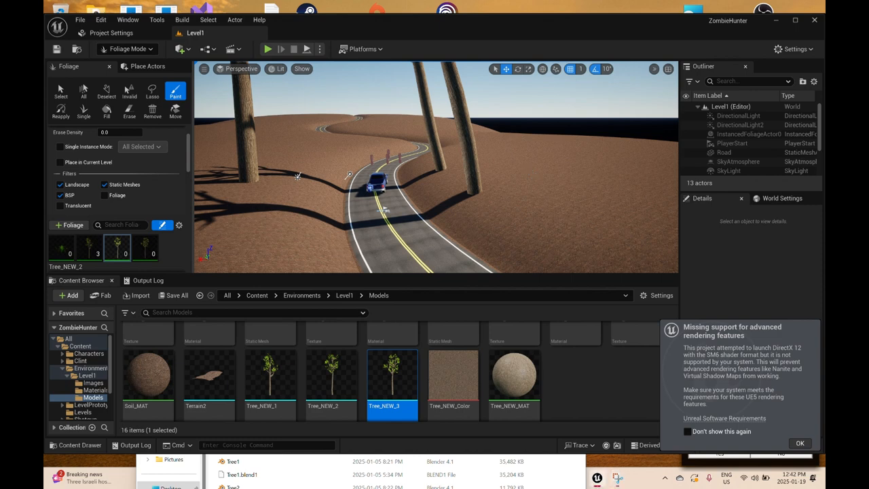
Step: Paint Tree_NEW_2 trees on the slopes along both sides of the road near the truck
right_click_drag(435, 169, 421, 171)
key("d")
right_click_drag(547, 170, 545, 170)
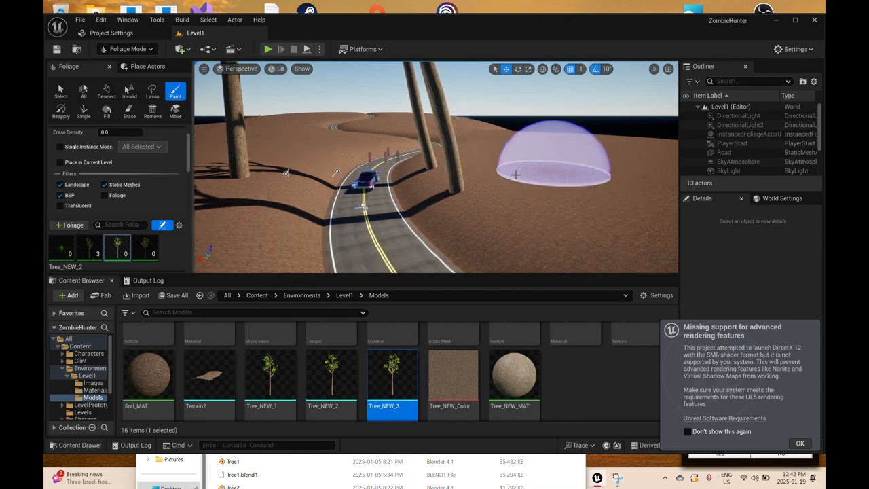
left_click(516, 176)
mouse_move(501, 170)
left_mouse_down()
mouse_move(489, 151)
mouse_move(473, 155)
left_mouse_up()
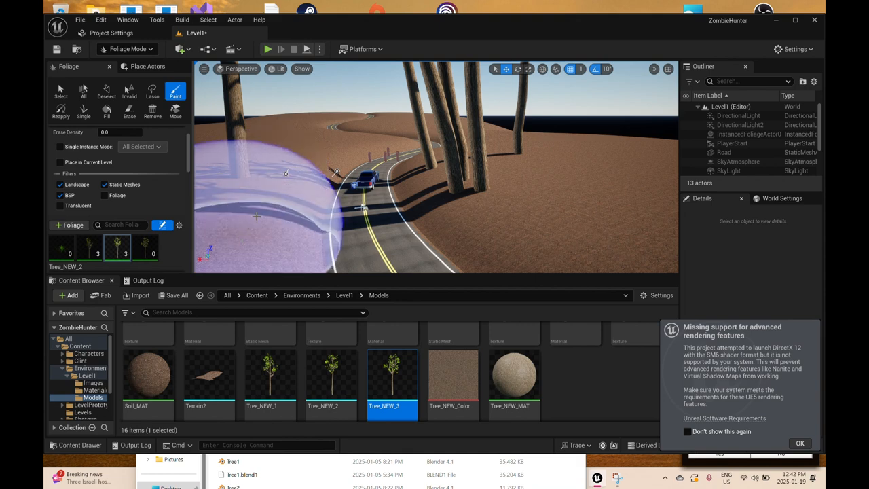
left_click(276, 197)
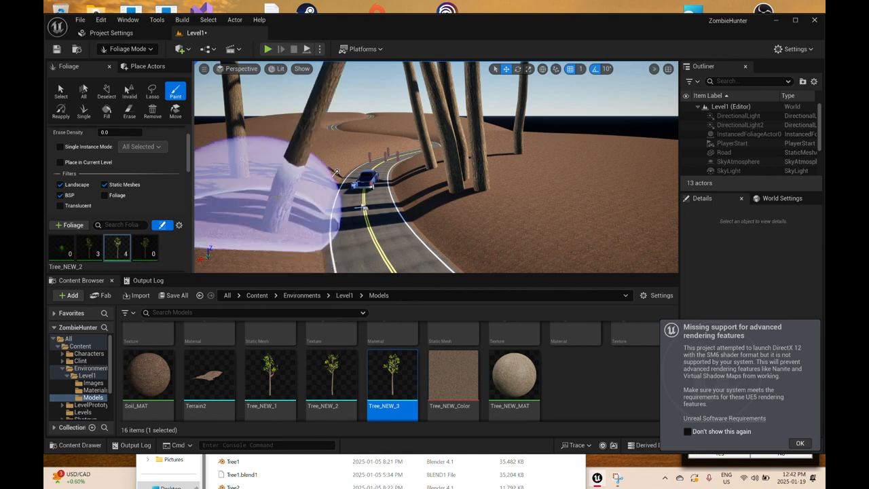
left_click(285, 163)
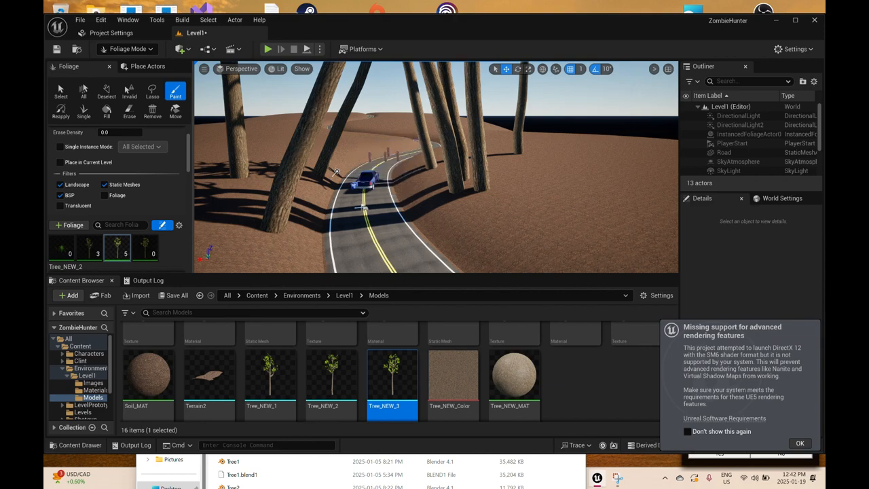
Step: Paint a Tree_NEW_2 instance on the open terrain beside the road, on the side next to the leaning tree
mouse_move(407, 182)
right_mouse_down()
mouse_move(289, 182)
mouse_move(489, 184)
mouse_move(440, 160)
mouse_move(433, 139)
right_mouse_up()
key("a")
mouse_move(358, 186)
right_mouse_down()
mouse_move(409, 178)
mouse_move(404, 145)
mouse_move(400, 181)
mouse_move(352, 182)
mouse_move(440, 182)
mouse_move(408, 182)
mouse_move(424, 182)
mouse_move(419, 153)
mouse_move(396, 153)
mouse_move(412, 153)
right_mouse_up()
key("w")
key("w")
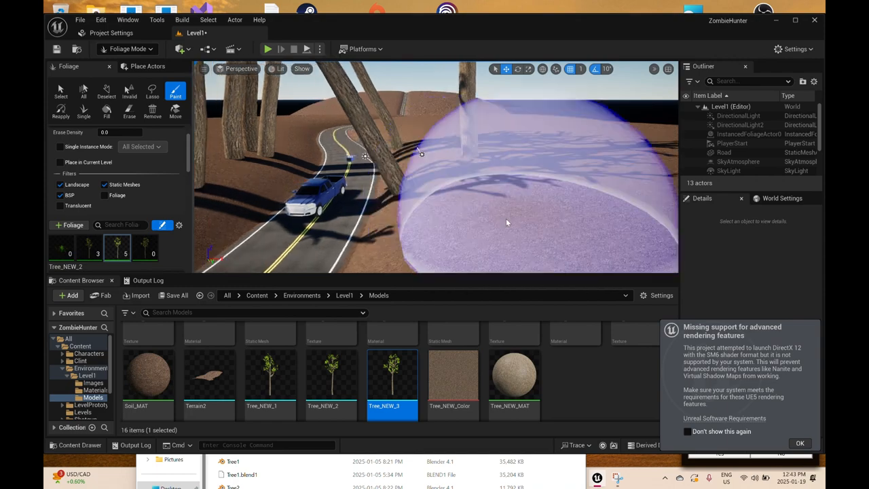
right_click_drag(528, 213, 528, 213)
left_click(528, 212)
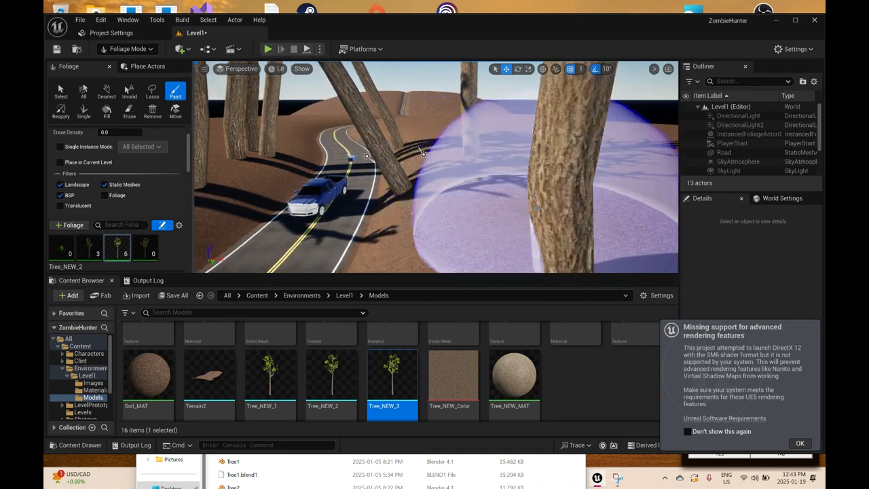
Step: Paint another Tree_NEW_2 instance on the bare slope behind the characters standing on the road
right_click_drag(377, 207, 366, 205)
mouse_move(441, 155)
right_mouse_down()
mouse_move(344, 170)
mouse_move(401, 164)
right_mouse_up()
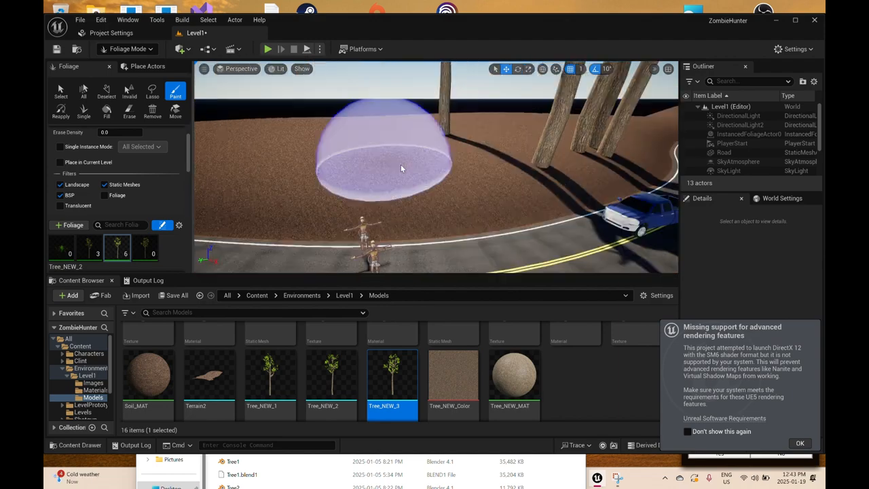
left_click(410, 159)
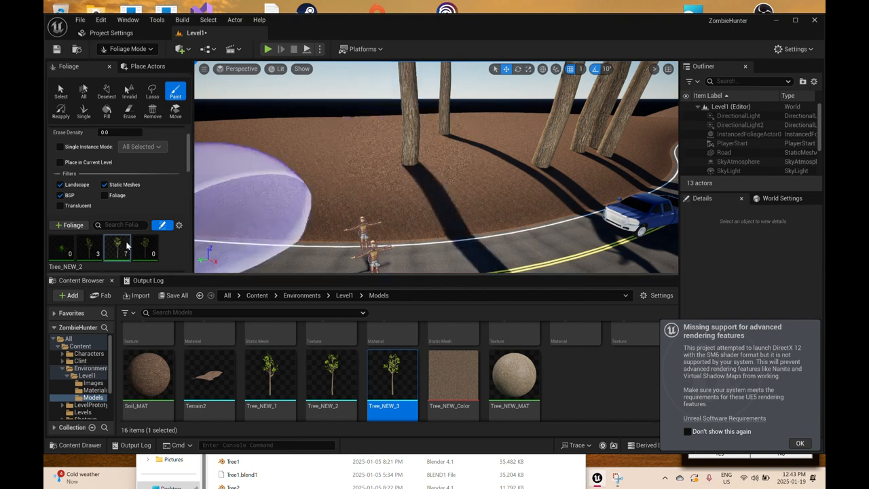
Step: Switch the active foliage type to Tree_NEW_3 and paint trees on the slope behind the characters, either side of the existing trunks
mouse_move(111, 246)
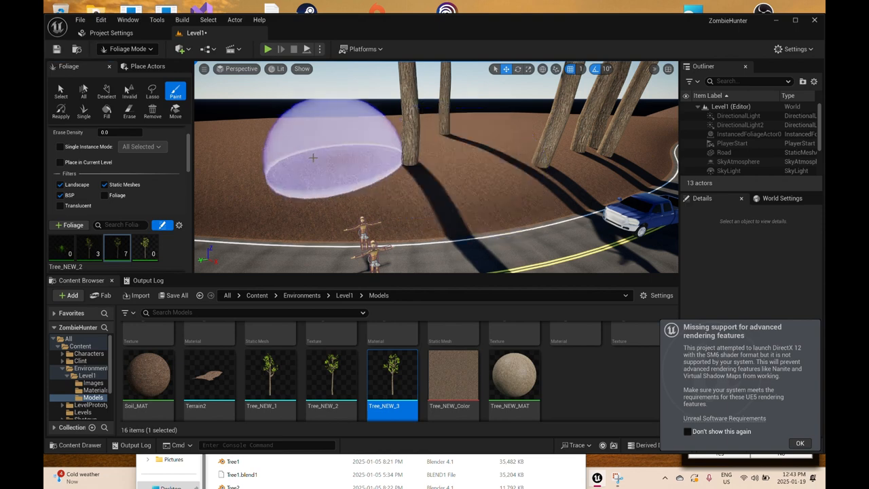
left_click(313, 157)
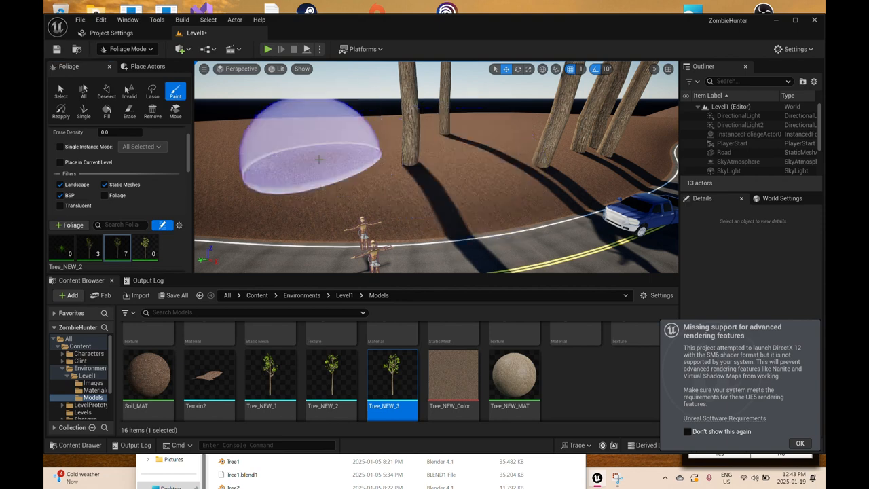
left_click(318, 159)
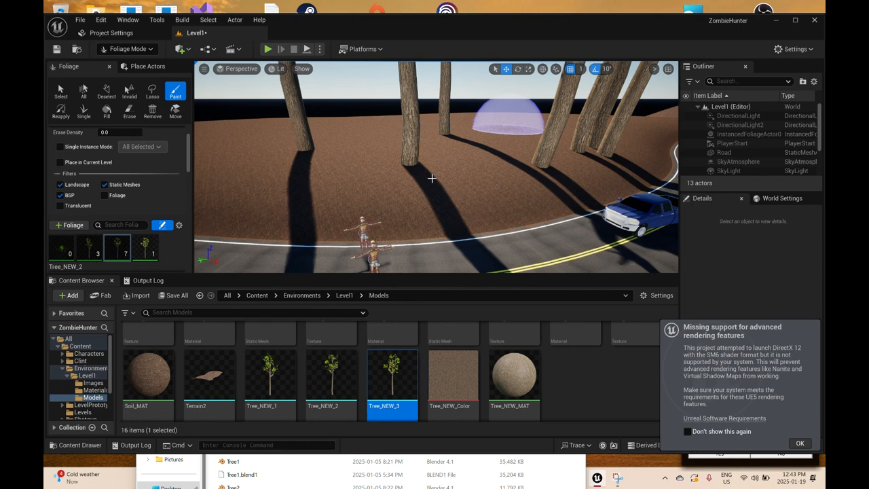
left_click(523, 132)
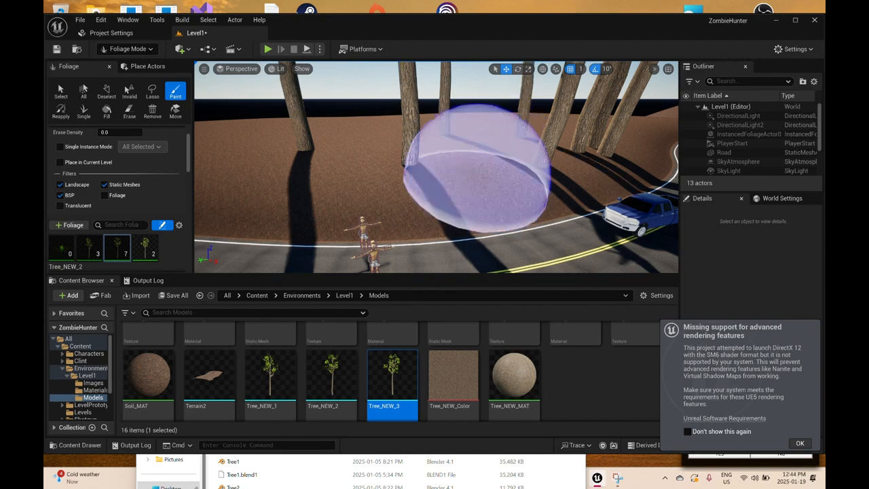
Step: Paint more Tree_NEW_3 trees on the open terrain across the road, beyond and beside the existing trunks
right_click_drag(476, 178, 609, 183)
key("s")
right_click_drag(379, 164, 389, 163)
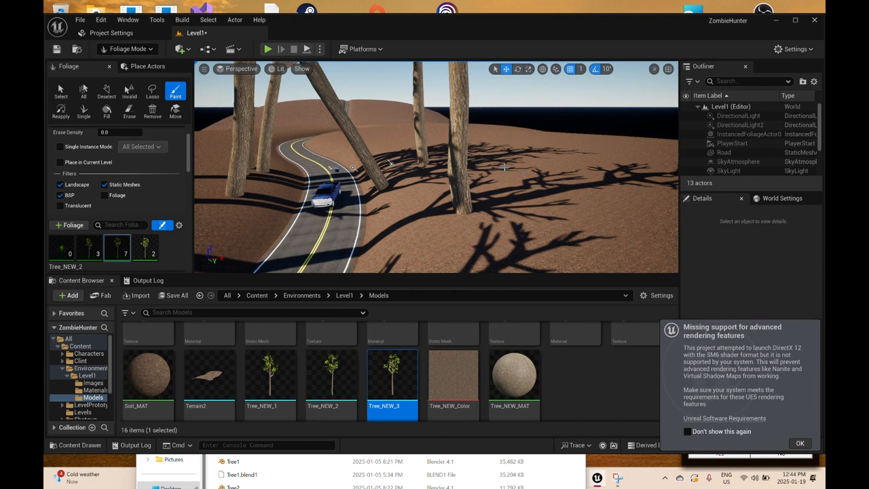
scroll(505, 167, "down", 2)
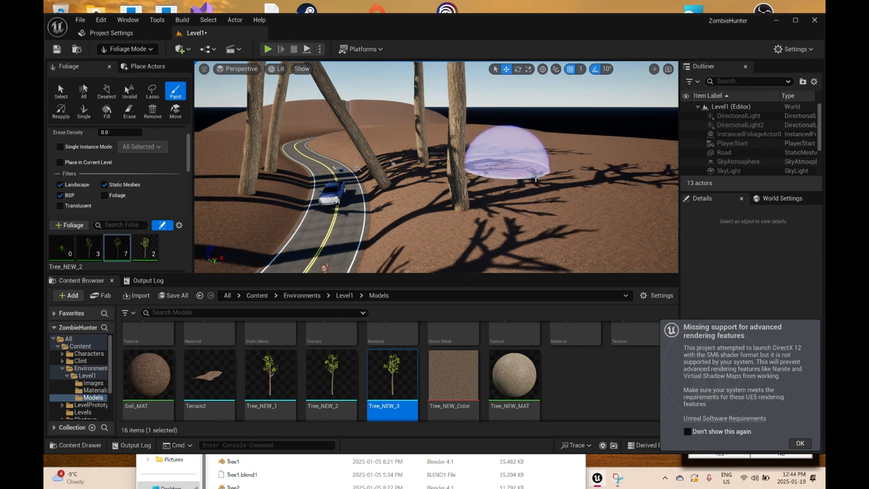
left_click(572, 192)
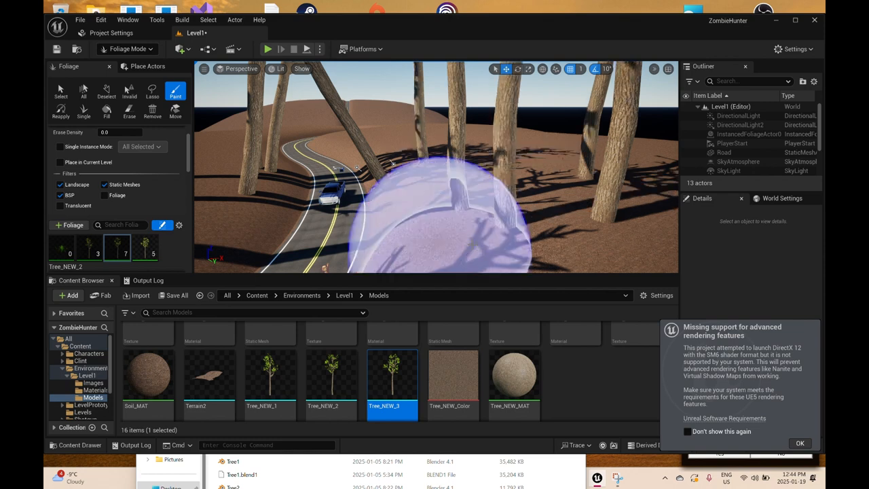
left_click(472, 245)
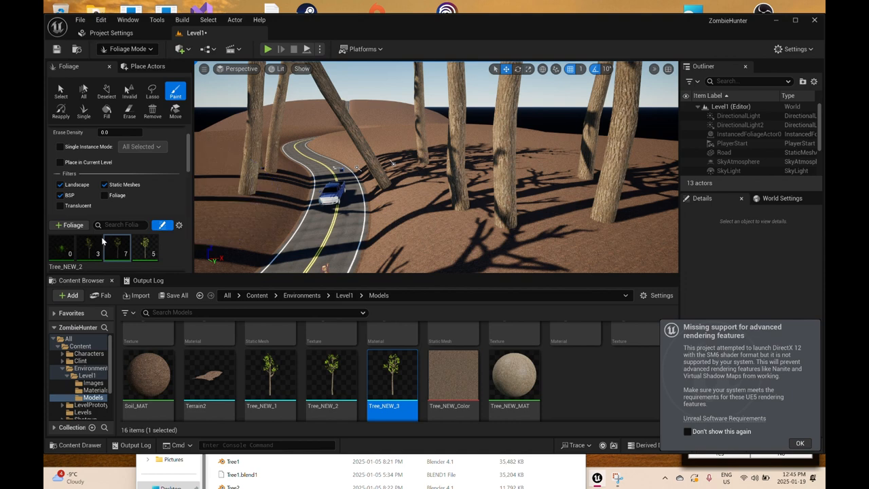
Step: With the first foliage type in the palette activated, set the brush size to 250 and paint on the slope along the left-hand side of the road
left_click(56, 244)
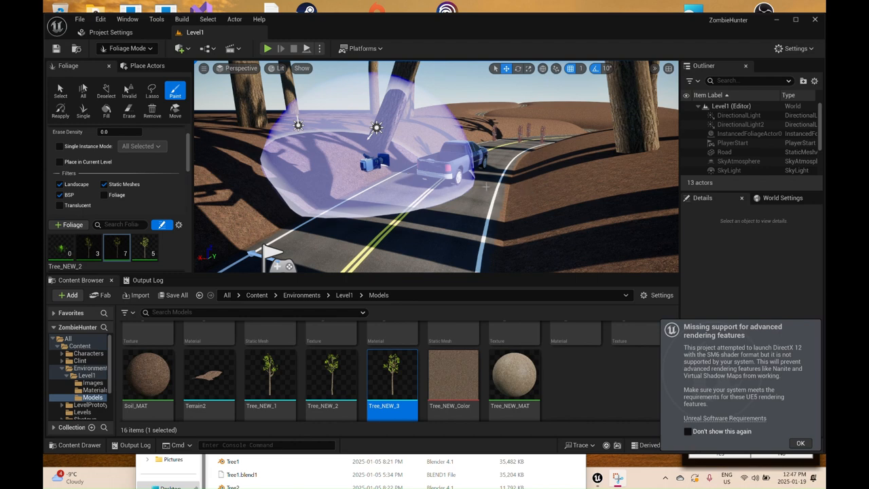
scroll(487, 185, "down", 3)
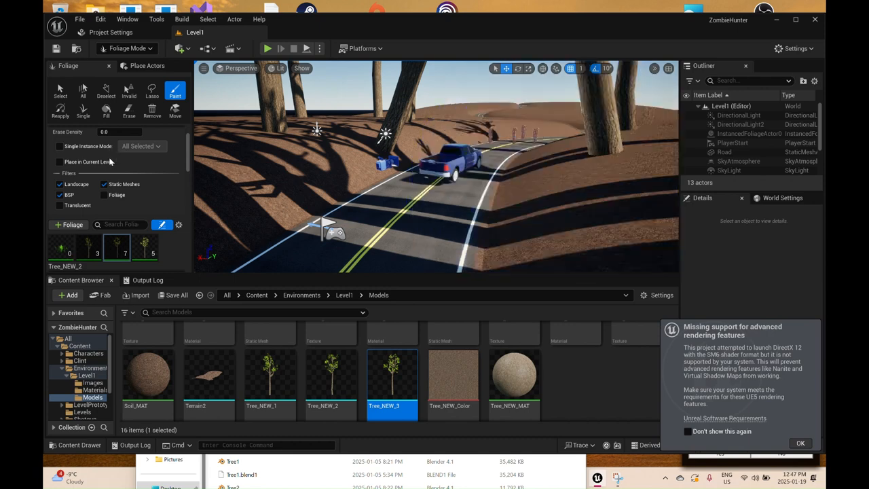
scroll(104, 170, "up", 2)
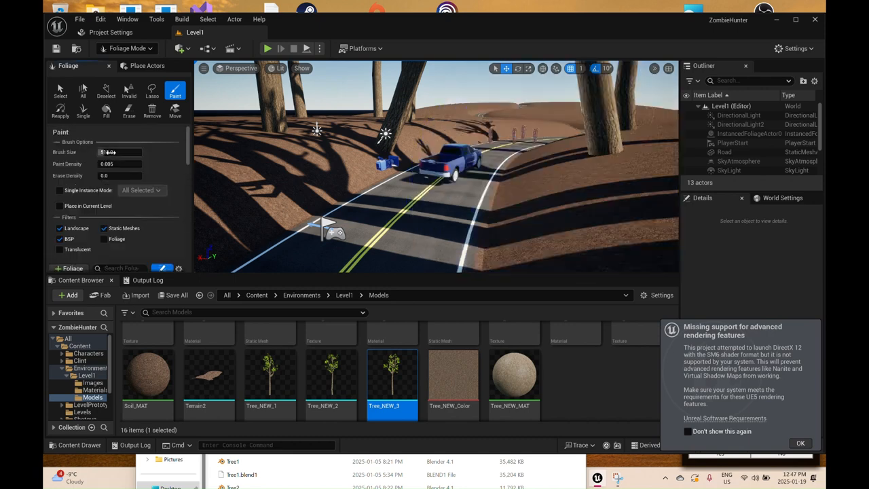
left_click(109, 152)
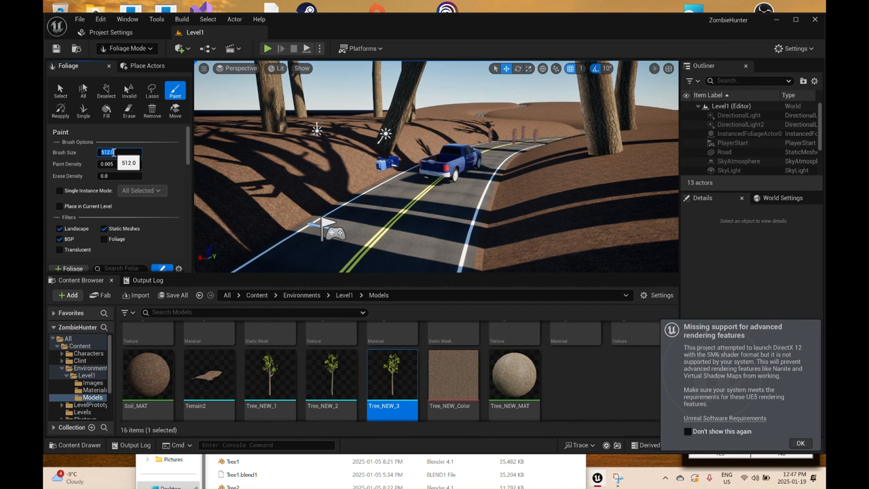
type("250")
key("Return")
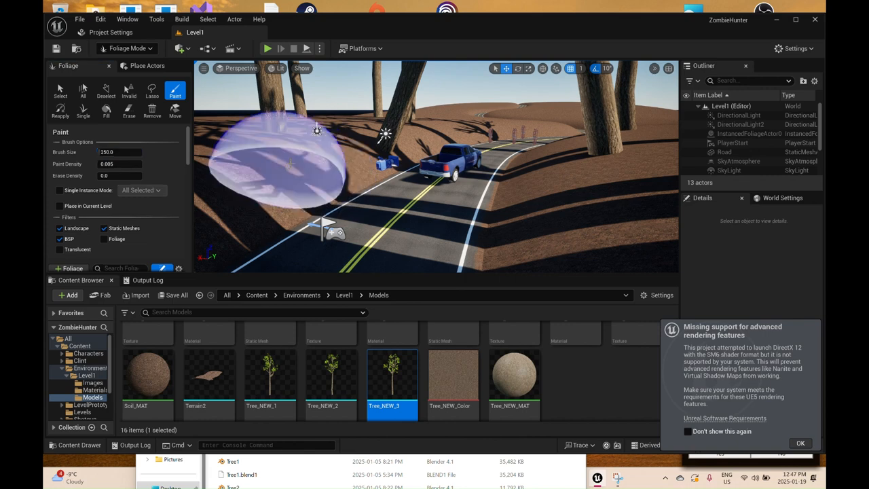
left_click(312, 152)
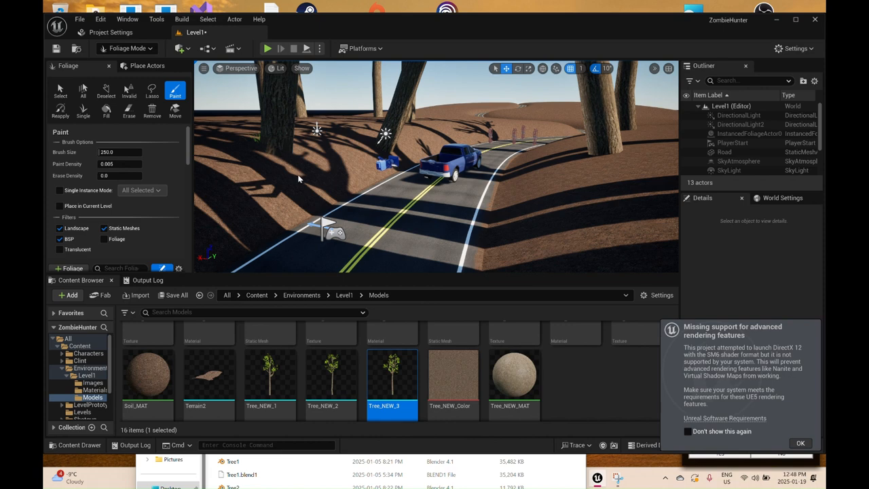
Step: Set the foliage paint density to 0.01
left_click(110, 165)
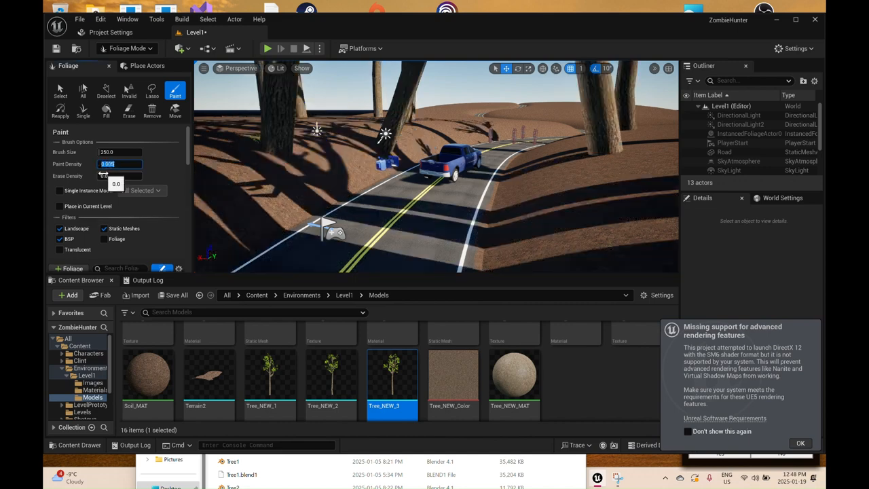
key("BackSpace")
key("Return")
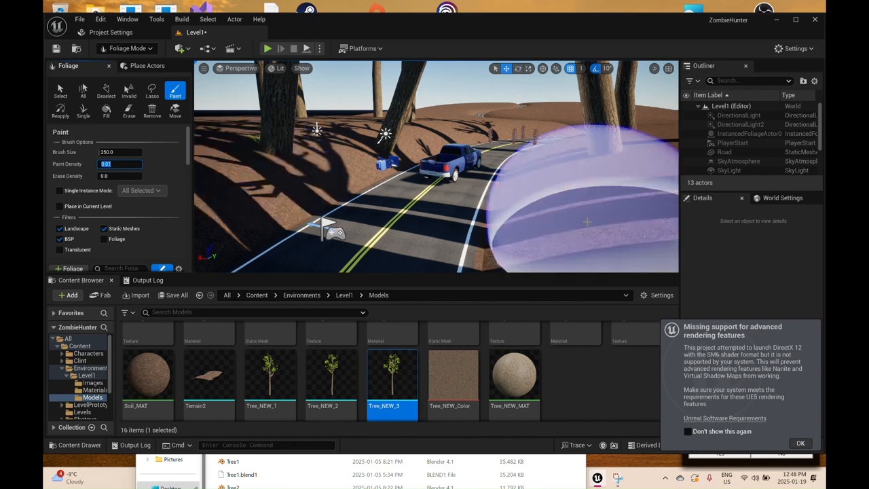
Step: Try painting foliage on the slope along the right-hand side of the road, and undo the painted tree
left_click(578, 221)
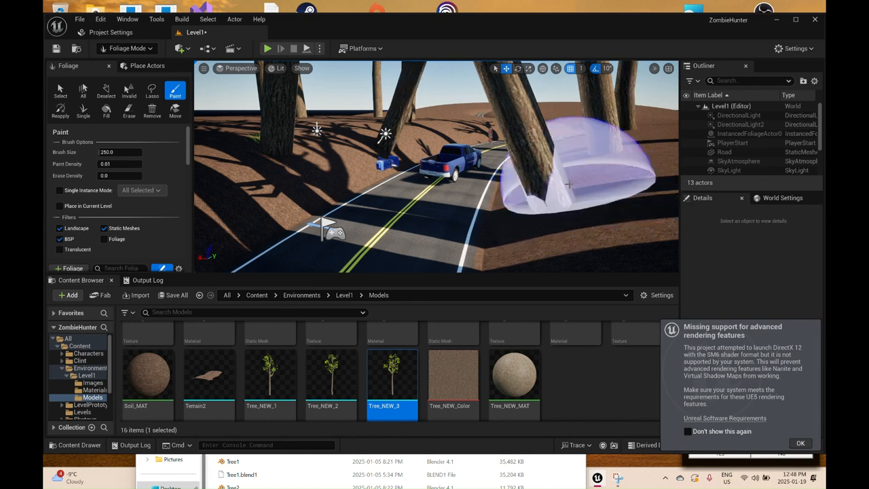
key("ctrl+z")
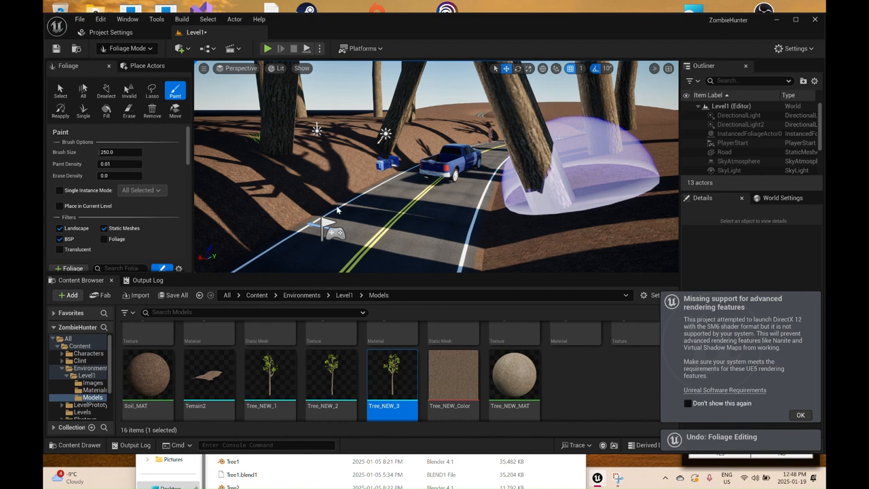
key("ctrl+z")
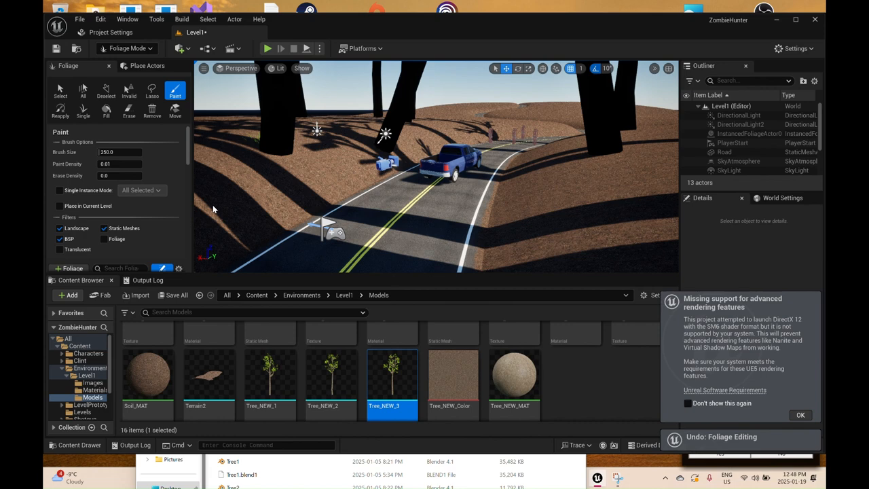
Step: Look through the Tree_NEW_2 foliage type's painting, placement, instance, scalability, physics and virtual texture settings
scroll(143, 209, "down", 10)
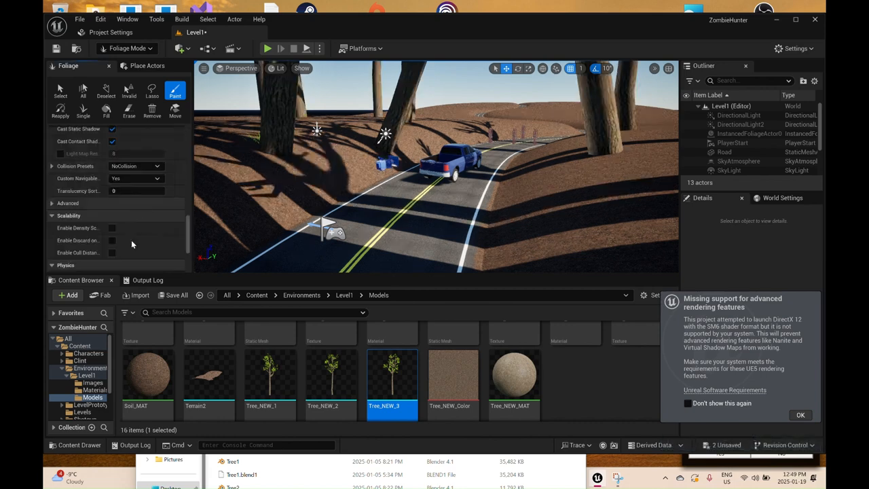
scroll(131, 240, "down", 3)
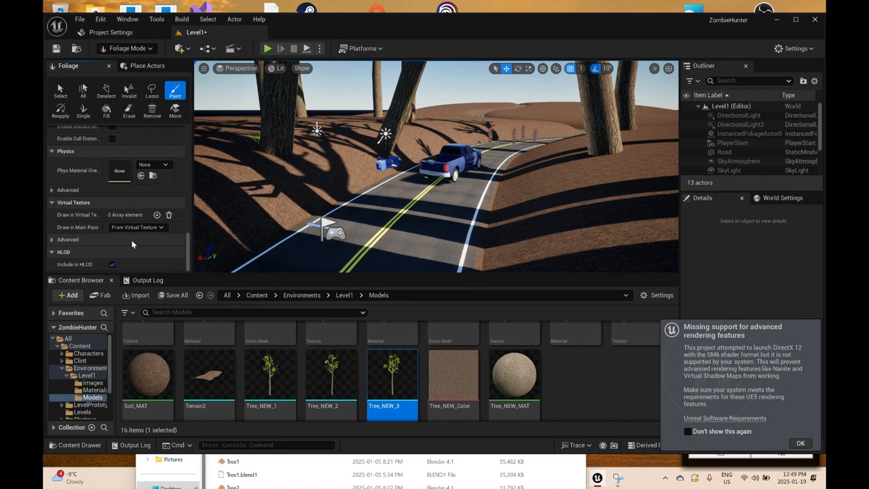
scroll(131, 240, "up", 2)
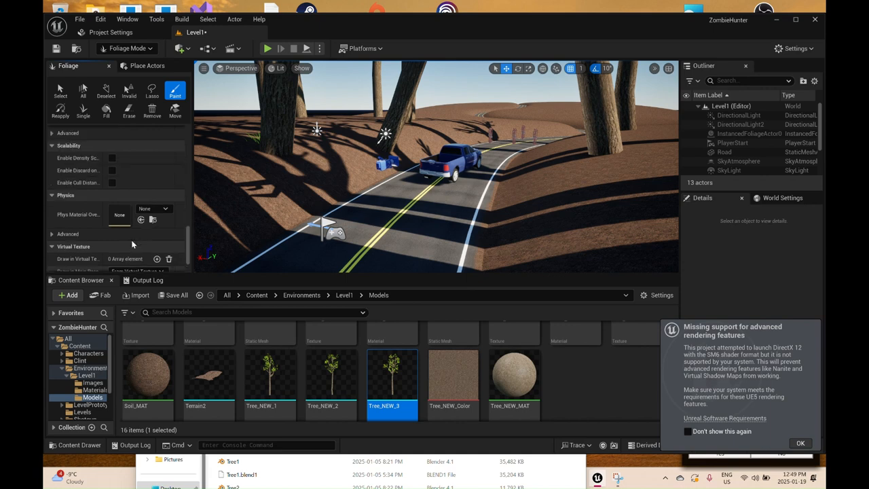
scroll(132, 240, "down", 2)
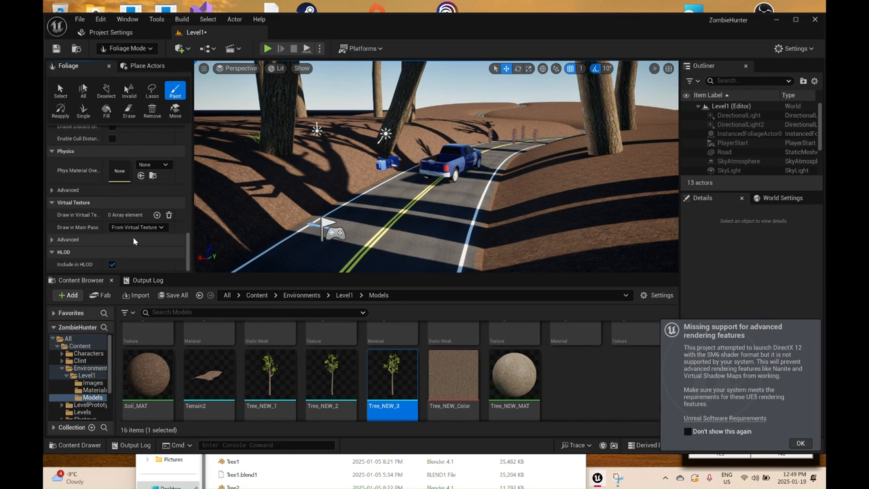
scroll(134, 236, "up", 3)
scroll(132, 231, "up", 6)
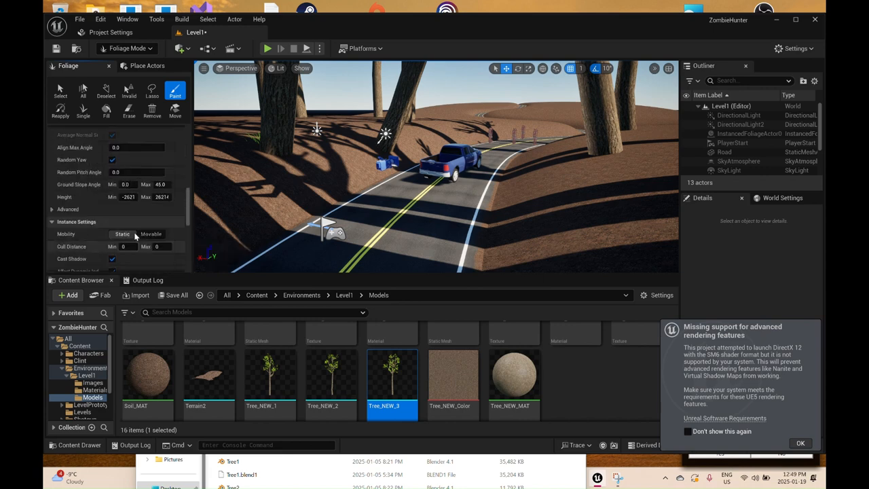
scroll(128, 209, "up", 1)
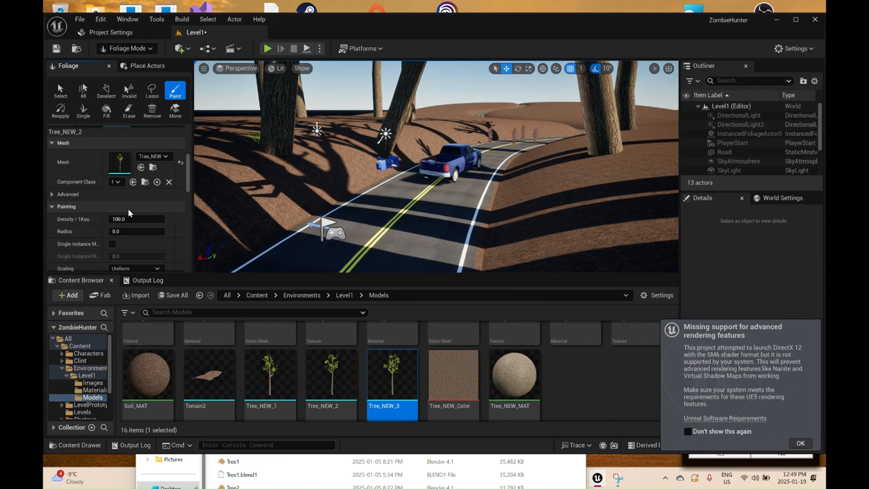
scroll(128, 209, "down", 2)
scroll(128, 208, "up", 5)
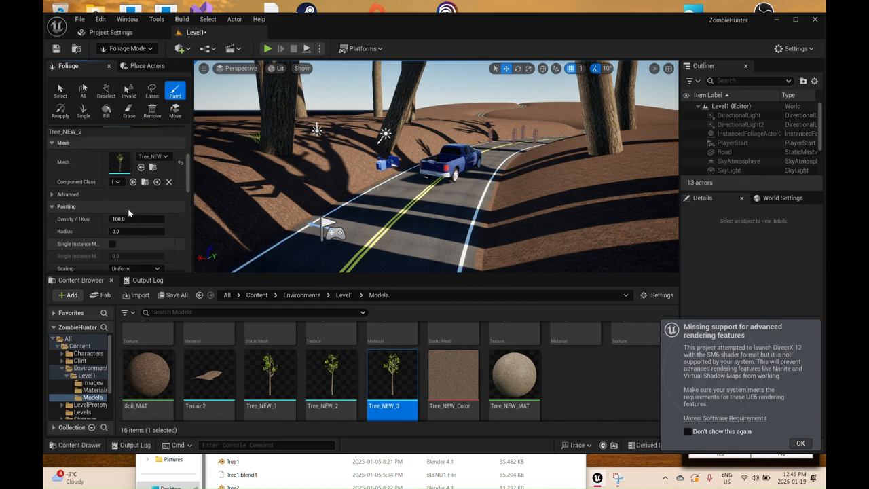
scroll(129, 212, "up", 1)
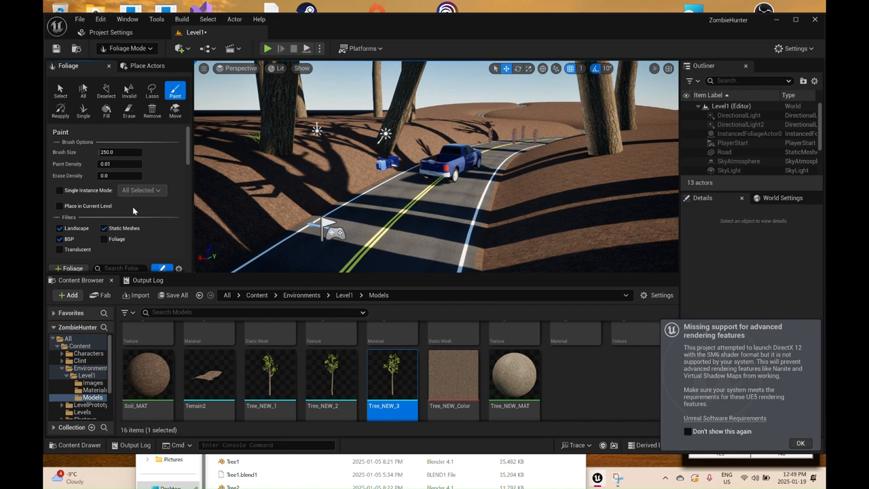
scroll(133, 211, "down", 3)
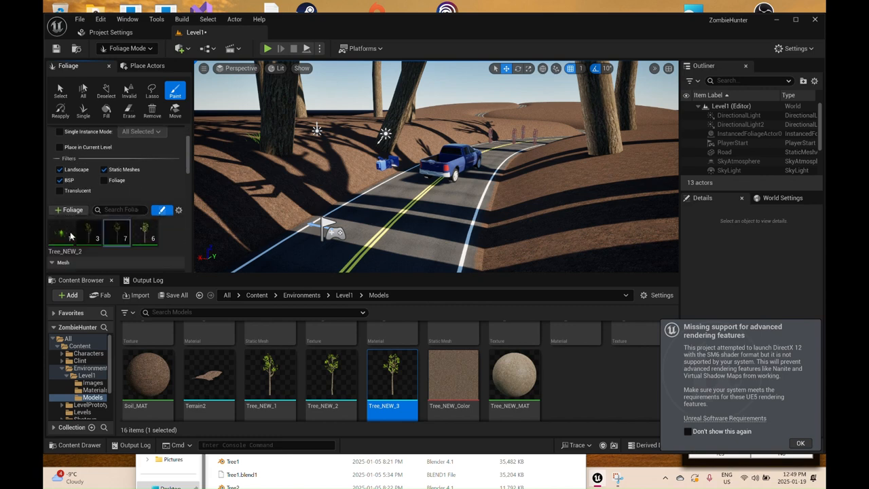
left_click(139, 229)
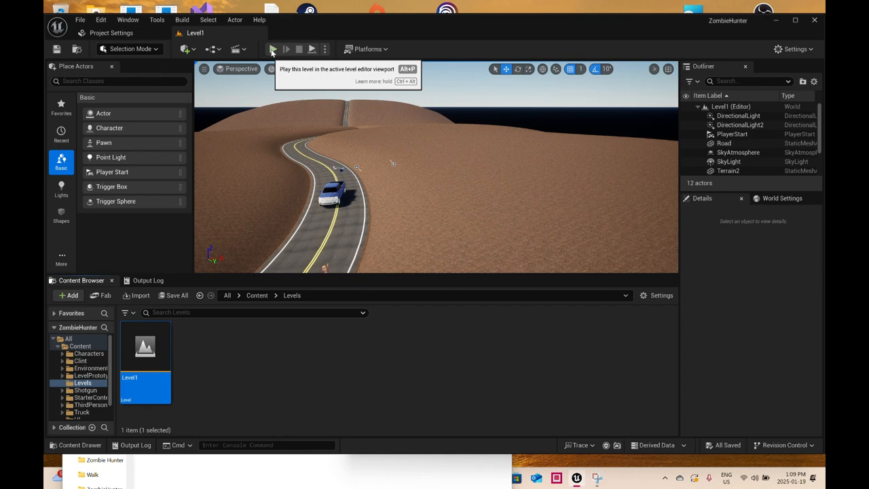
Step: Play-test Level1 in the viewport, walking the character across the road and aiming the gun at the zombies near the truck
left_click(273, 49)
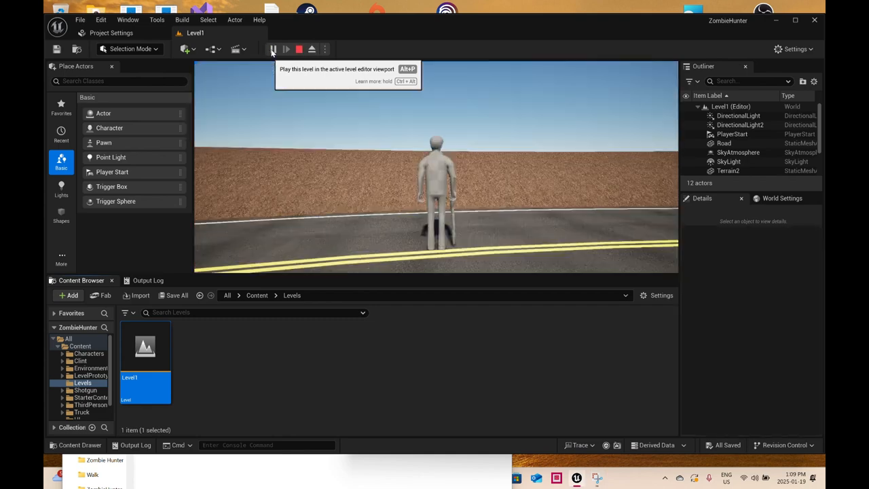
left_click(404, 184)
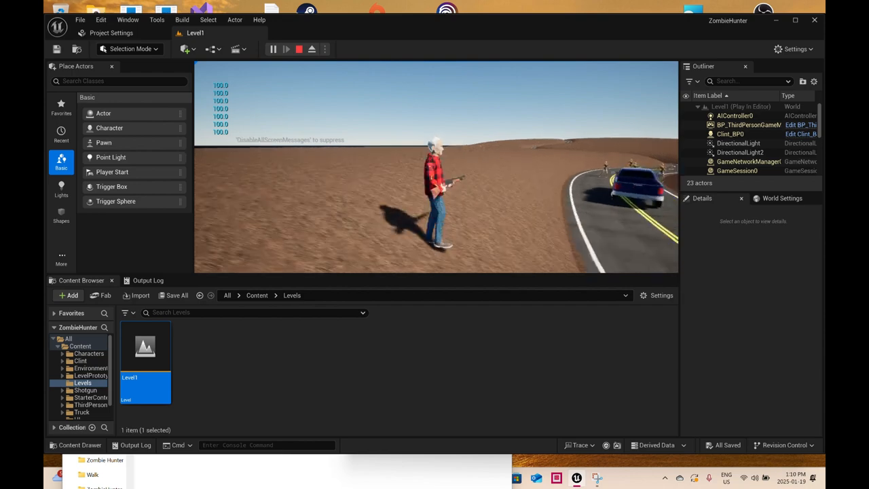
key("d")
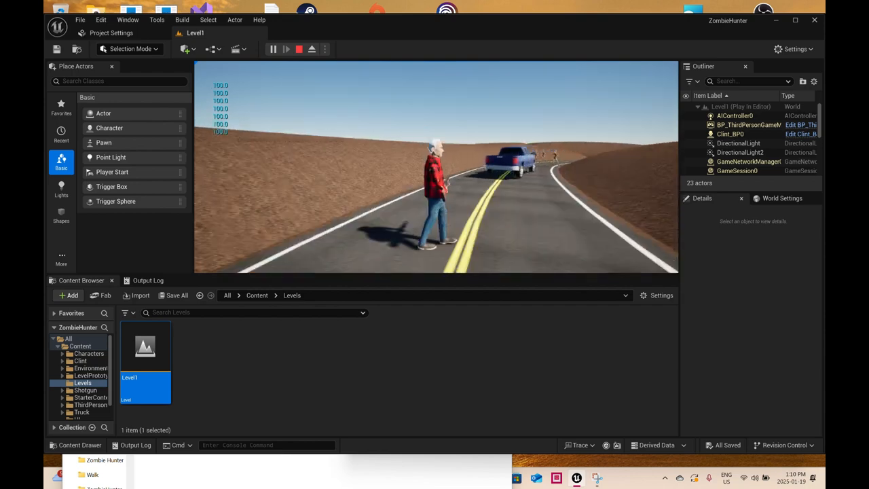
key("d")
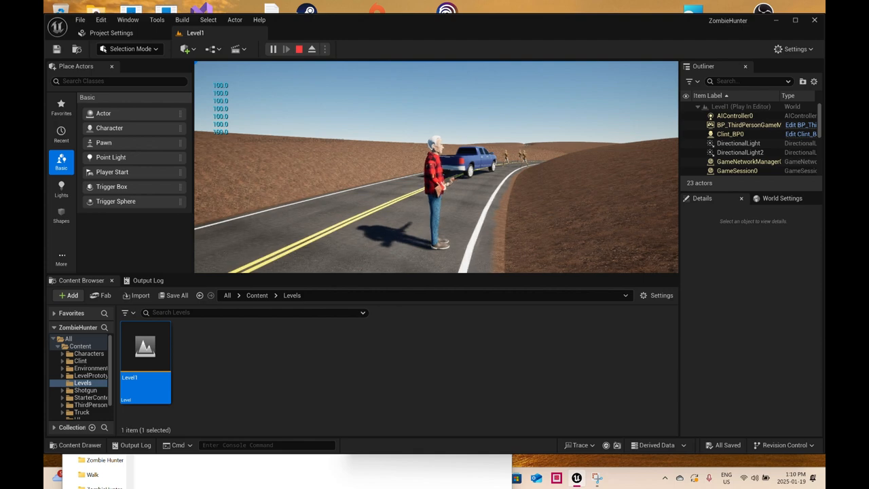
right_click(437, 167)
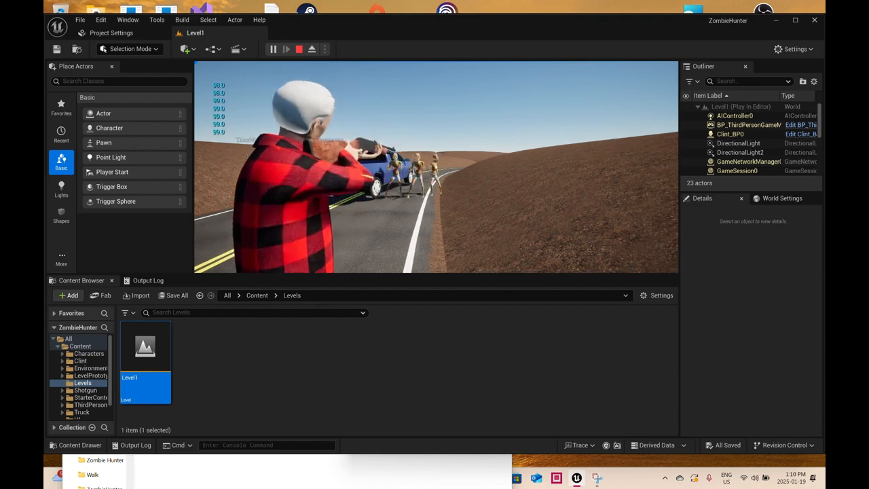
key("s")
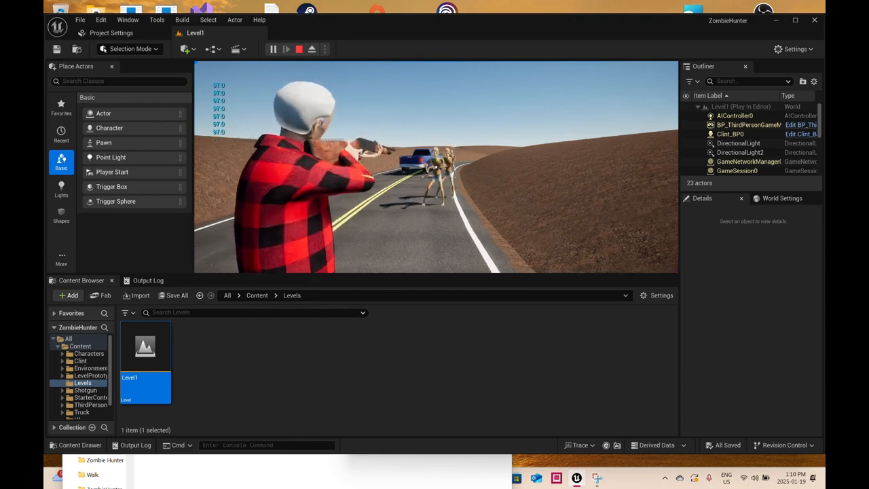
key("s")
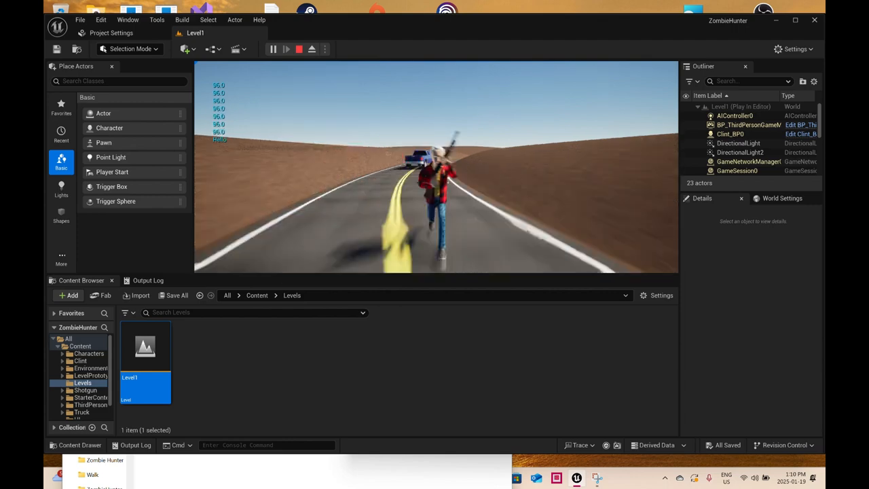
Step: Have the character get into the blue truck and drive it beyond the terrain, then end the play test
key("w")
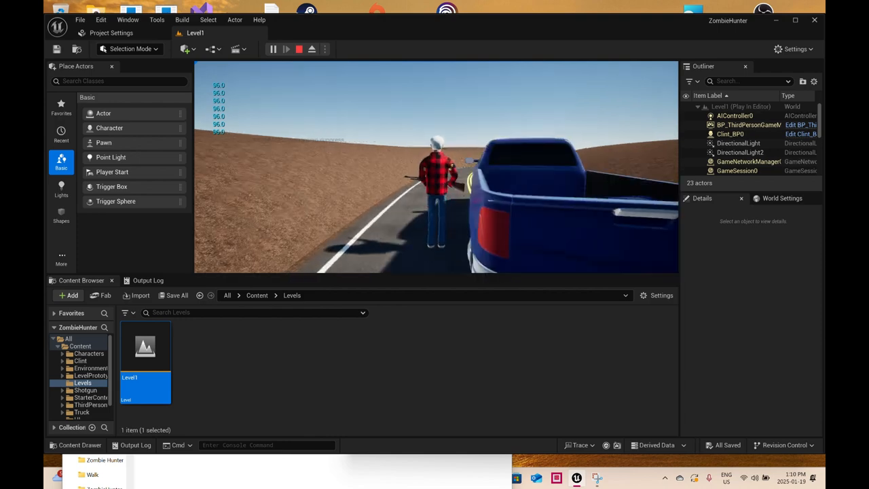
key("e")
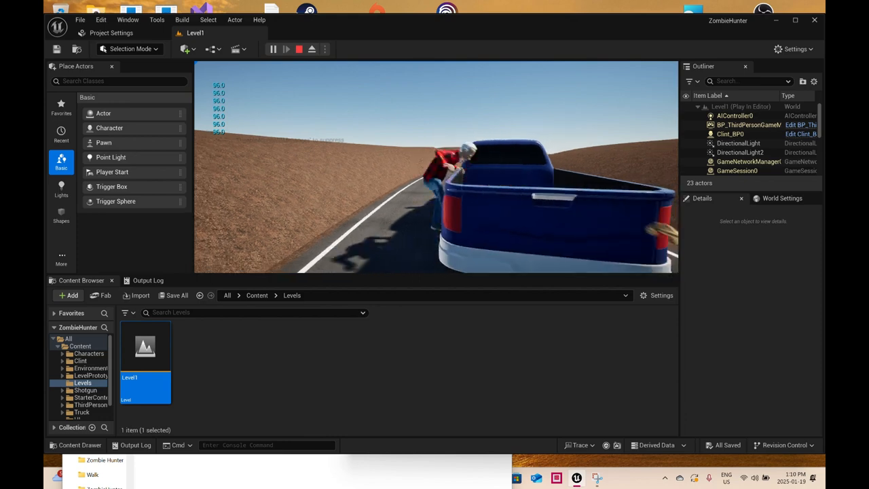
key("w")
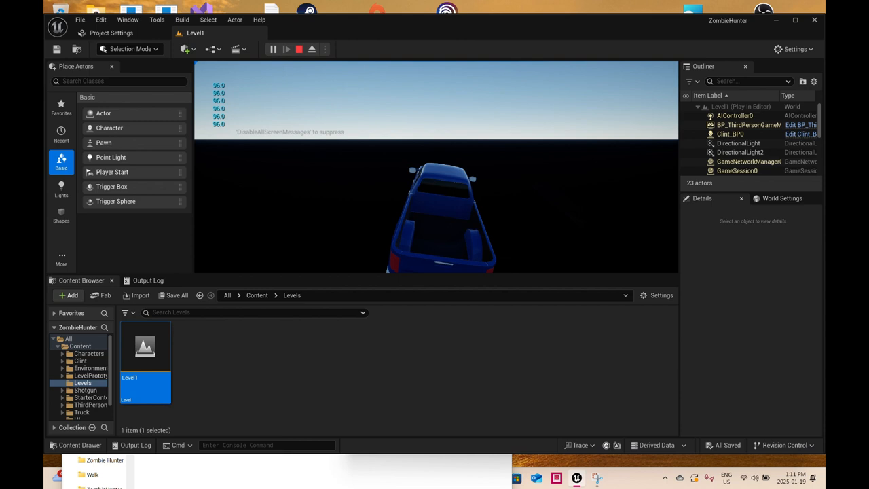
key("Escape")
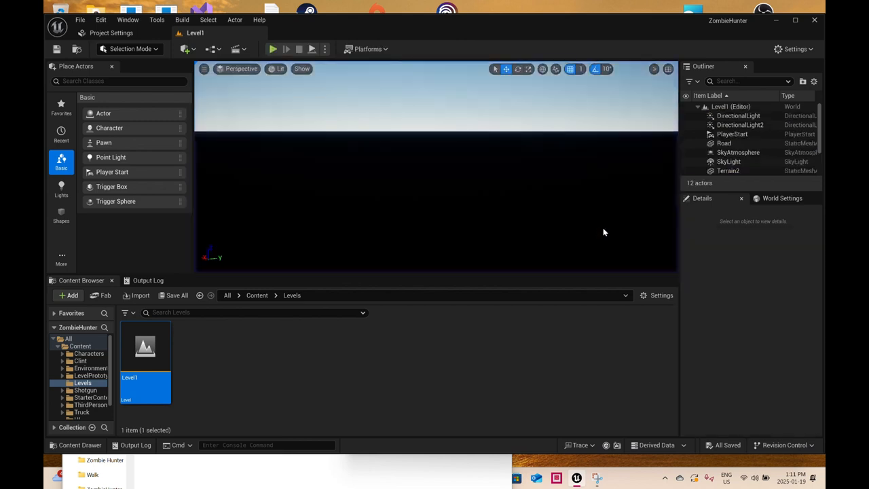